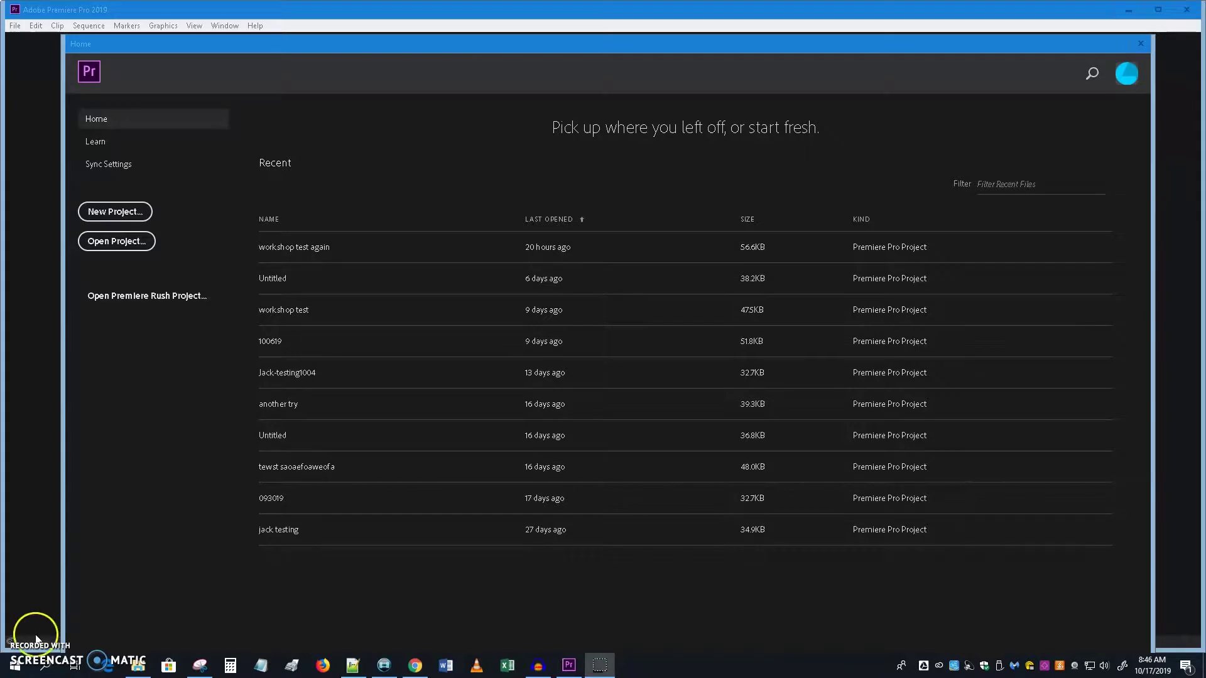
- Create a new project named jack-practice-101719, keeping its location in the workshop-files-2019 folder
click(119, 214)
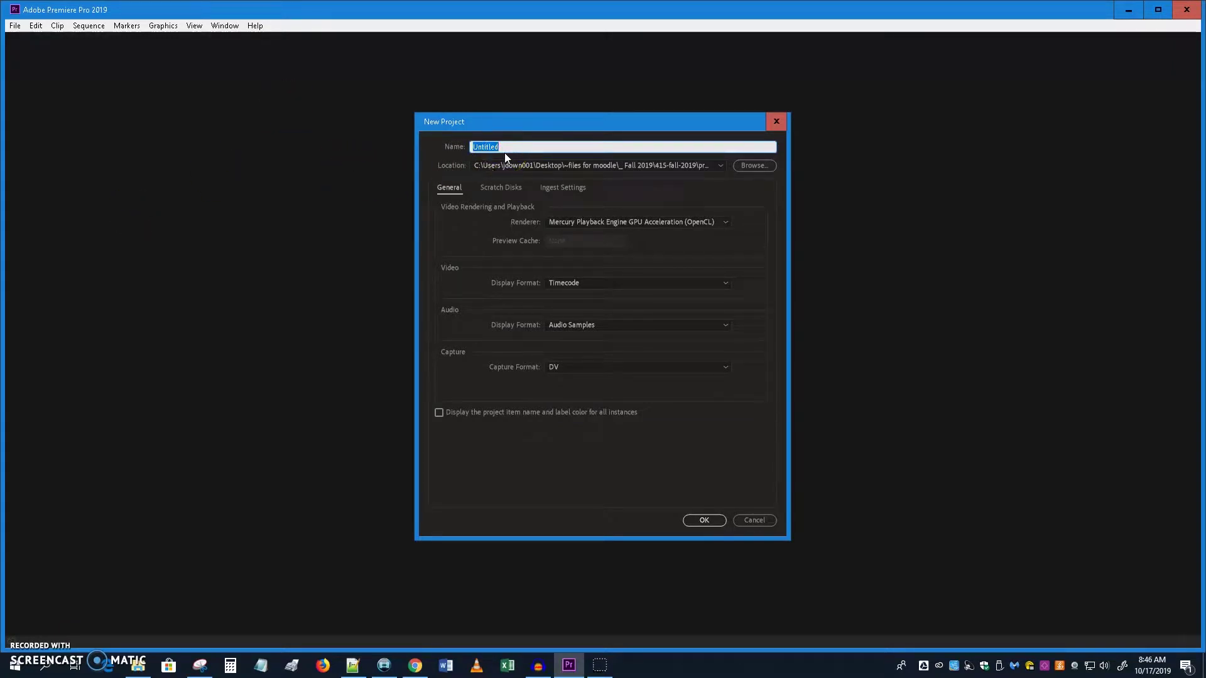
text(jack-practice-101719)
click(752, 165)
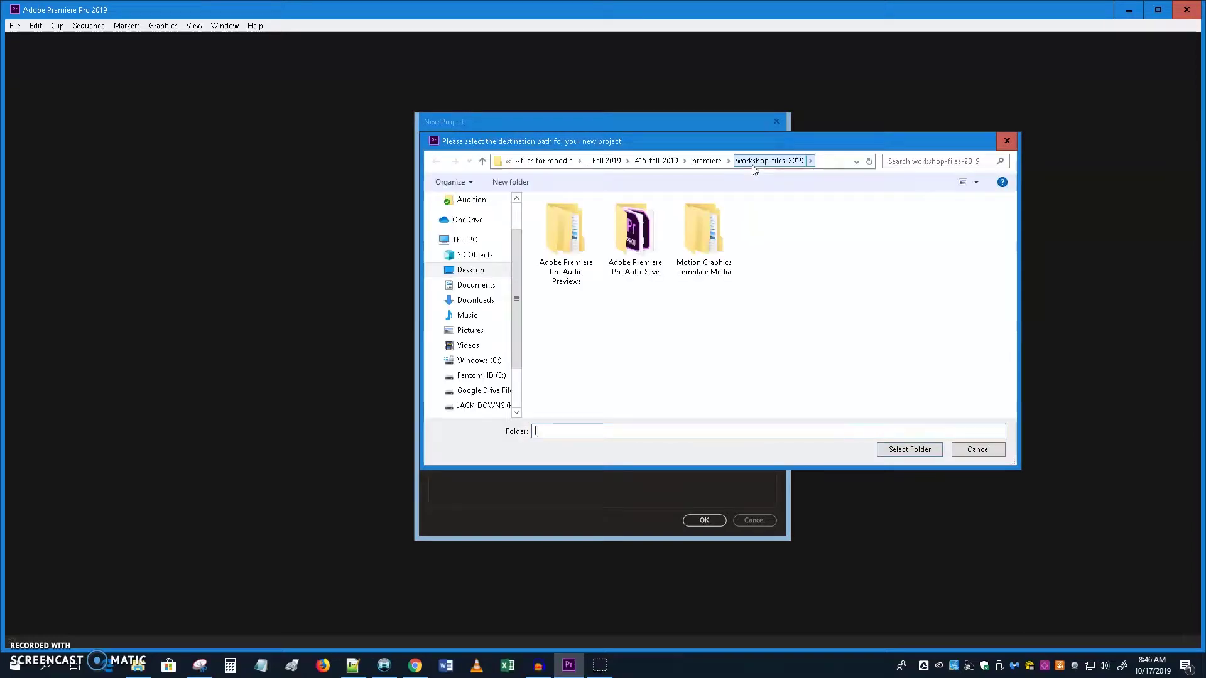
click(796, 166)
click(887, 448)
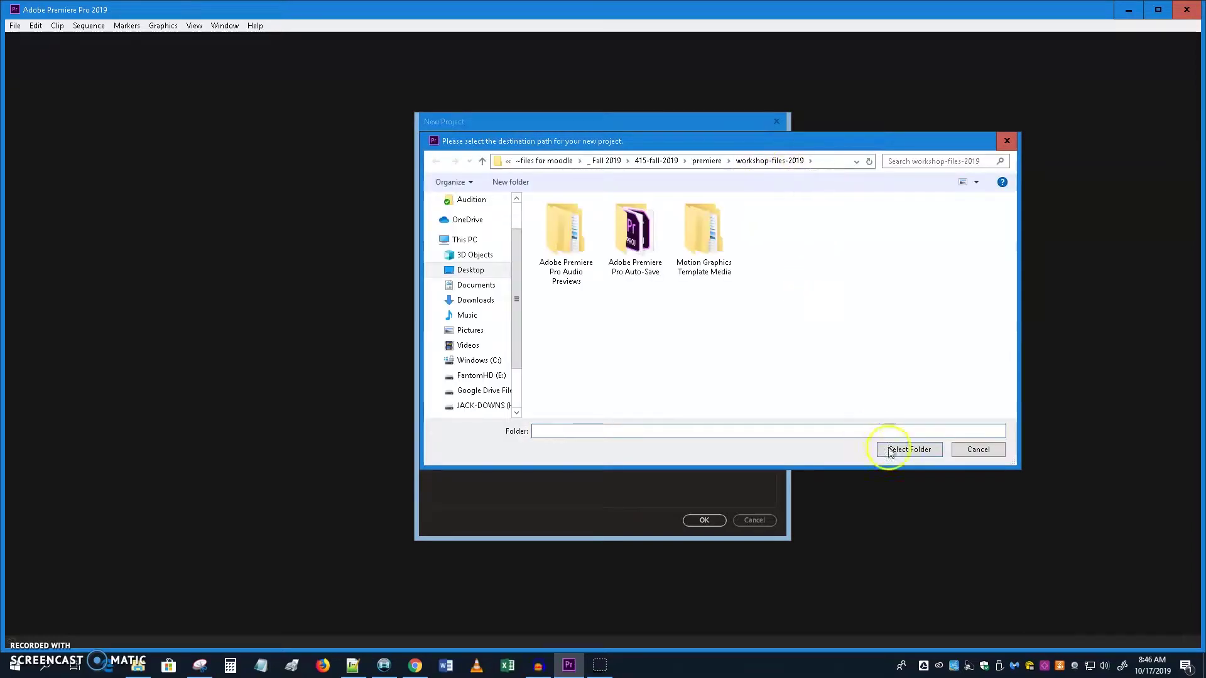
click(977, 454)
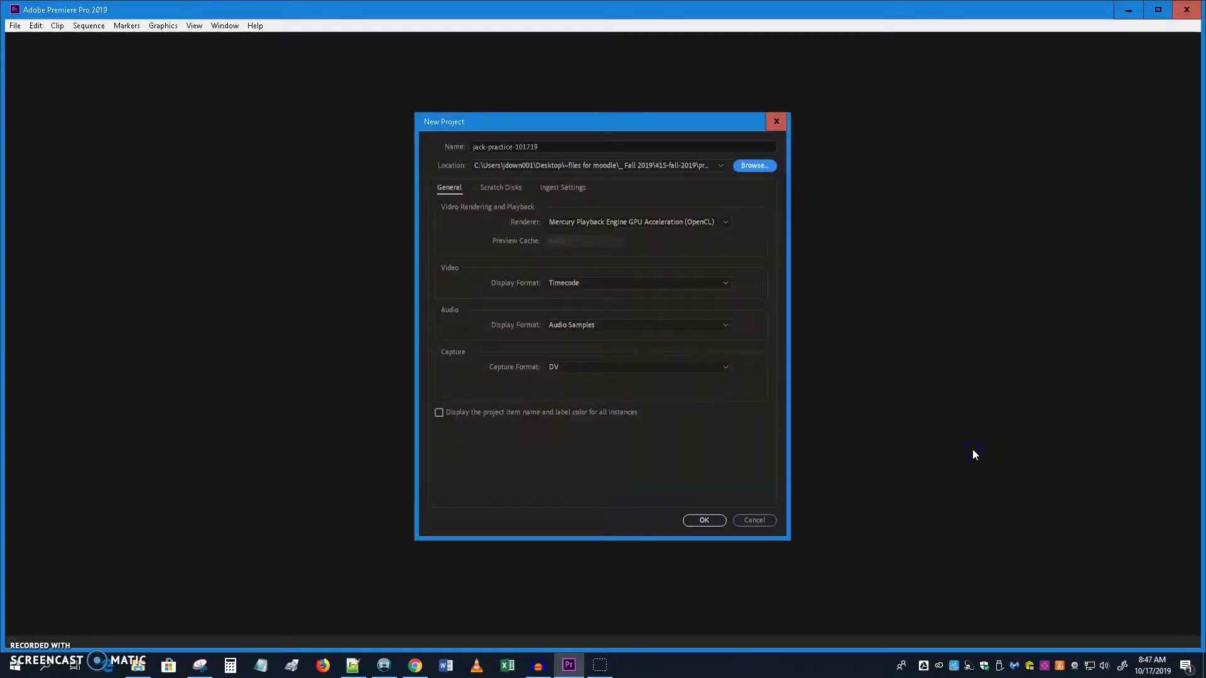
click(690, 527)
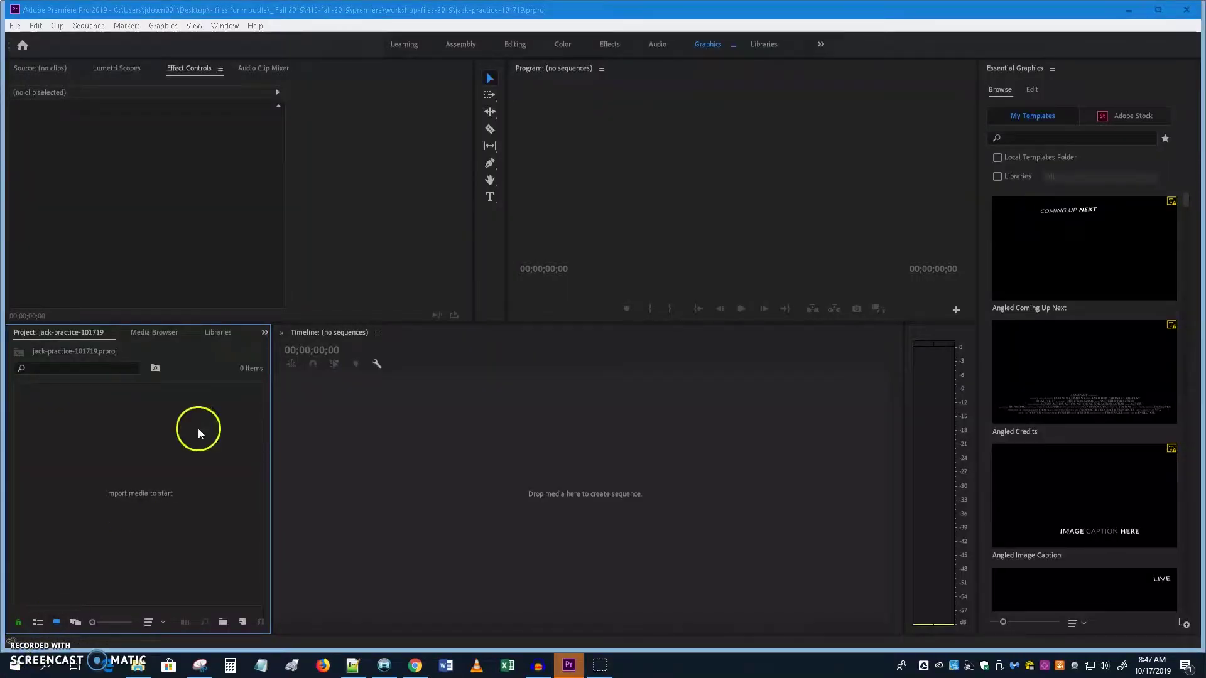
- Look at the Learning workspace and switch to the Assembly workspace
click(409, 46)
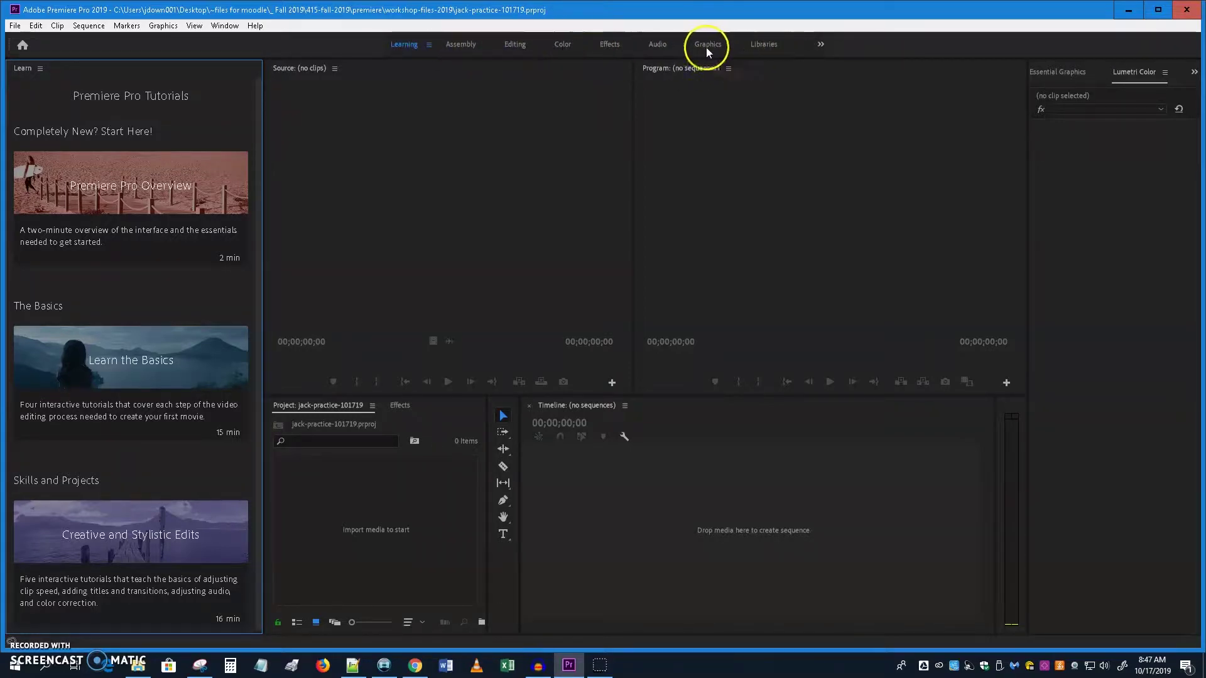
click(466, 44)
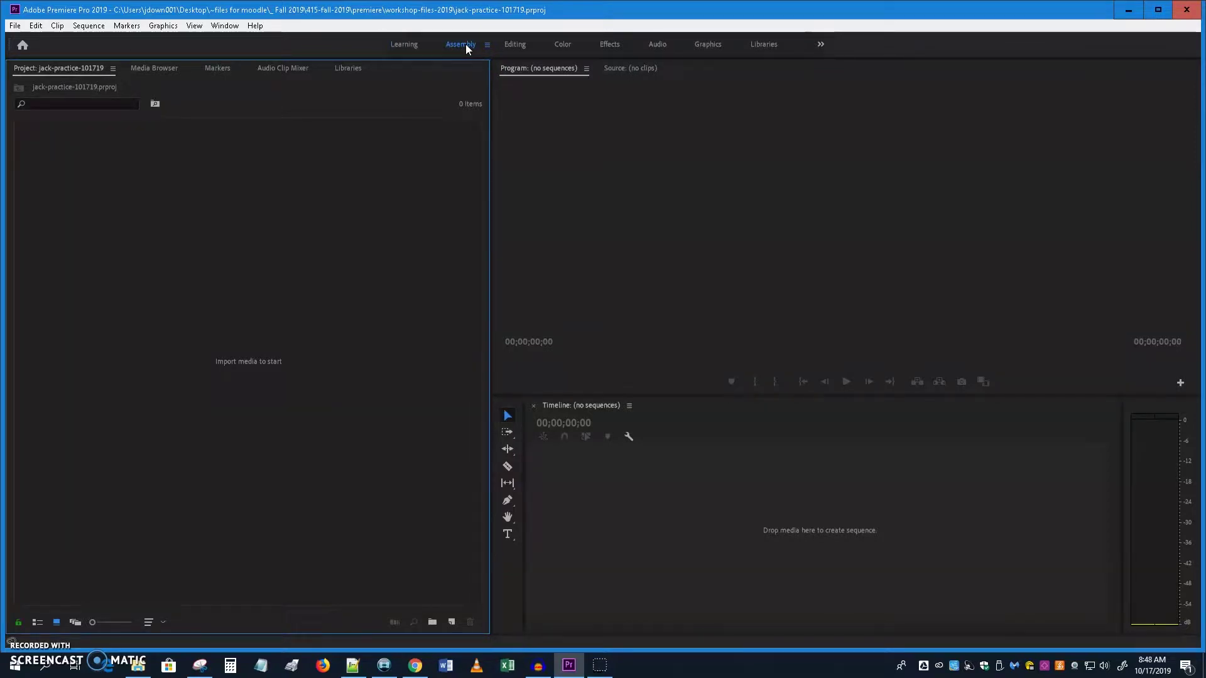
click(488, 45)
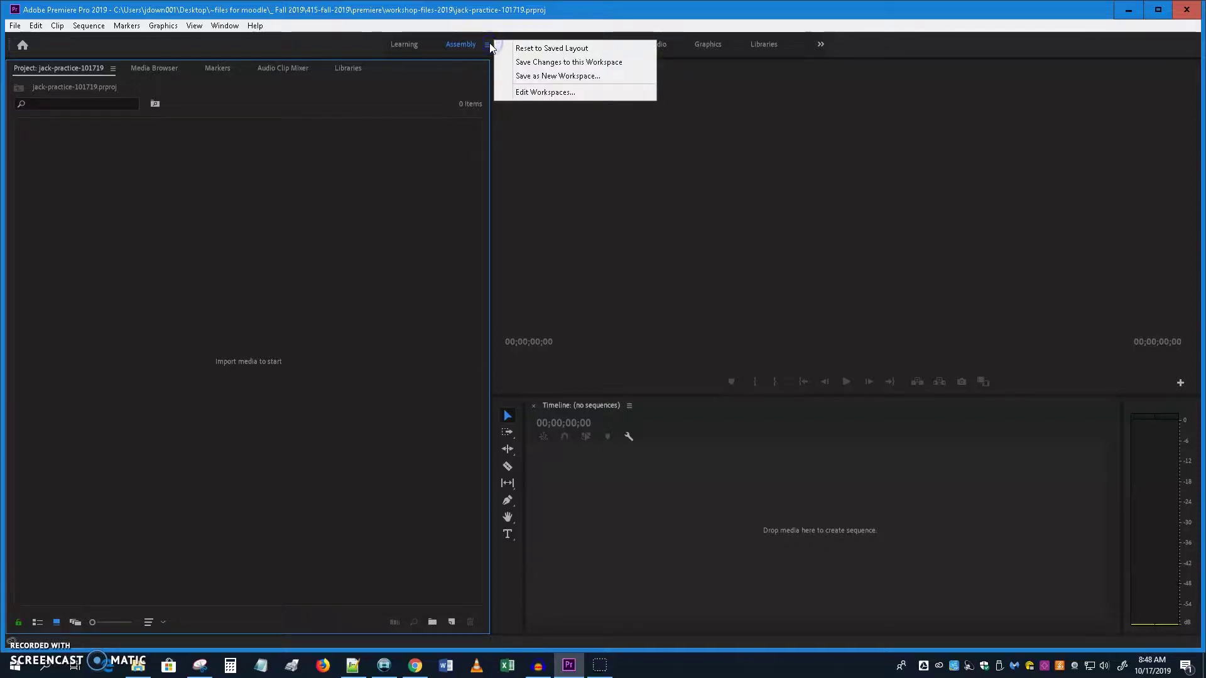
click(459, 44)
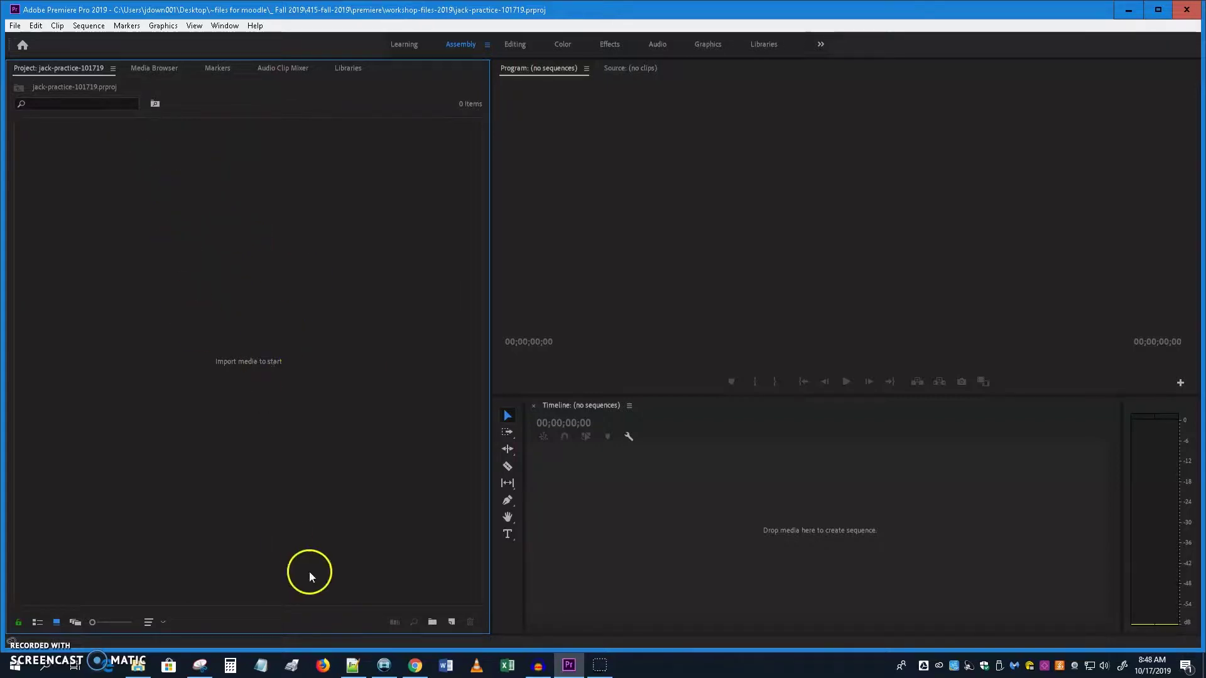
- Import the eight selected audio, photo and video files from the workshop-files-2019 folder into the project
click(137, 664)
drag(424, 429, 61, 333)
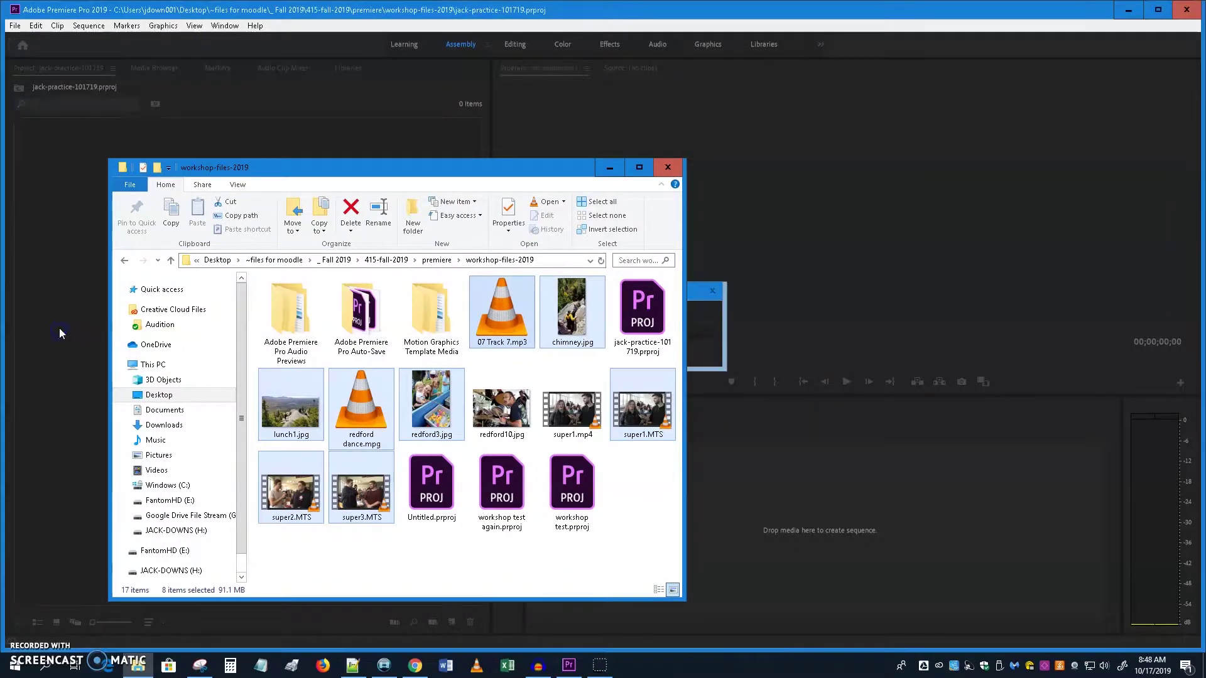
click(585, 12)
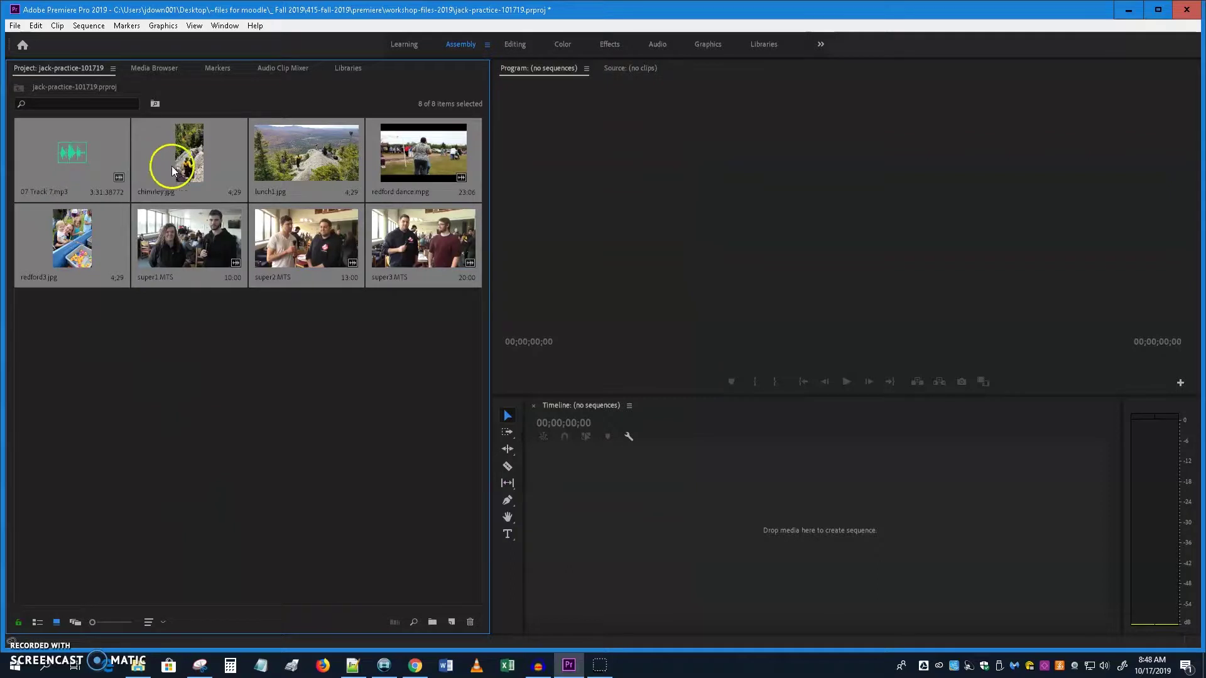
click(62, 261)
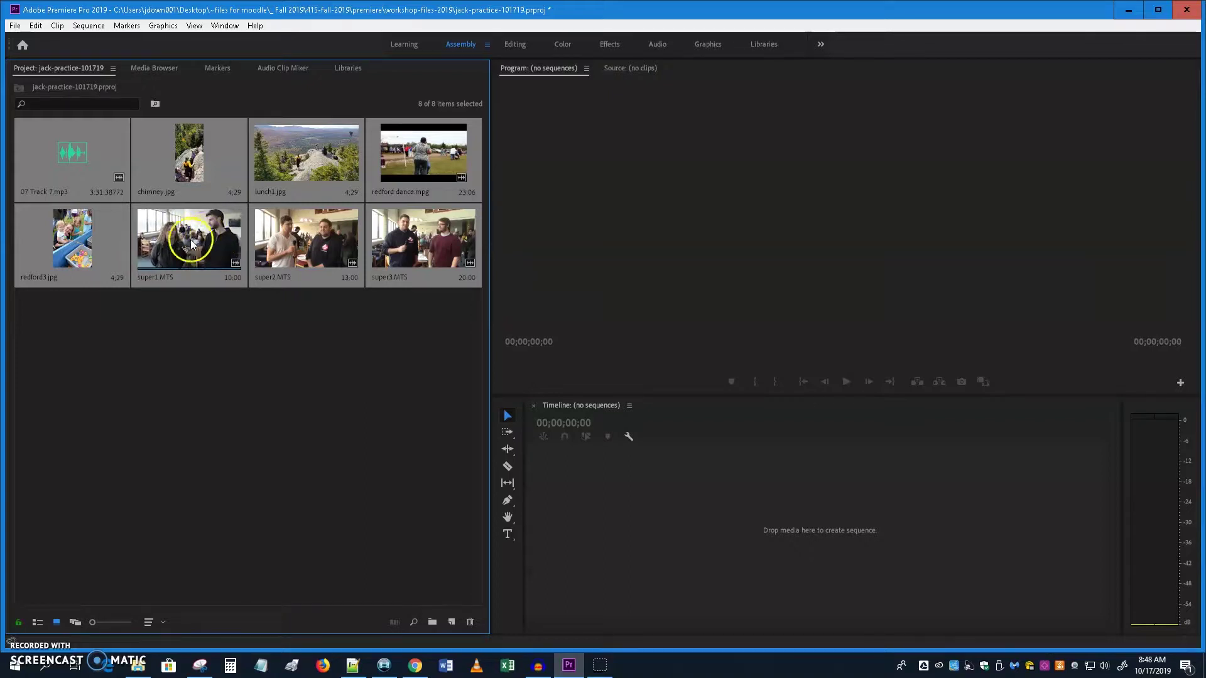
- Show the imported media as a list, return to icon view and slightly enlarge the thumbnails
click(39, 622)
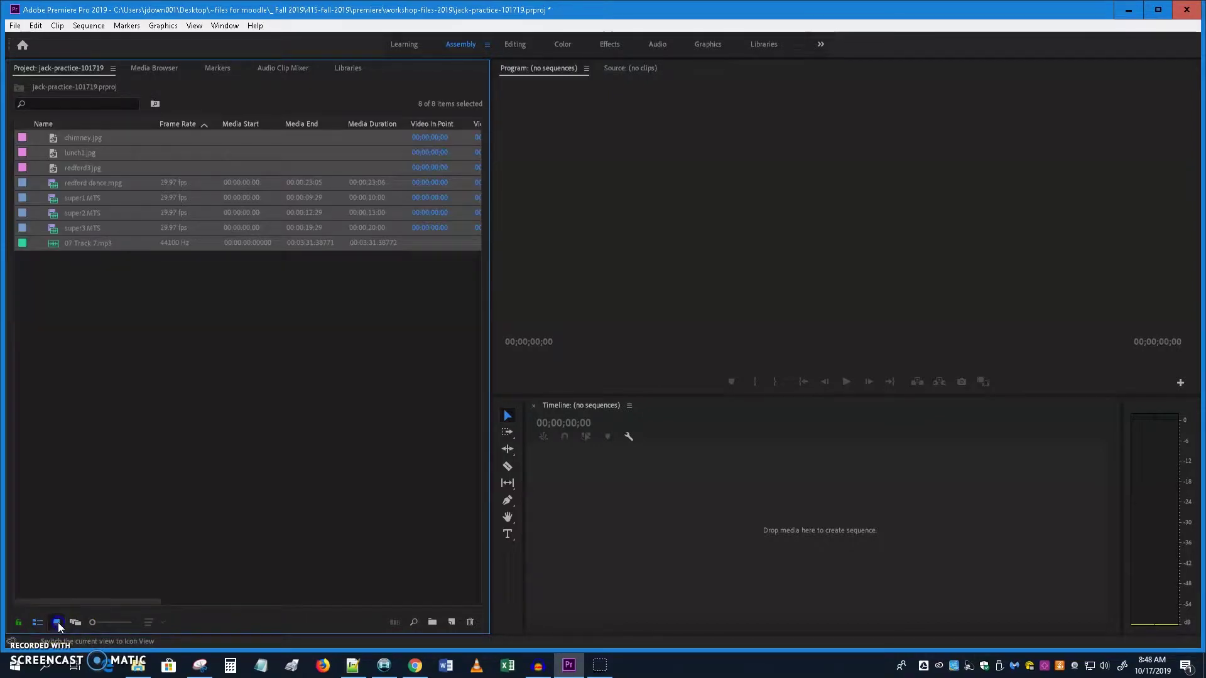
click(58, 623)
drag(91, 621, 98, 627)
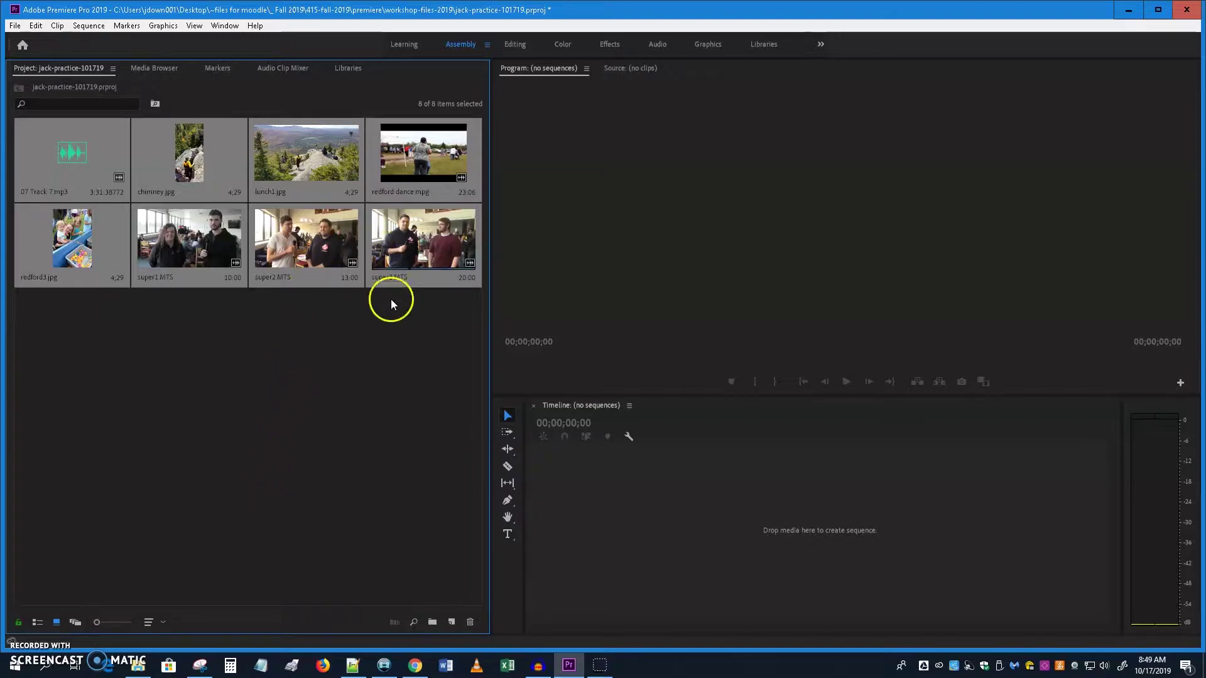
- Load super1.MTS as the source clip and play a short part of it
double_click(186, 249)
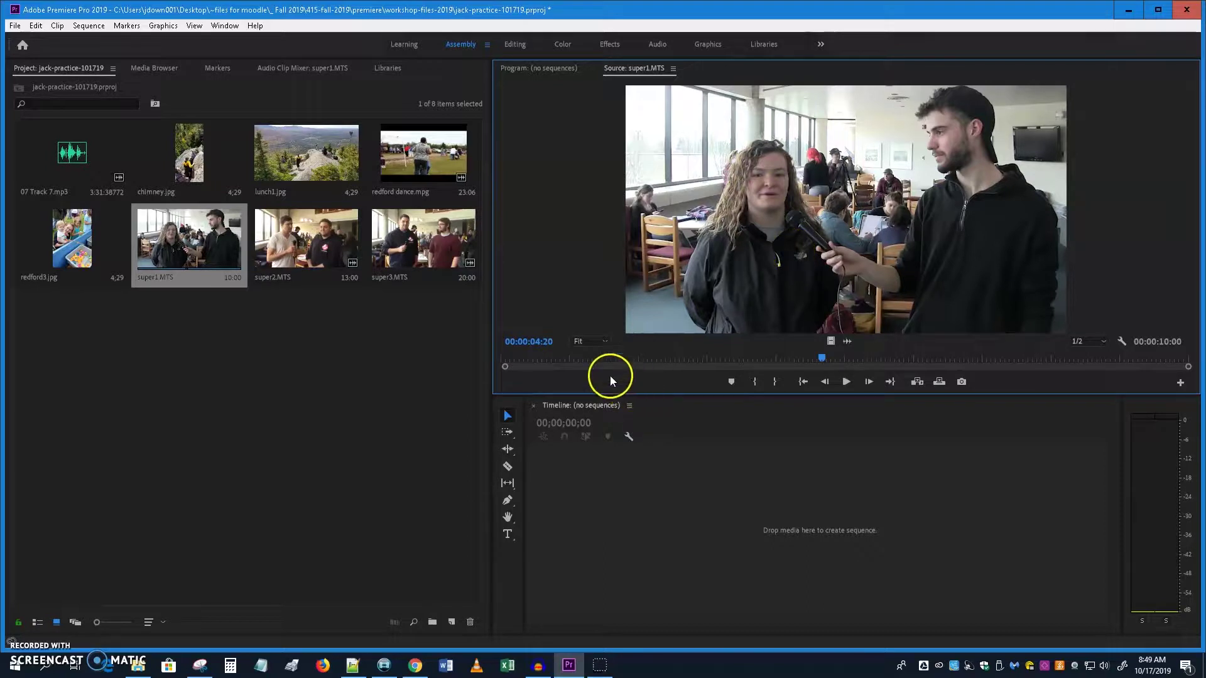
click(846, 382)
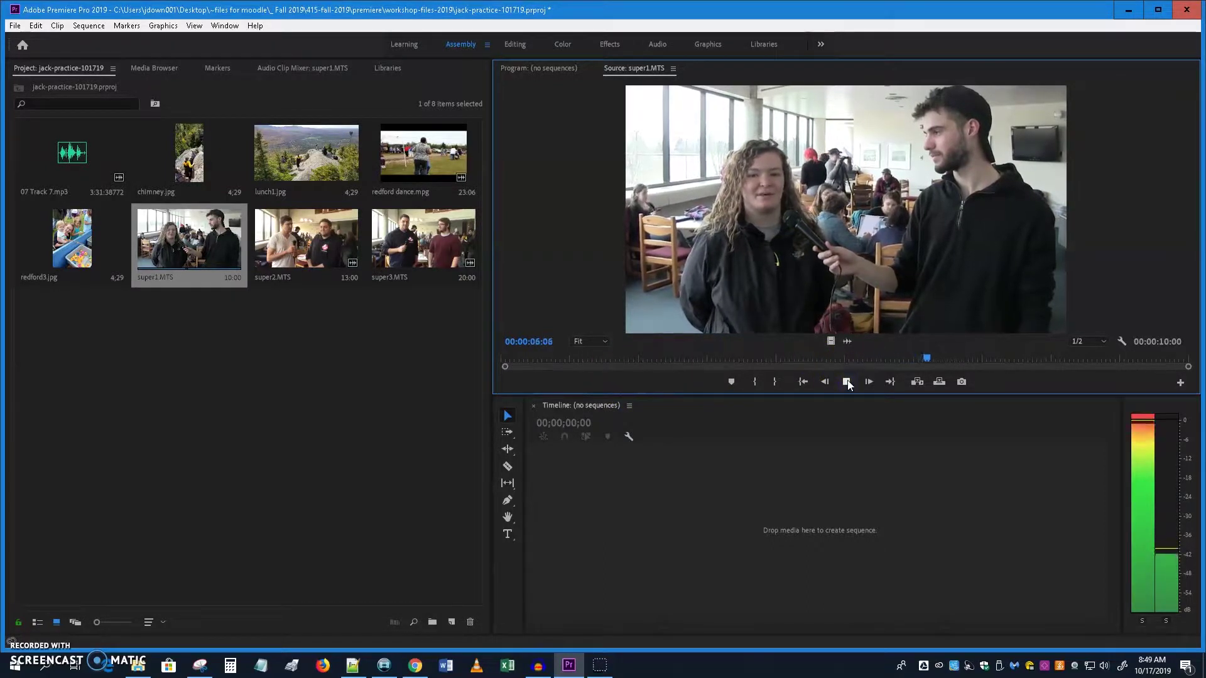
click(846, 381)
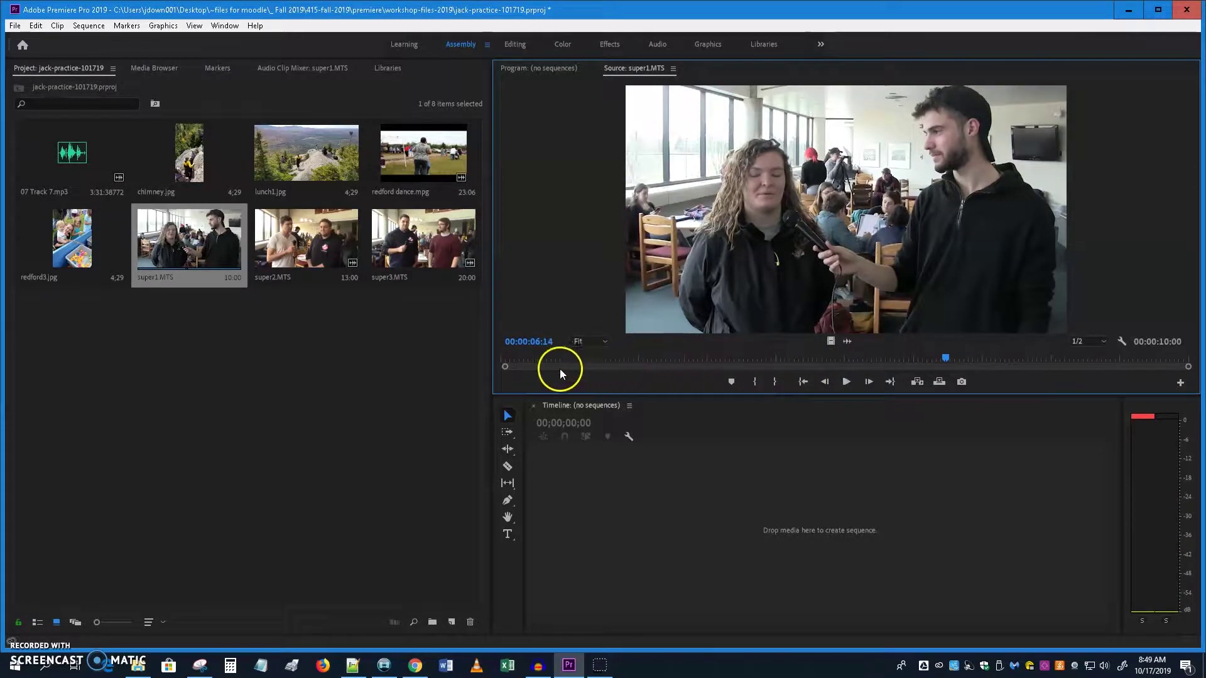
- Mark the source clip super1.MTS with an in point at 00:00:00:10 and an out point at 00:00:09:17
mouse_move(508, 356)
mouse_down()
mouse_move(609, 358)
mouse_move(501, 366)
mouse_move(529, 360)
mouse_up()
click(934, 228)
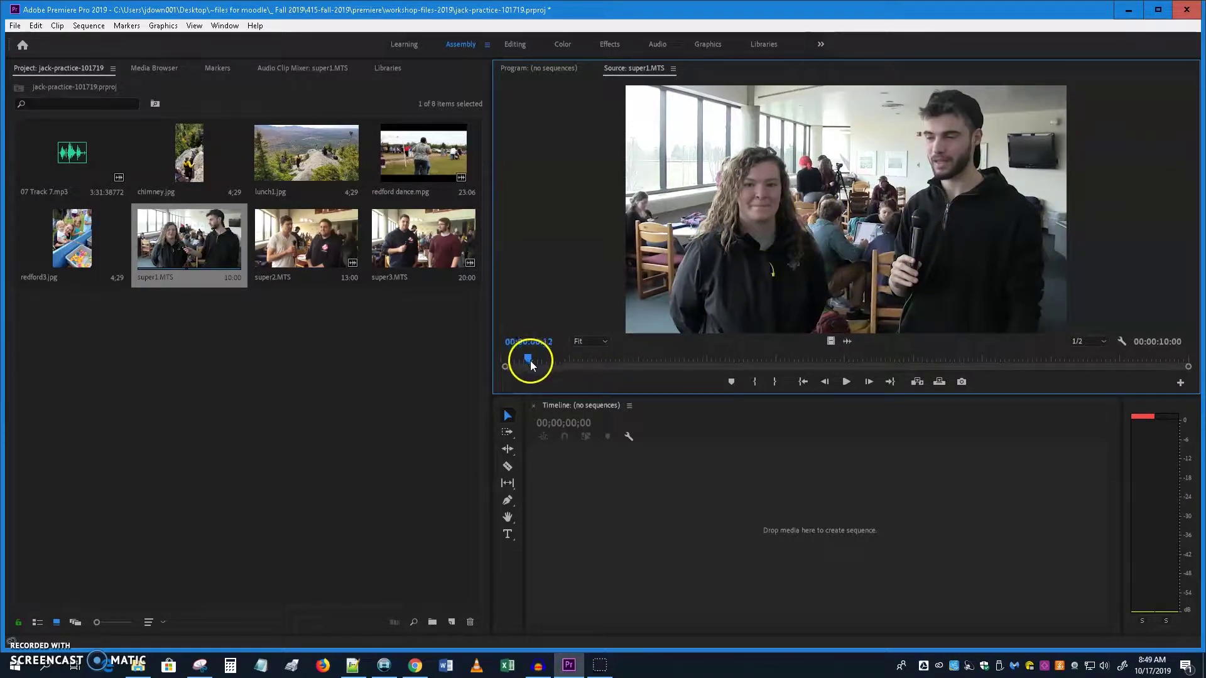
mouse_move(530, 360)
mouse_down()
mouse_move(540, 359)
mouse_move(510, 360)
mouse_move(526, 359)
mouse_up()
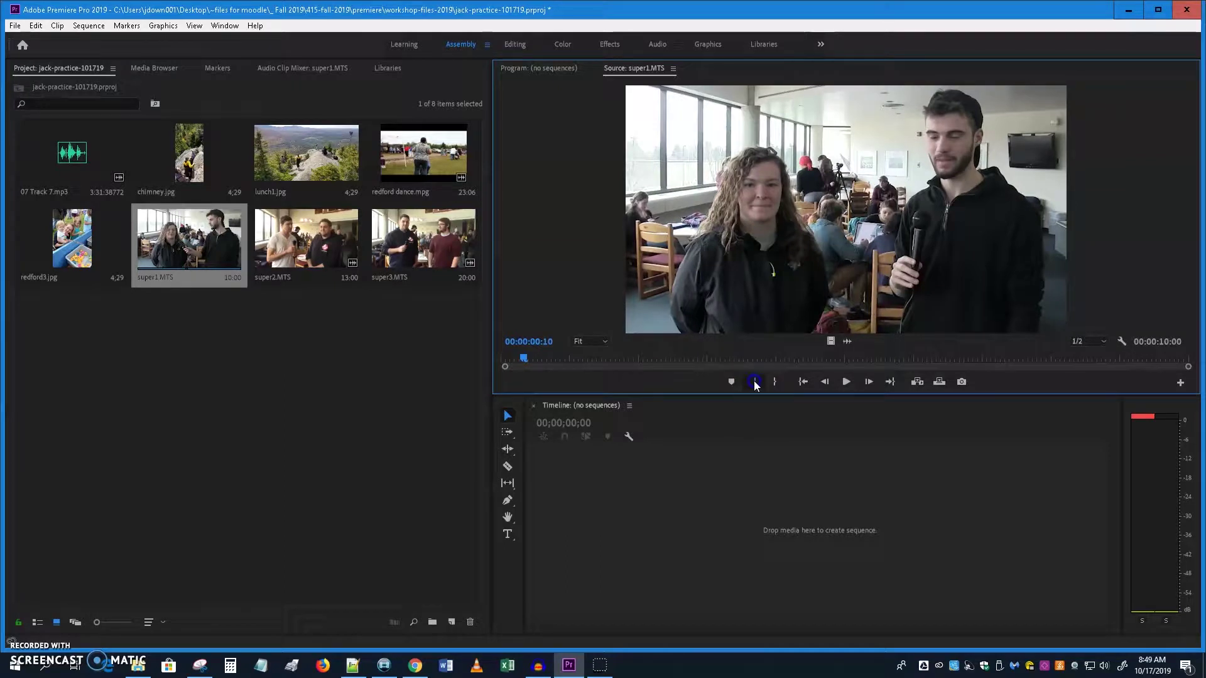
click(753, 381)
drag(1109, 359, 1162, 369)
click(782, 382)
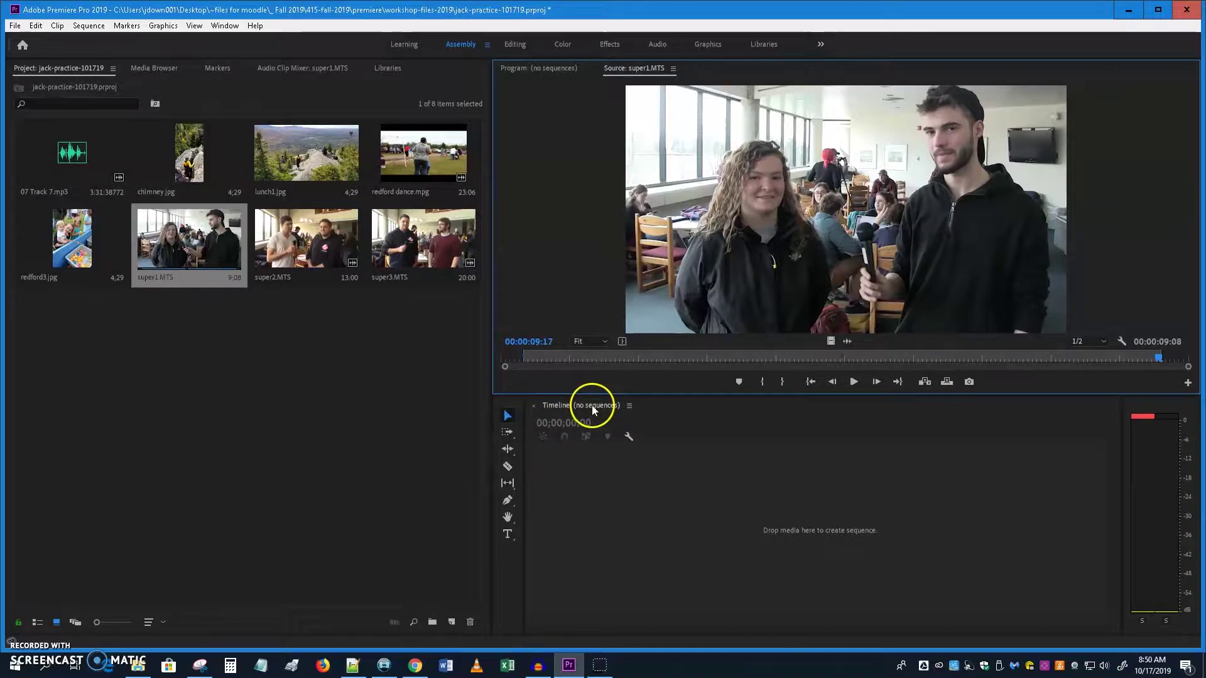
- Switch to the Editing workspace and reduce the media thumbnails to the smallest size
click(511, 44)
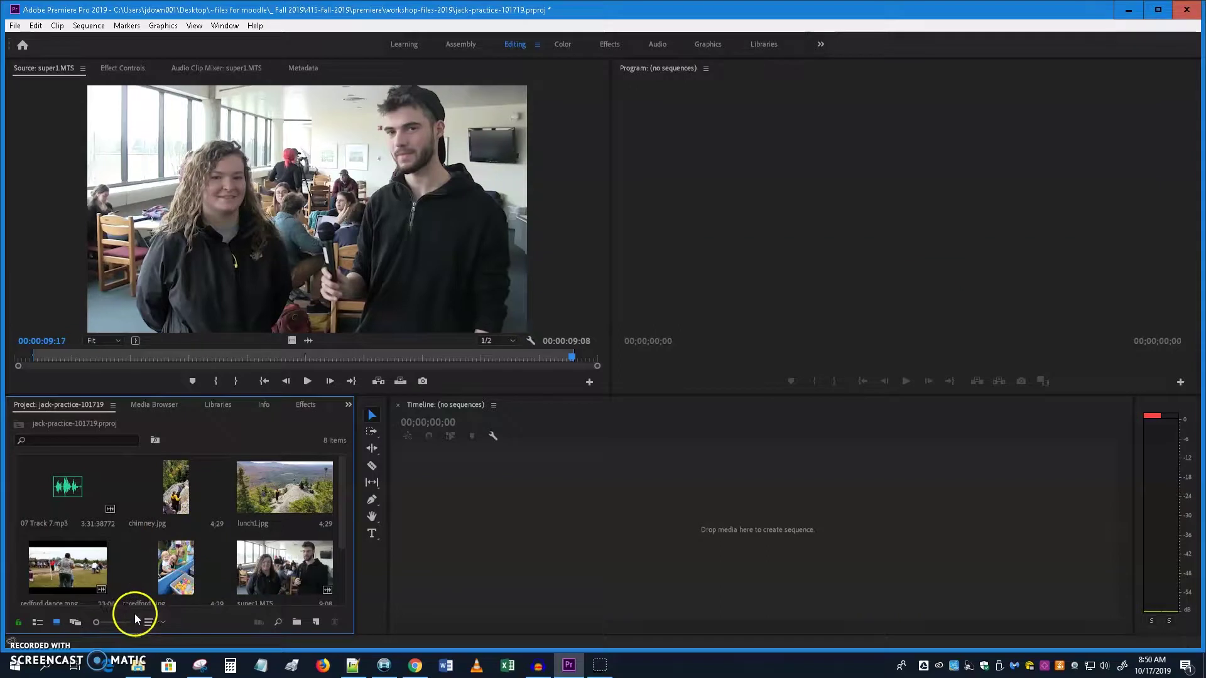
drag(94, 621, 90, 622)
mouse_move(346, 464)
mouse_down()
mouse_move(349, 527)
mouse_move(346, 463)
mouse_up()
scroll(342, 471, down, 2)
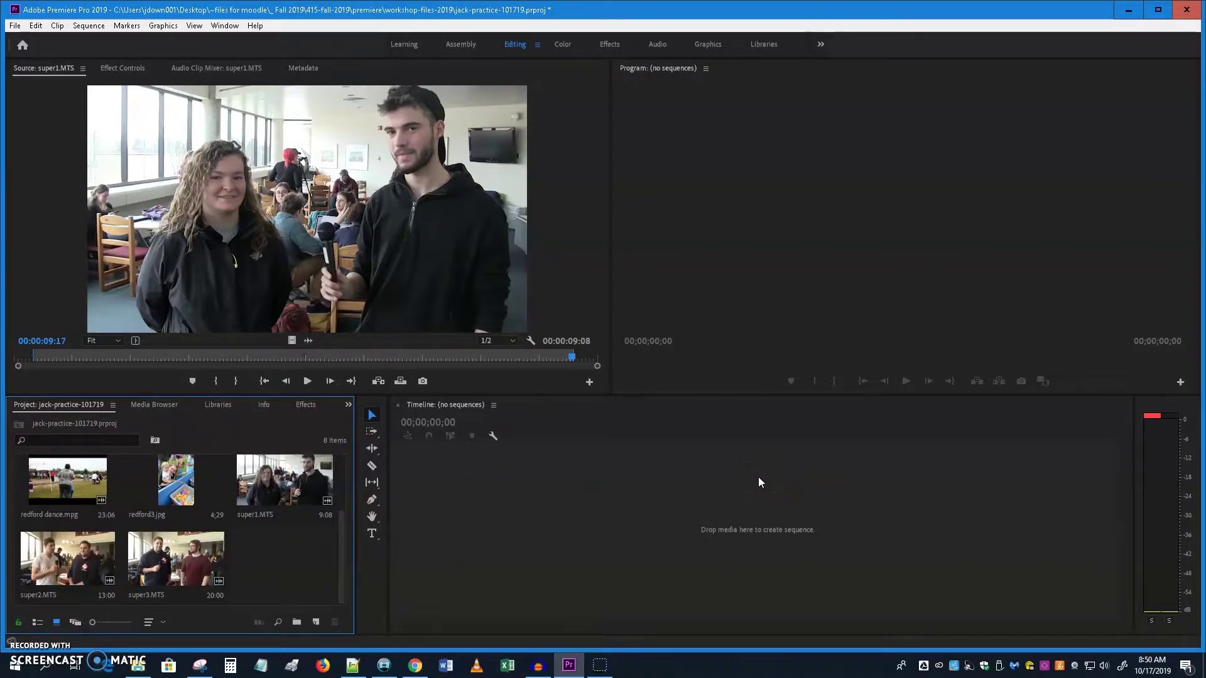
click(709, 475)
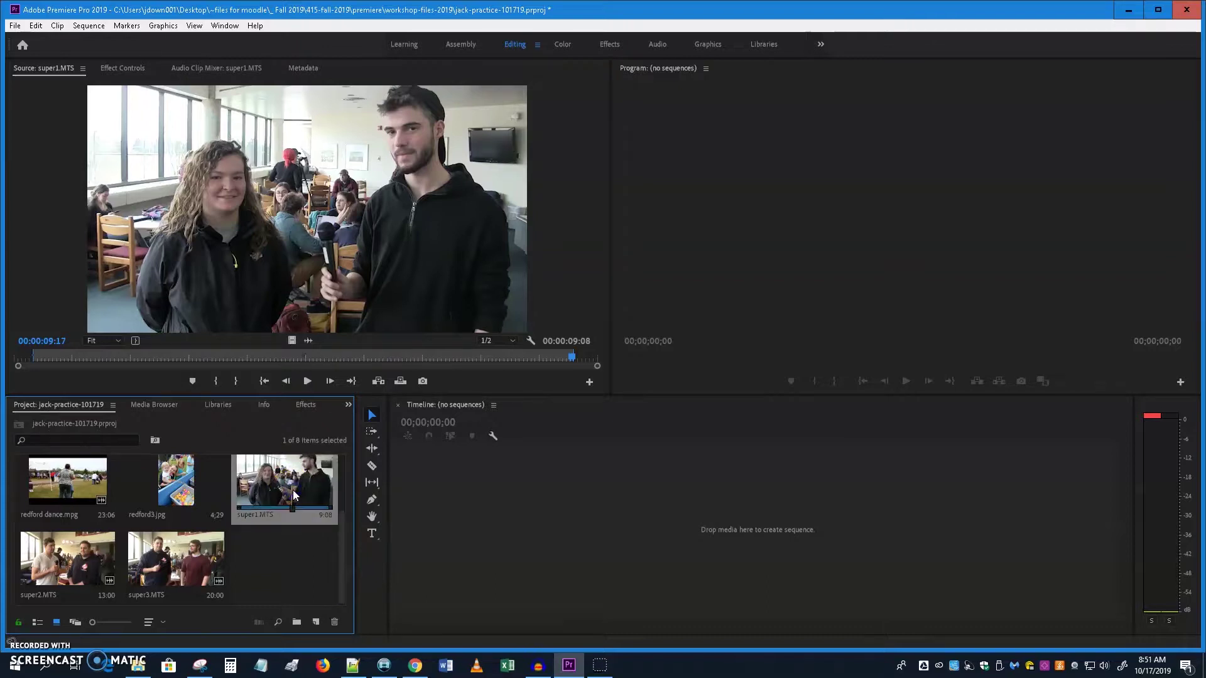
click(175, 564)
click(70, 576)
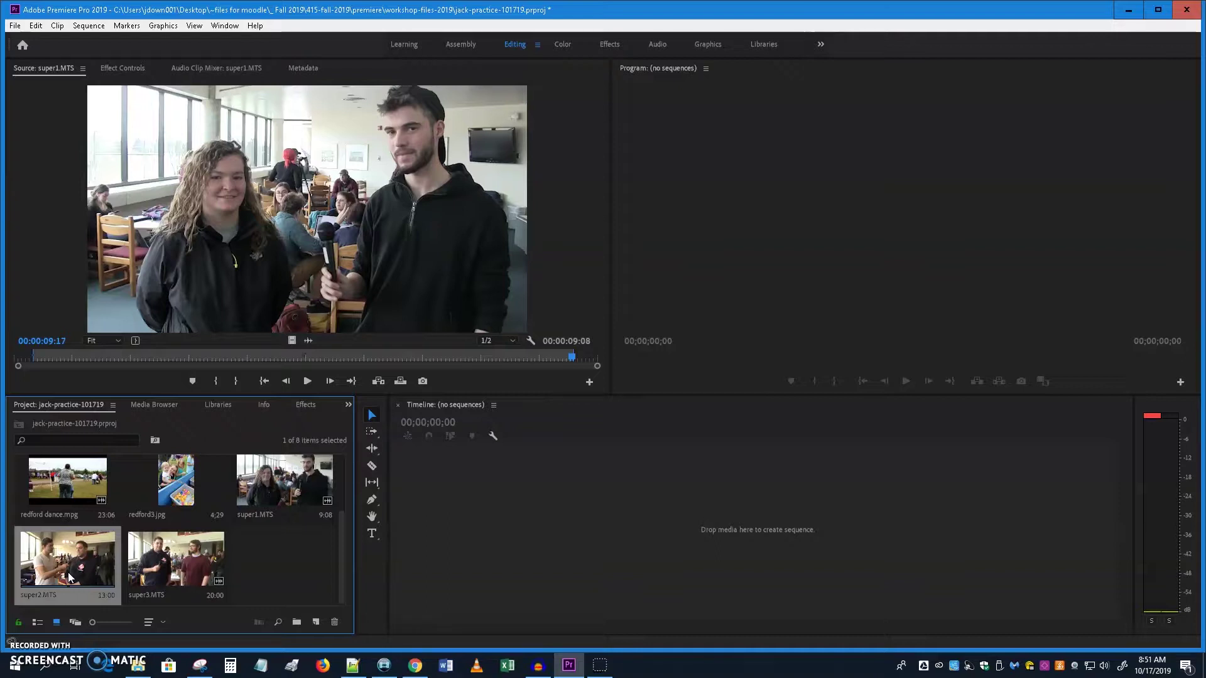
click(209, 515)
click(26, 496)
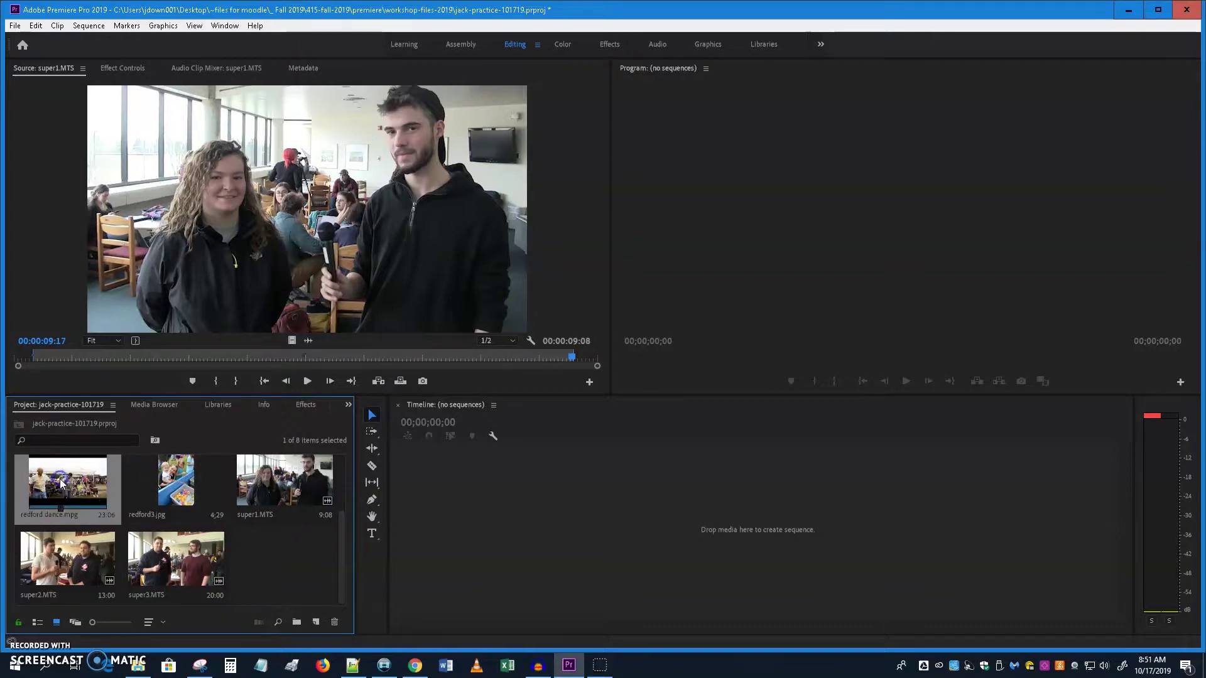
- Create a sequence by placing the trimmed super1.MTS clip in the empty timeline
click(297, 521)
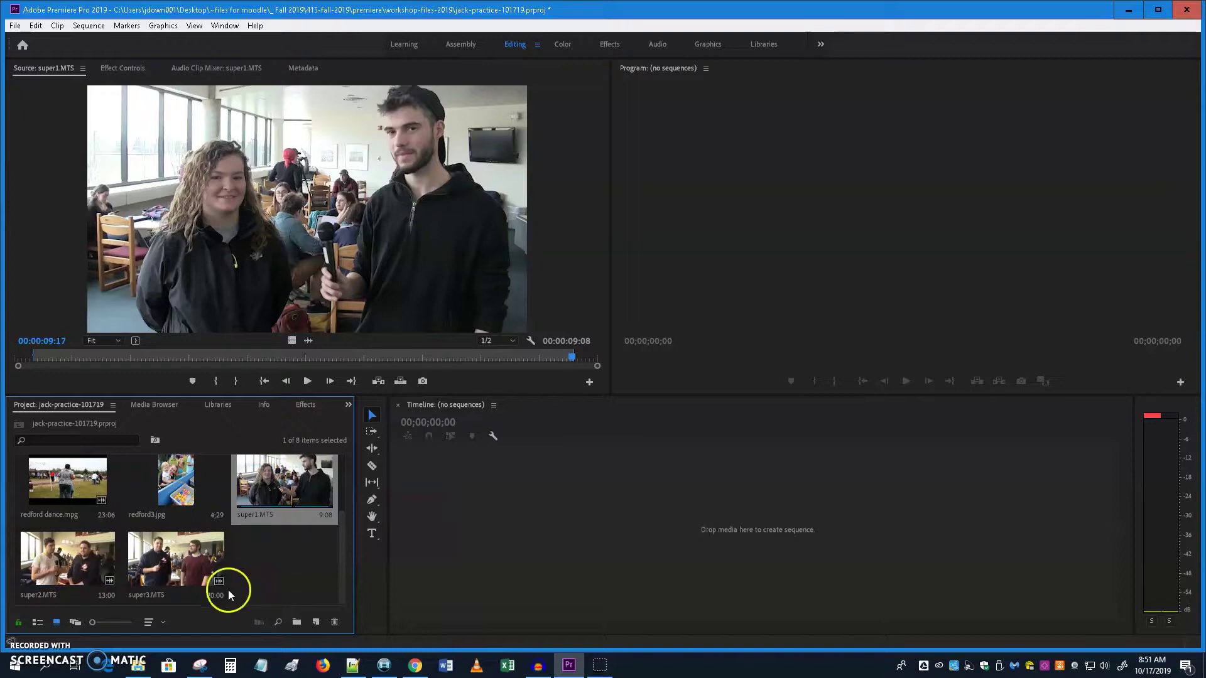
right_click(269, 481)
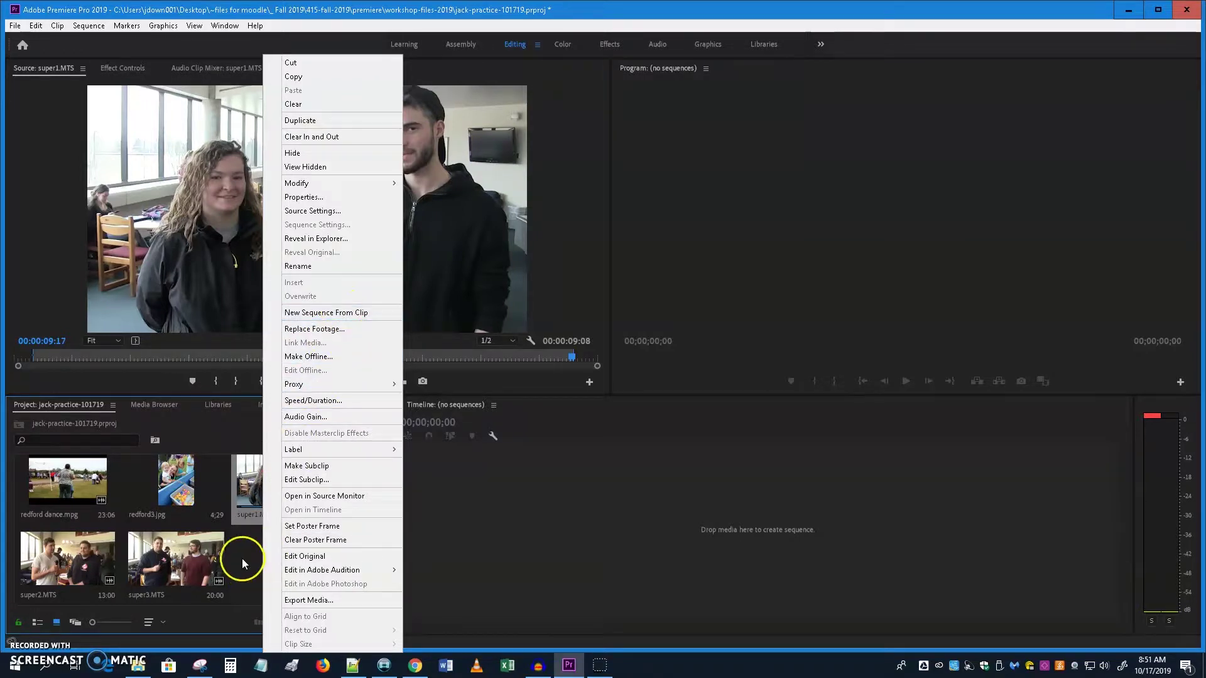
click(265, 495)
drag(267, 481, 404, 488)
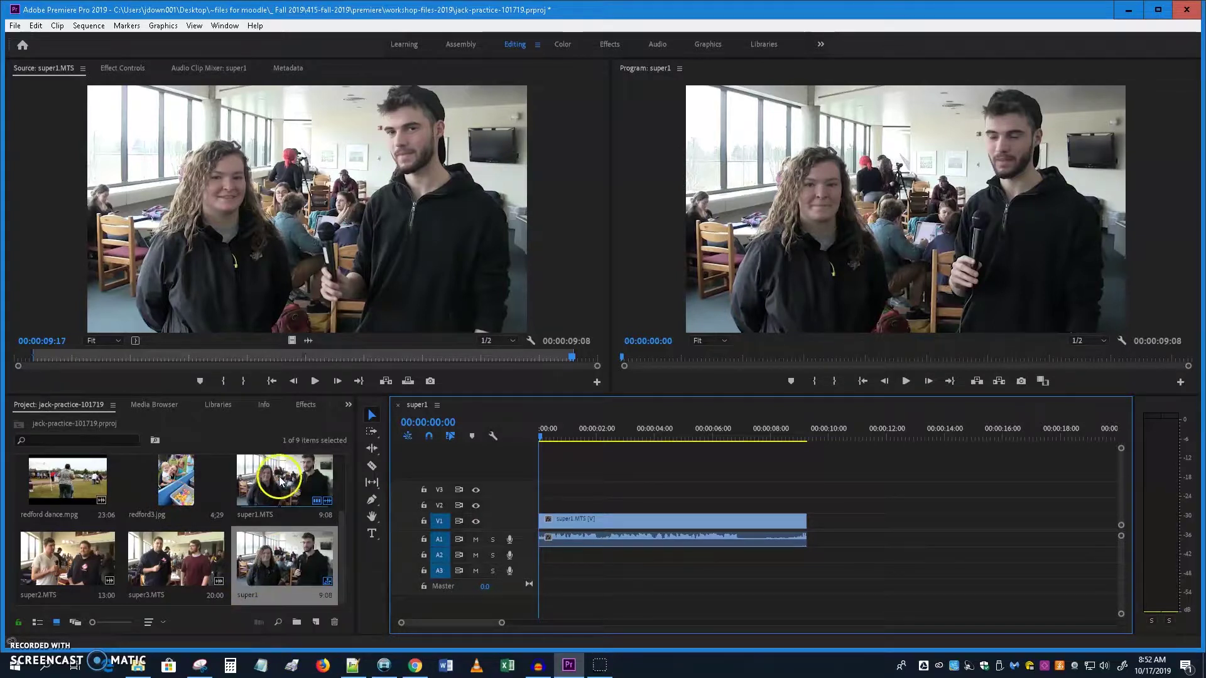
- Rename the new super1 sequence as sequence1
click(252, 596)
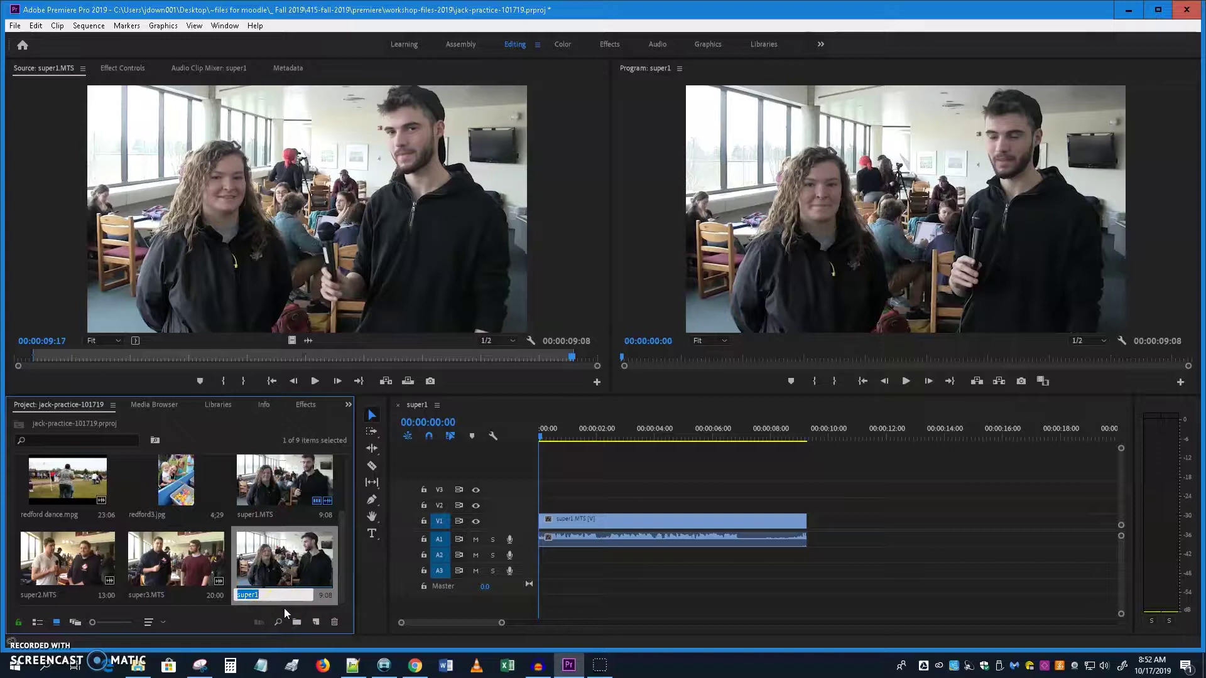
text(sequence1)
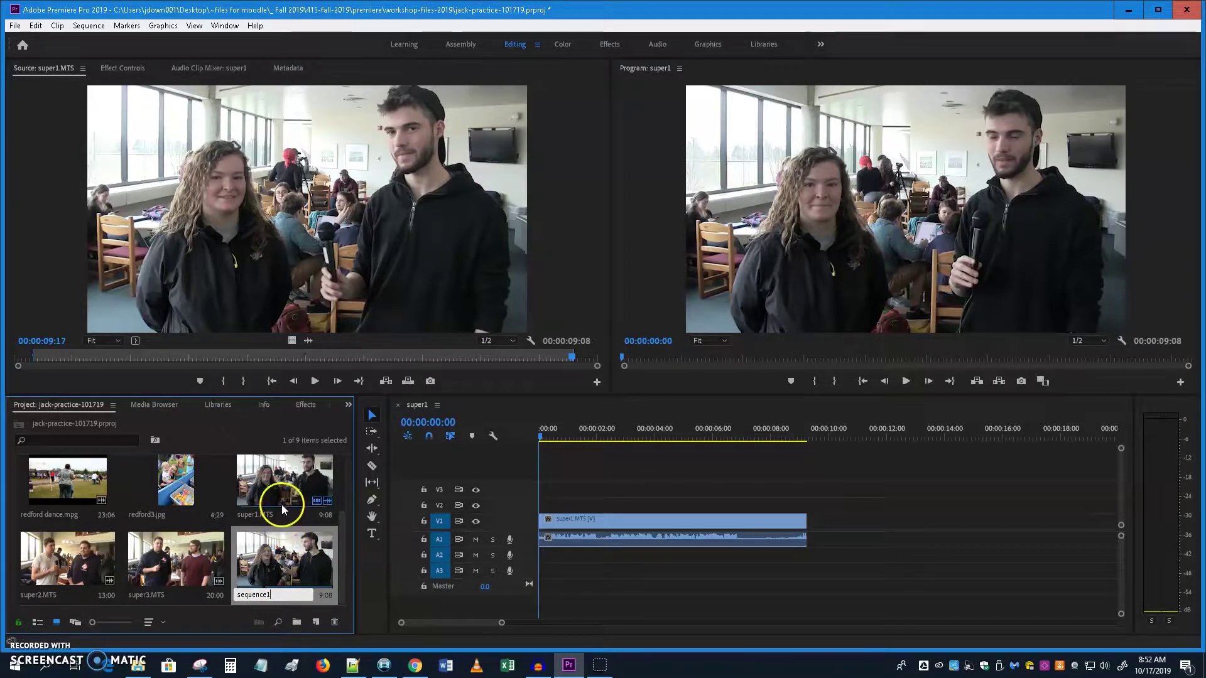
key(Return)
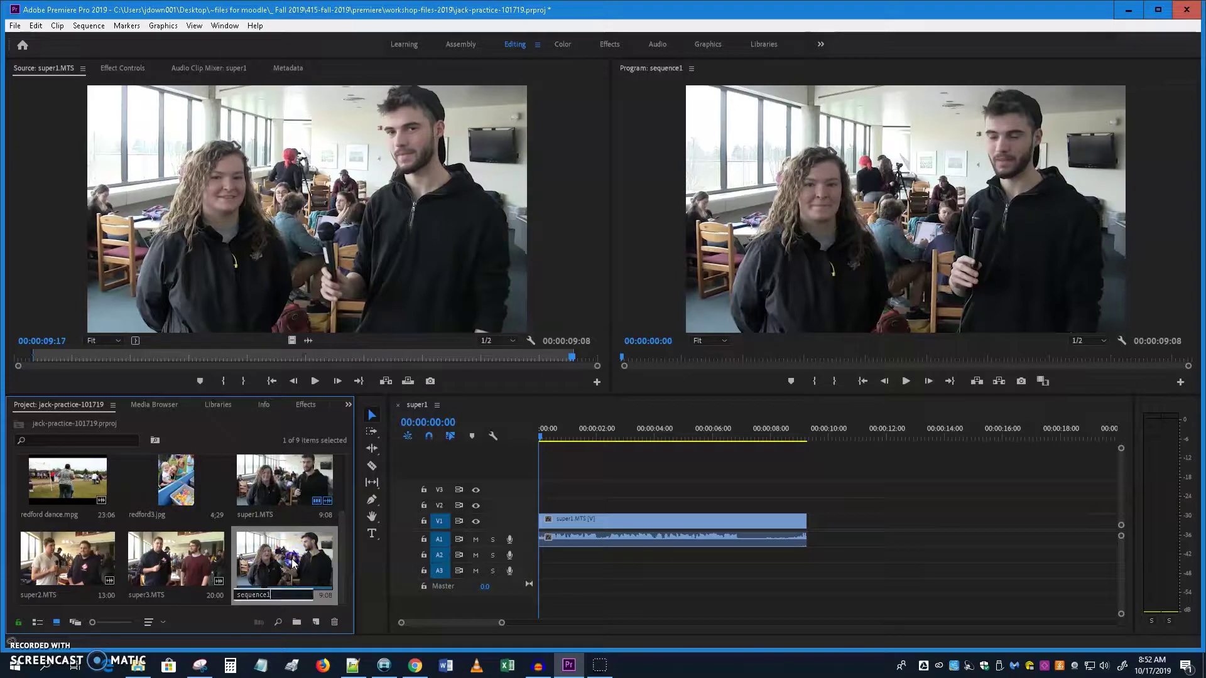
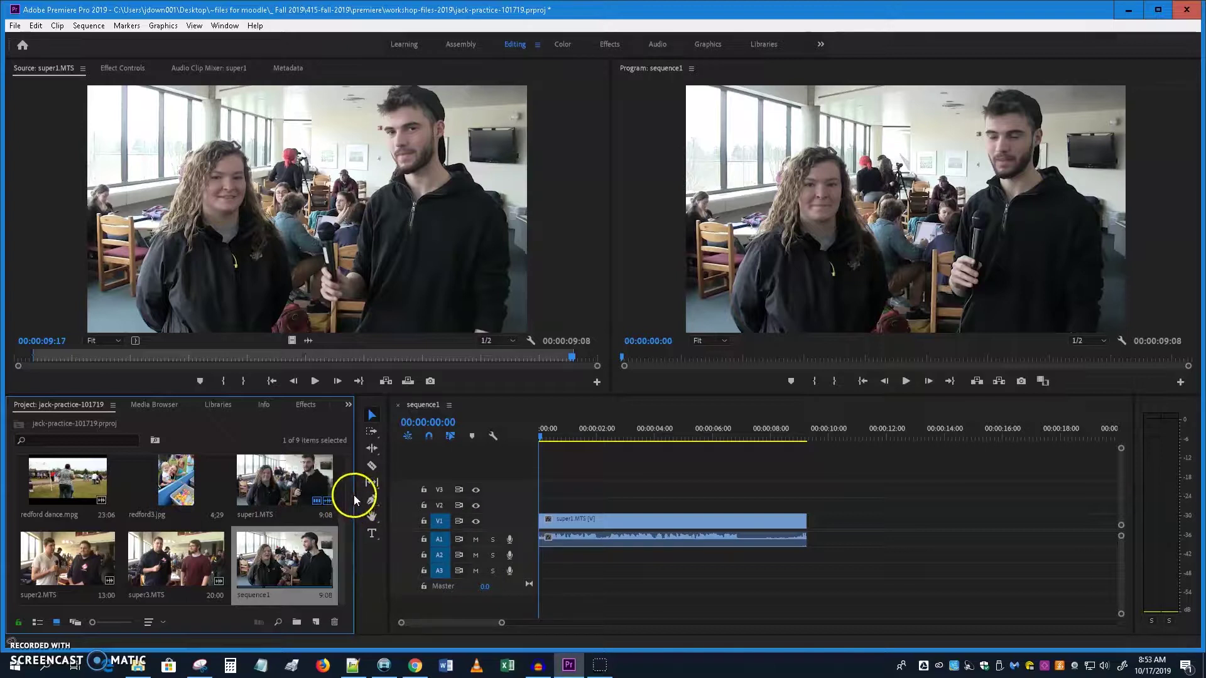
- Narrow the project media area and tools column to widen the timeline, and make the timeline area slightly taller
drag(355, 499, 306, 499)
click(387, 496)
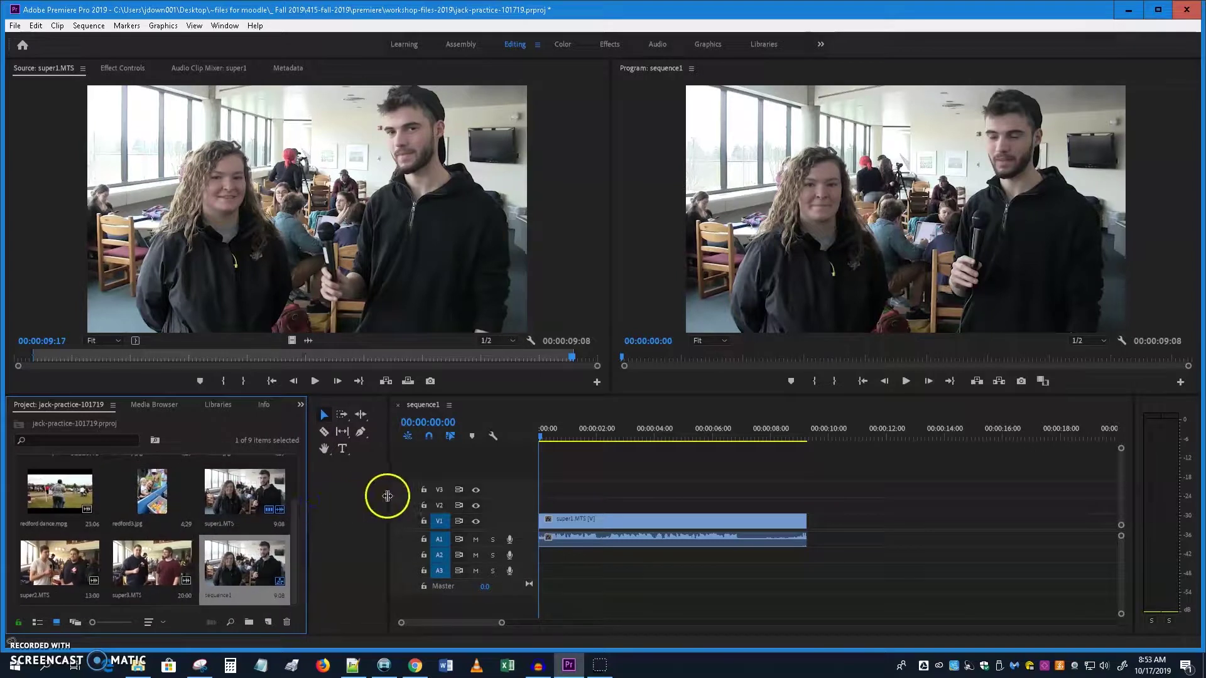
drag(387, 496, 333, 502)
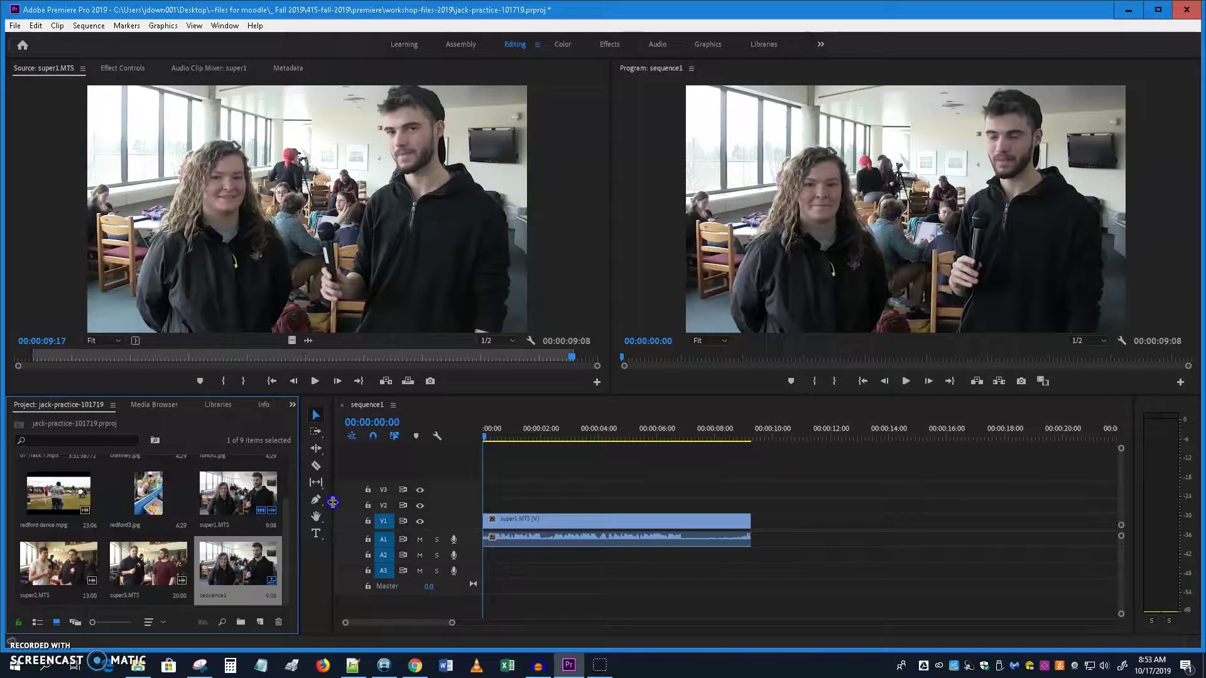
drag(438, 452, 532, 375)
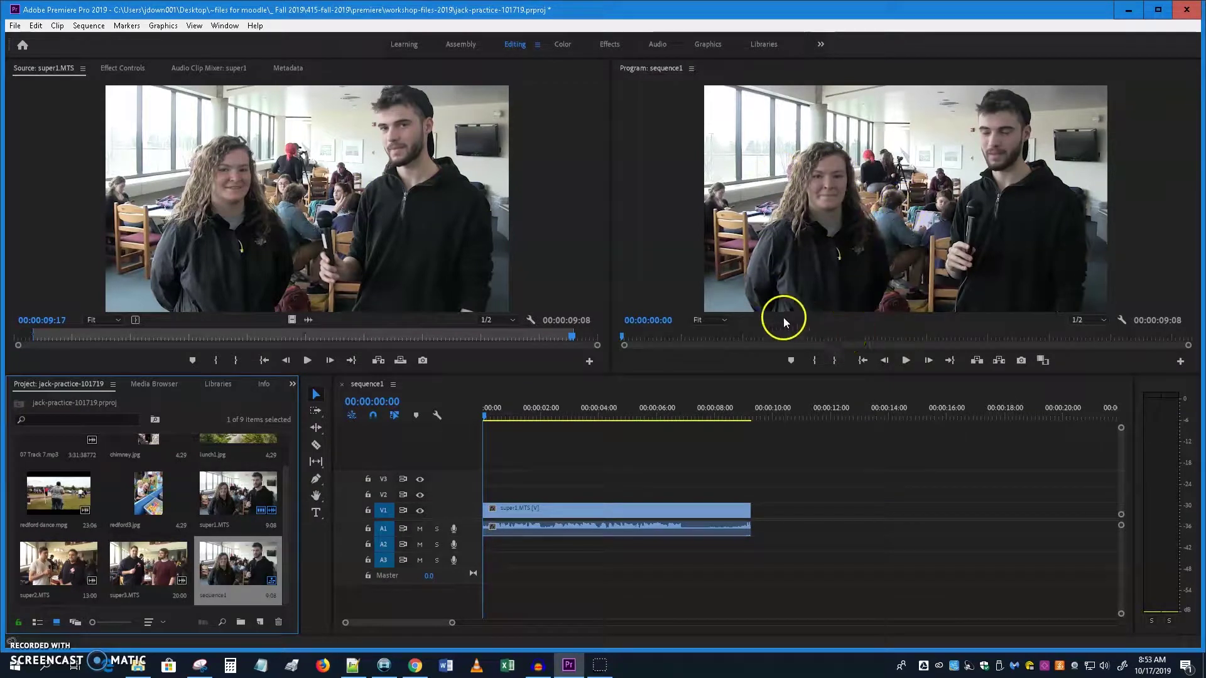
- Open super2.MTS in the Source monitor and briefly preview both sequence1 and the source clip
double_click(57, 568)
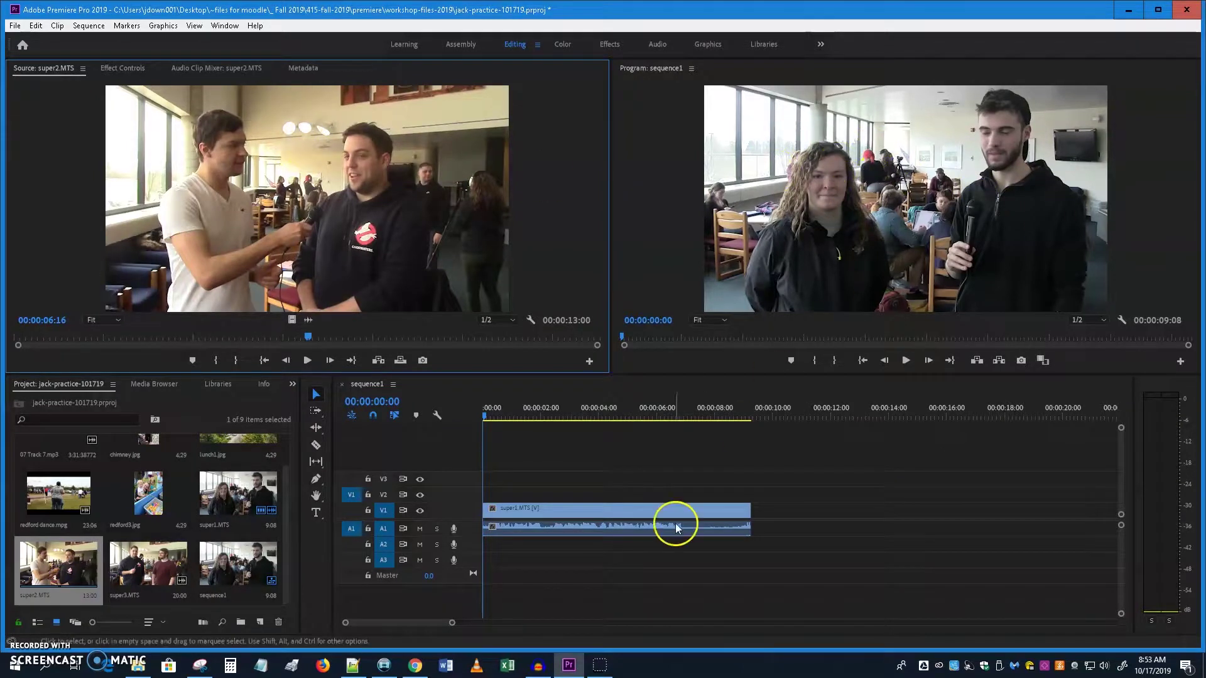
click(608, 514)
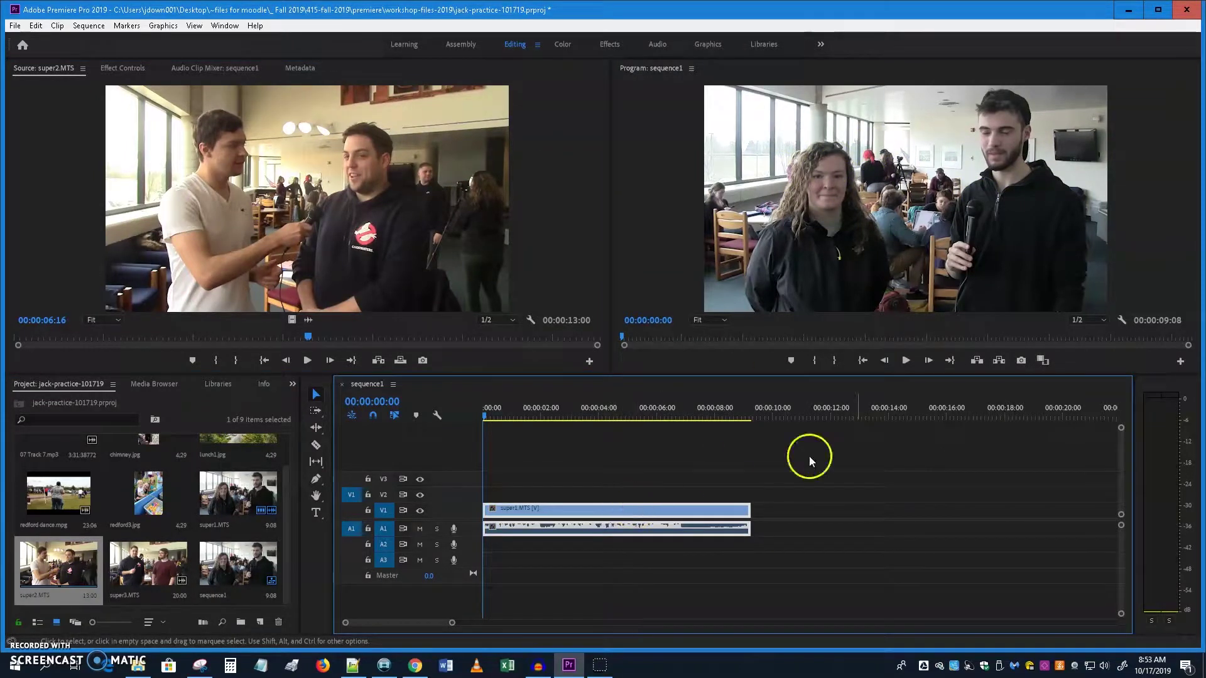
click(905, 361)
click(905, 361)
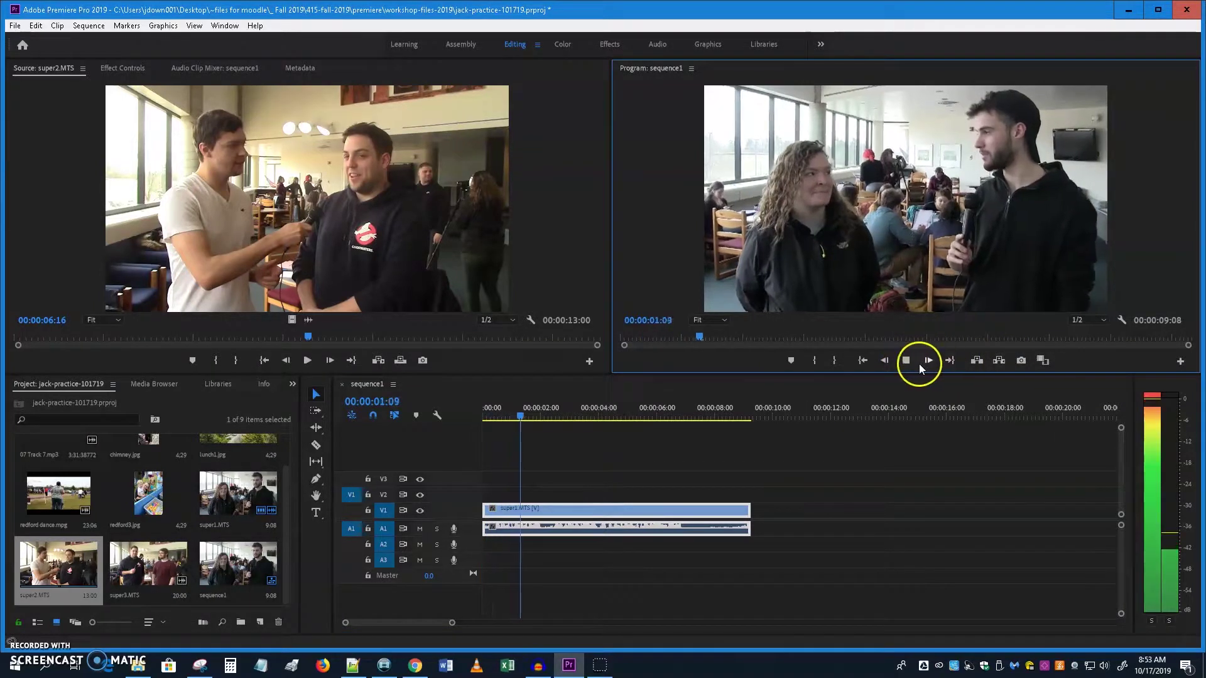
click(235, 363)
click(307, 361)
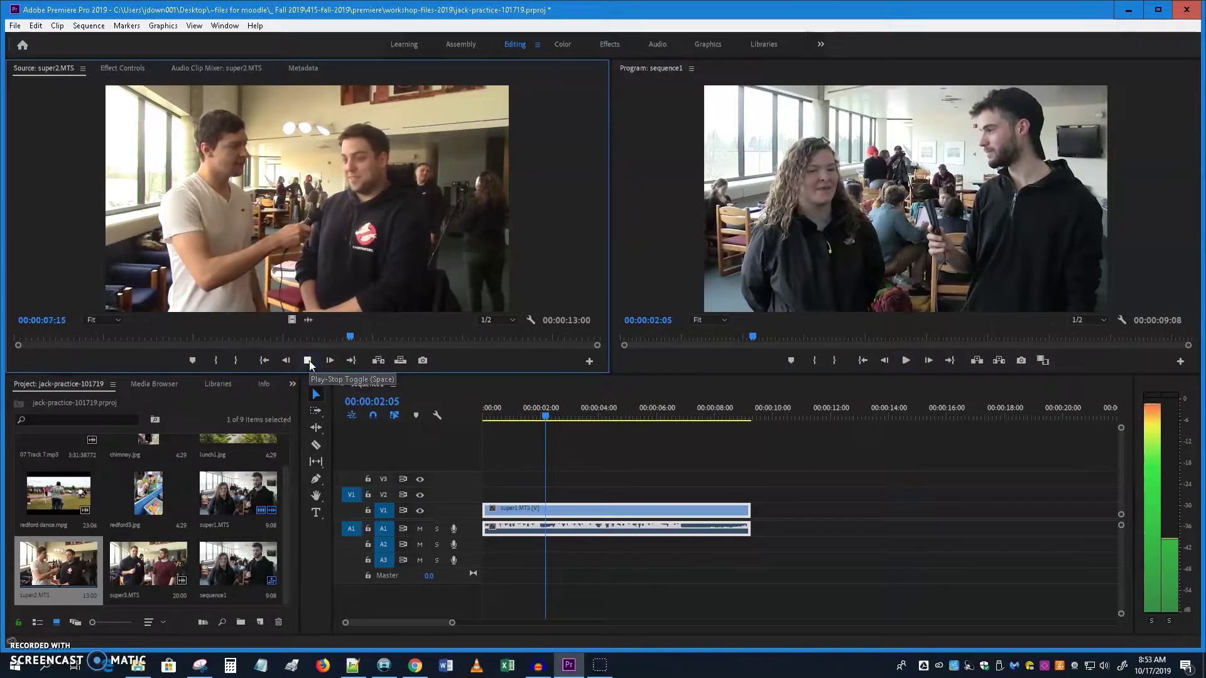
click(308, 361)
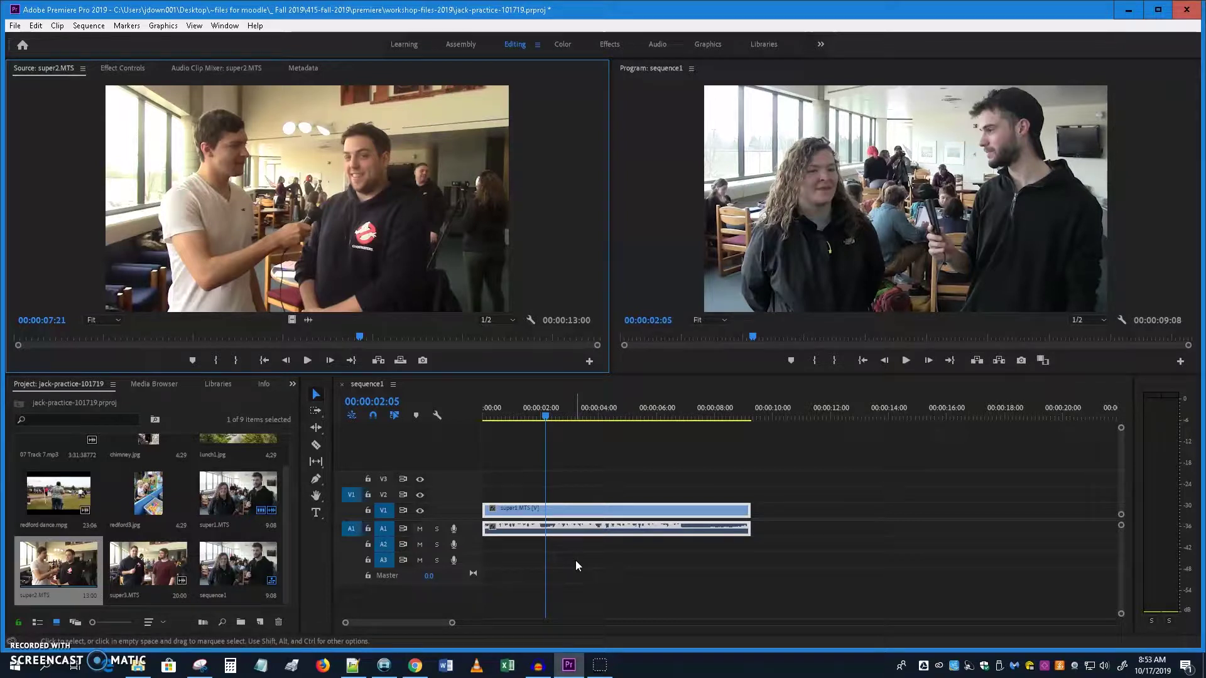
- Try taller video tracks in the sequence1 timeline and shrink them back to their minimum height
key(equal)
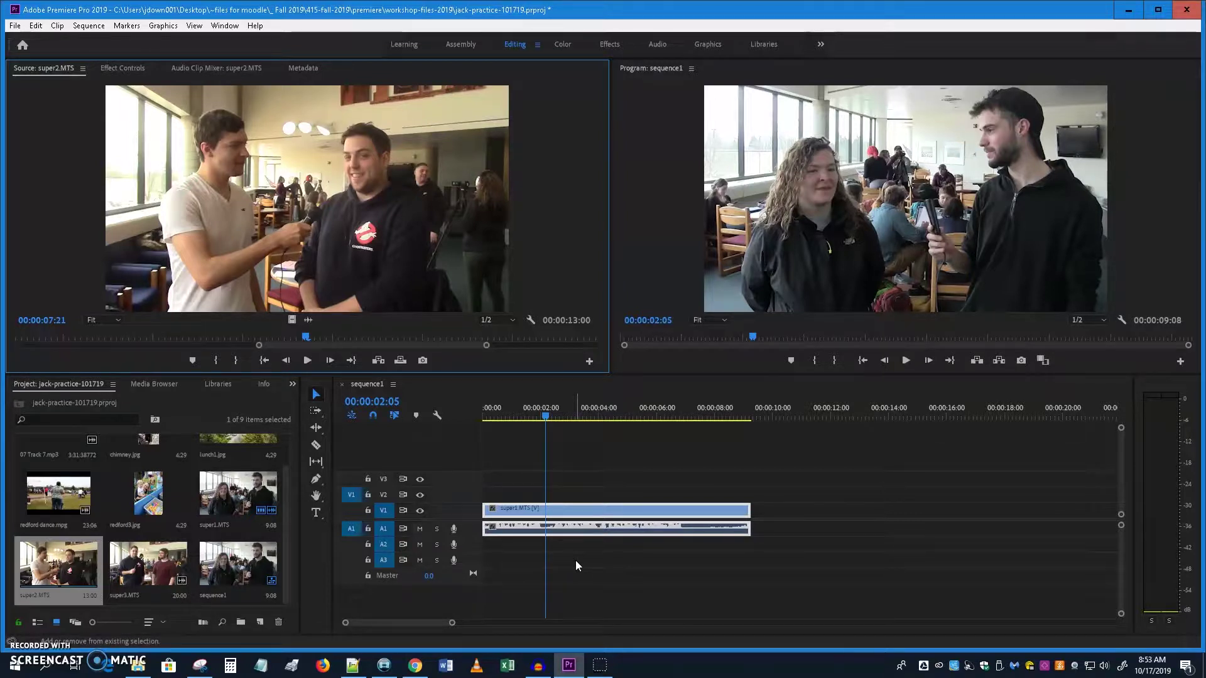
click(561, 526)
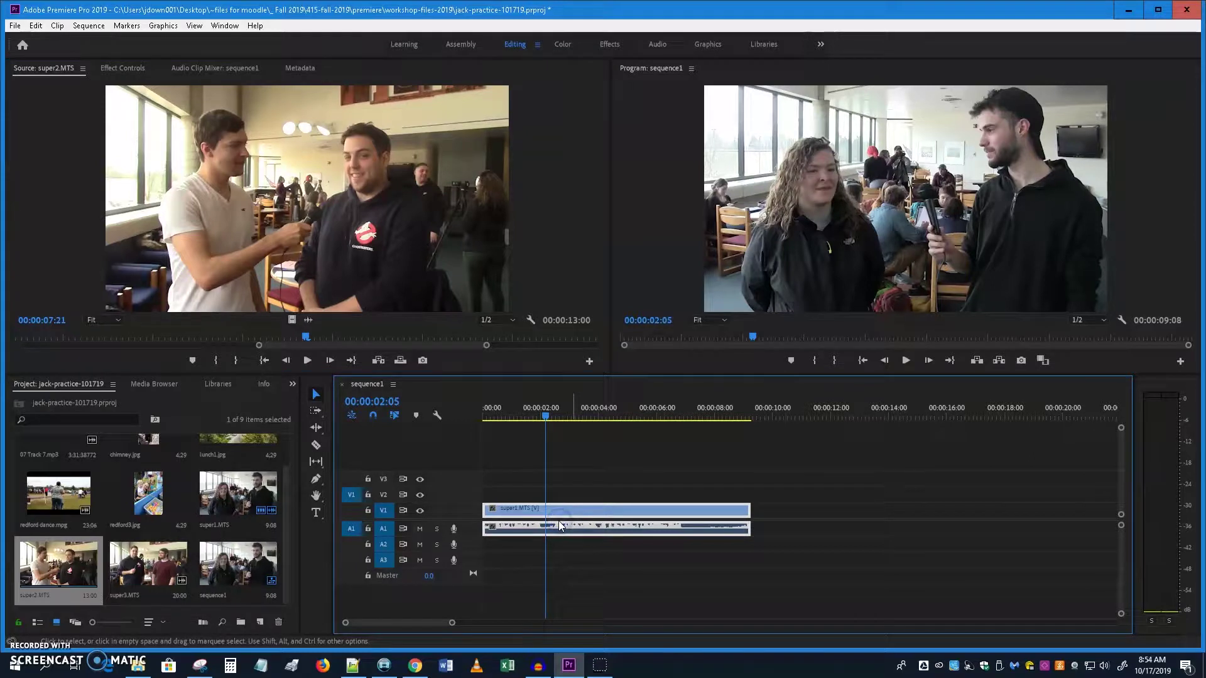
key(ctrl+equal)
key(ctrl+equal)
key(ctrl+equal)
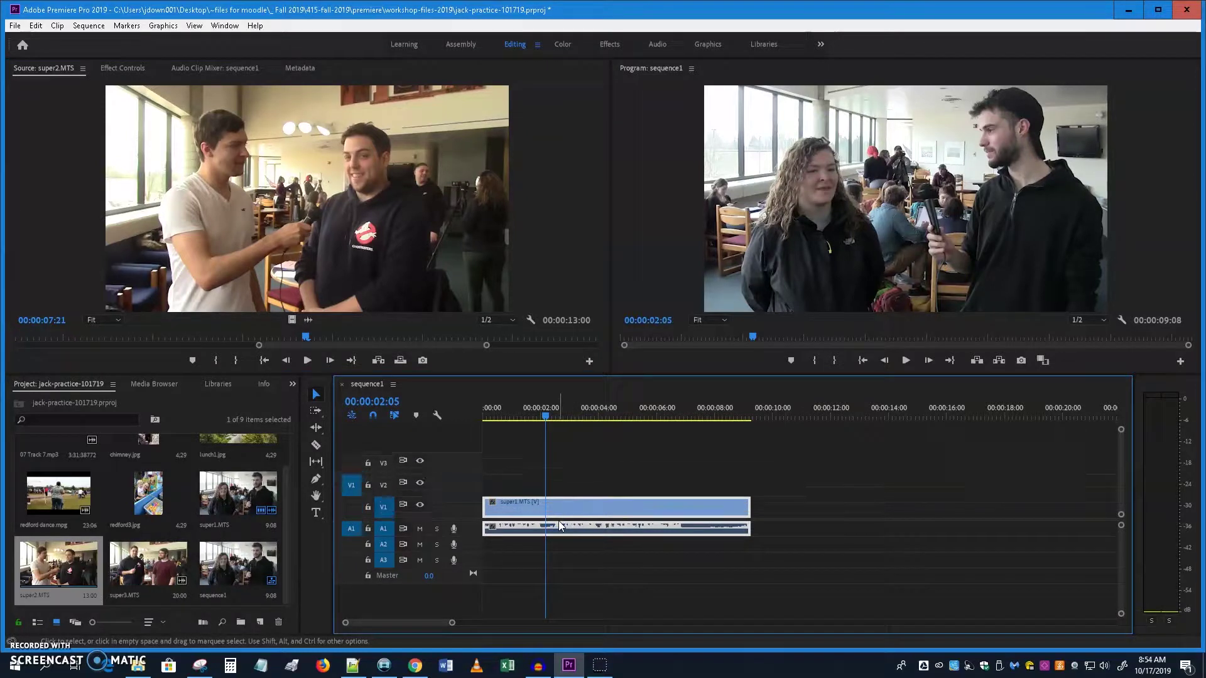
key(ctrl+equal)
key(ctrl+equal)
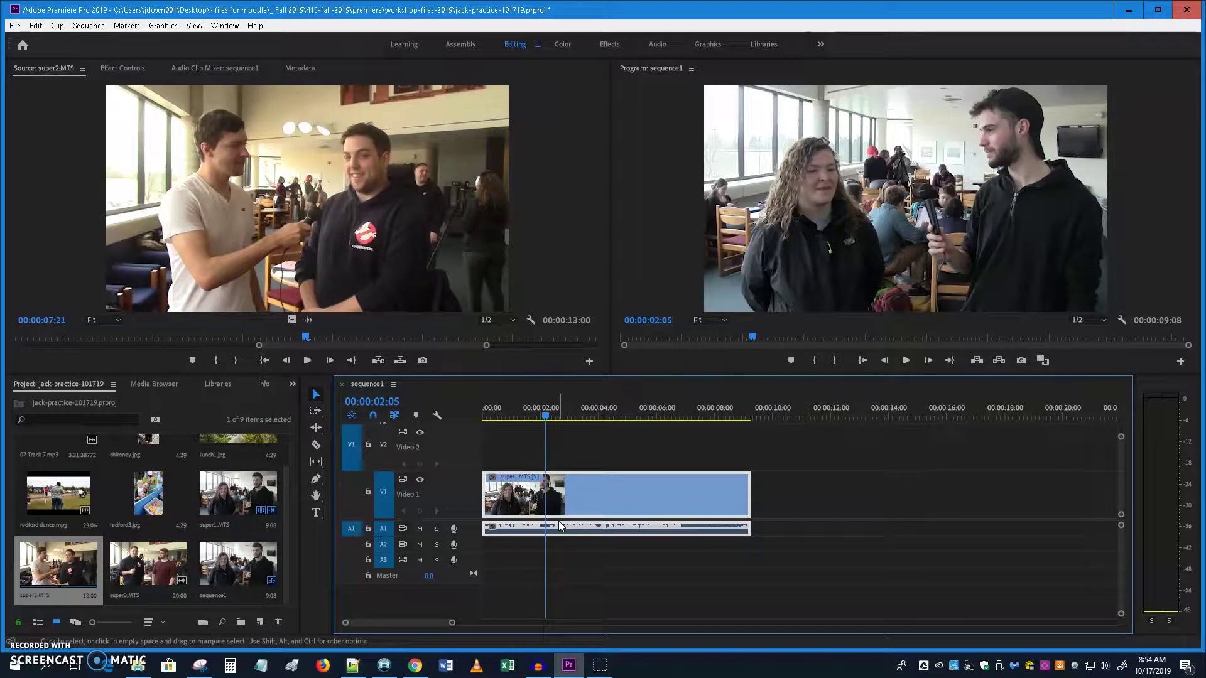
key(shift)
key(ctrl+minus)
key(ctrl+minus)
key(ctrl+minus)
key(ctrl+minus)
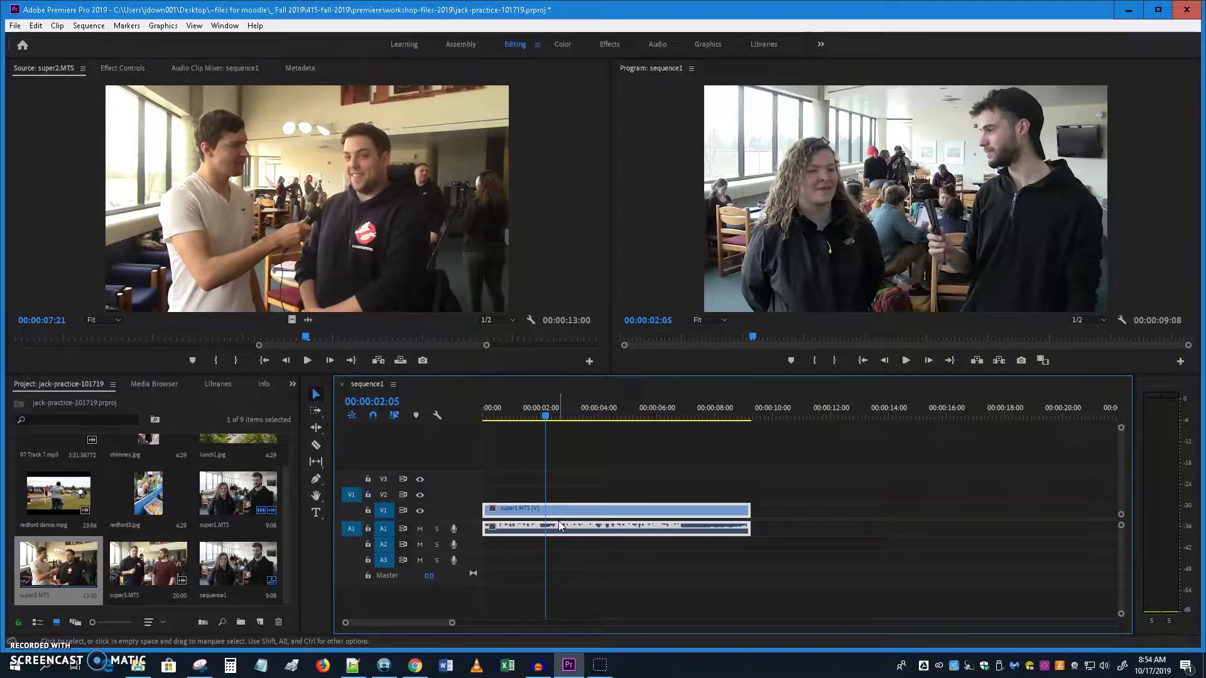
click(564, 524)
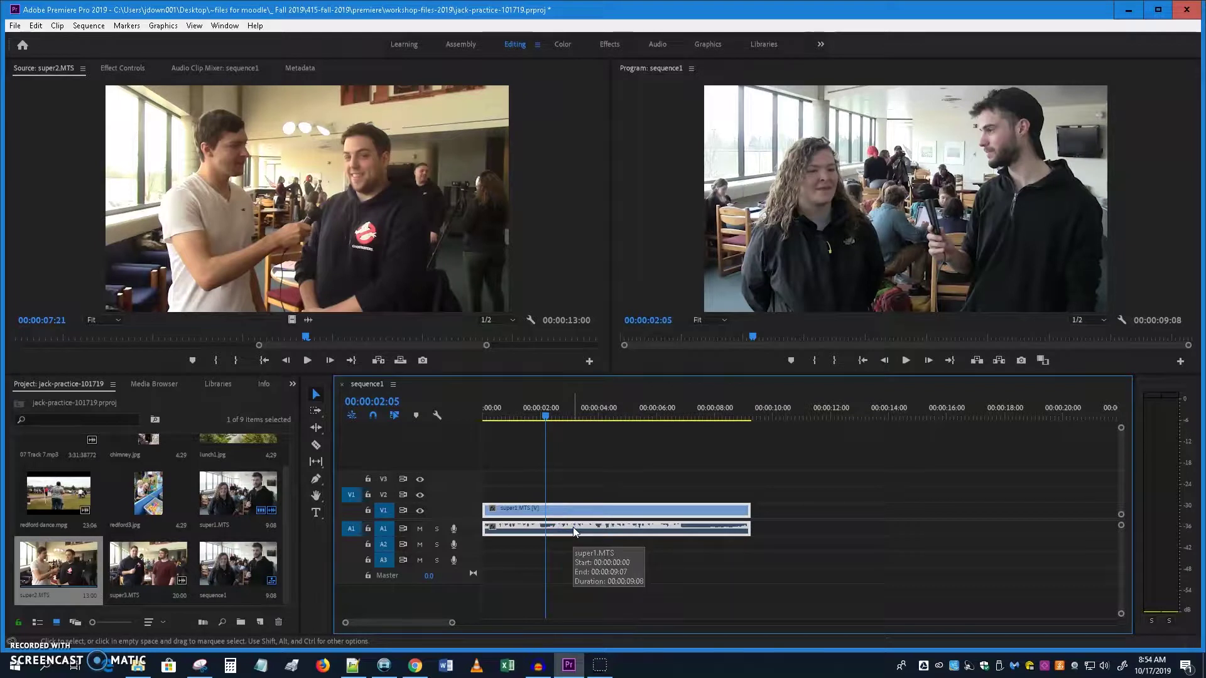
- Stretch the timeline's time scale and expand all video and audio tracks of sequence1
click(347, 671)
mouse_move(452, 623)
mouse_down()
mouse_move(436, 624)
mouse_move(471, 621)
mouse_up()
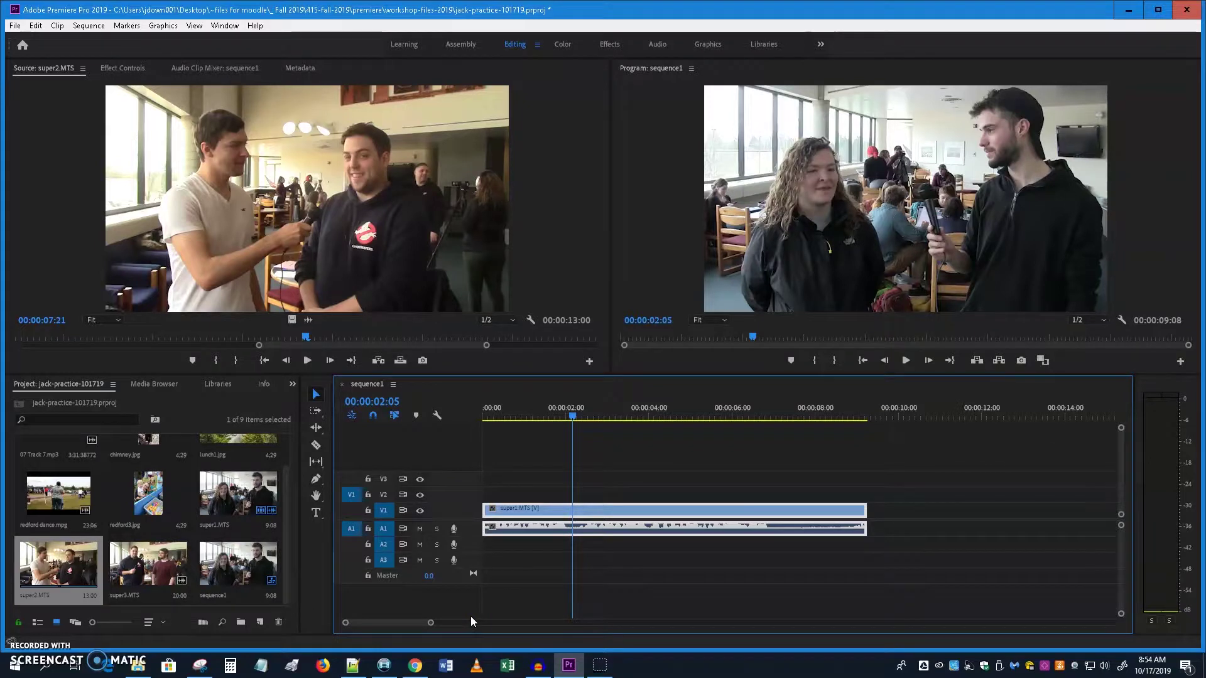
key(shift+equal)
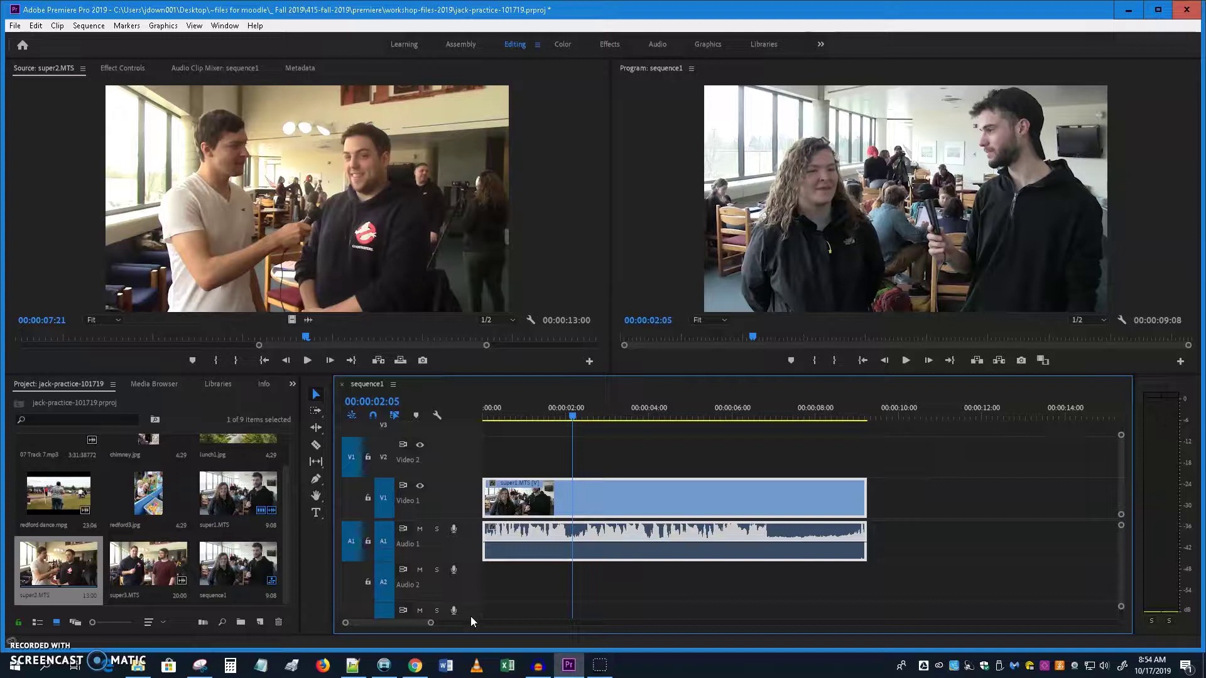
key(shift+minus)
key(shift+equal)
- Try a taller height for the video tracks, restore it, and make the audio tracks slightly taller
key(ctrl+equal)
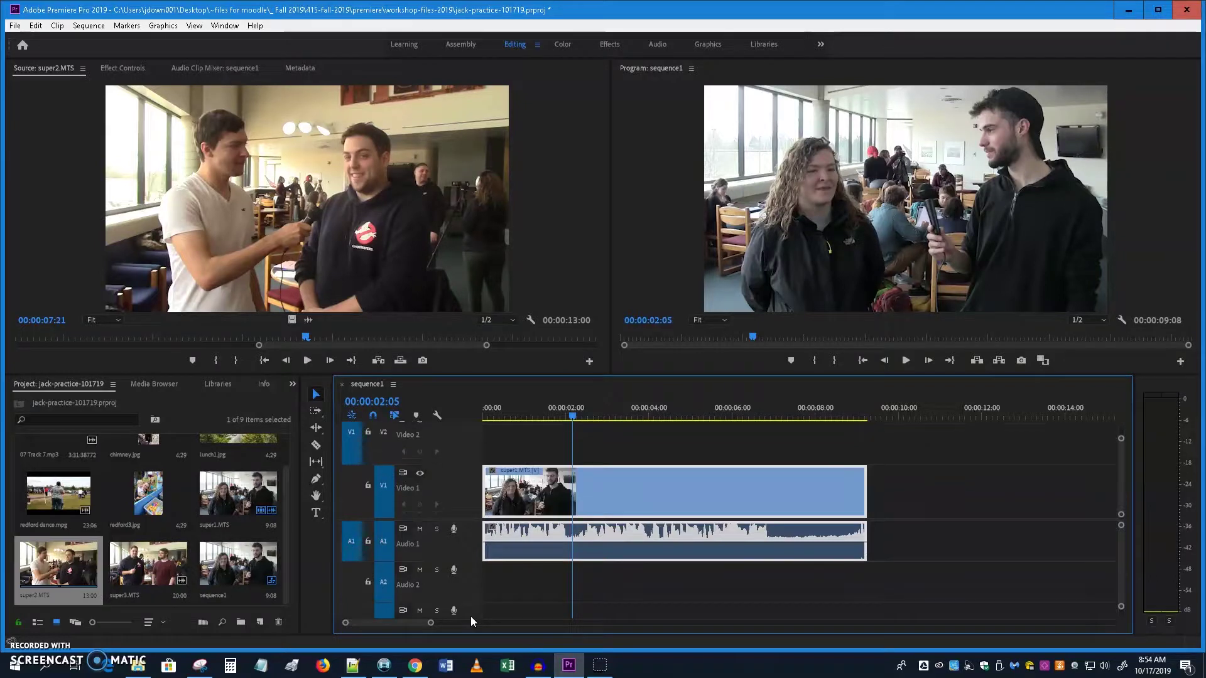
key(ctrl+minus)
key(ctrl+minus)
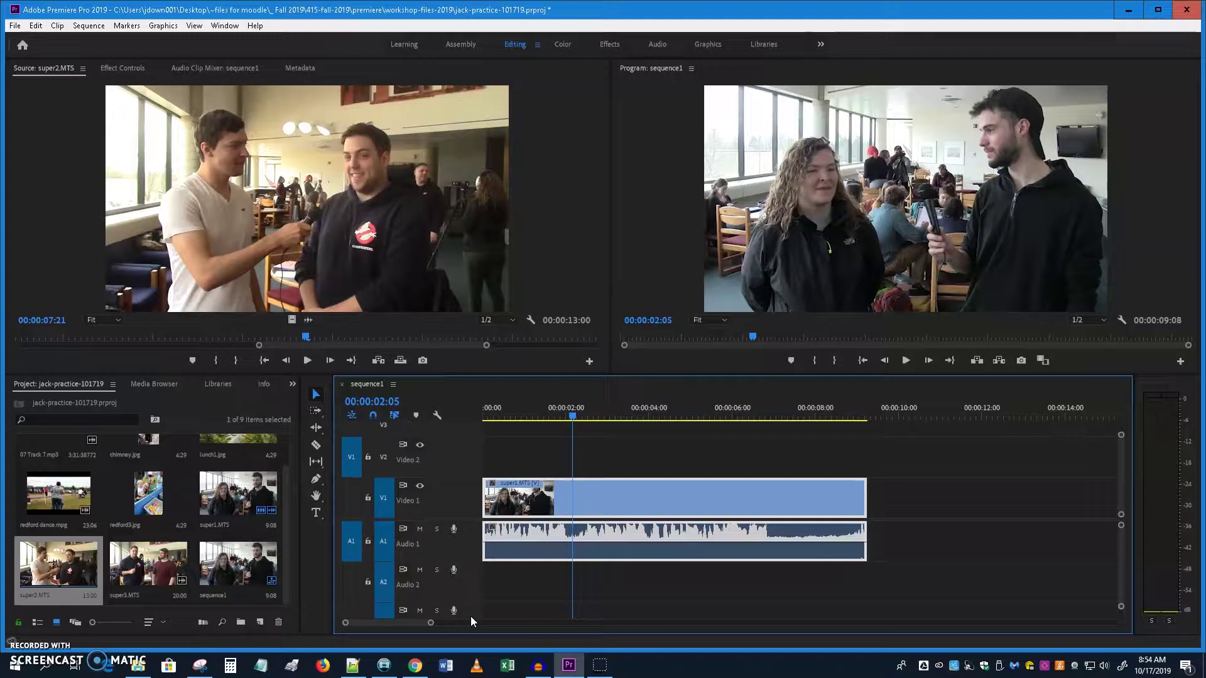
key(alt+equal)
key(alt+equal)
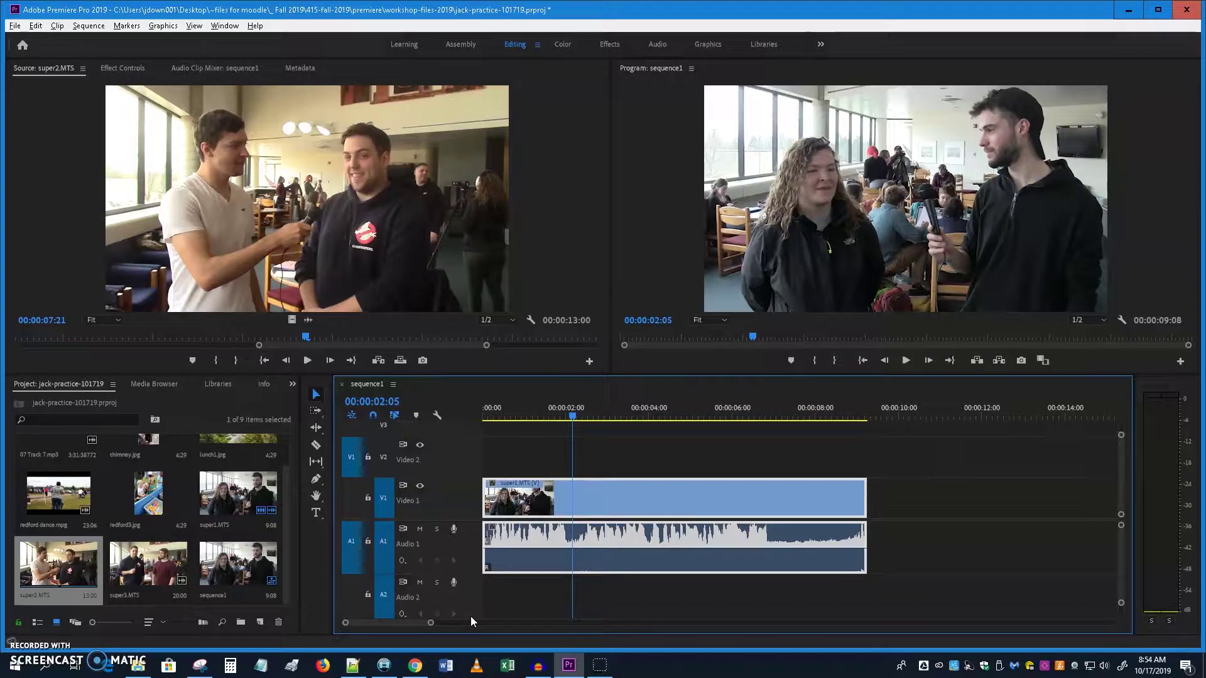
key(alt+minus)
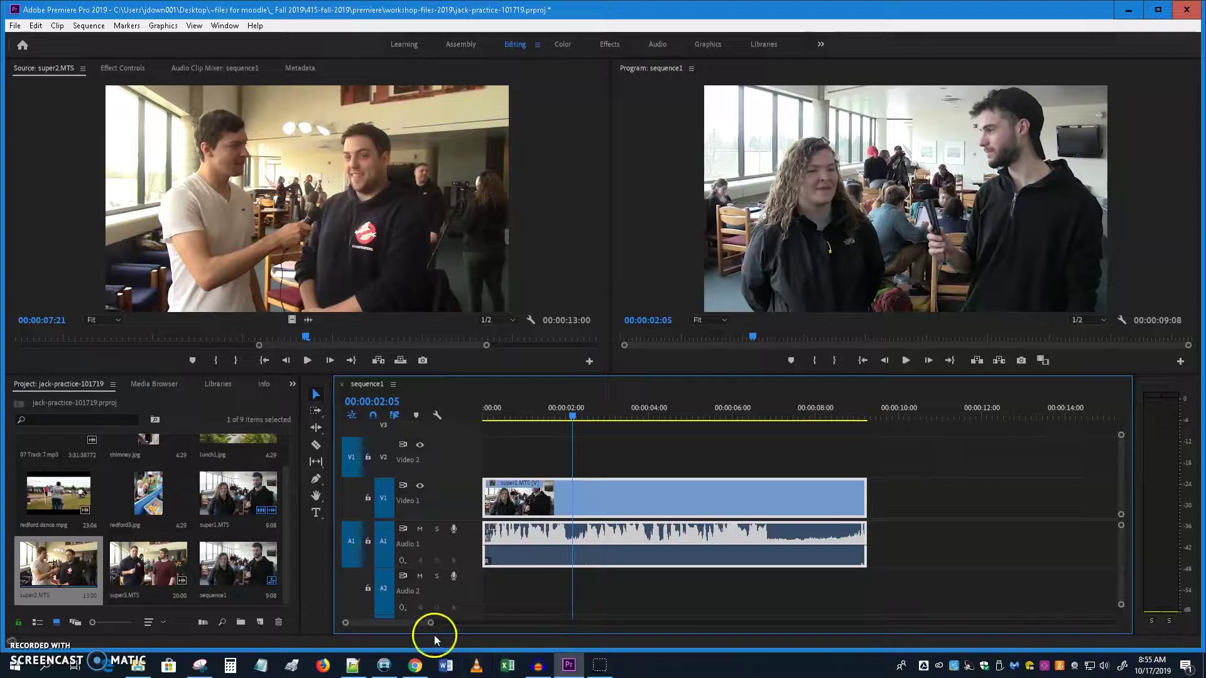
- Enlarge the timeline until the super1.MTS clip nearly fills its width, and make the Video 1 and Audio 1 tracks taller
drag(430, 624, 431, 624)
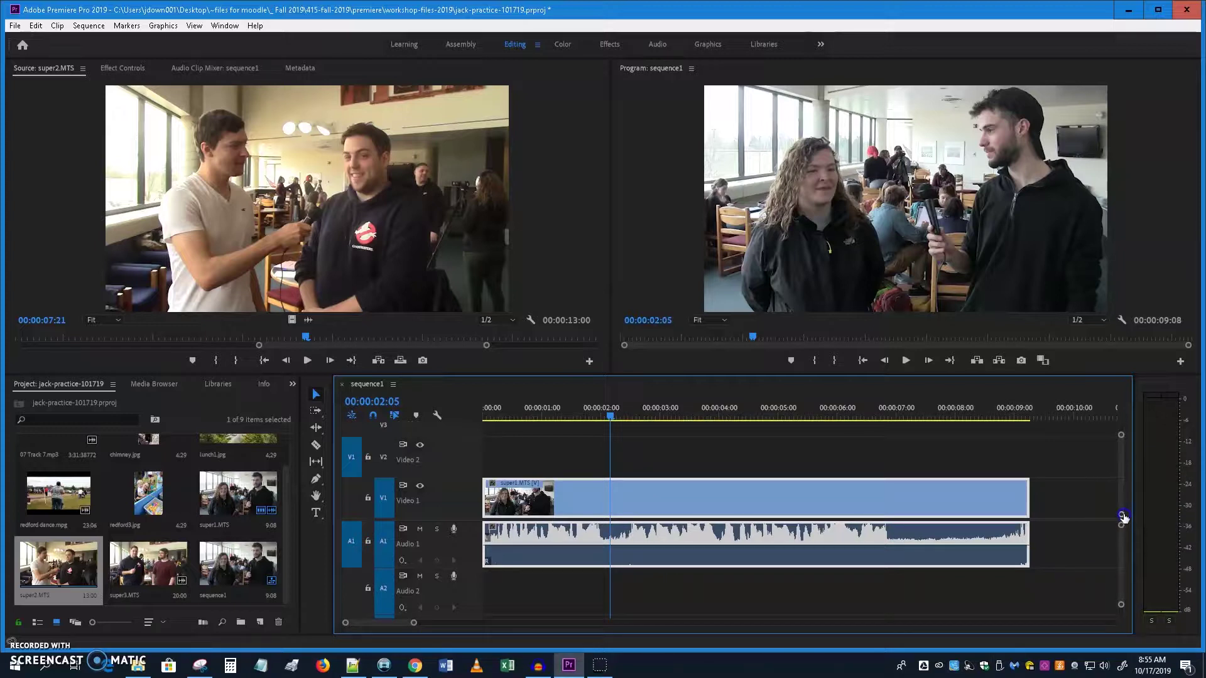
drag(1124, 440, 1120, 440)
click(1120, 533)
drag(1121, 605, 1121, 611)
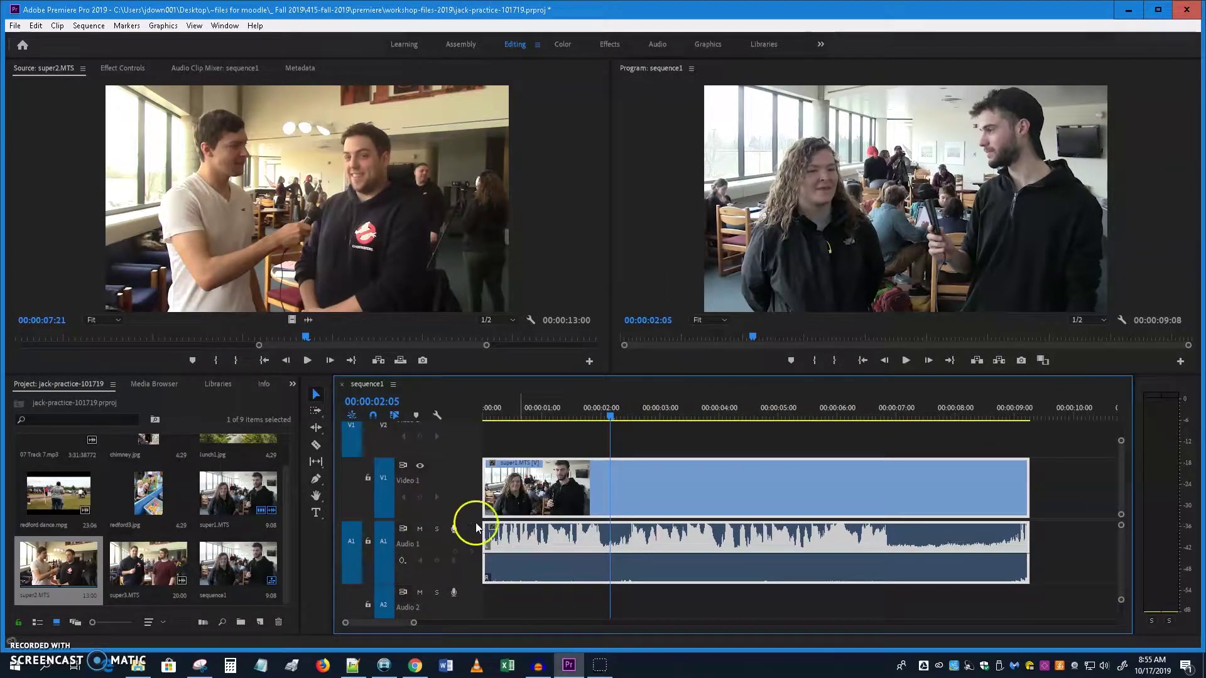
mouse_move(1121, 479)
mouse_down()
mouse_move(1120, 451)
mouse_move(1117, 496)
mouse_up()
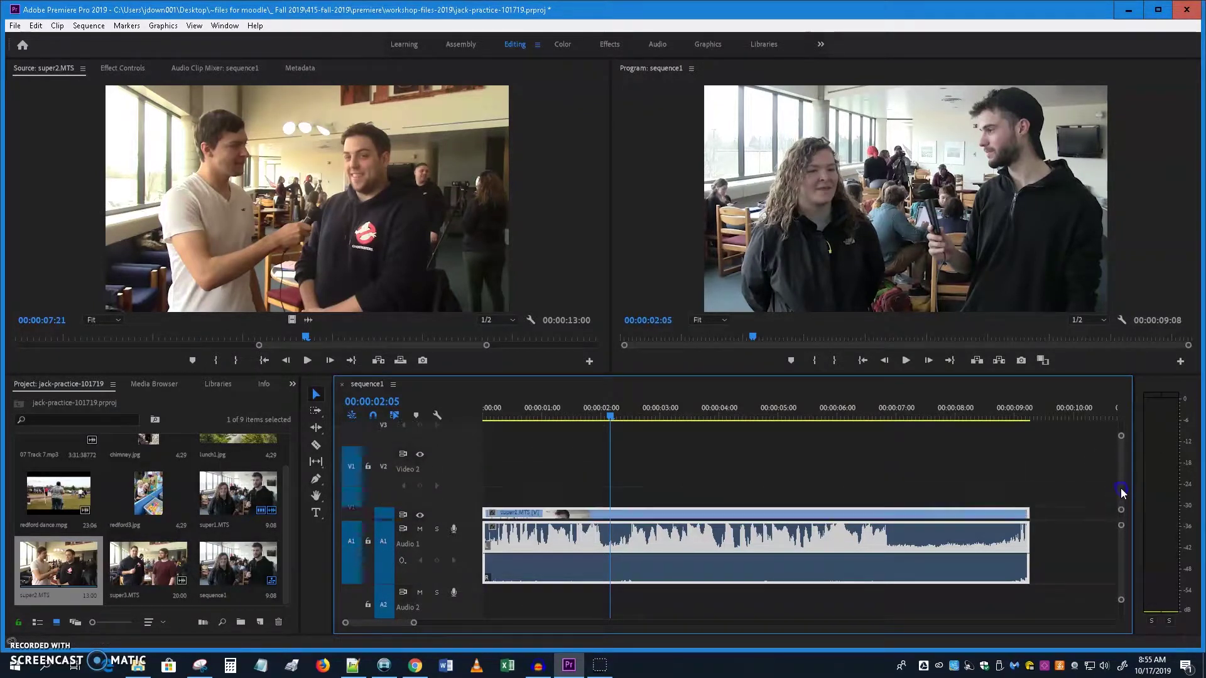
mouse_move(1116, 549)
mouse_down()
mouse_move(1122, 563)
mouse_move(1122, 538)
mouse_up()
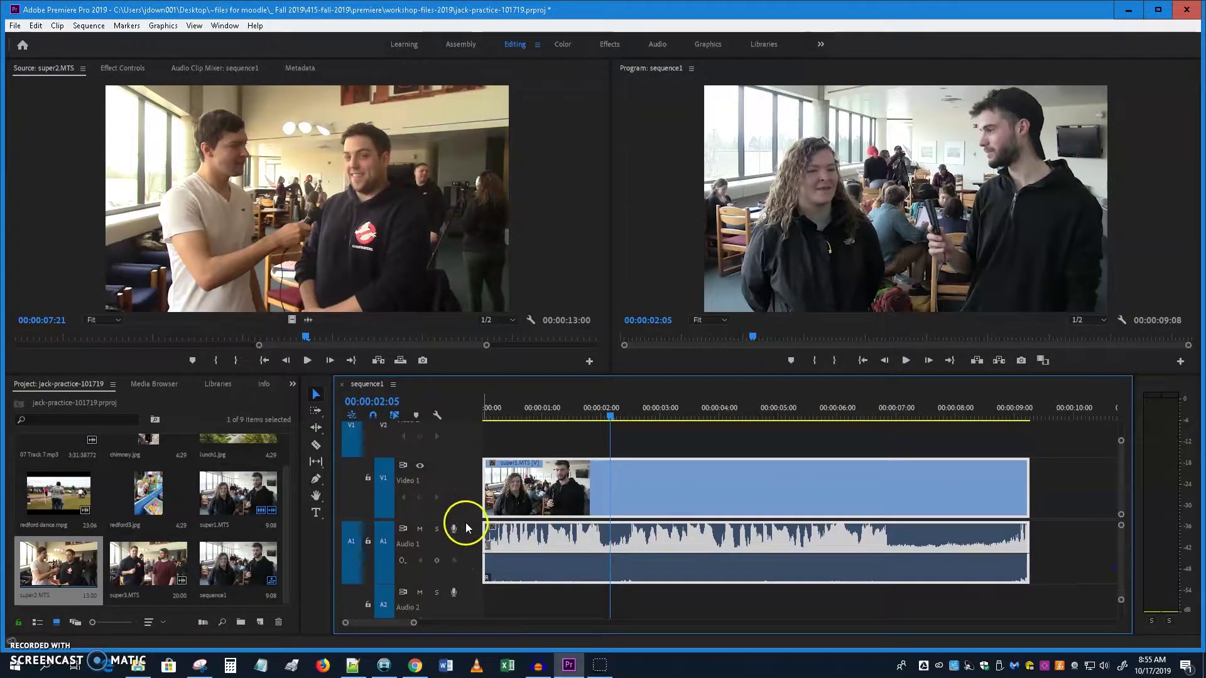
mouse_move(464, 520)
mouse_down()
mouse_move(465, 504)
mouse_move(467, 520)
mouse_up()
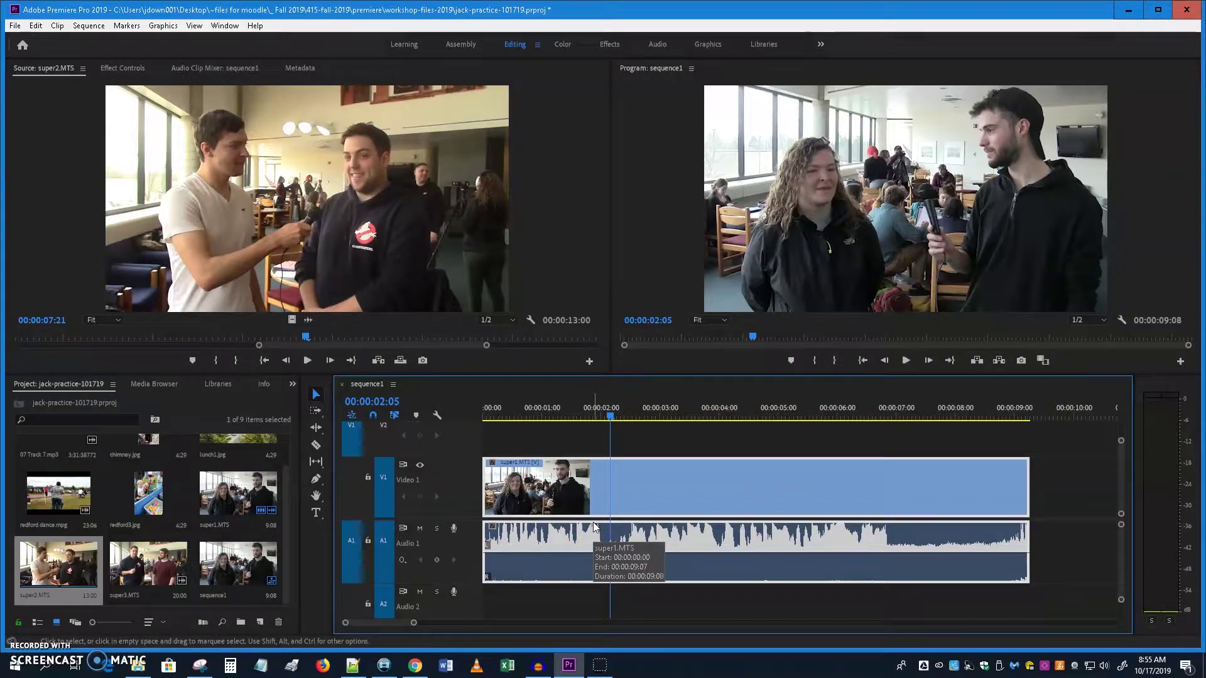
- Play and pause sequence1 a few times with the timeline active
click(627, 501)
click(574, 552)
click(644, 480)
click(639, 477)
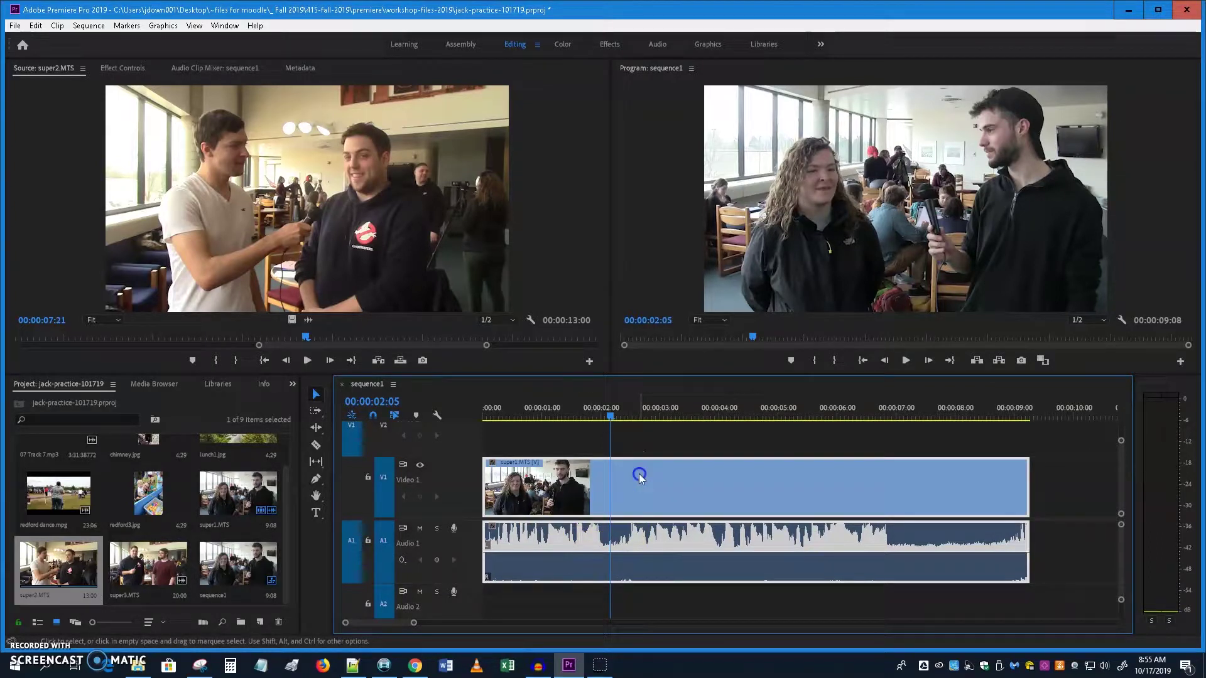
key(space)
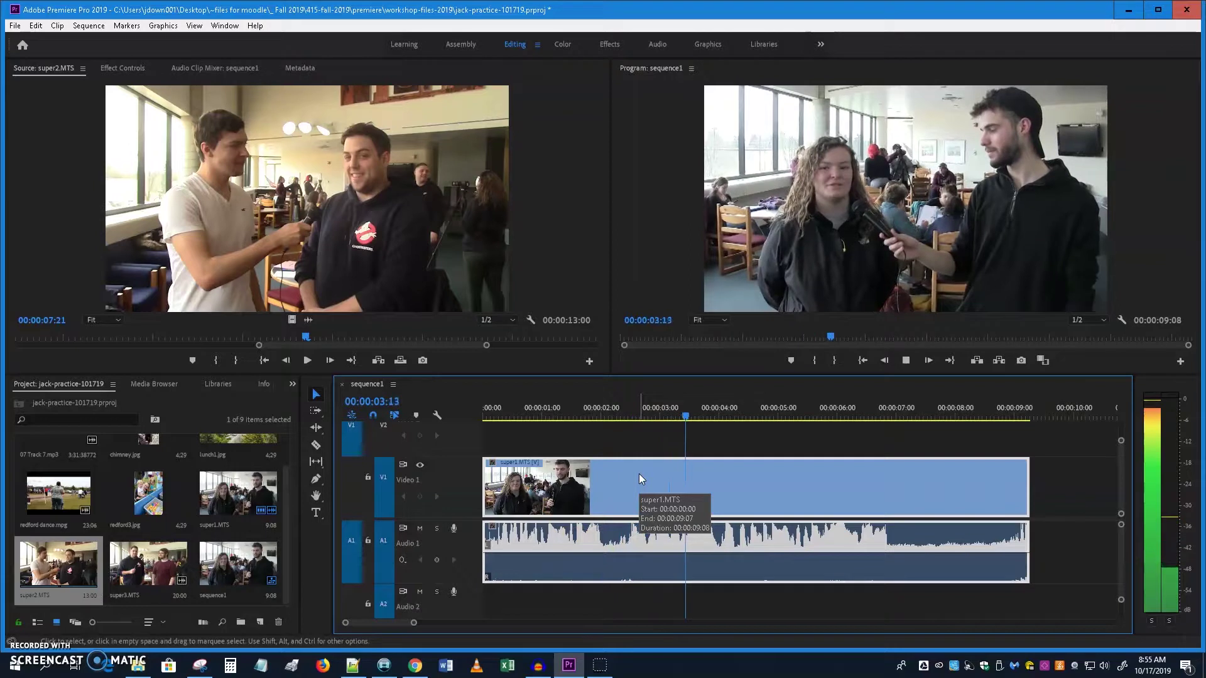
key(space)
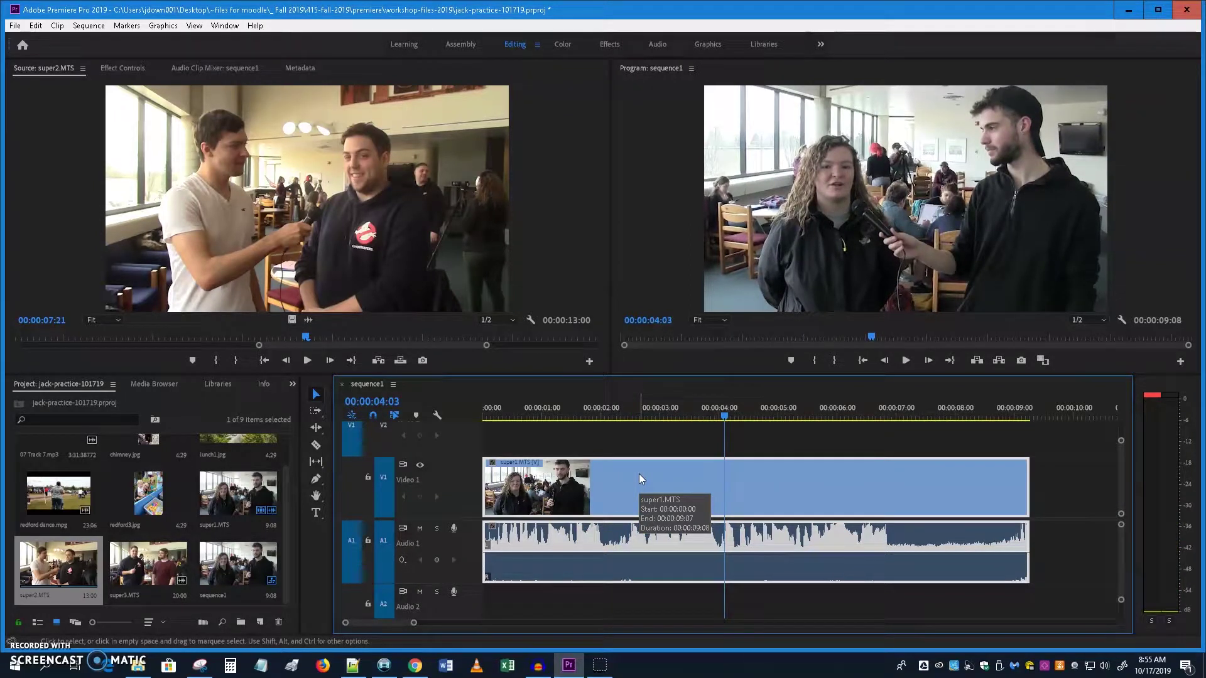
key(space)
key(space)
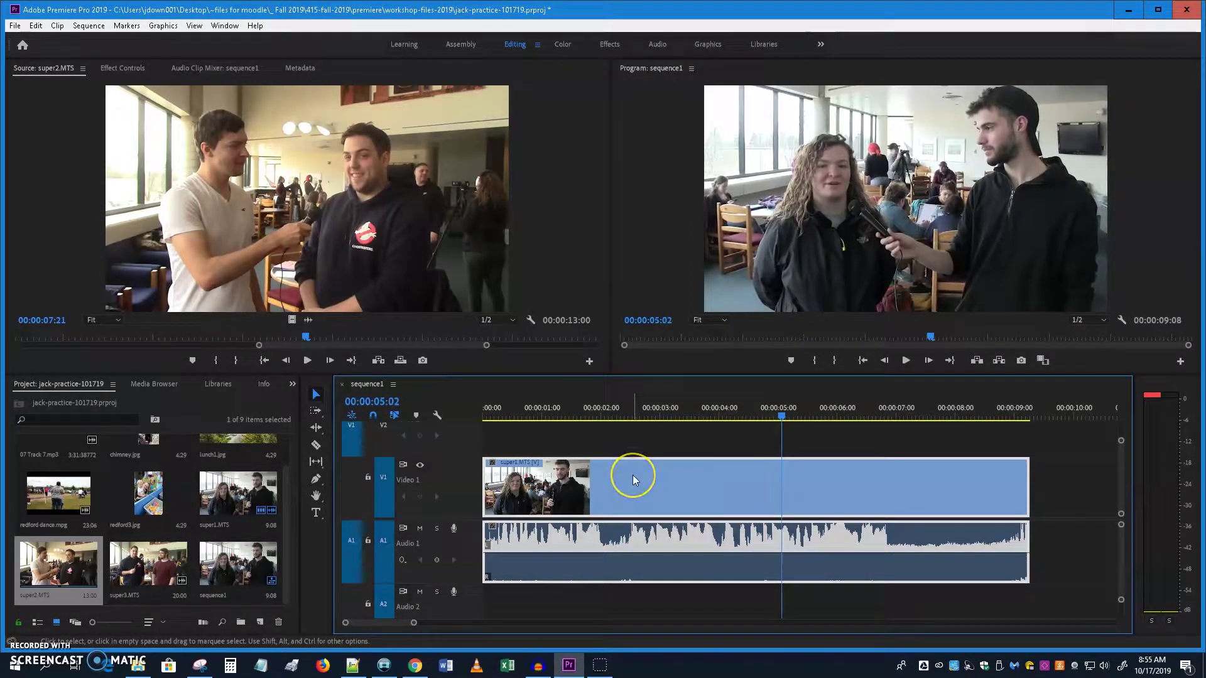
- Play sequence1 backwards at increasing speed and stop near its beginning, at about 00:00:00:11
key(space)
key(j)
key(j)
key(j)
key(k)
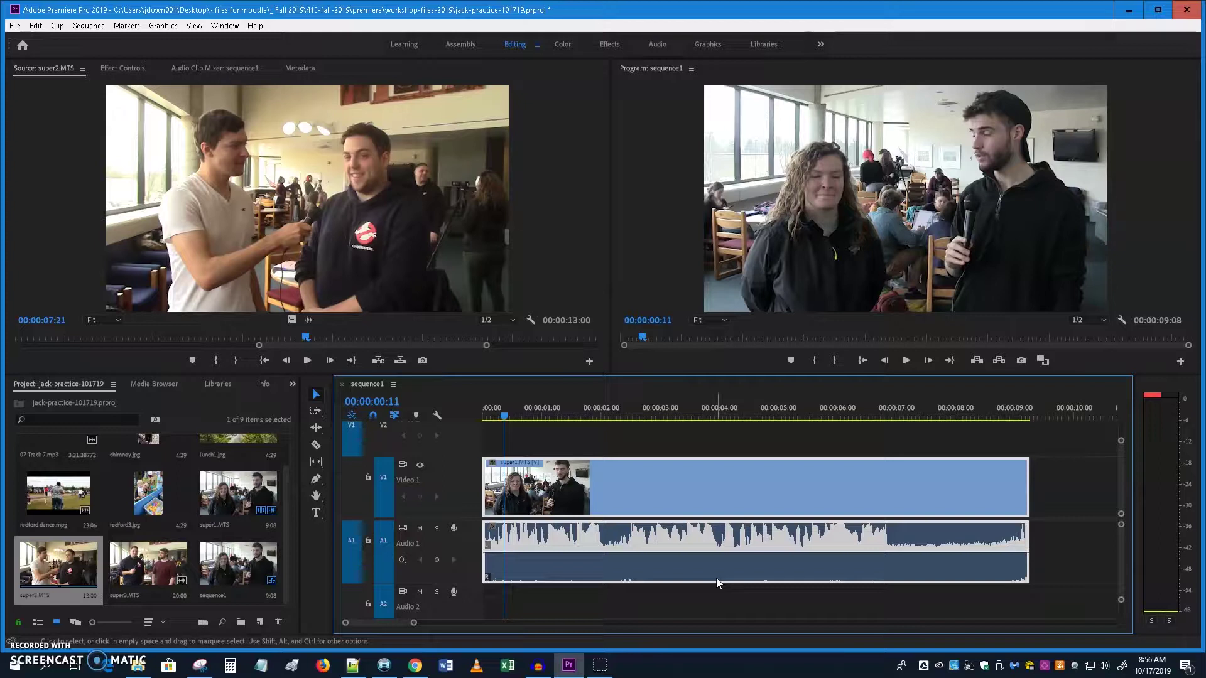
- Add super2.MTS and super3.MTS to track V1, end to end after the super1.MTS clip
click(23, 654)
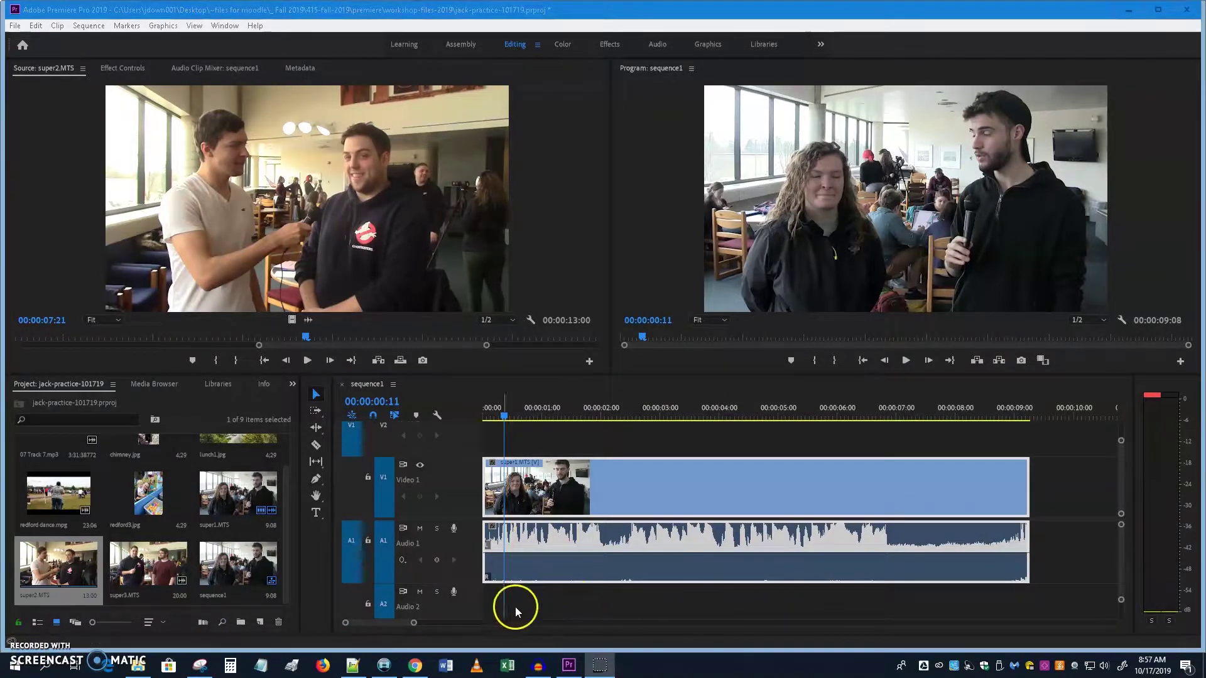
drag(416, 624, 481, 622)
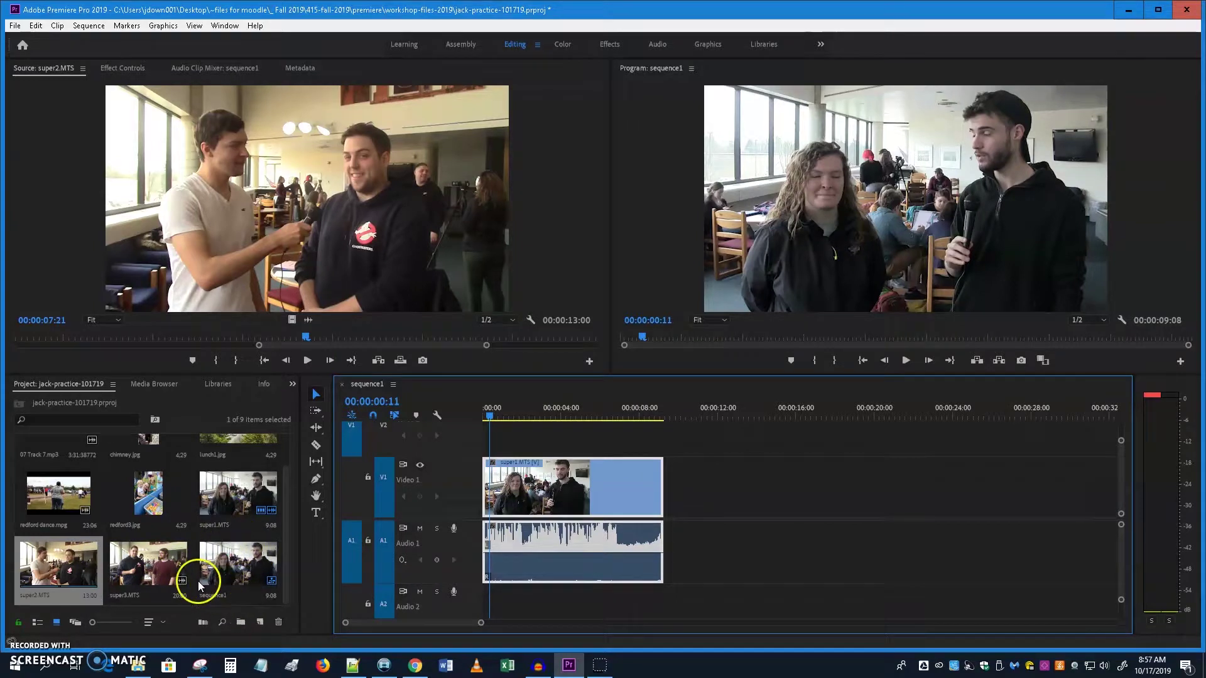
drag(65, 579, 666, 545)
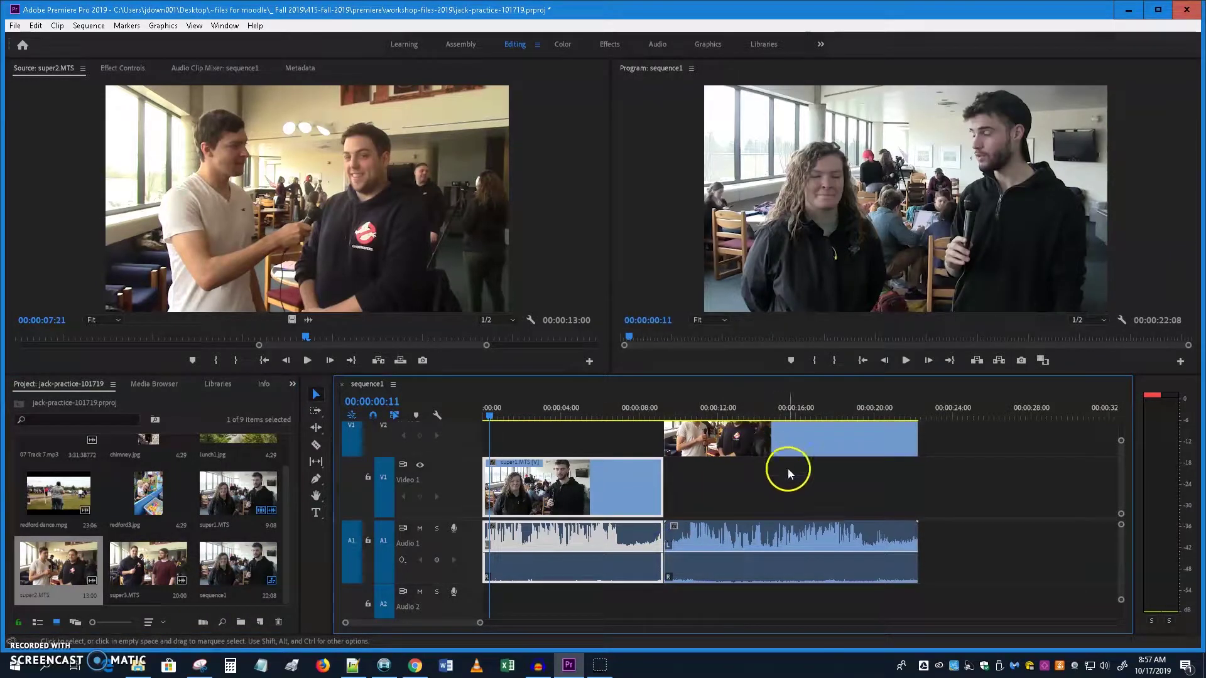
click(812, 442)
drag(772, 437, 771, 476)
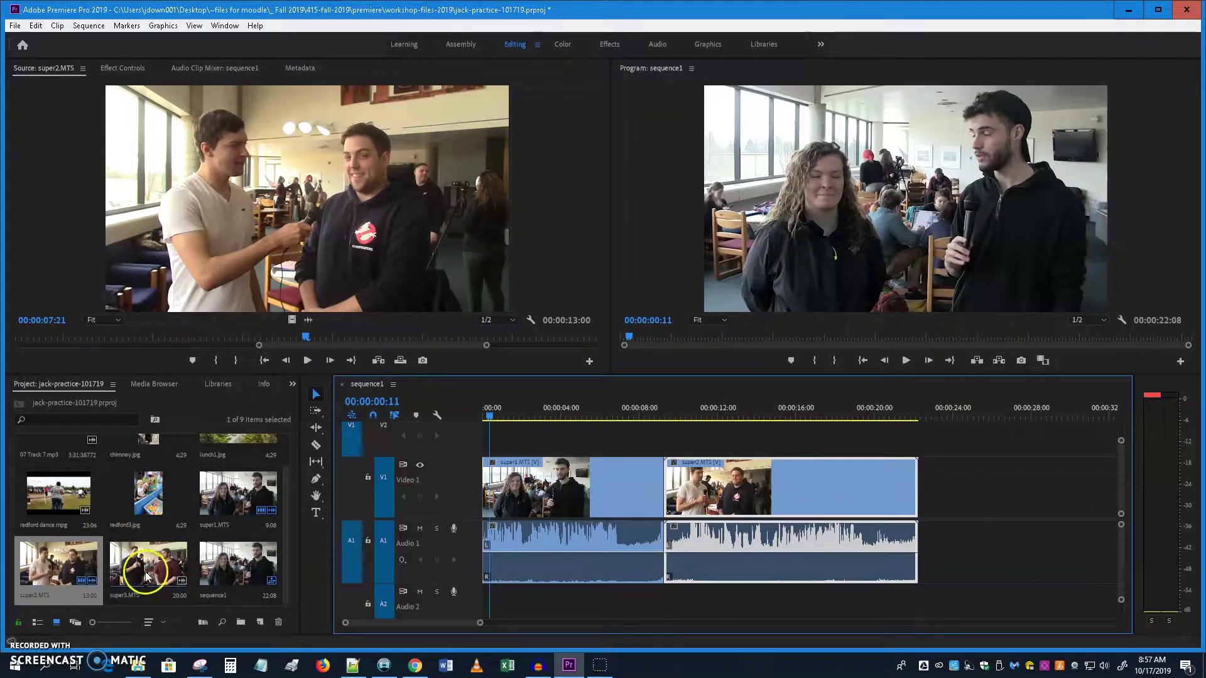
drag(151, 564, 961, 463)
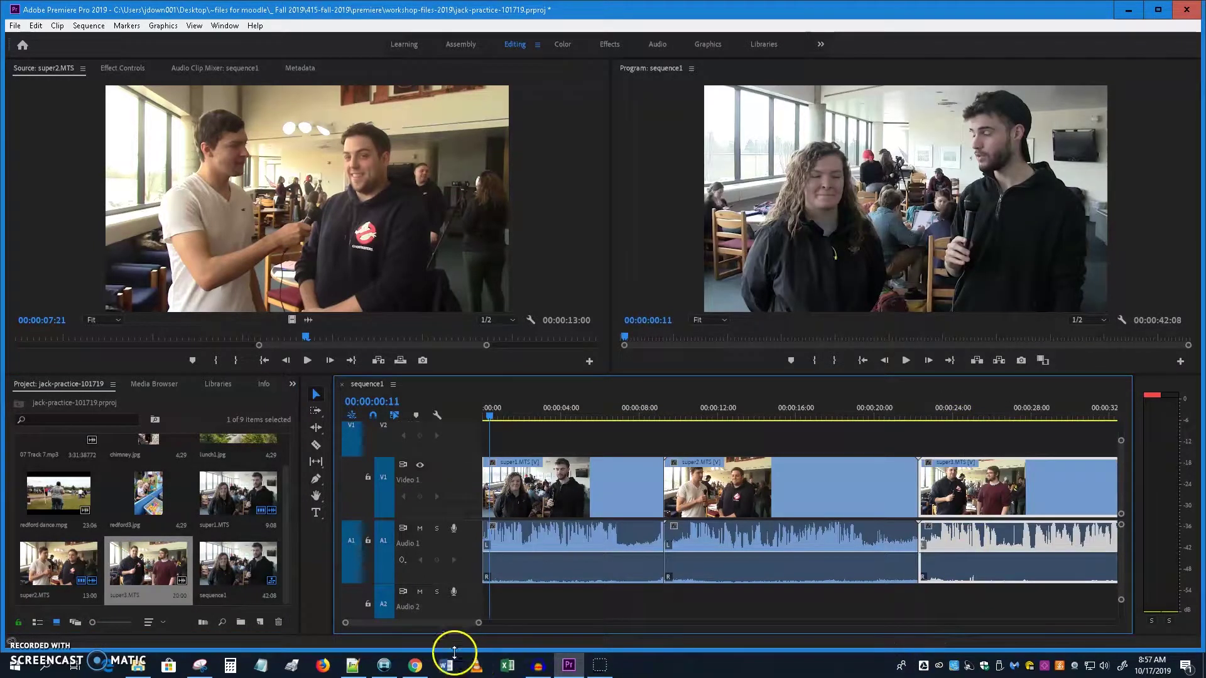
mouse_move(430, 620)
mouse_down()
mouse_move(446, 623)
mouse_move(430, 624)
mouse_up()
- Try trimming the end and start of the super2.MTS clip directly in the timeline, and undo both trims
click(803, 485)
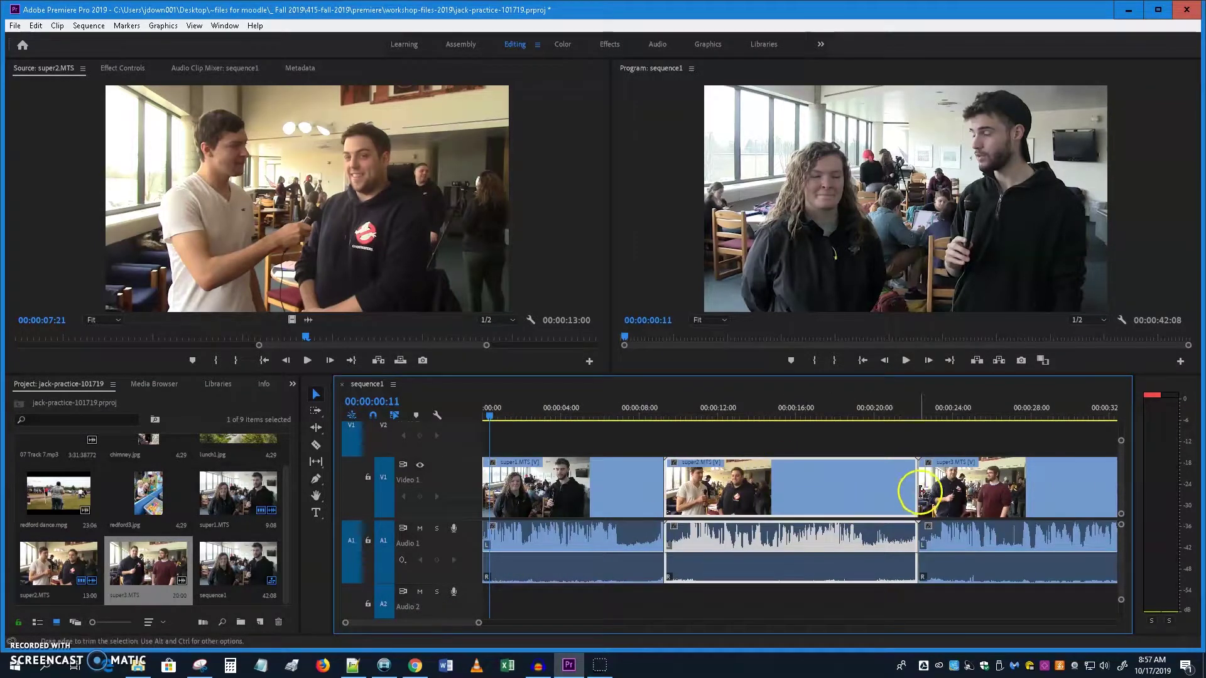
drag(915, 489, 828, 492)
drag(667, 494, 730, 496)
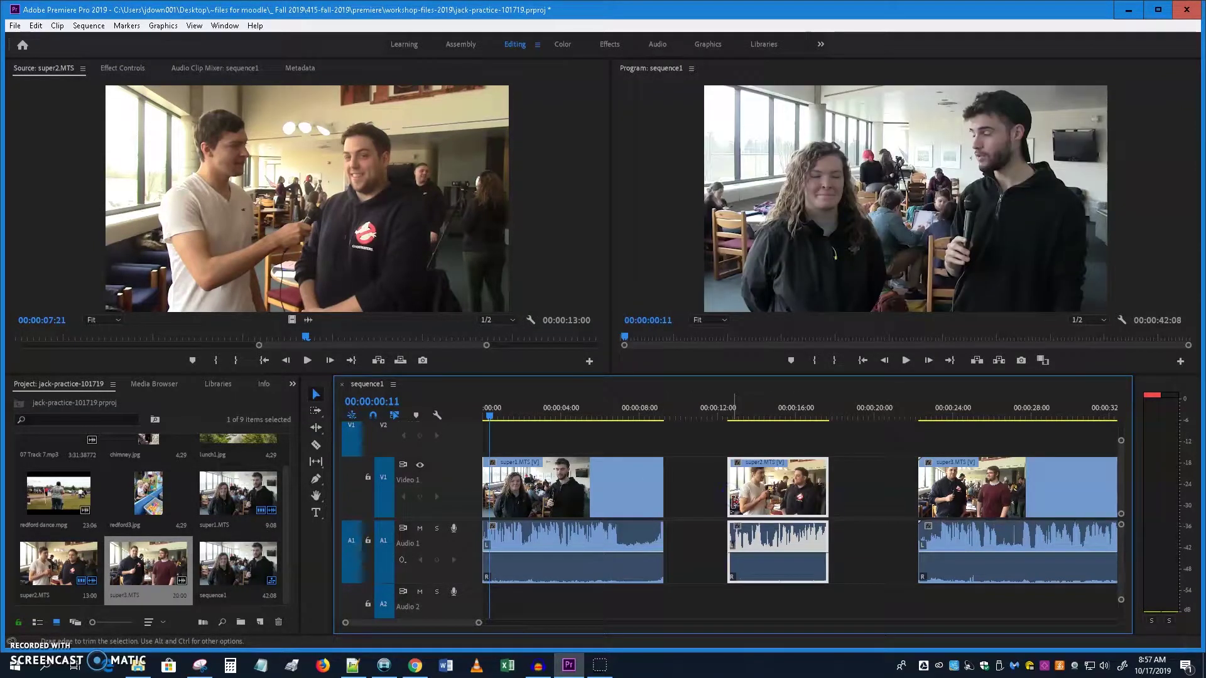
key(ctrl+z)
key(ctrl+z)
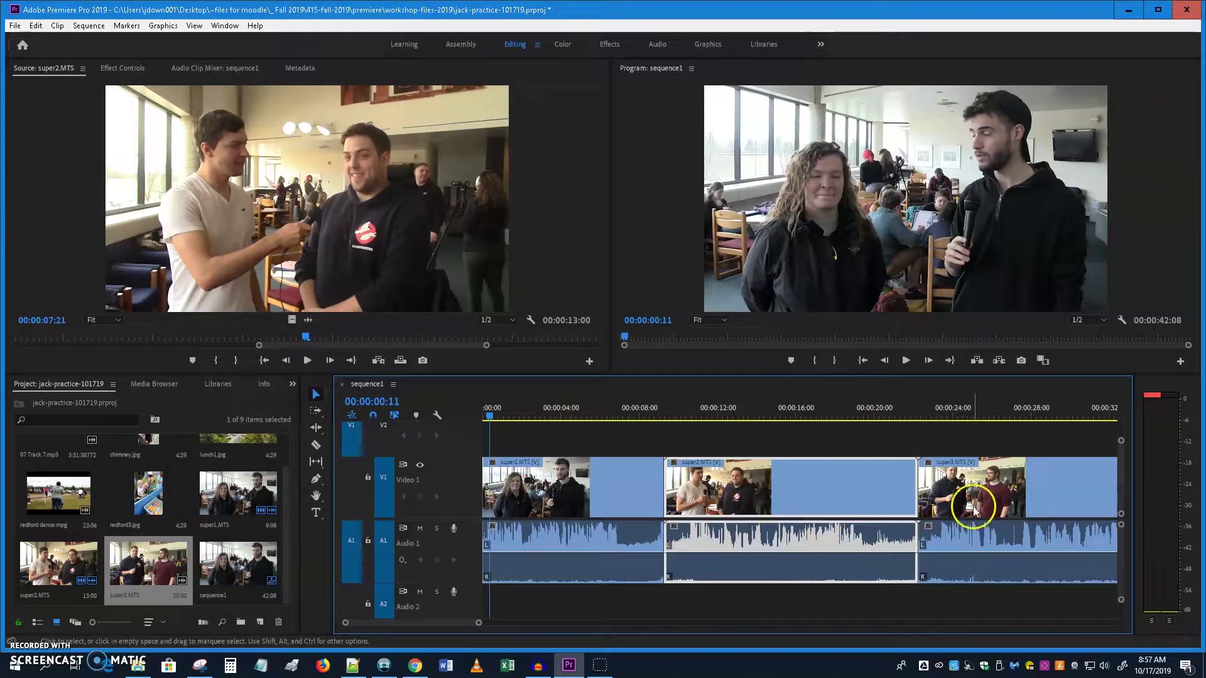
- Try moving the super3.MTS clip earlier so it overlaps the end of super2.MTS, and undo the move
scroll(439, 624, right, 3)
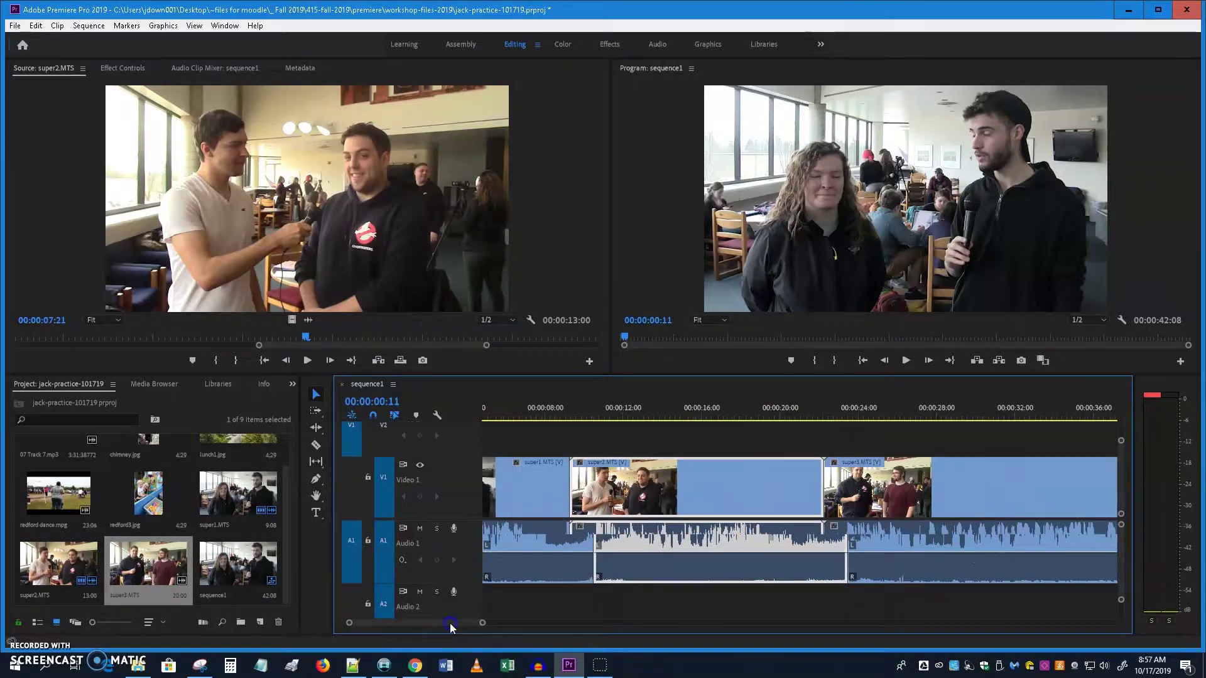
mouse_move(990, 488)
mouse_down()
mouse_move(1001, 487)
mouse_move(989, 490)
mouse_up()
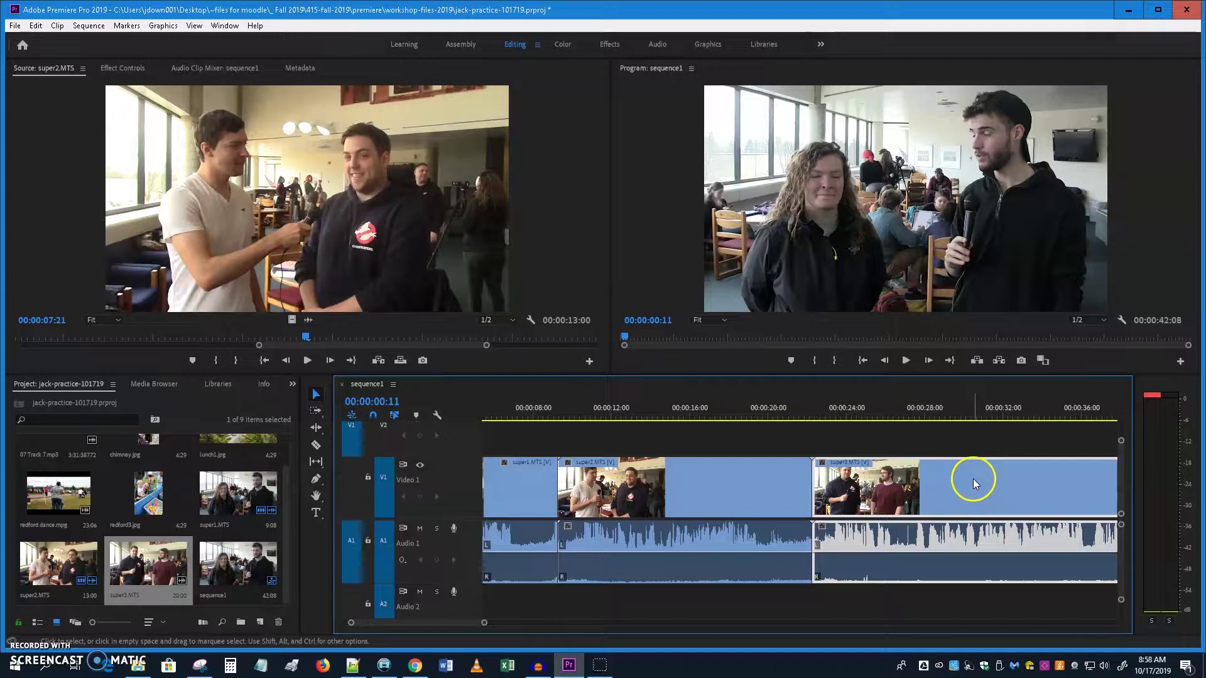
drag(981, 479, 915, 481)
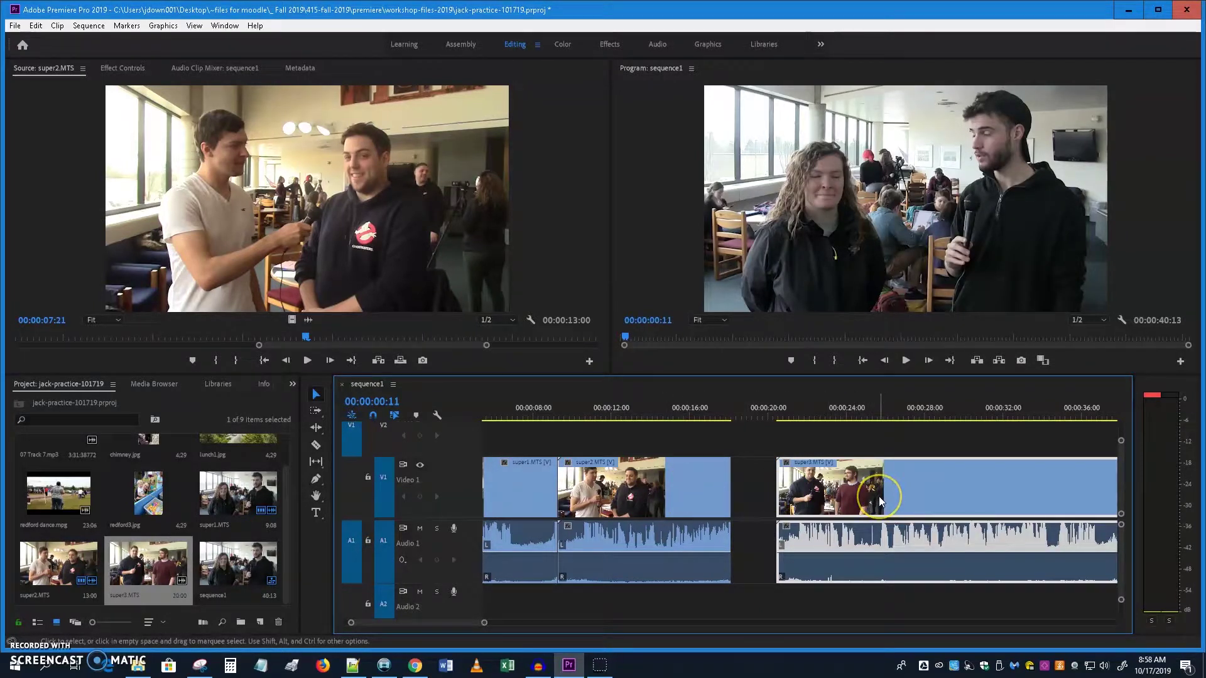
drag(911, 517, 910, 517)
- Try deleting the super2.MTS clip so that a gap stays in its place, and undo the deletion
click(732, 503)
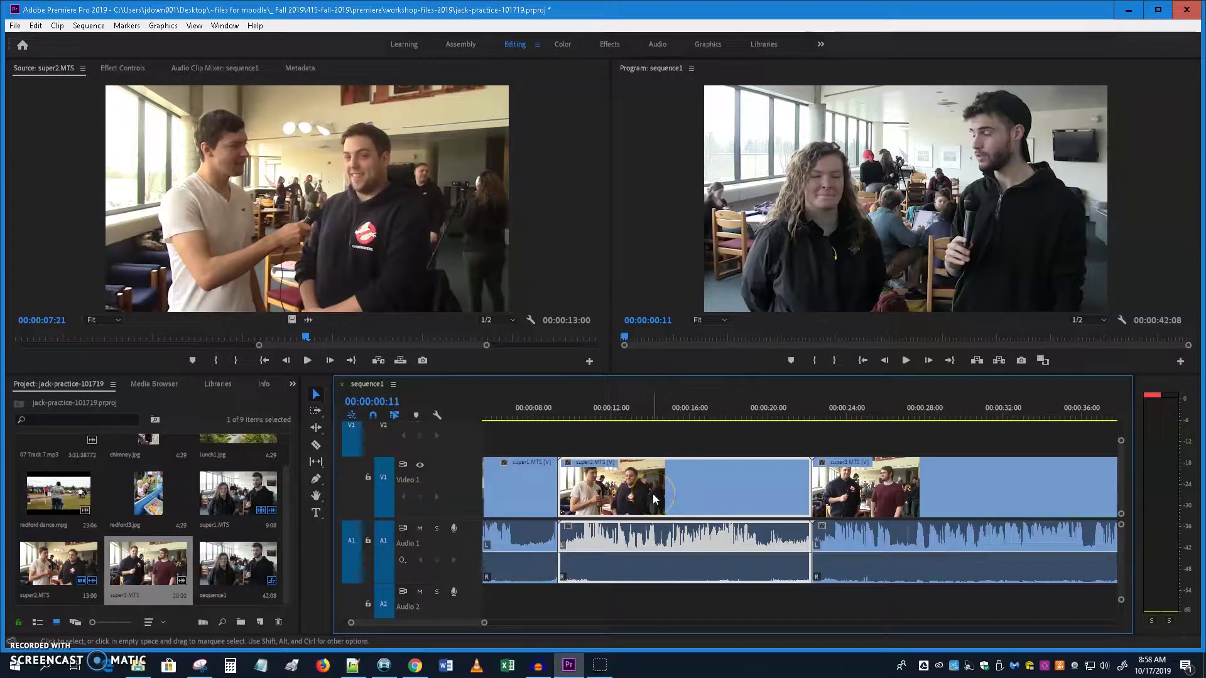
key(Delete)
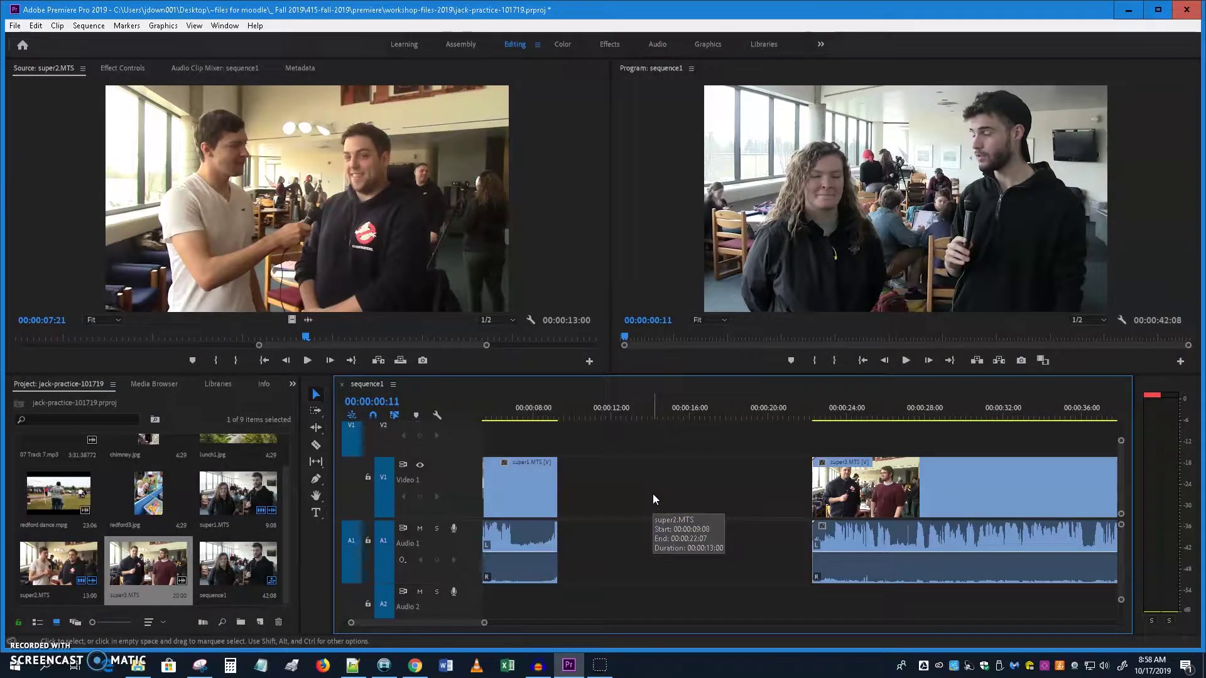
key(ctrl+z)
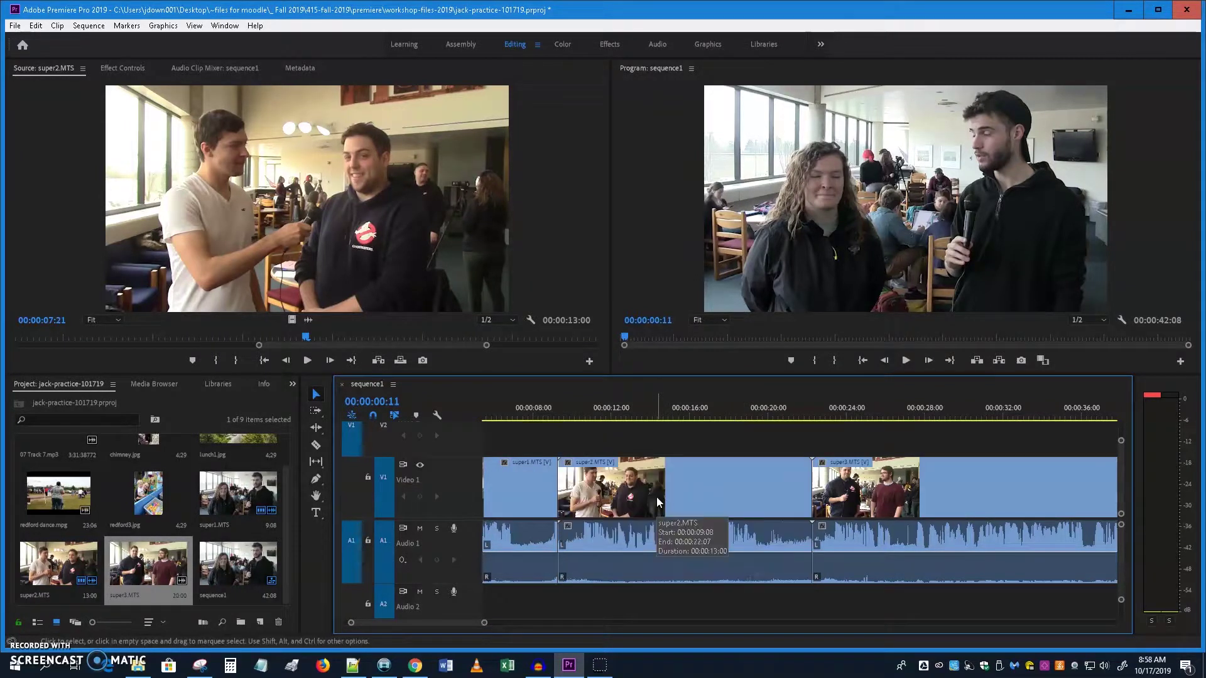
- Ripple delete the super2.MTS clip so super3.MTS closes up against super1.MTS
key(shift)
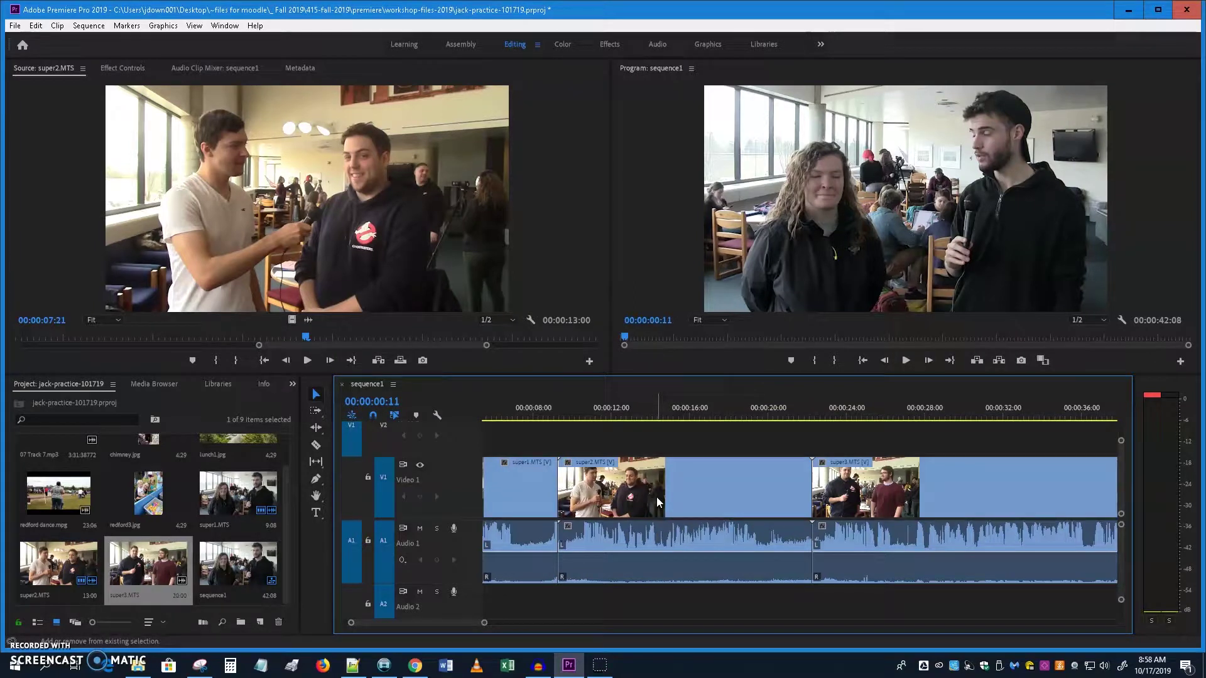
click(679, 488)
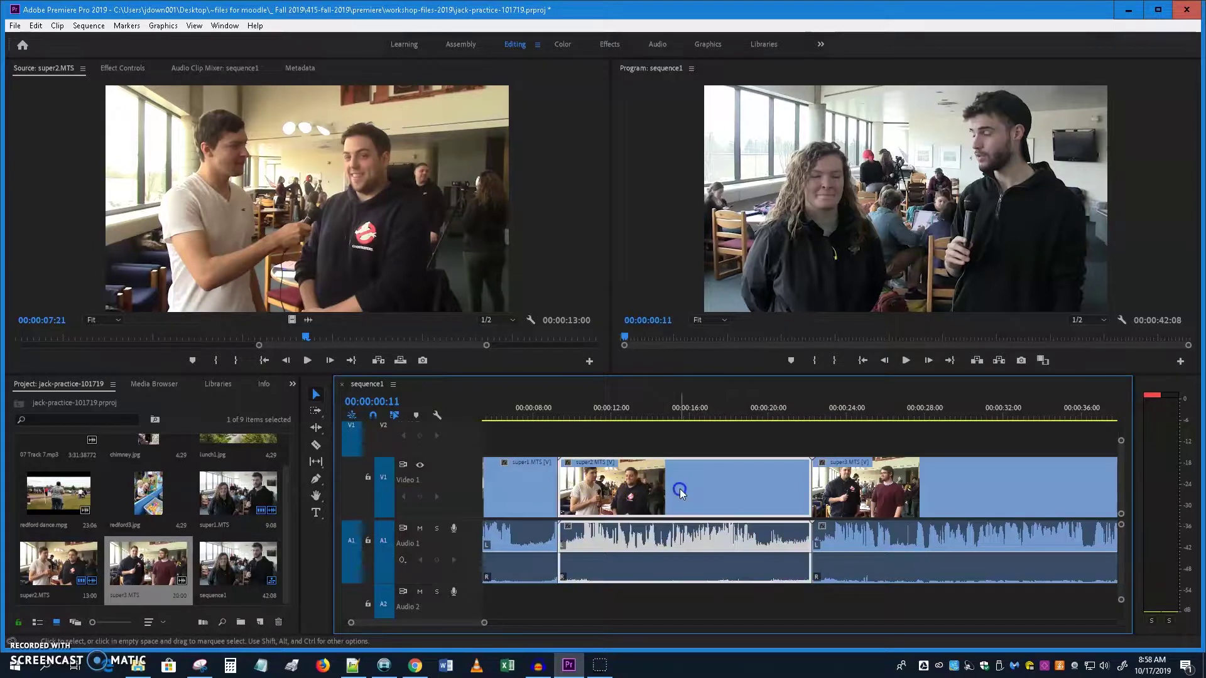
key(shift+Delete)
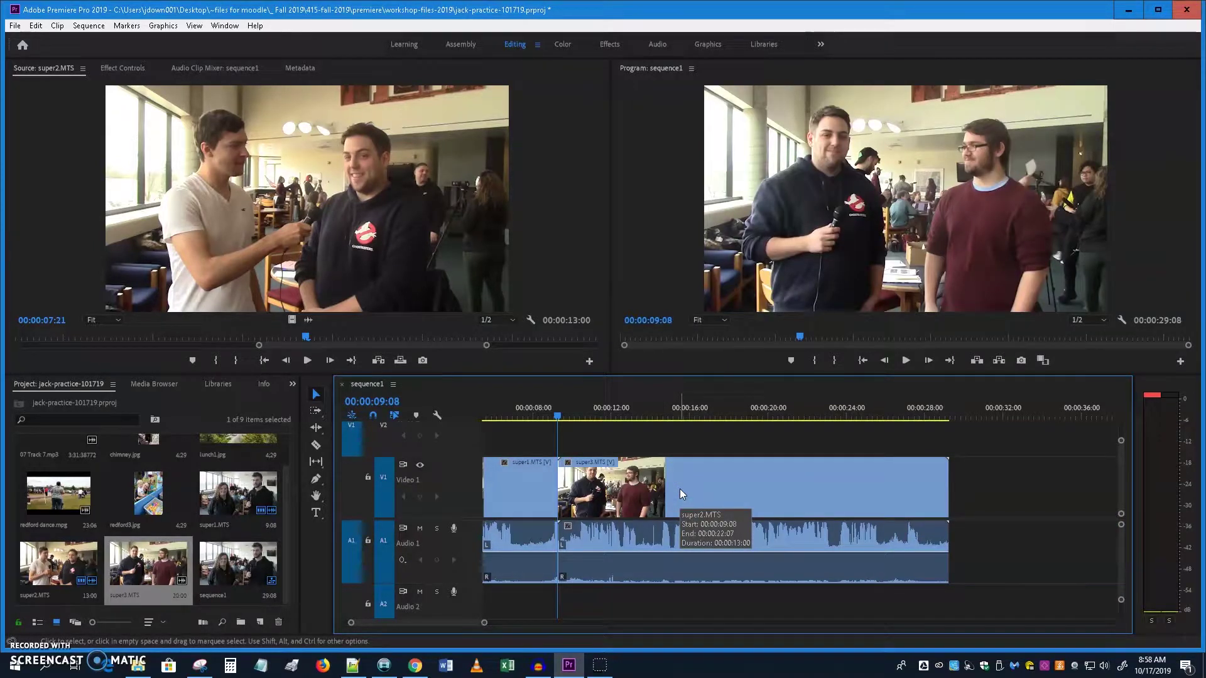
click(695, 505)
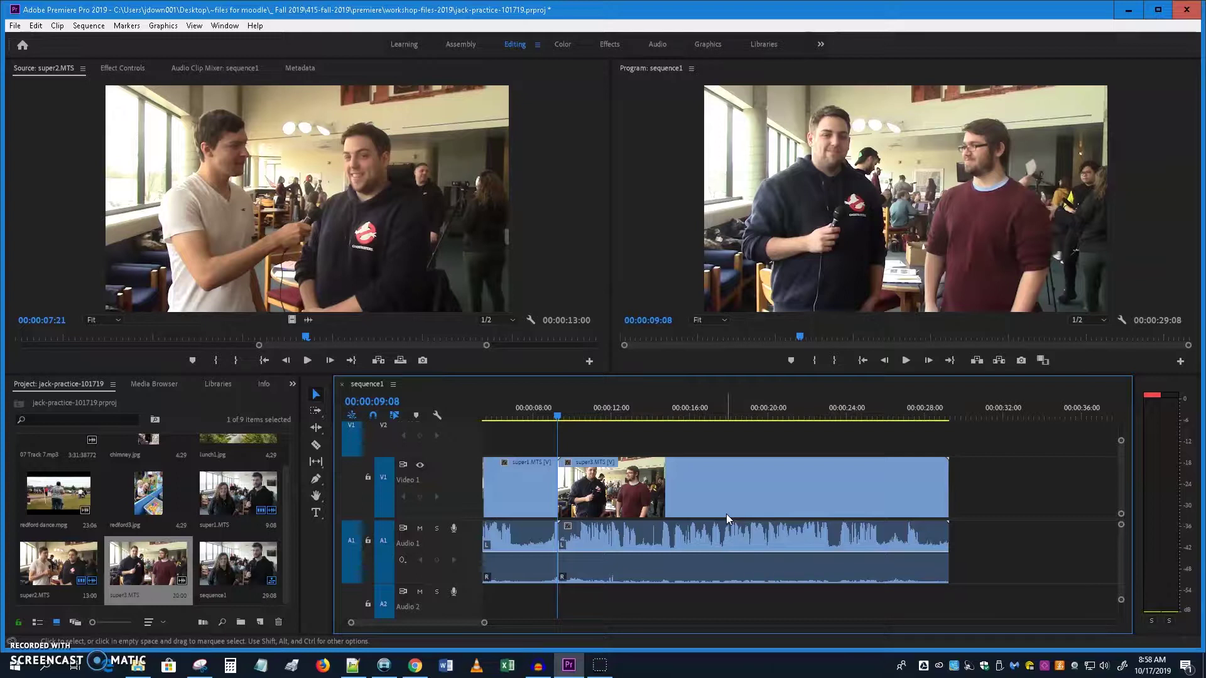
- Split the super3.MTS clip into three parts with the Razor tool, at about 17 and 20 seconds
click(722, 521)
click(722, 502)
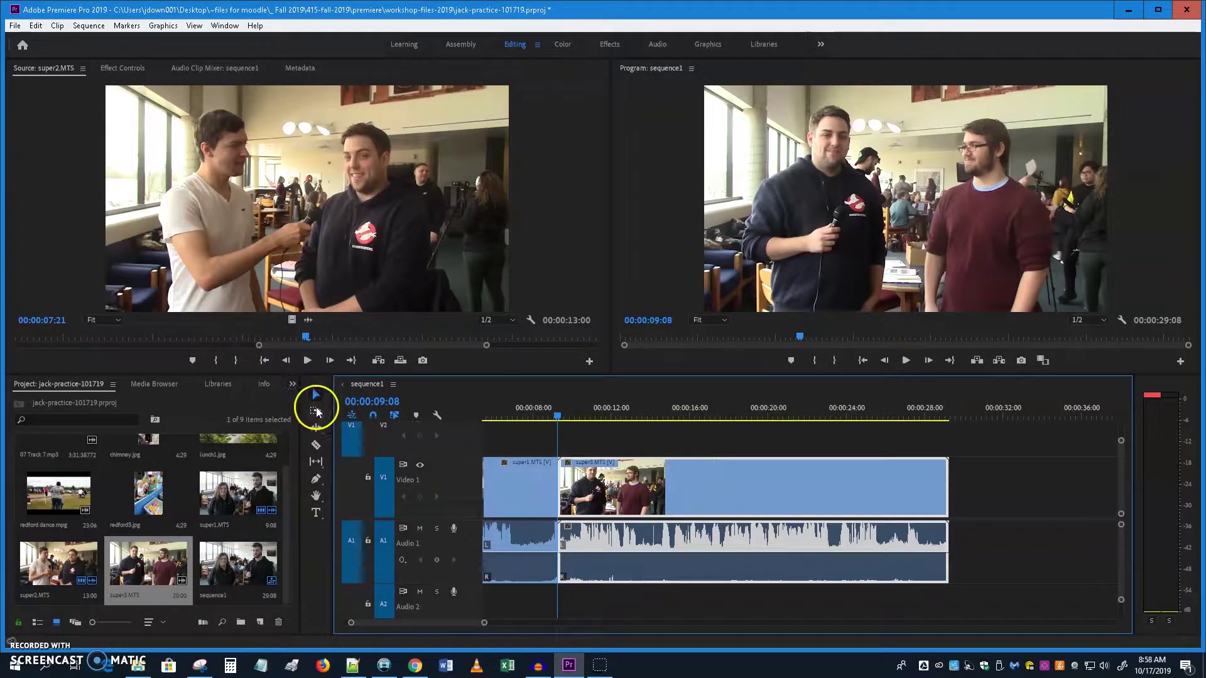
click(318, 447)
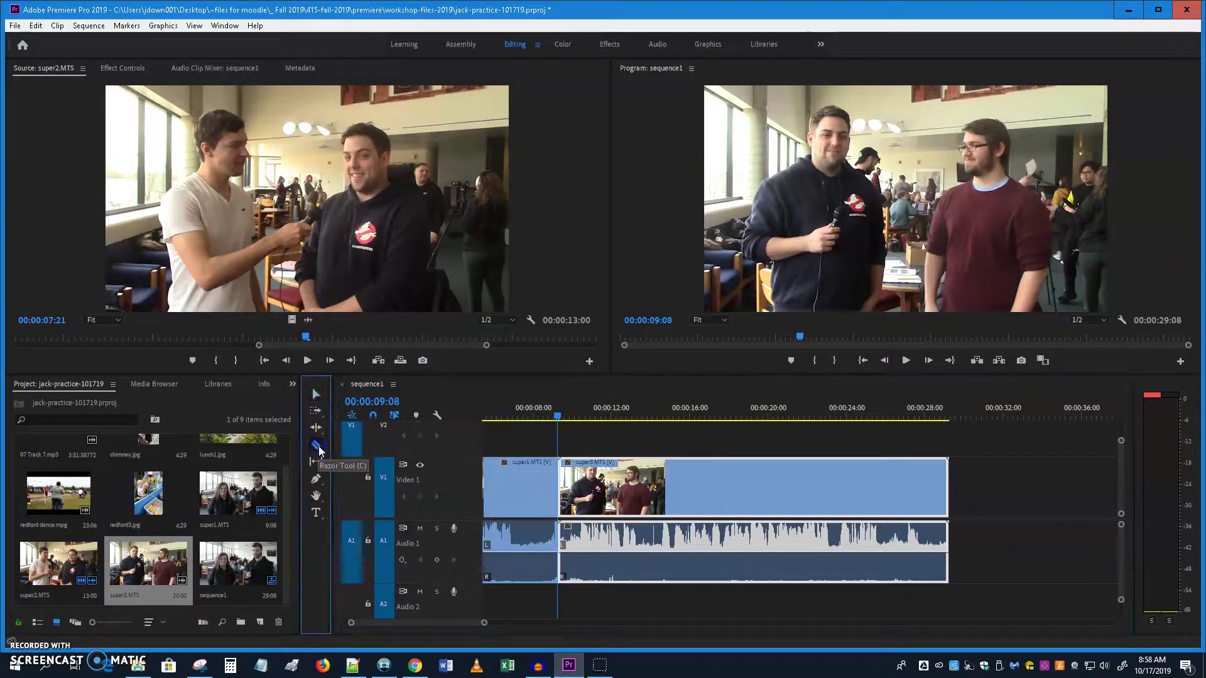
click(704, 487)
click(765, 487)
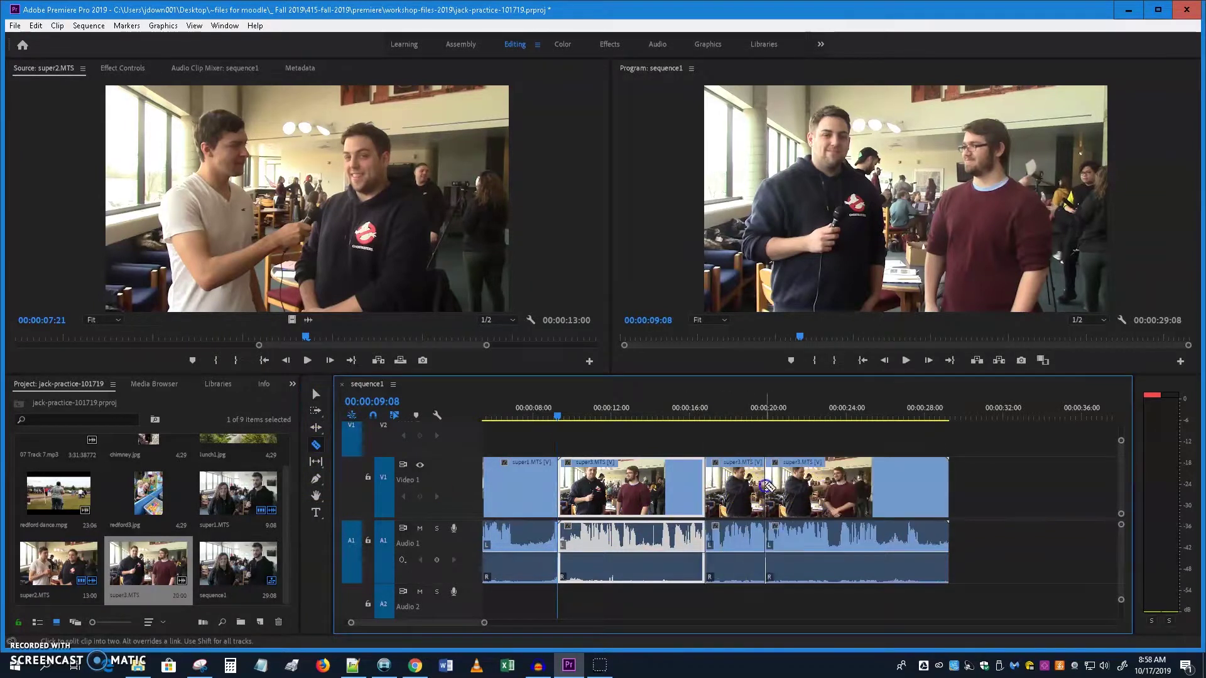
click(737, 489)
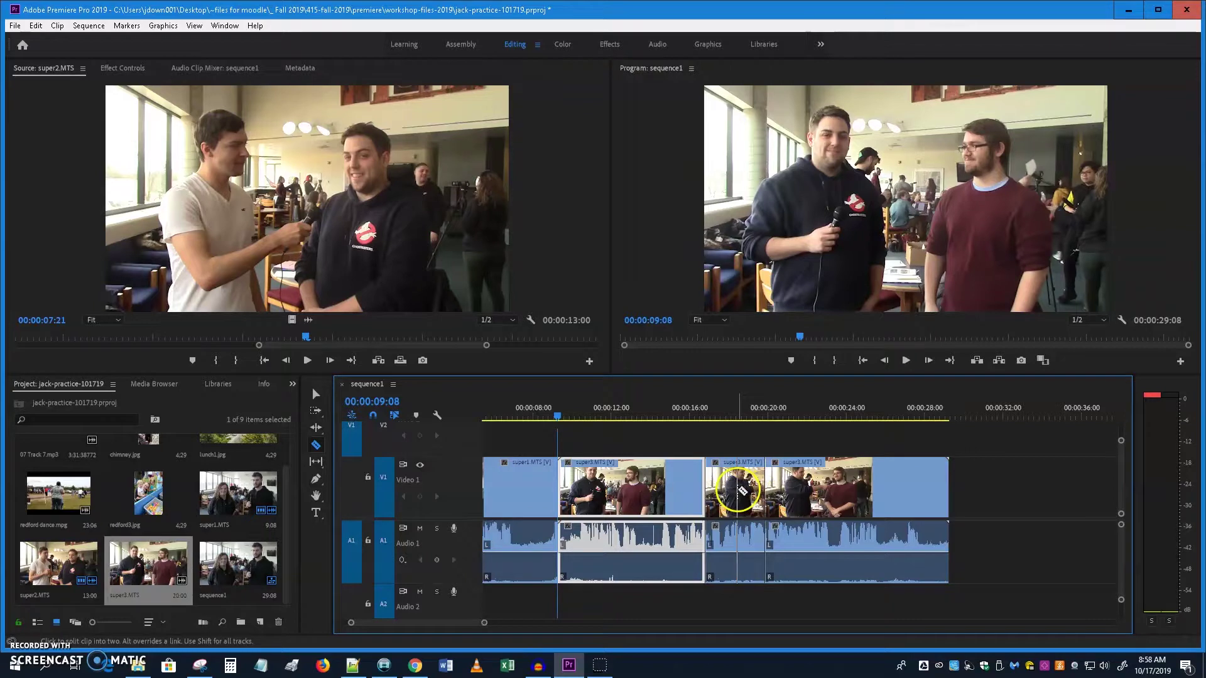
- Try deleting the middle part of super3.MTS with the Selection tool, leaving a gap, and undo the deletion
click(316, 393)
click(745, 495)
key(Delete)
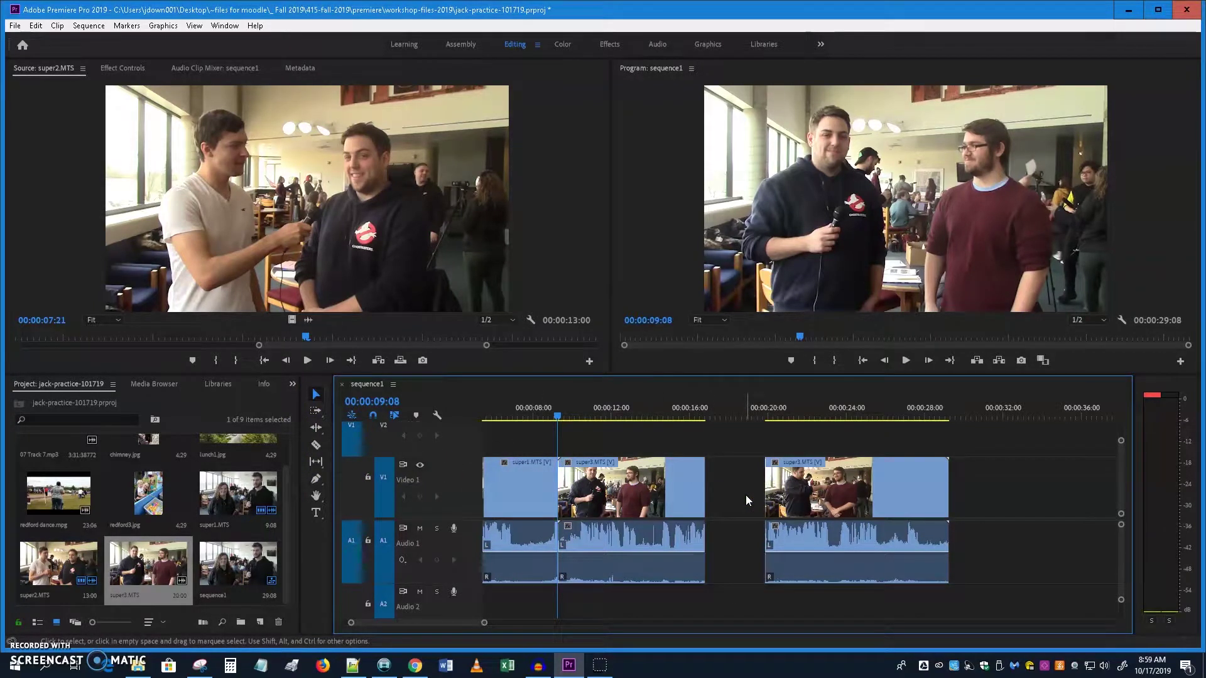
key(ctrl+z)
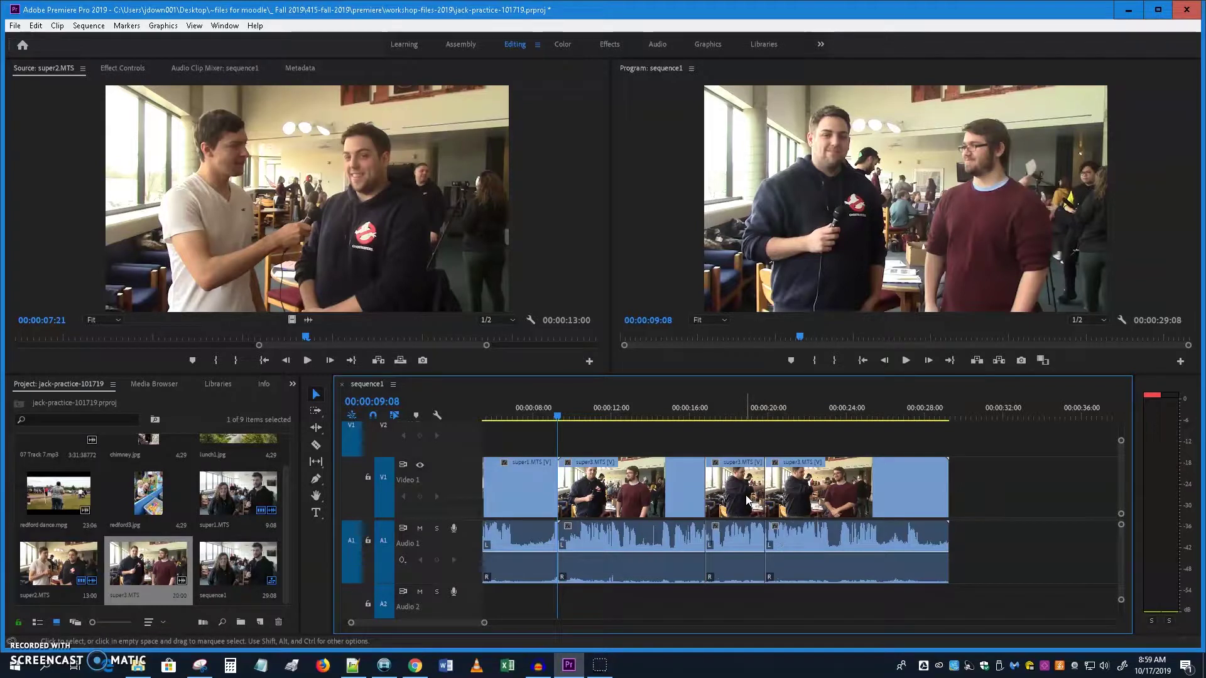
- Ripple delete the middle part of super3.MTS so its two outer parts join up
click(733, 503)
key(shift+Delete)
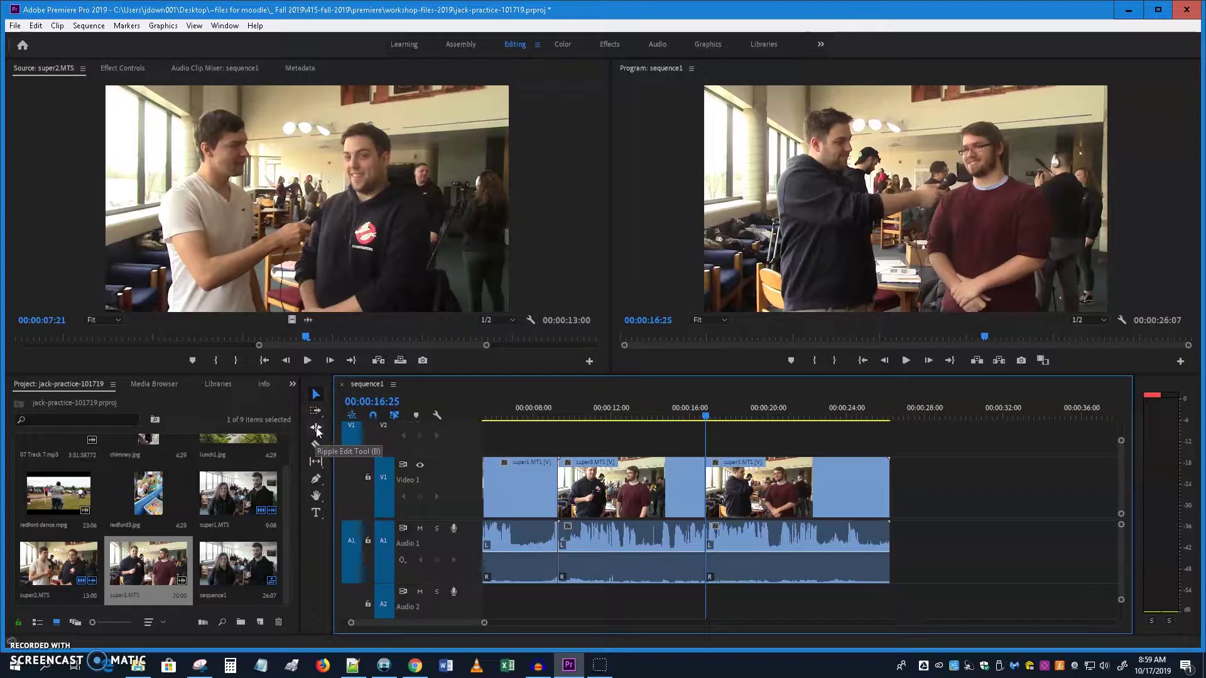
drag(656, 519, 723, 518)
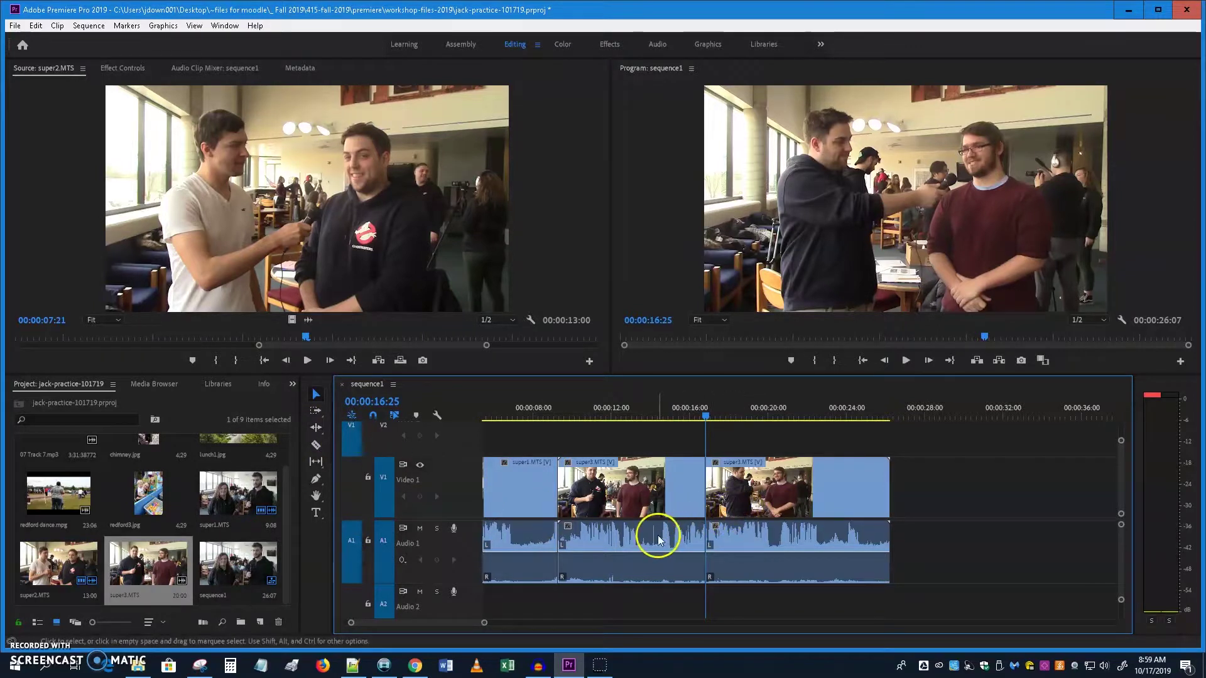
- Delete both remaining parts of super3.MTS so only super1.MTS is left in sequence1
click(771, 478)
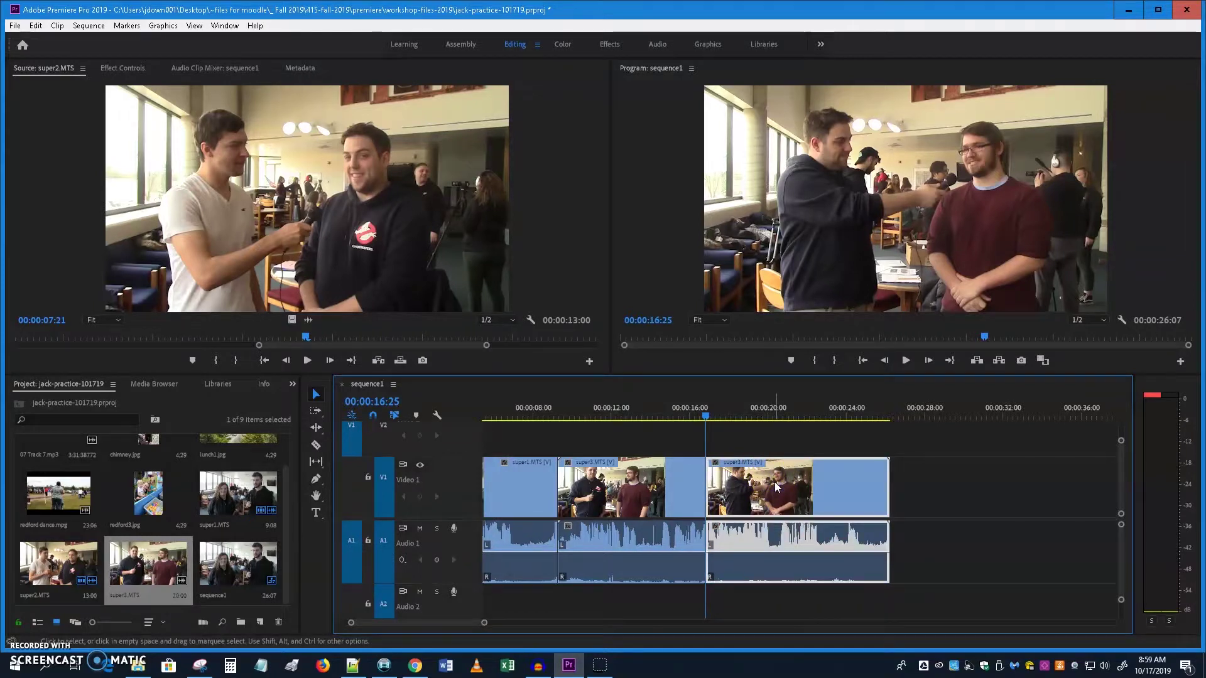
key(Delete)
click(635, 493)
key(Delete)
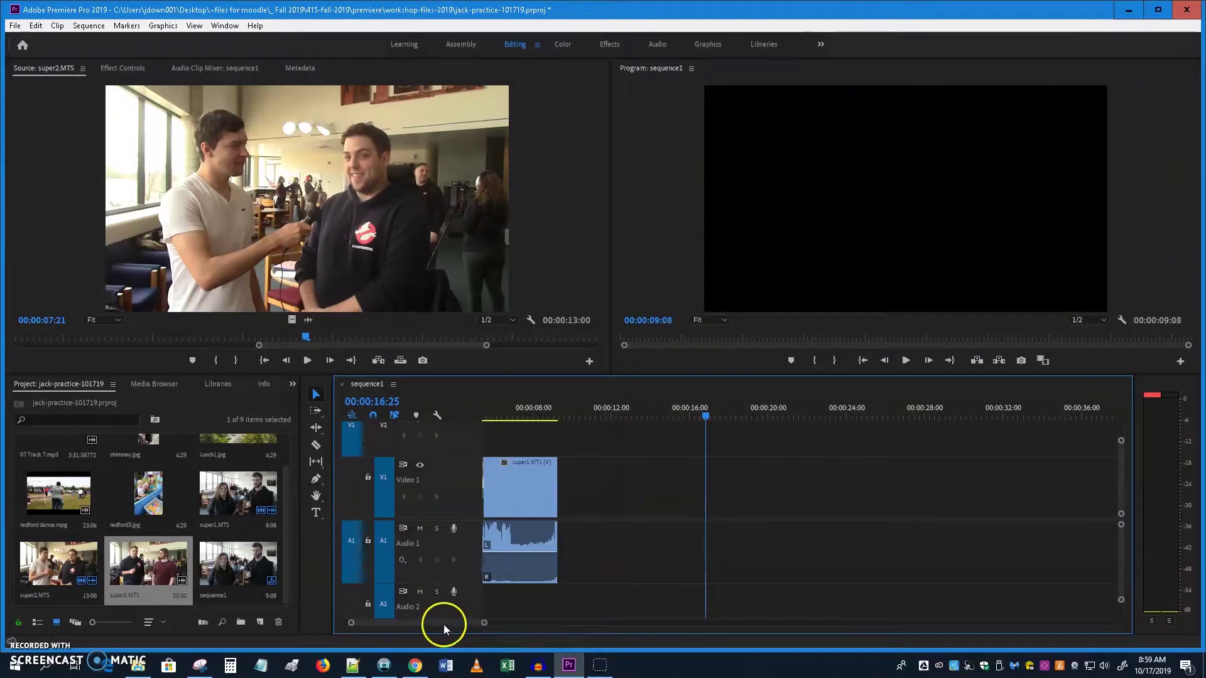
- Add super2.MTS right after super1.MTS on track V1, and add only the video of super3.MTS from the Source monitor after it
scroll(443, 625, up, 3)
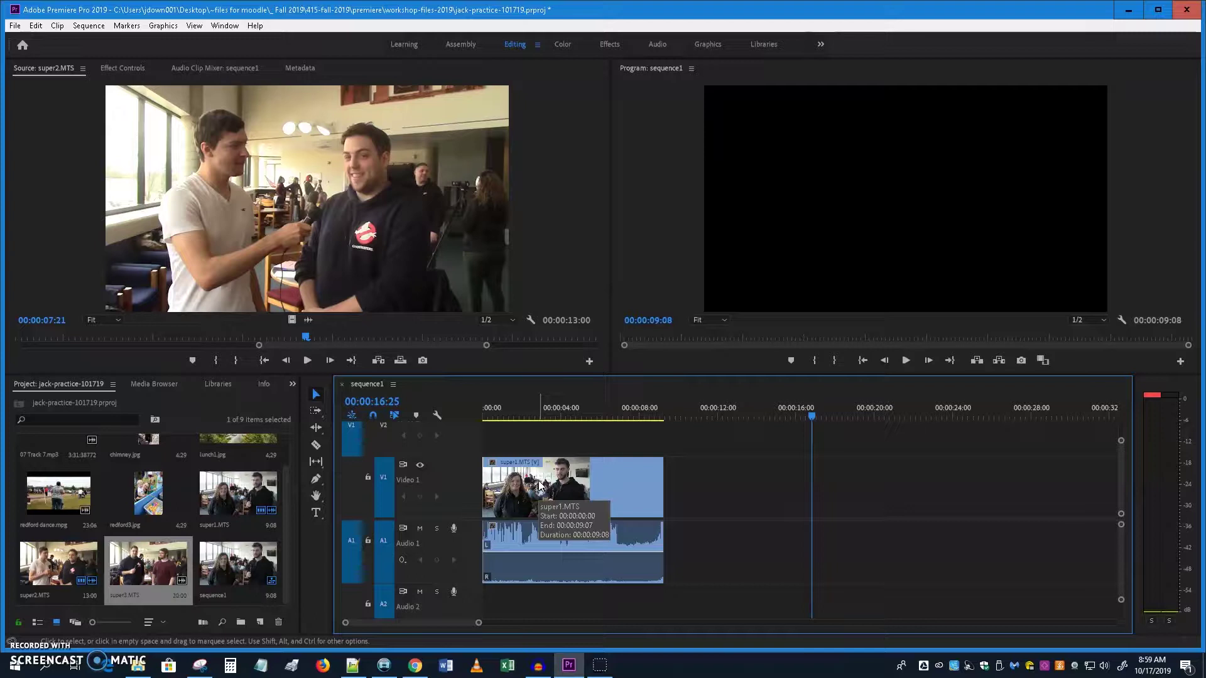
drag(48, 577, 665, 518)
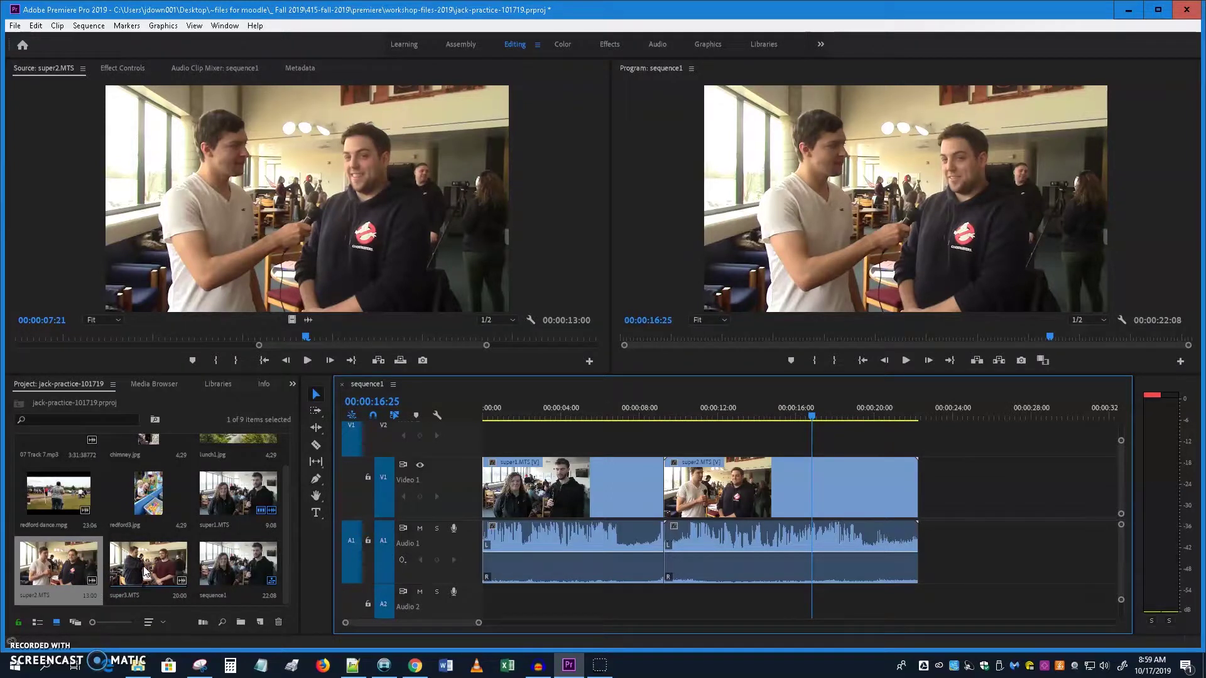
drag(144, 571, 270, 134)
drag(292, 321, 928, 509)
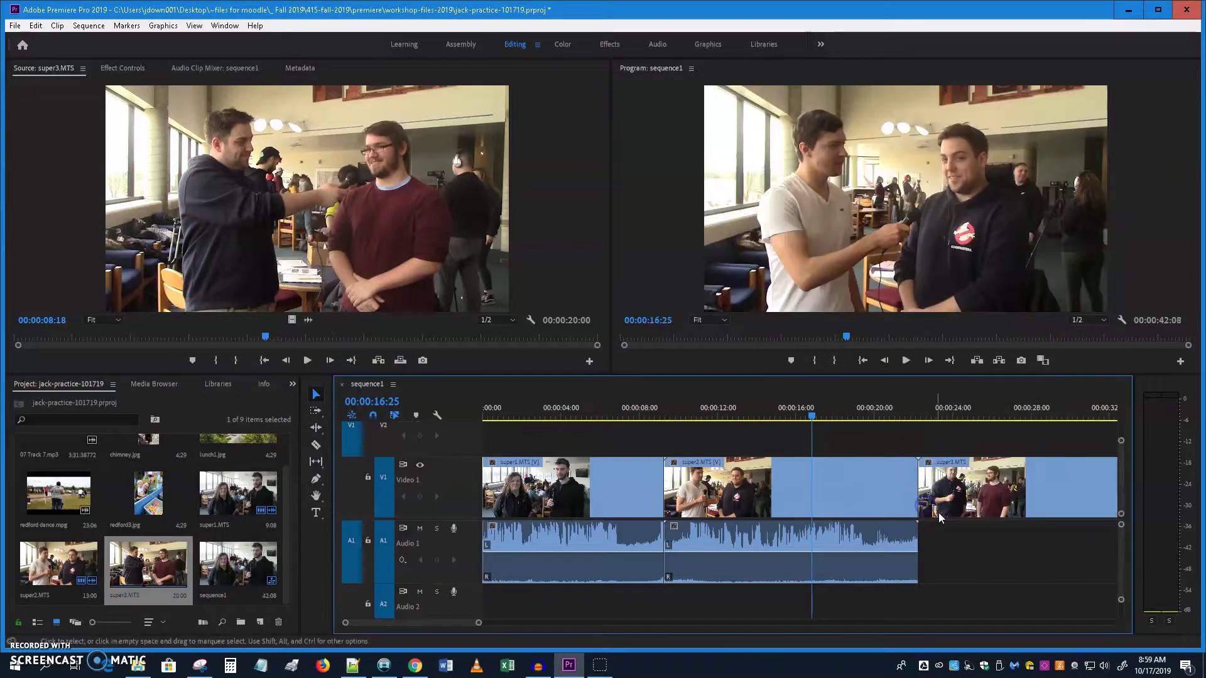
click(971, 509)
- Play sequence1 from about 00:00:03:20 and stop it within the super2.MTS clip at about 00:00:17:17
click(555, 415)
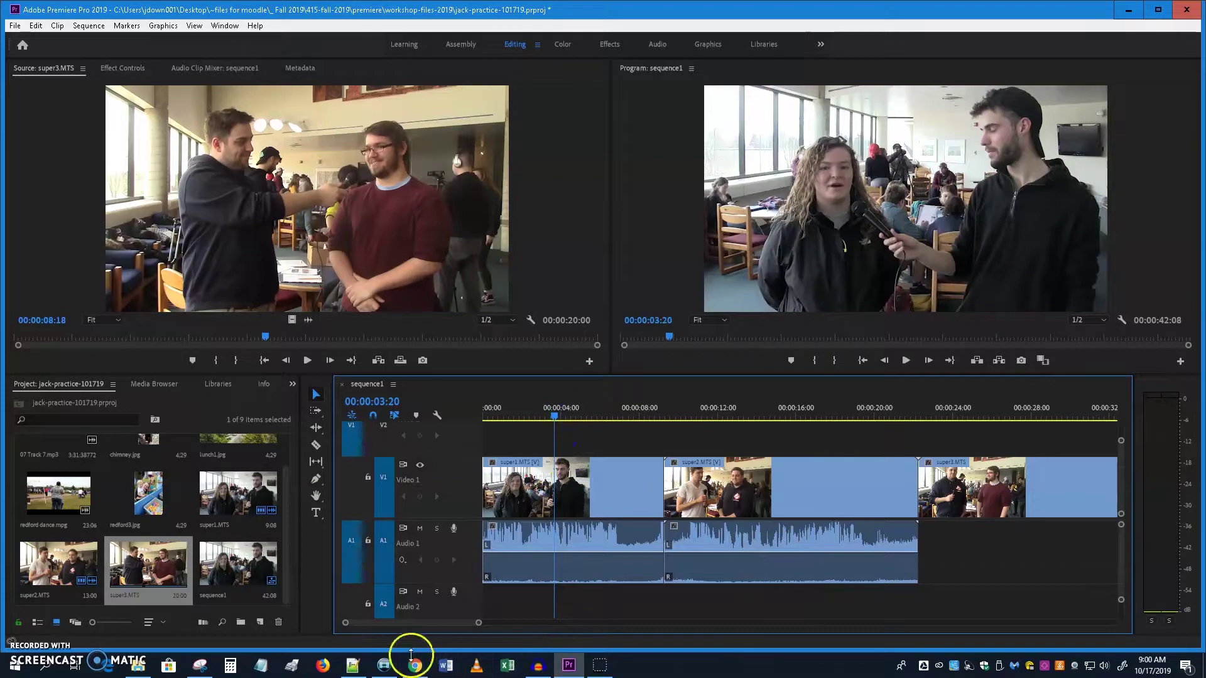
click(906, 361)
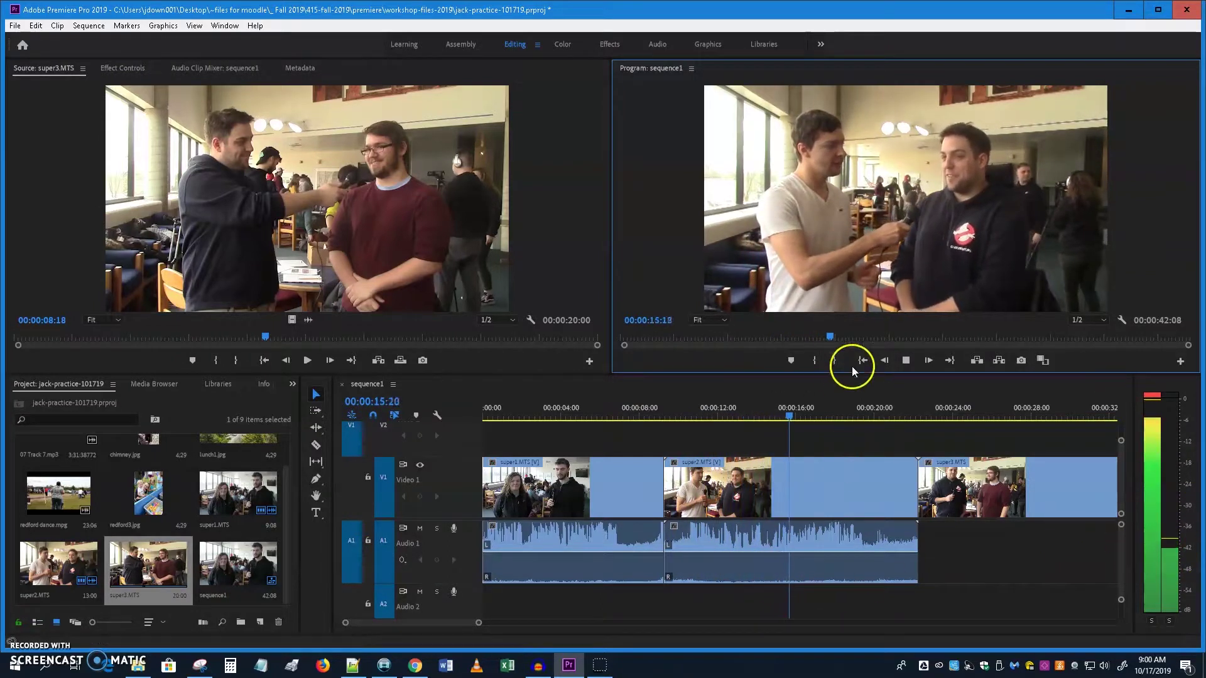
click(906, 361)
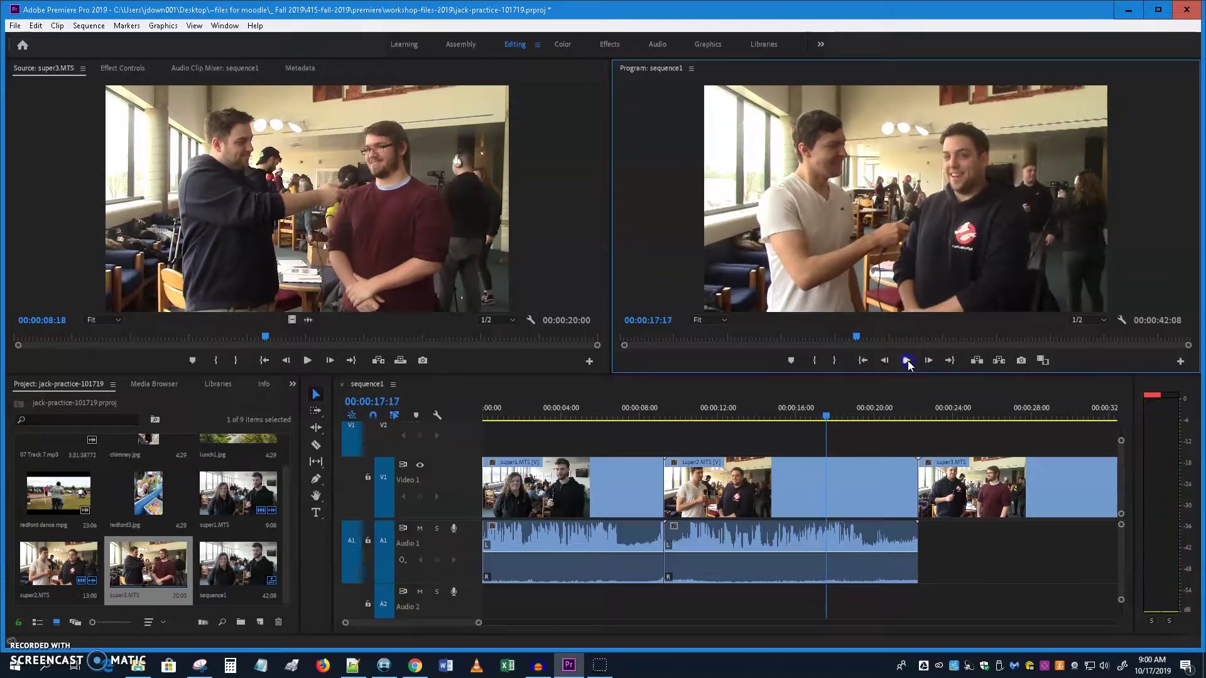
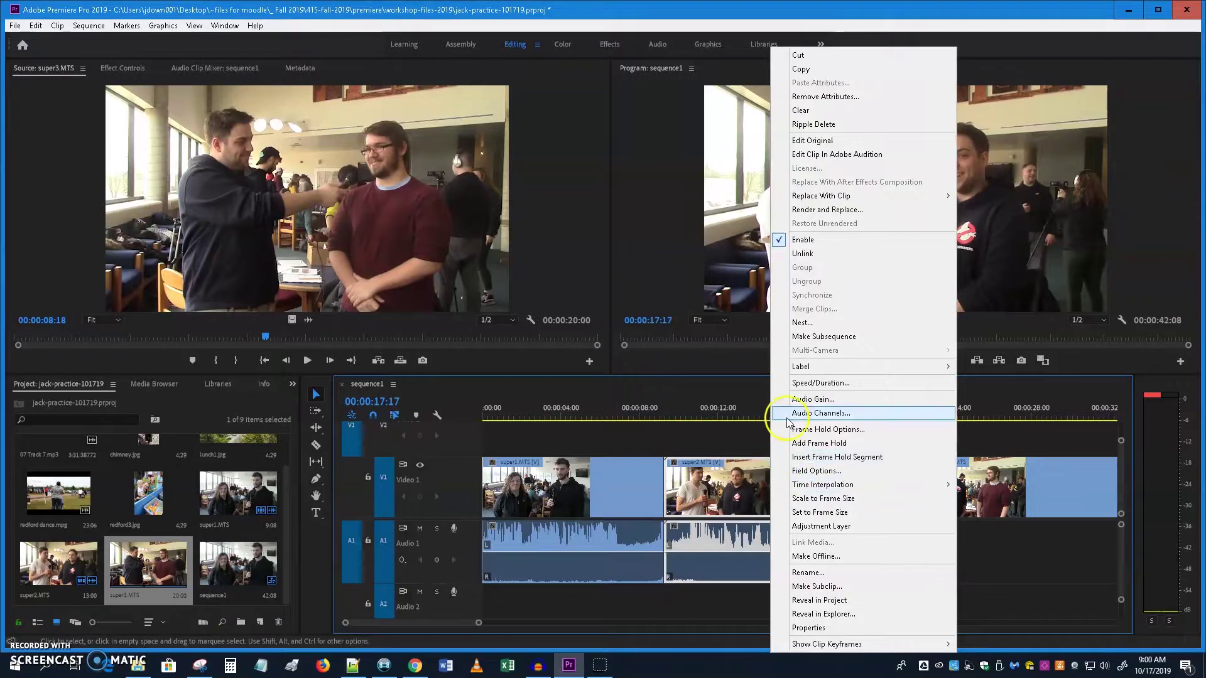
- Unlink the video and audio of the super2.MTS clip and delete only its audio from track A1
click(803, 253)
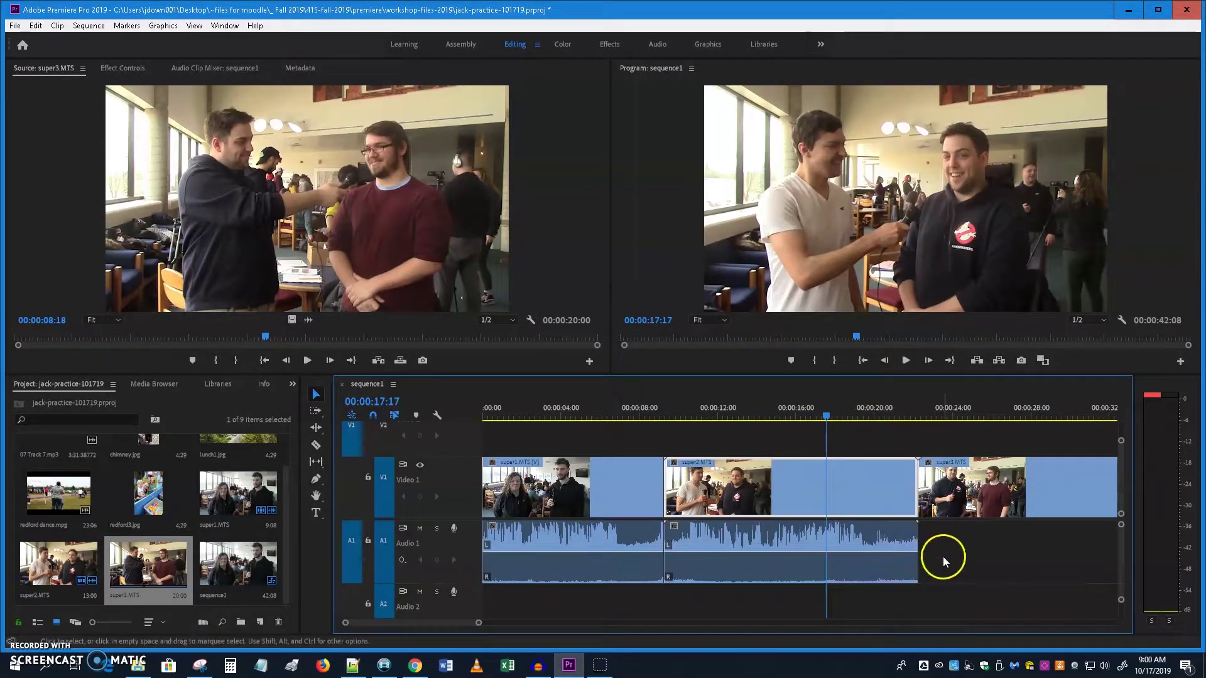
mouse_move(771, 543)
mouse_down()
mouse_move(823, 548)
mouse_move(772, 550)
mouse_up()
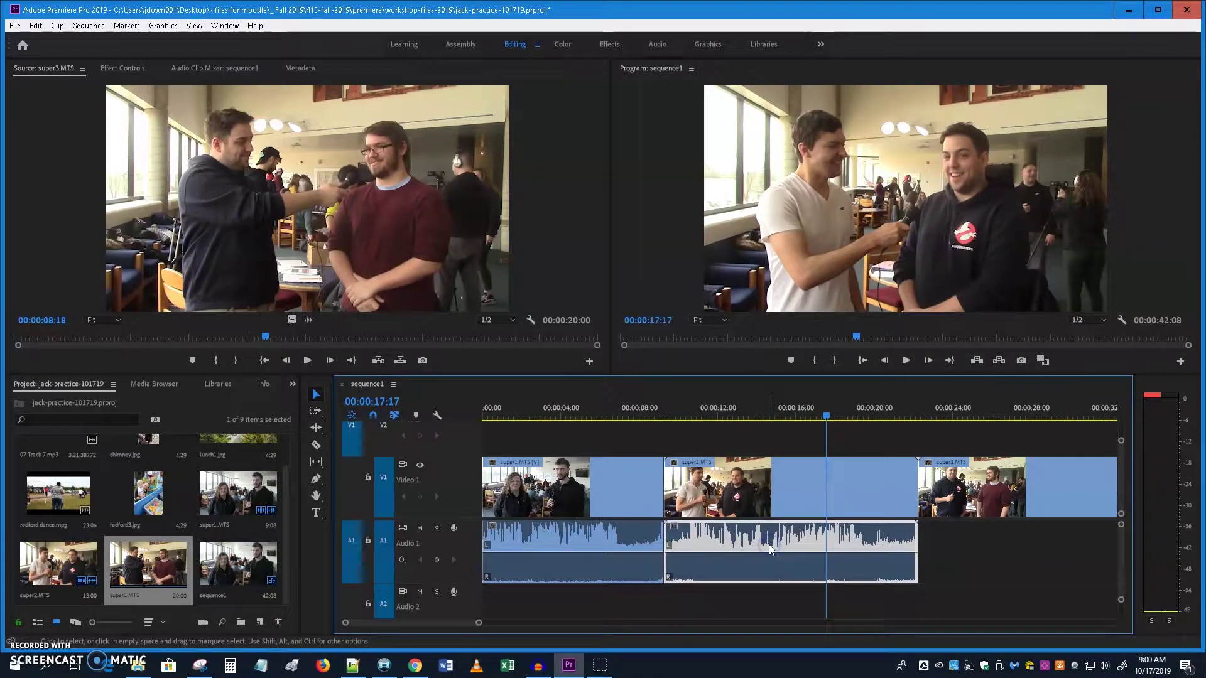
click(802, 565)
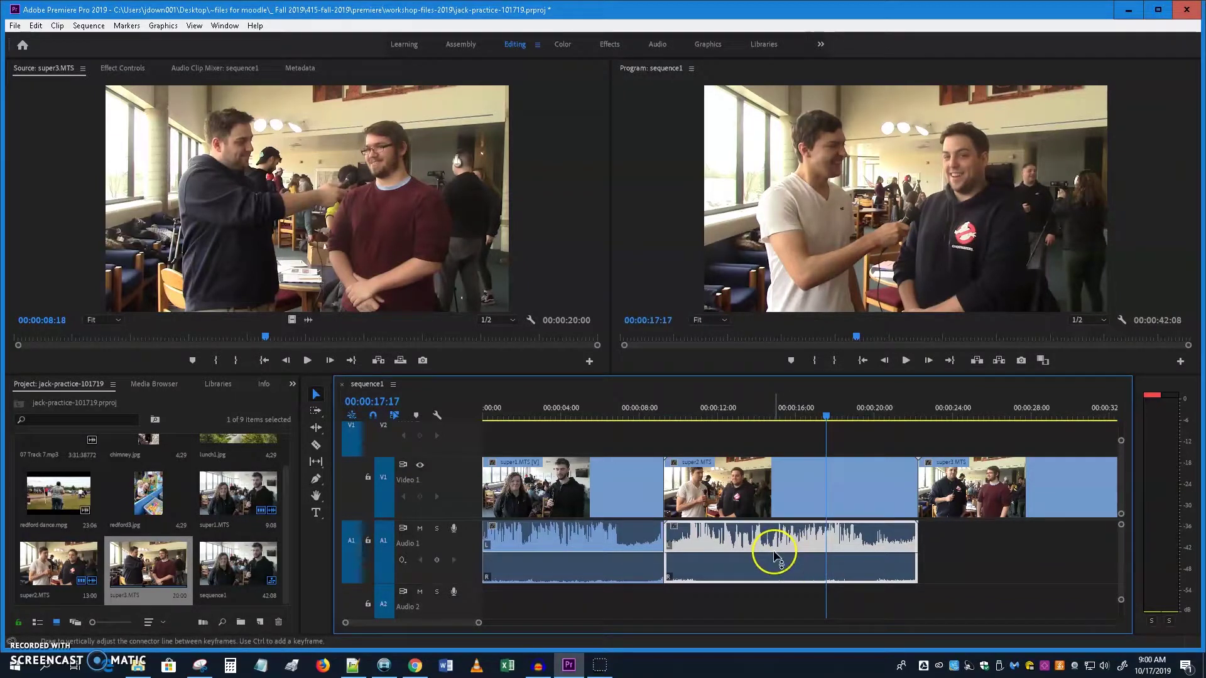
key(Delete)
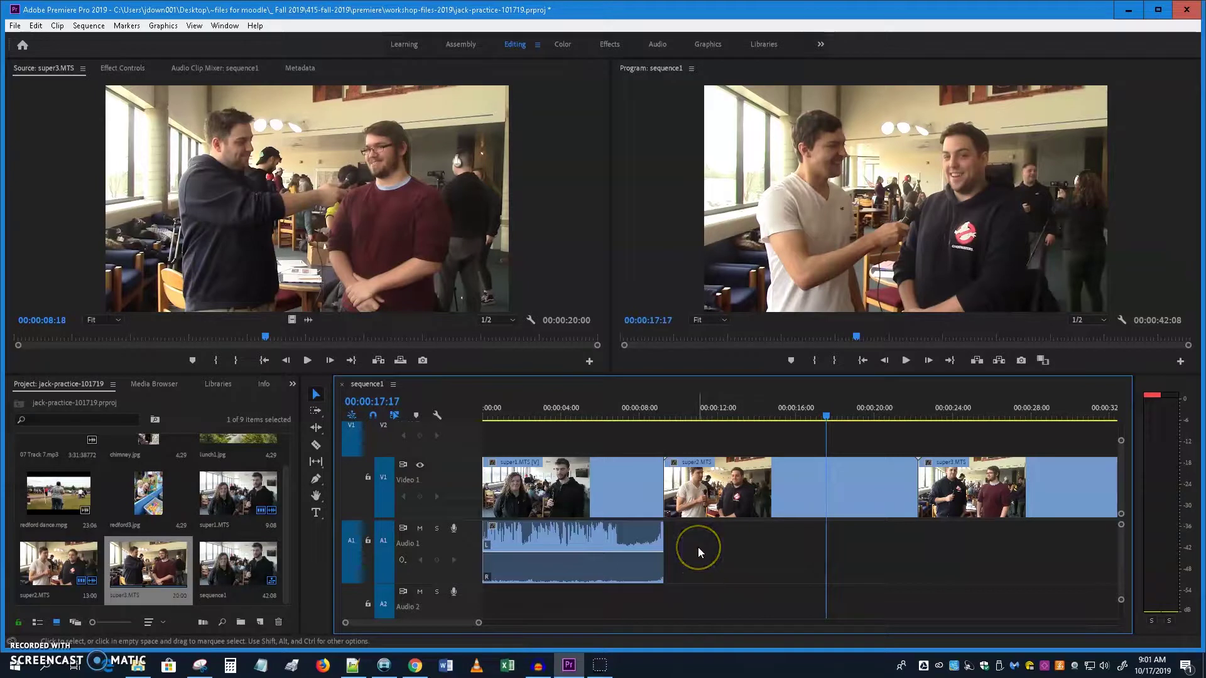
click(718, 540)
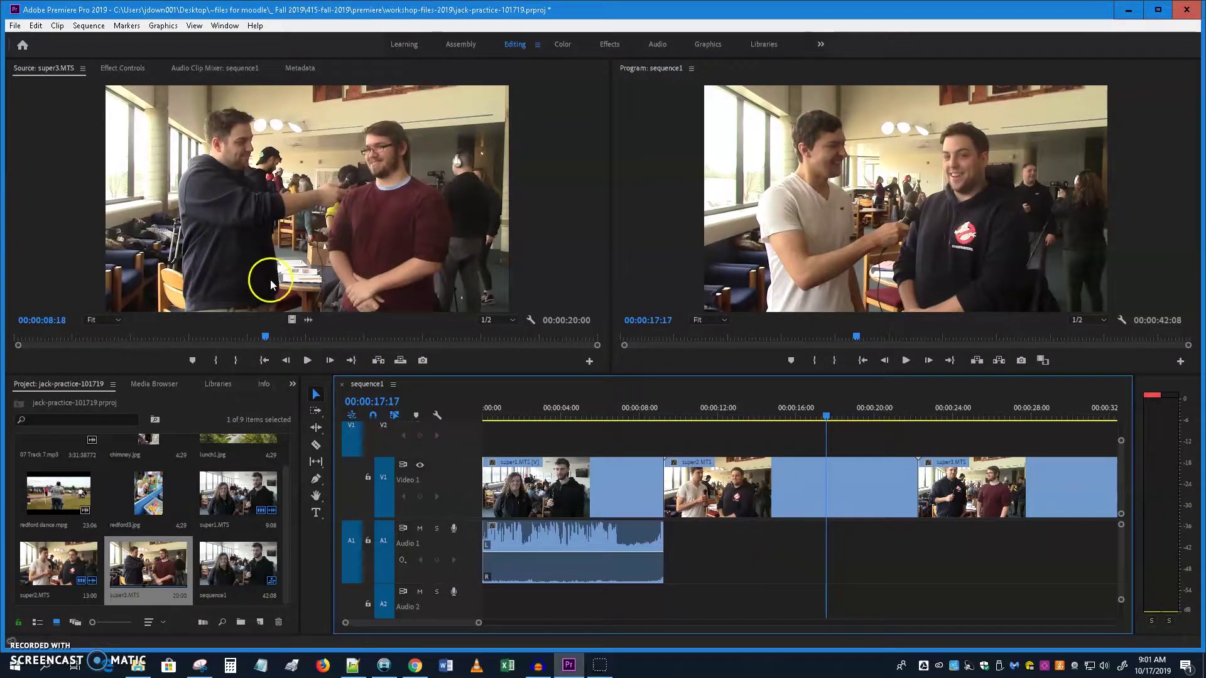
- Enlarge track A1 and lower the volume line of the super1.MTS audio all the way to the bottom
click(547, 544)
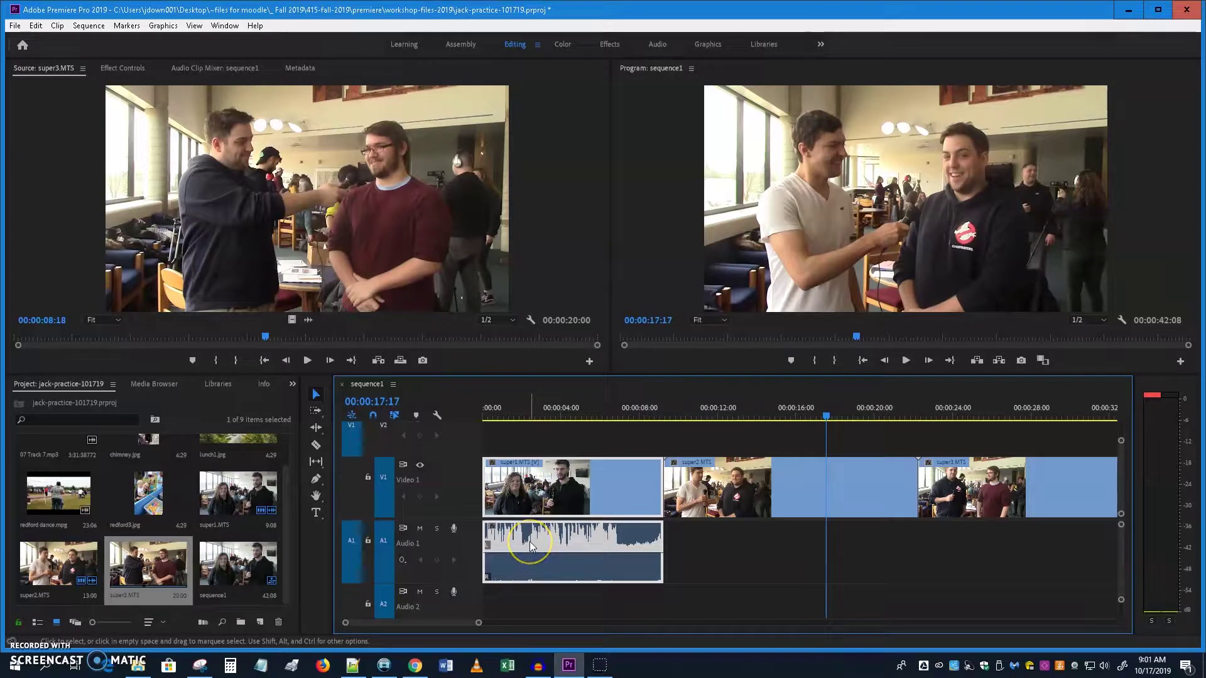
click(21, 643)
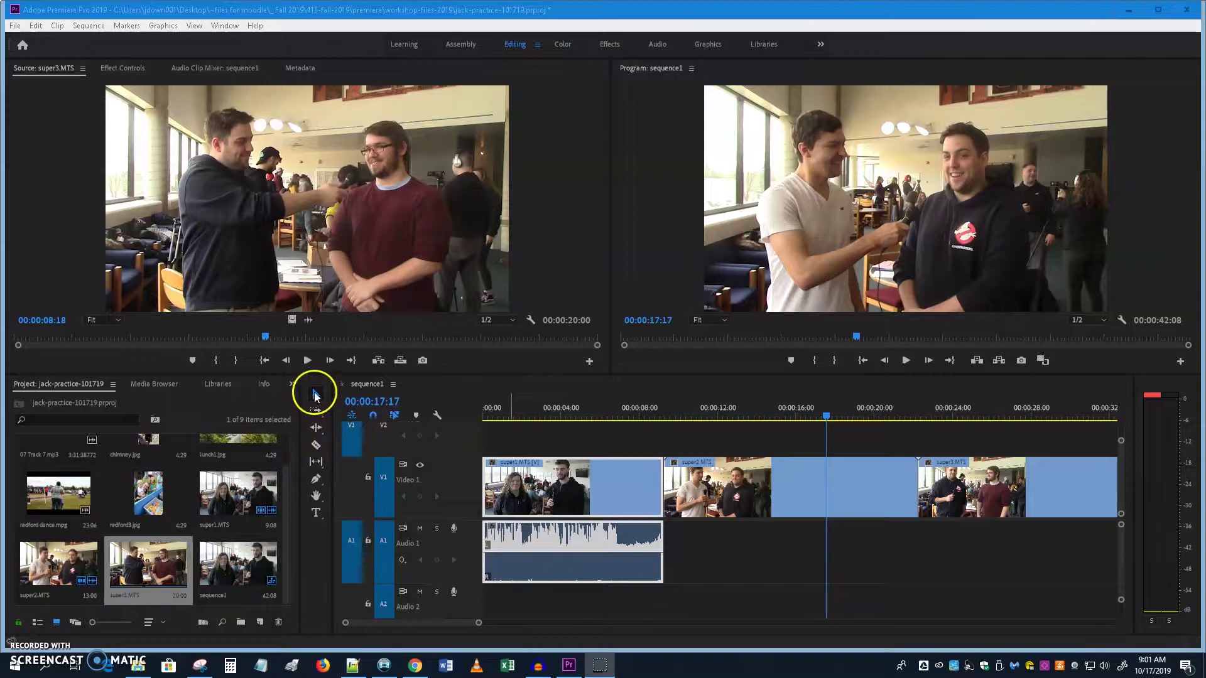
drag(478, 626, 417, 624)
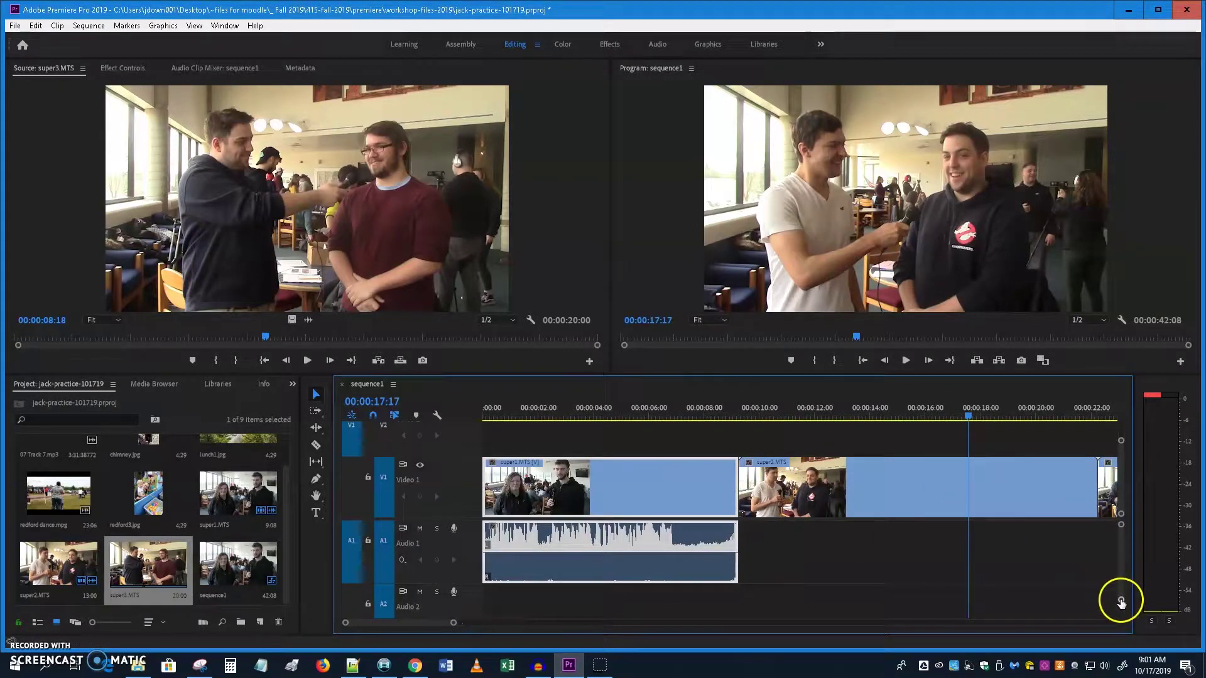
drag(1121, 601, 1121, 591)
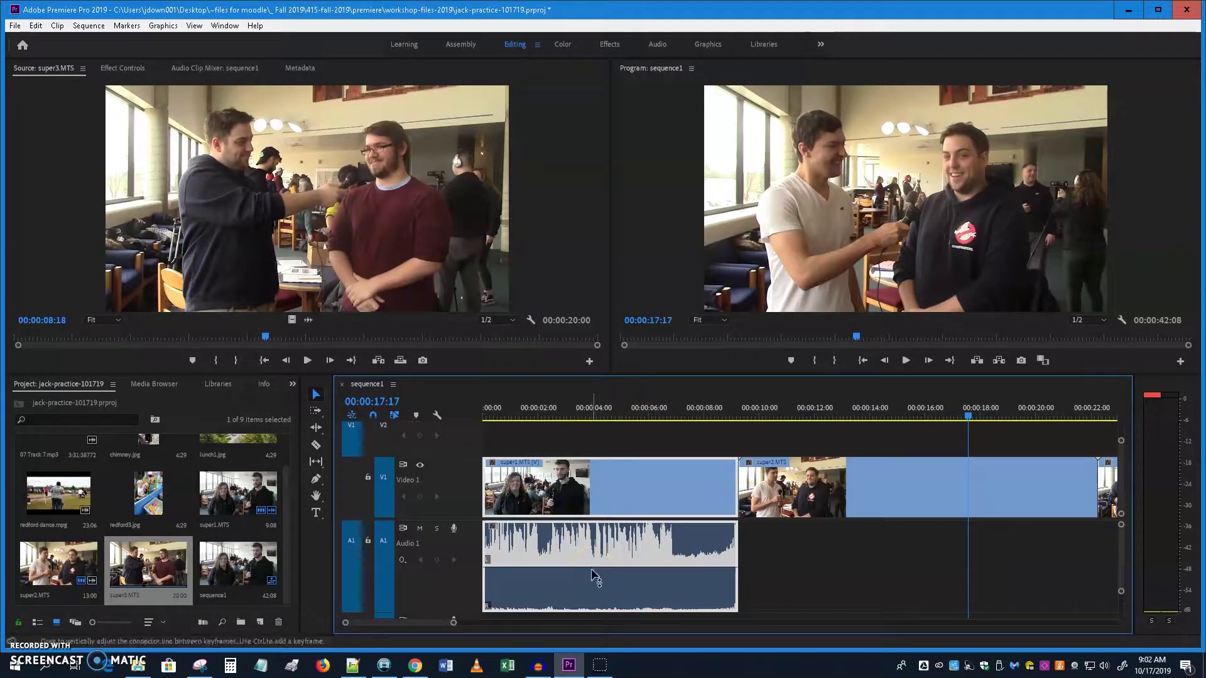
drag(592, 575, 592, 580)
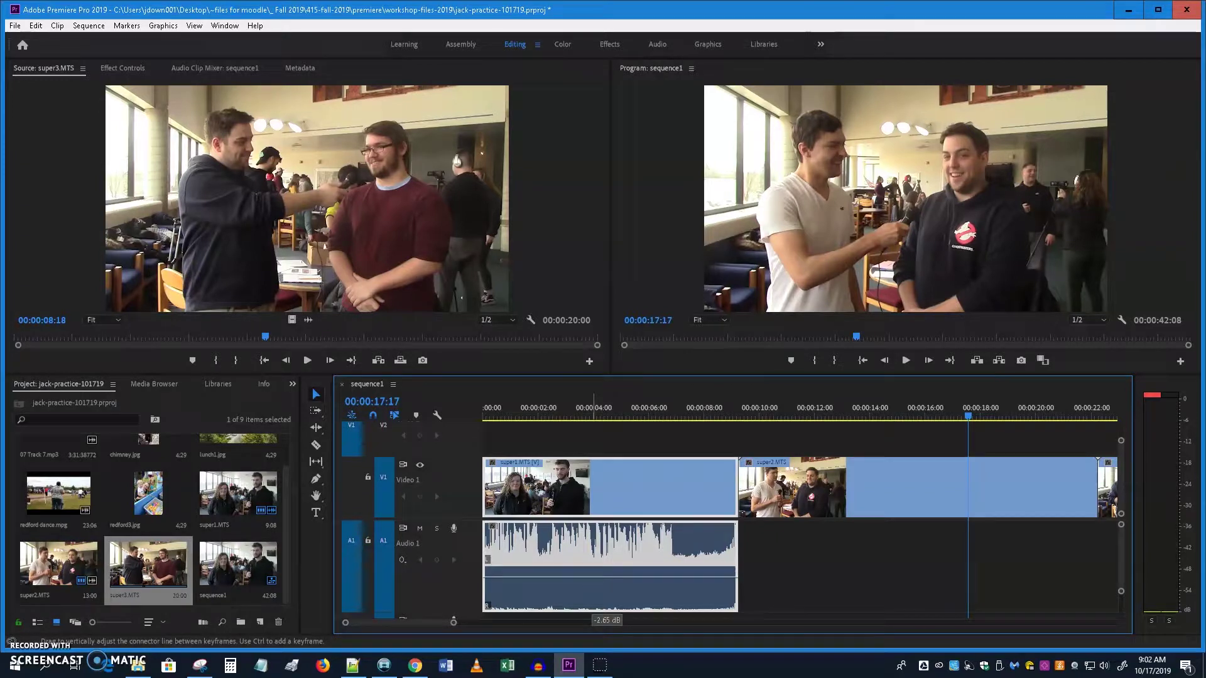
drag(594, 577, 601, 621)
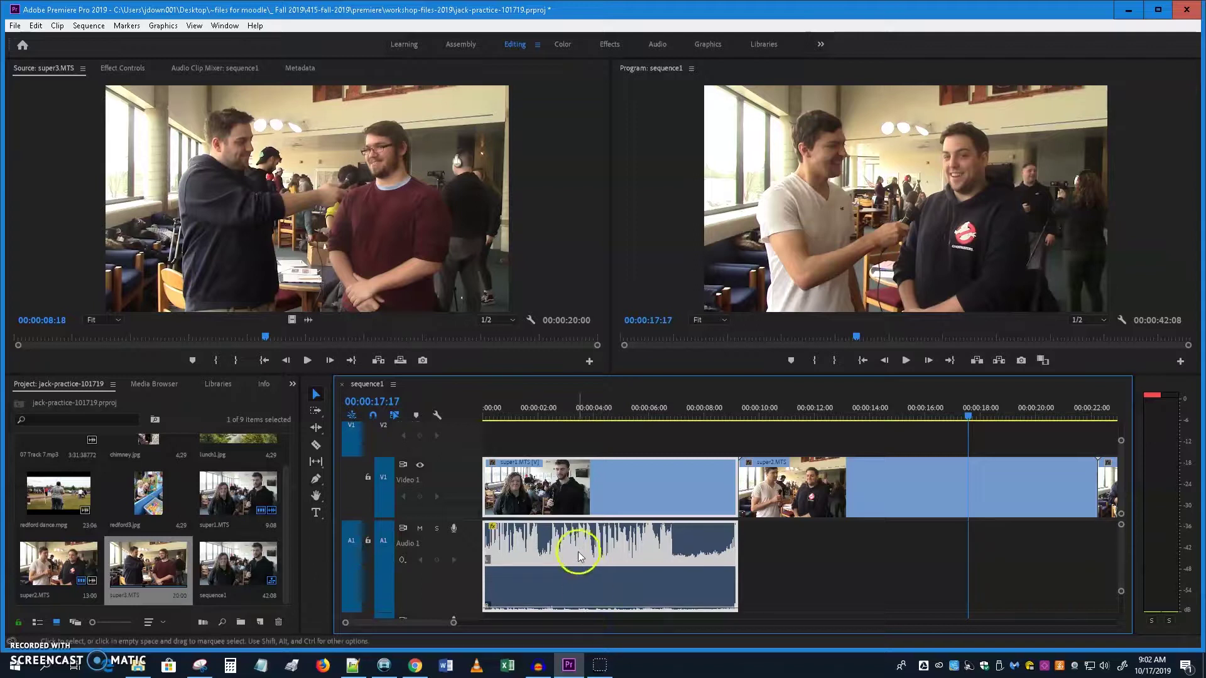
- Play sequence1 from within the first seconds of super1.MTS to check its lowered audio, stopping at 00:00:05:13
click(559, 417)
click(908, 363)
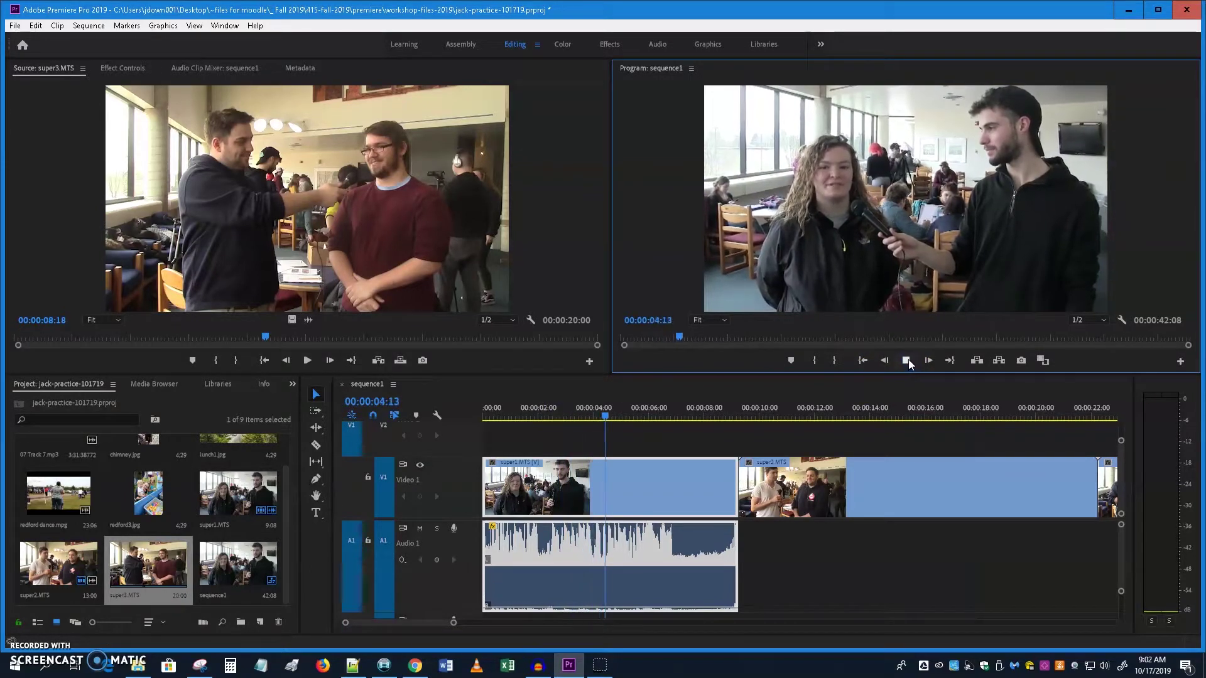
click(906, 361)
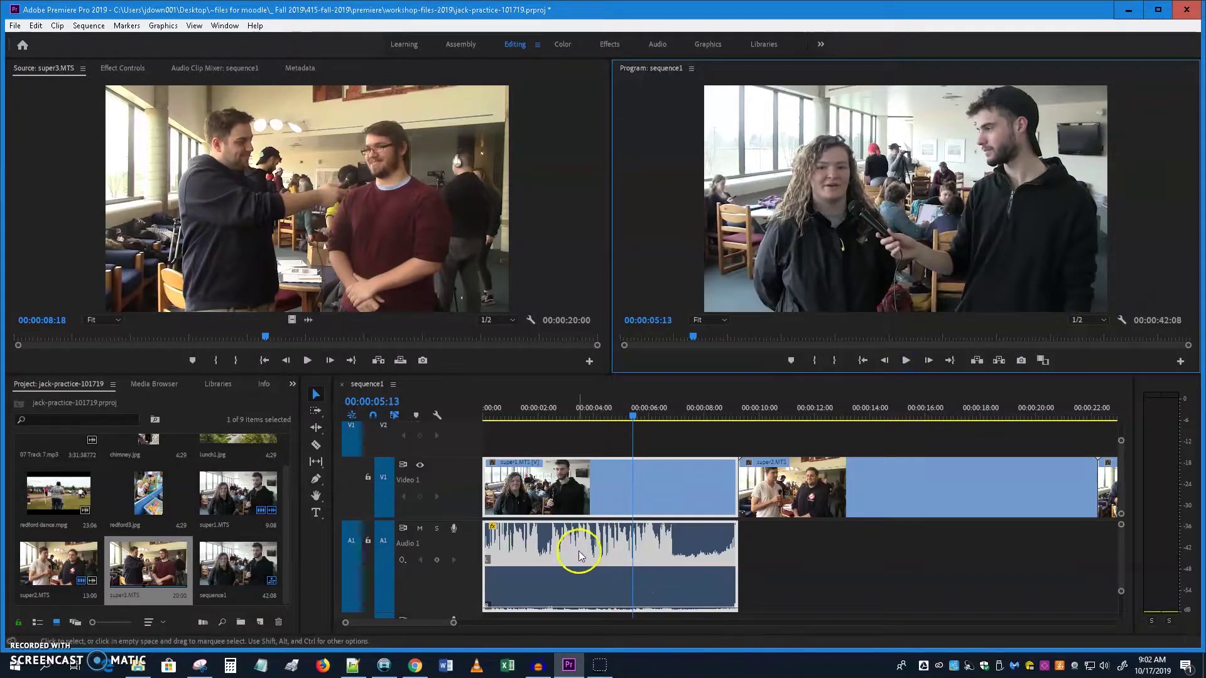
- Trim the end of super1.MTS to about 3 seconds, then close the gap with super2.MTS and trim its end to about 7 seconds
drag(730, 499, 570, 499)
drag(899, 485, 736, 485)
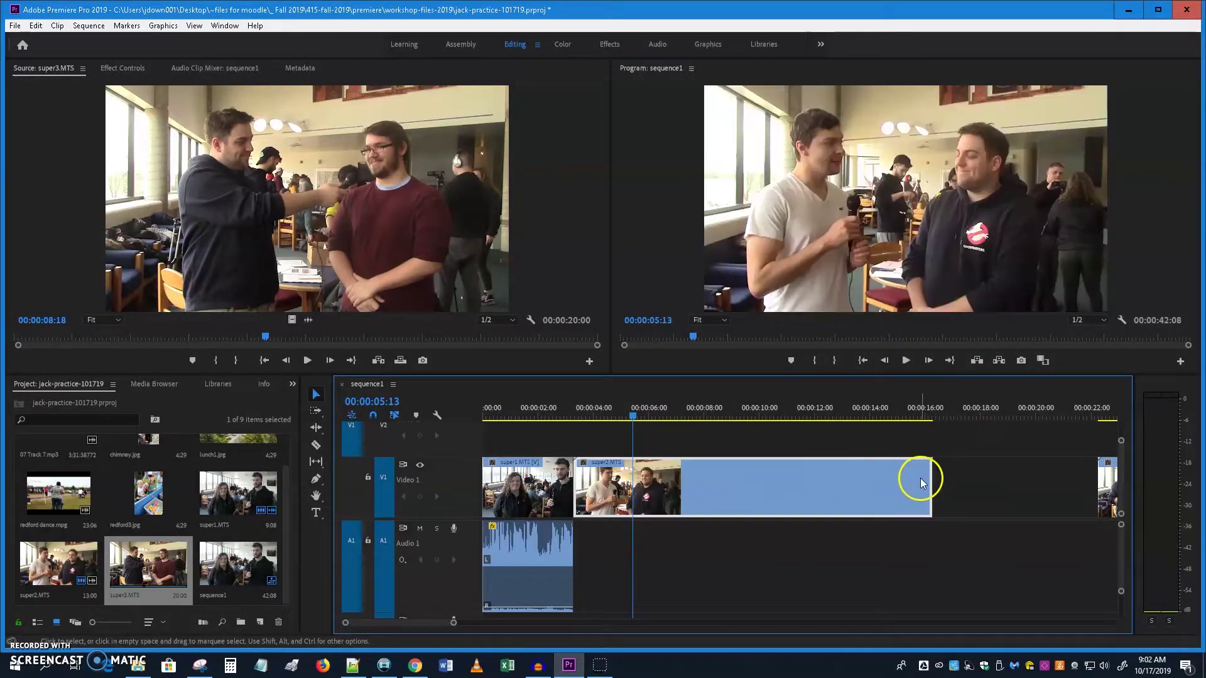
drag(931, 482, 676, 487)
- Place super3.MTS directly after super2.MTS on track V1 and shorten it so sequence1 ends at 00:00:10:17
click(1100, 483)
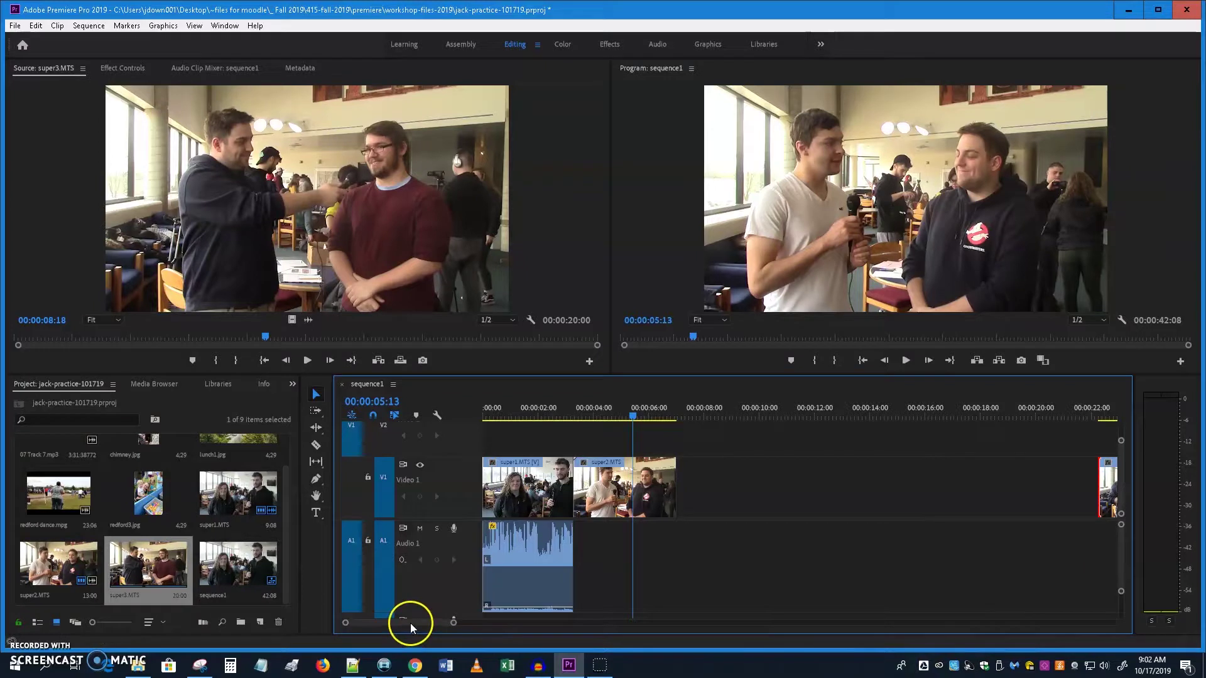
drag(409, 624, 418, 624)
drag(966, 514, 729, 495)
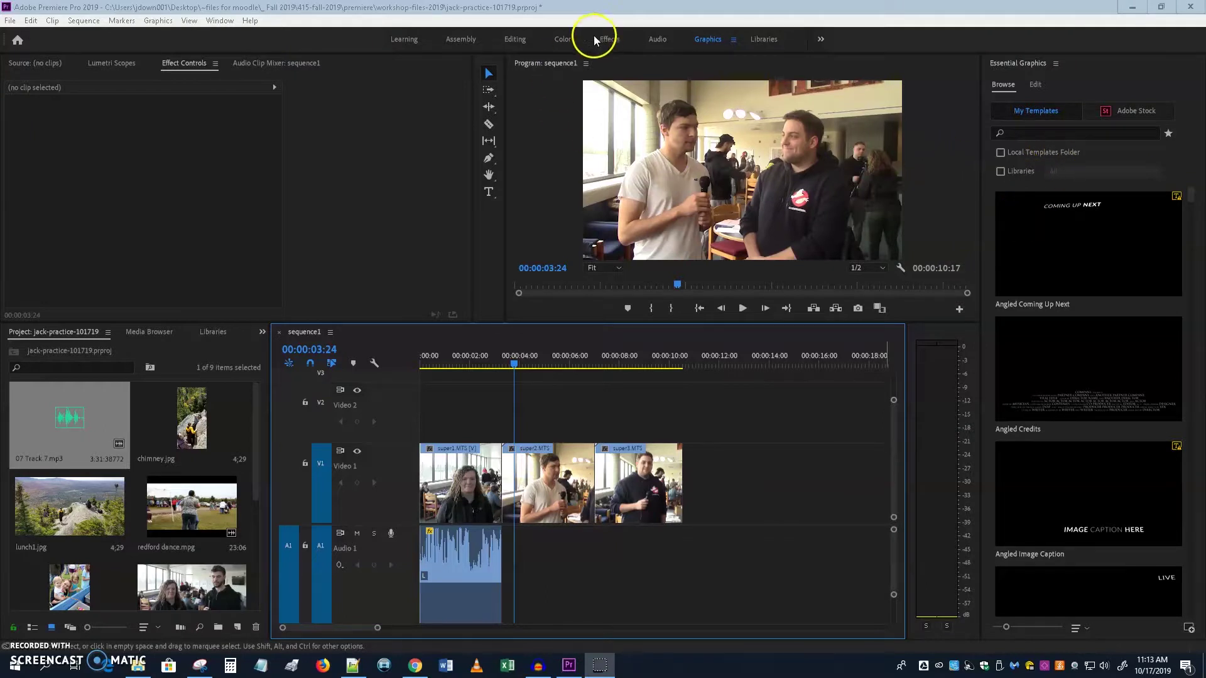
- Go from the Editing to the Graphics workspace and check Adobe Stock before returning to My Templates in Essential Graphics
click(515, 40)
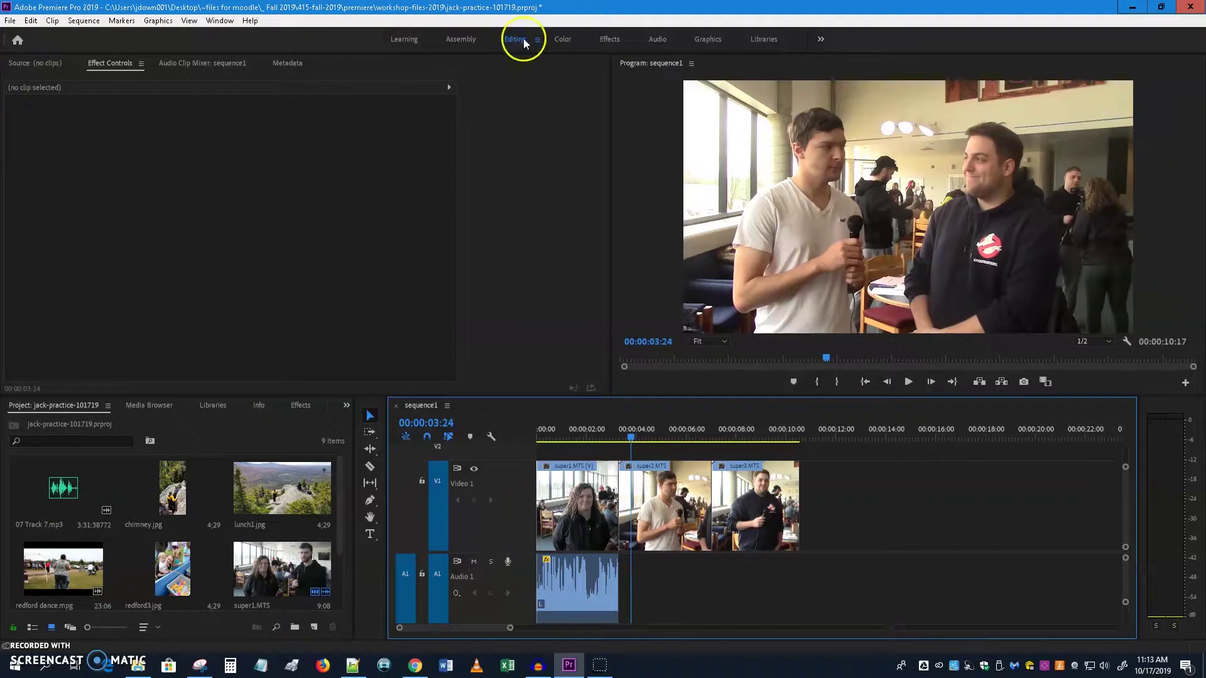
click(709, 41)
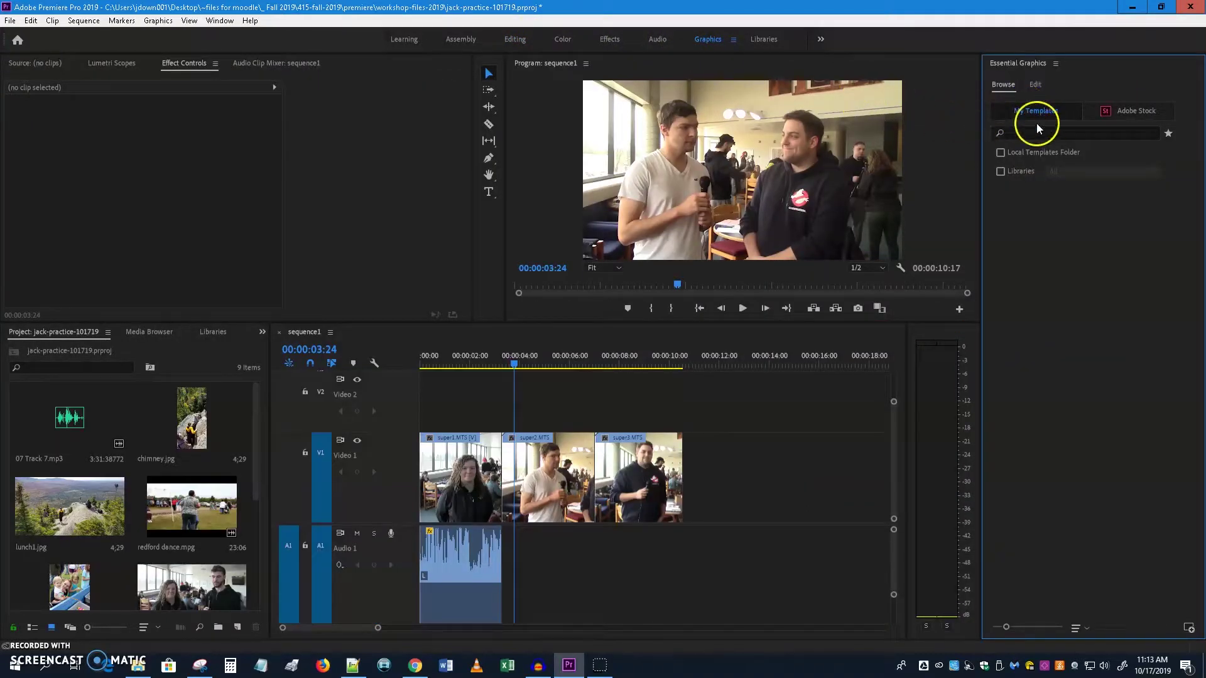
click(1008, 86)
click(1114, 111)
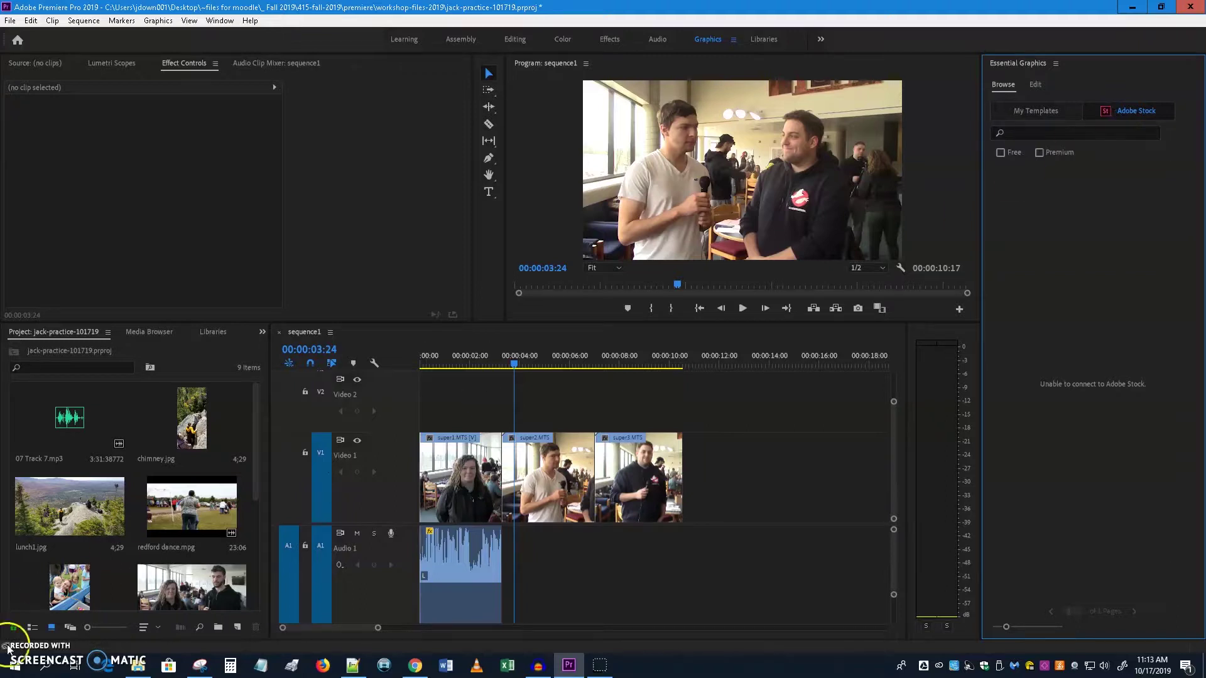
click(1036, 110)
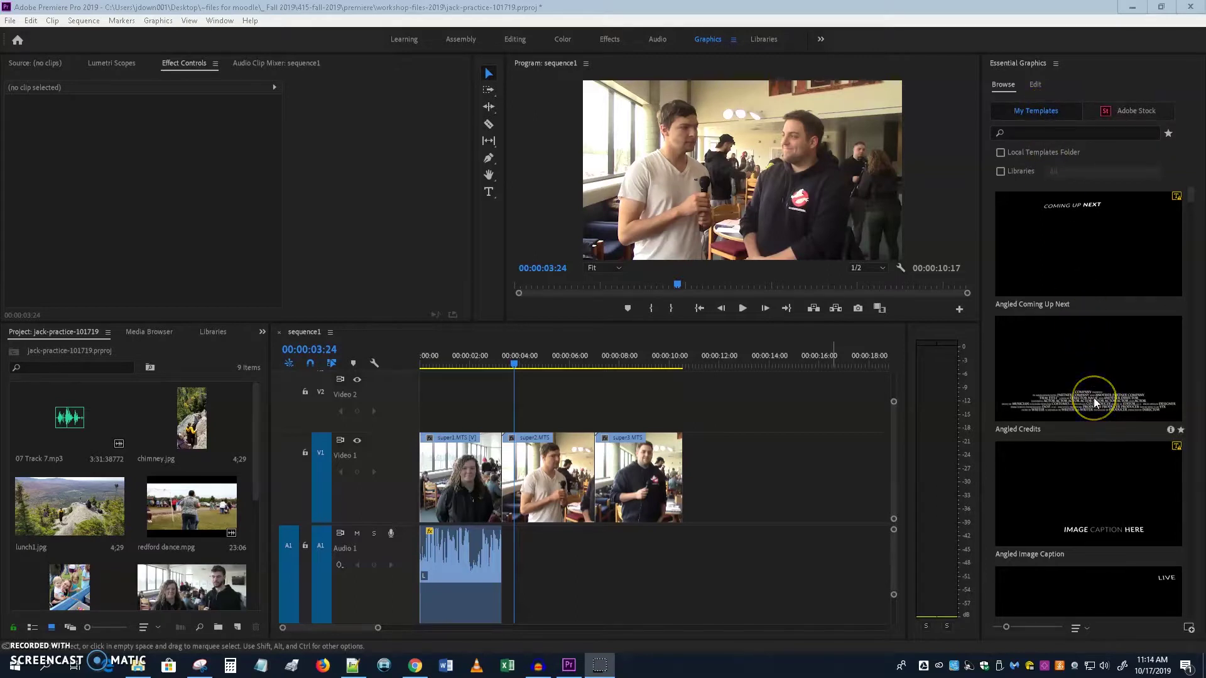
- Add the Basic Default Title template to track V2 at the start of sequence1, above super1.MTS
click(1121, 361)
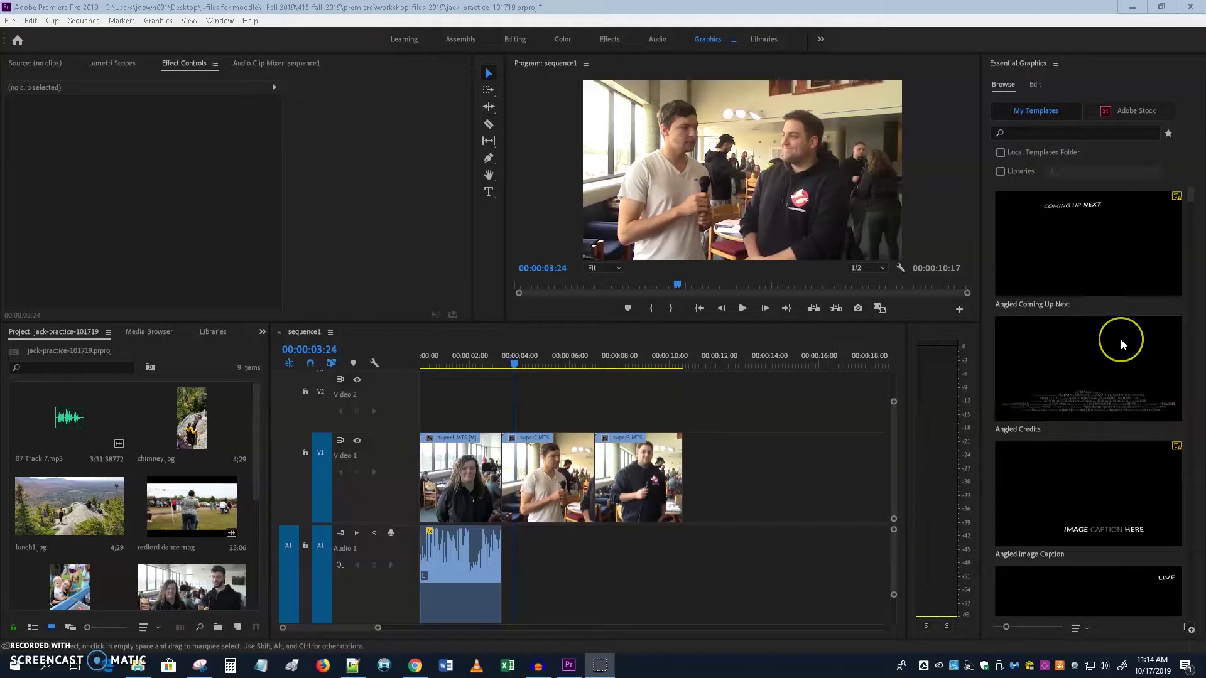
scroll(1120, 338, down, 3)
scroll(1120, 339, down, 3)
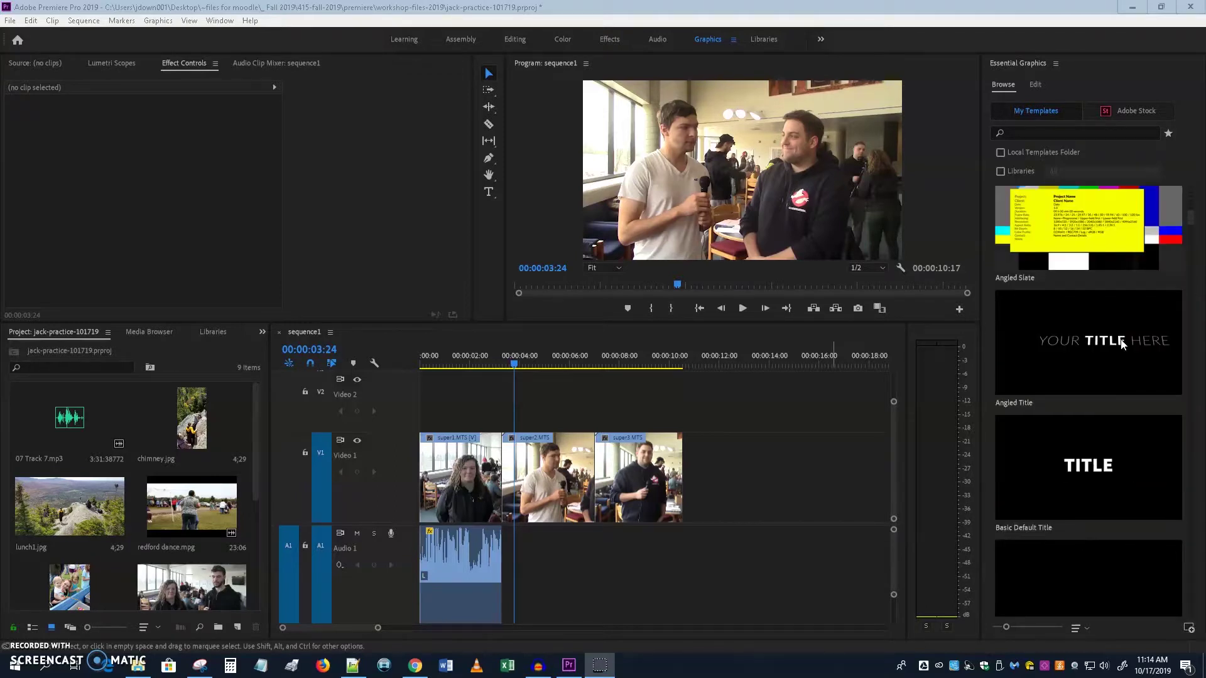
click(1094, 514)
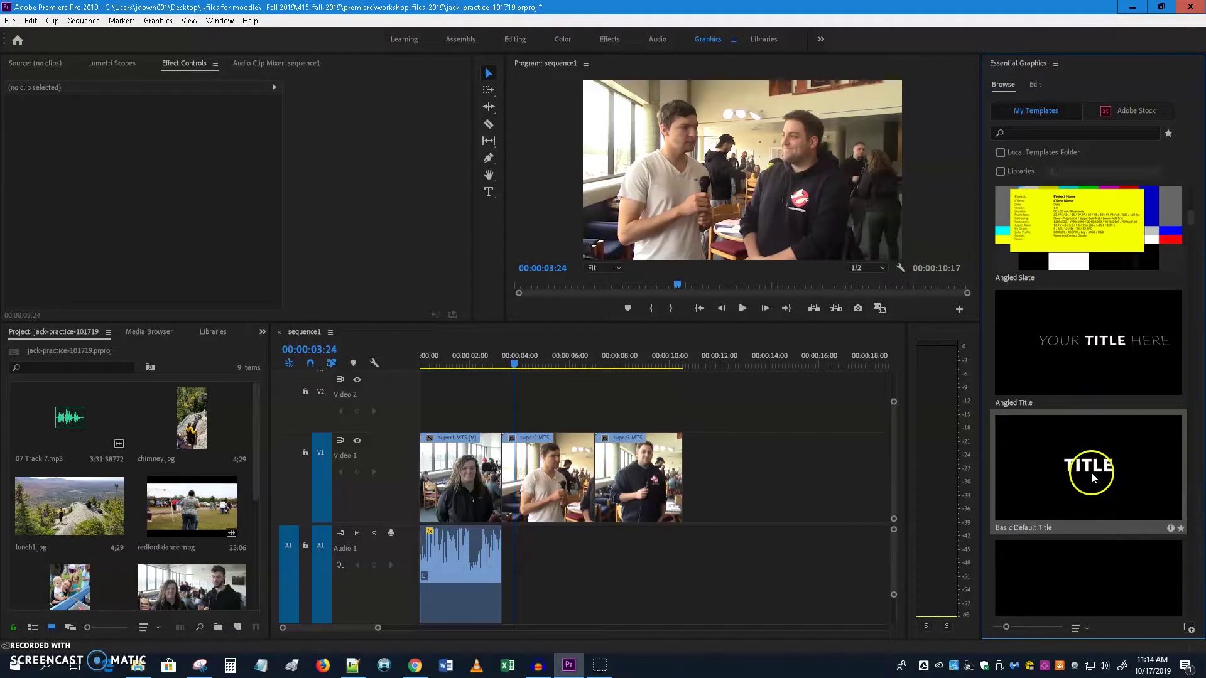
drag(1091, 472, 475, 429)
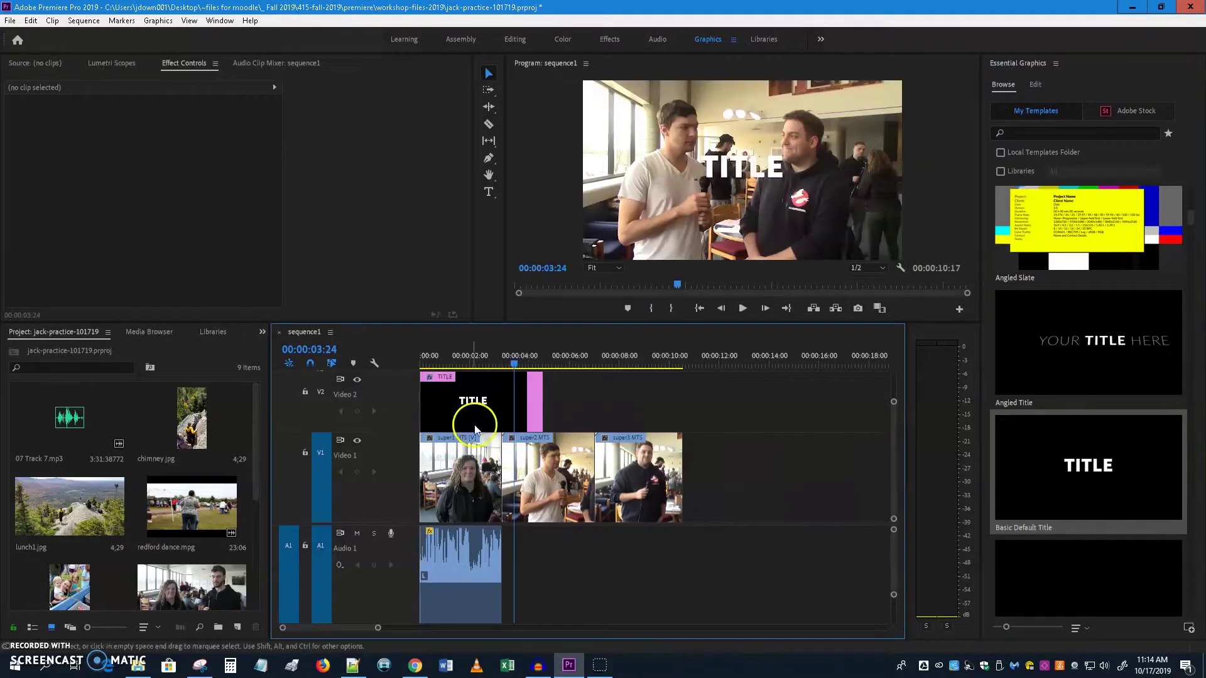
- Show the title at 00:00:01:24 and replace its text with "My Movie!"
click(466, 366)
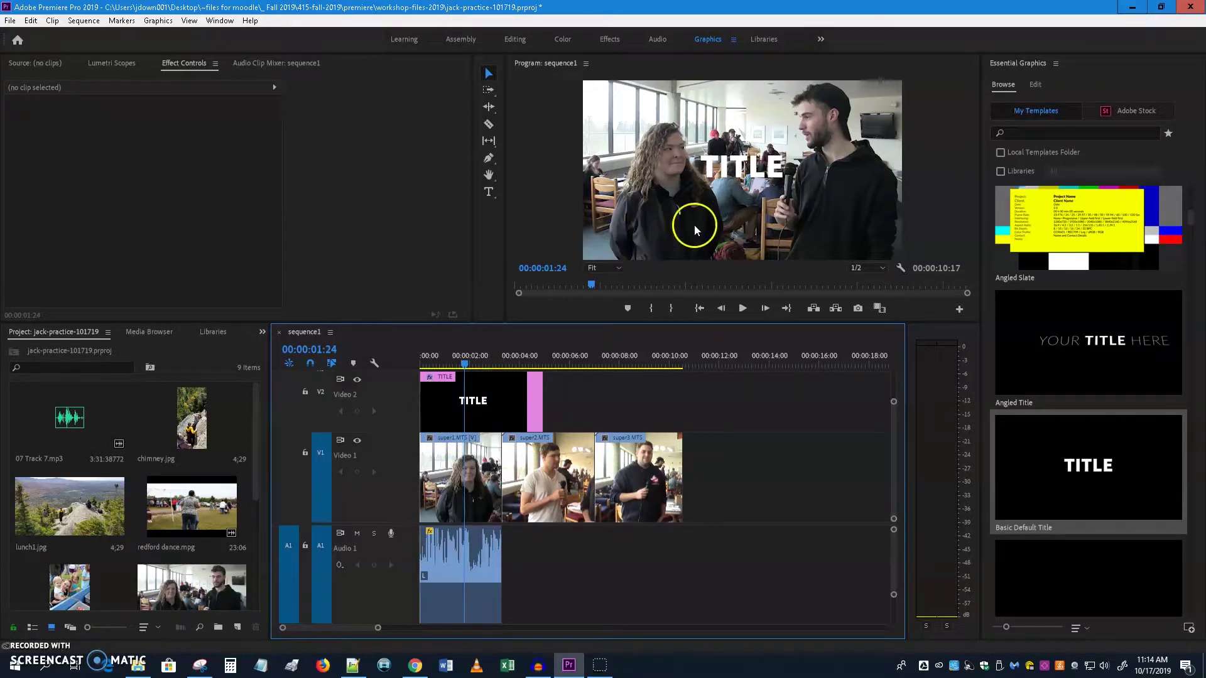
double_click(728, 165)
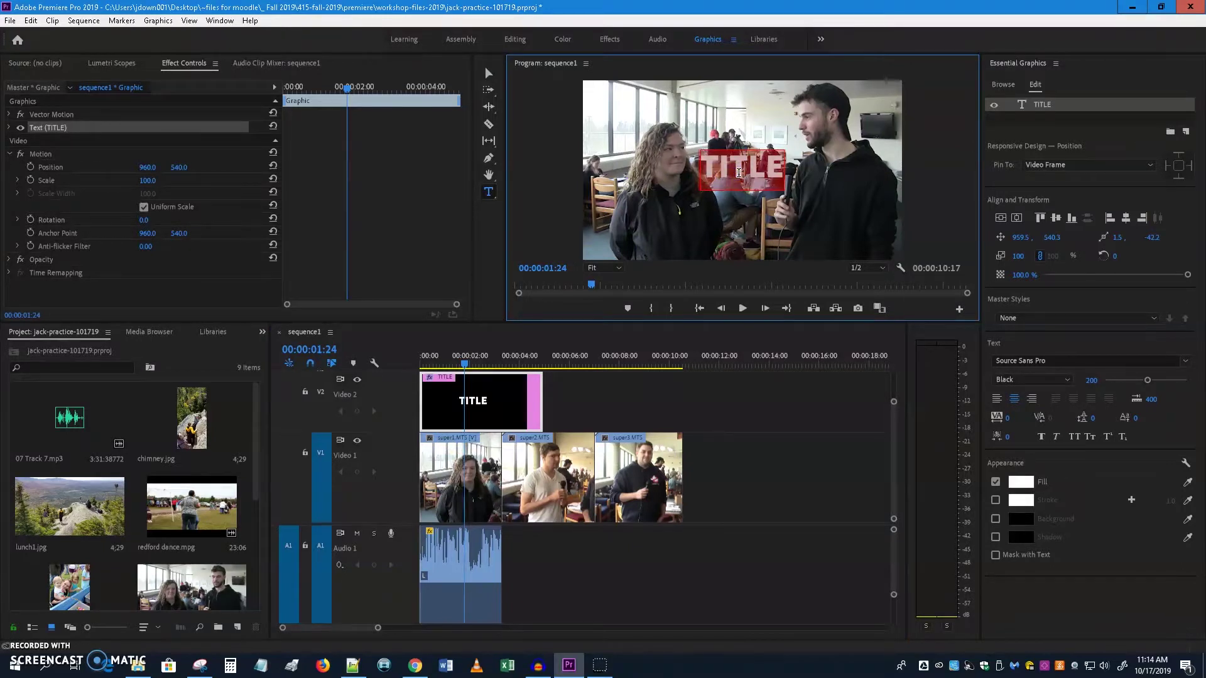
text(My Mo)
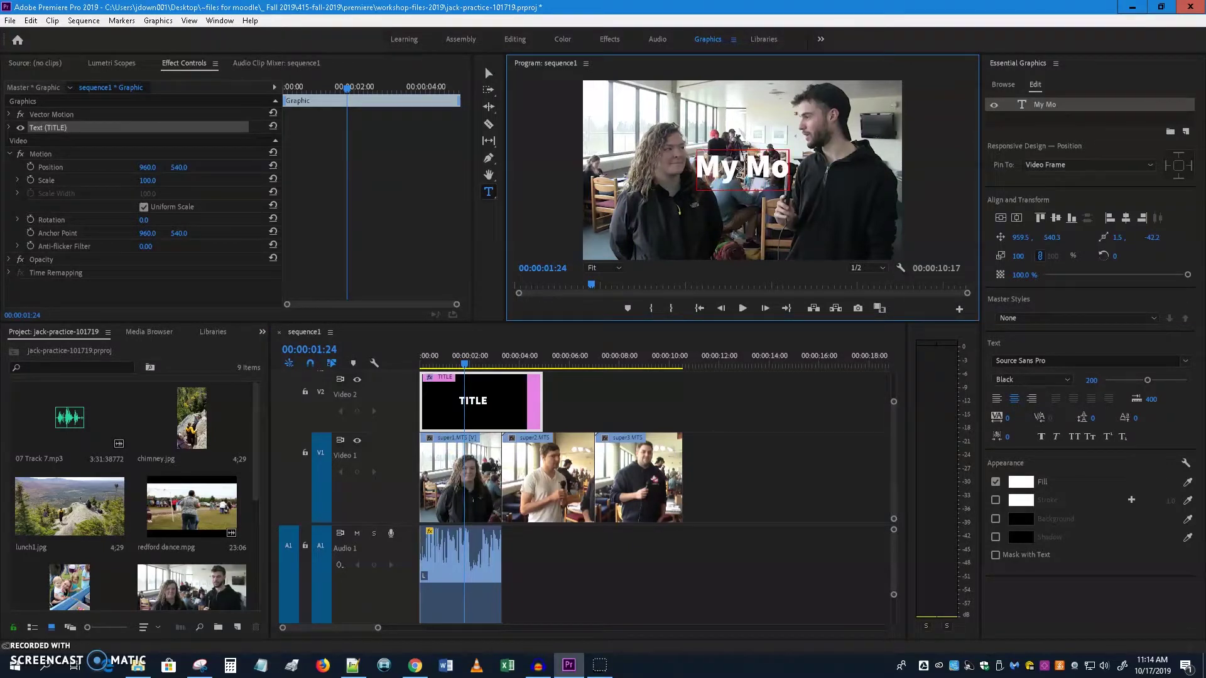
text(vie)
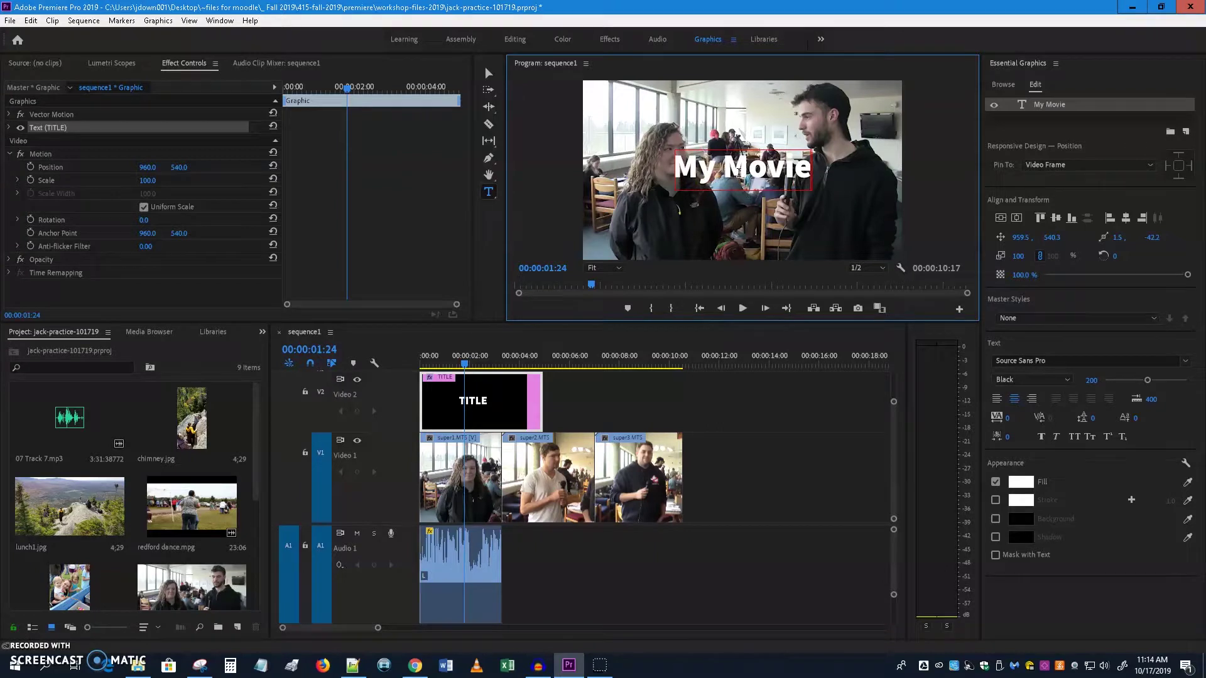
text(!)
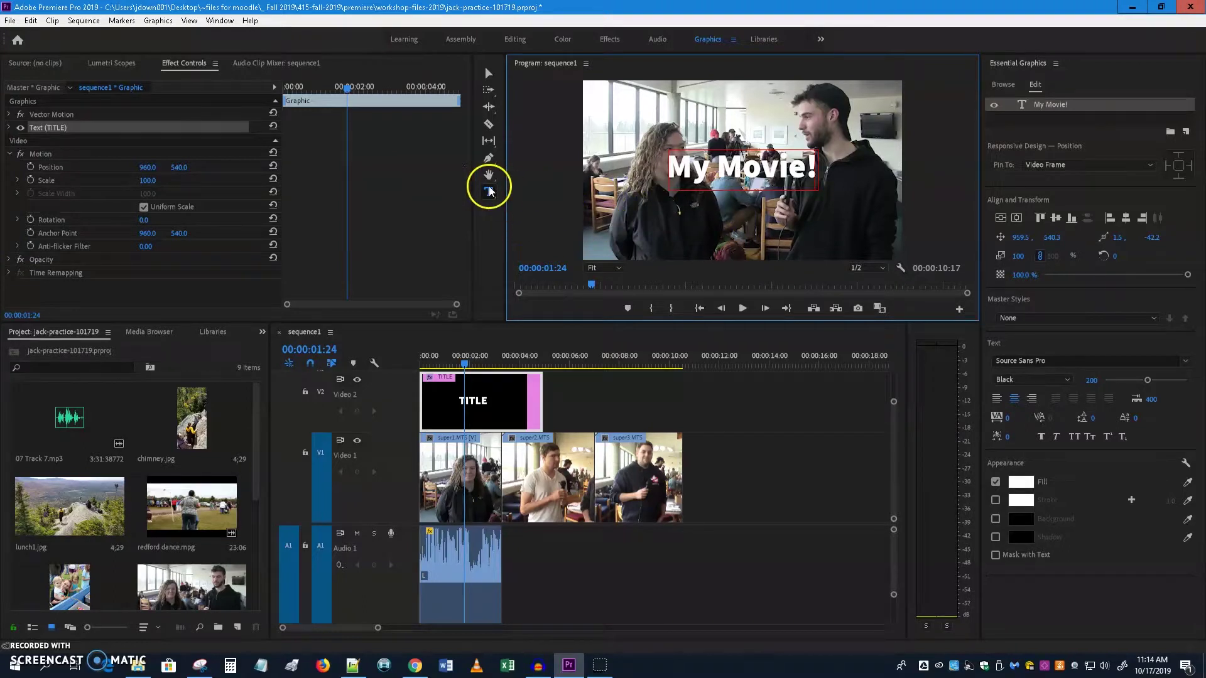
- Add a second text box reading "Type more" below "My Movie!" and widen it to fit on one line
drag(659, 200, 779, 230)
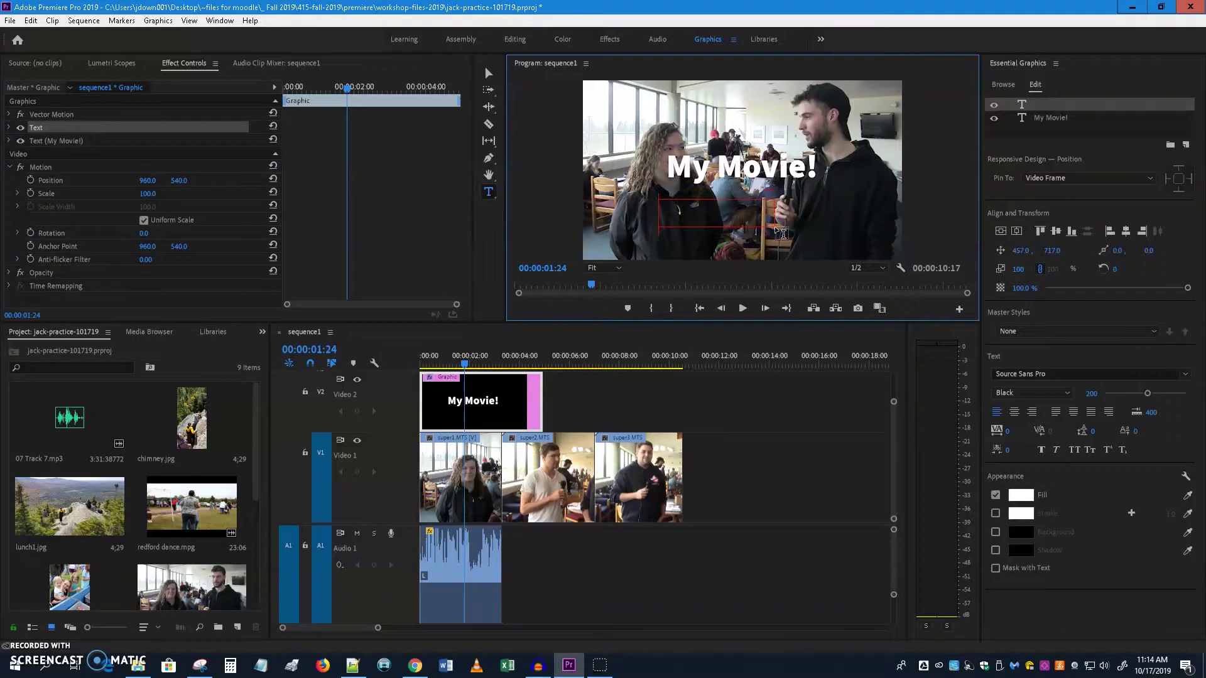
text(Type more)
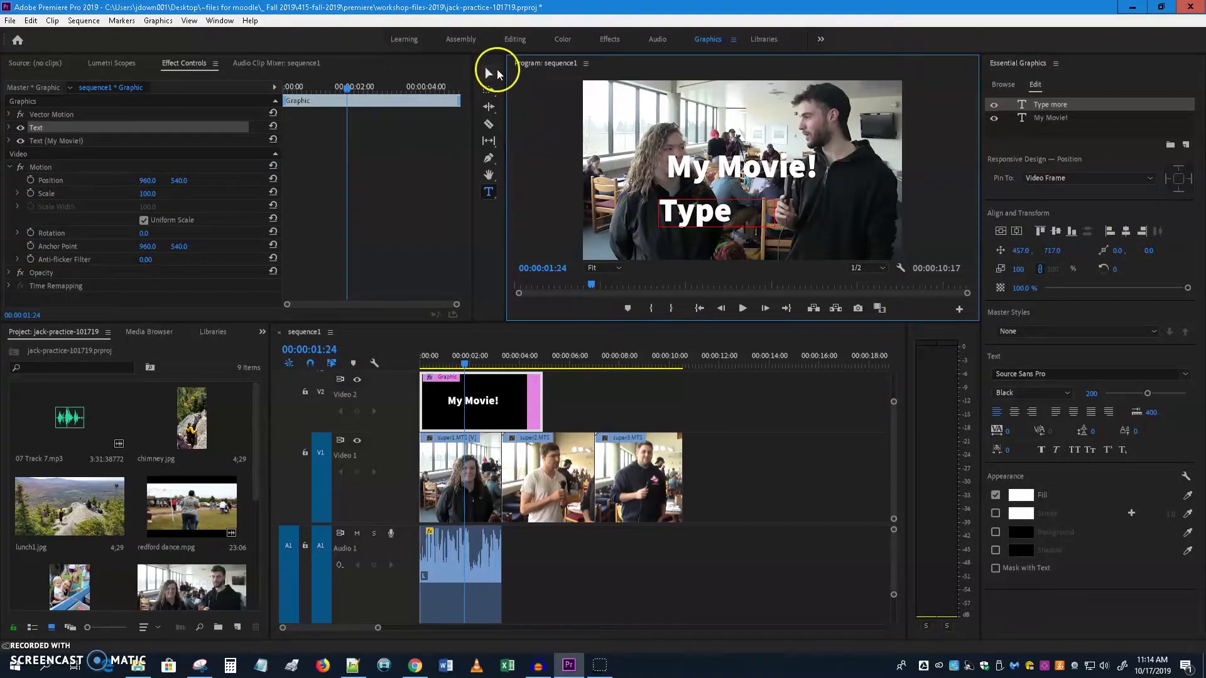
click(490, 72)
click(787, 214)
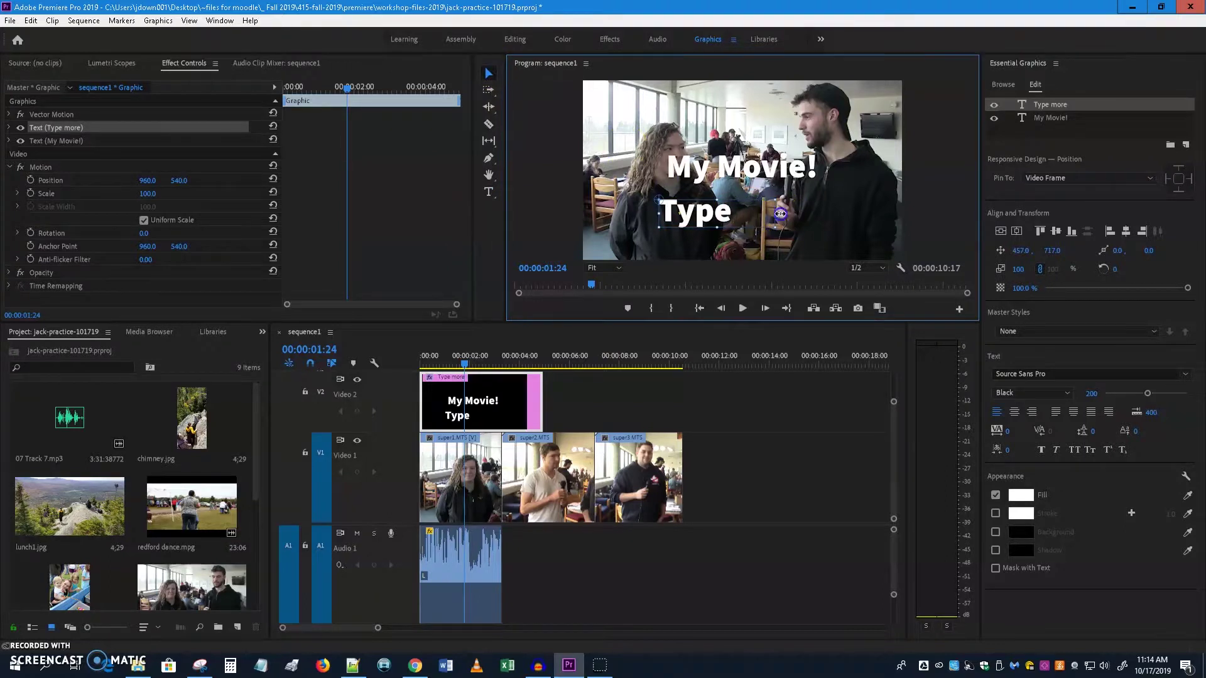
click(740, 220)
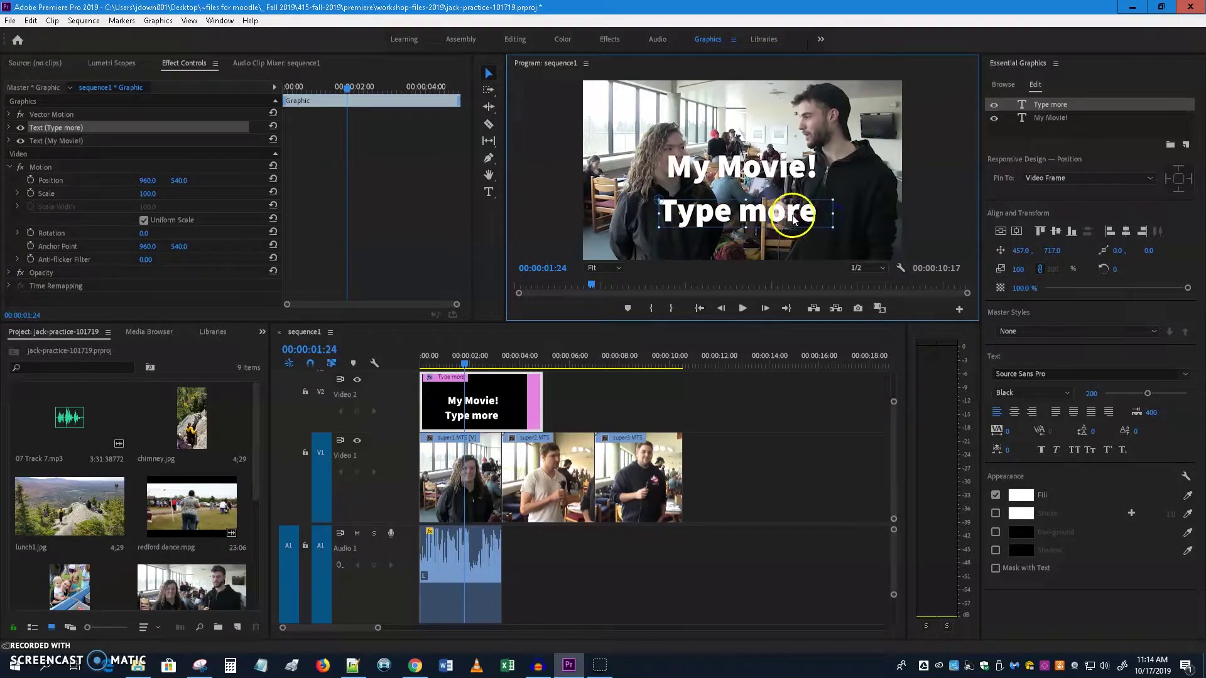
- Format the "Type more" text with the Light font style, size 119 and centred alignment
double_click(741, 220)
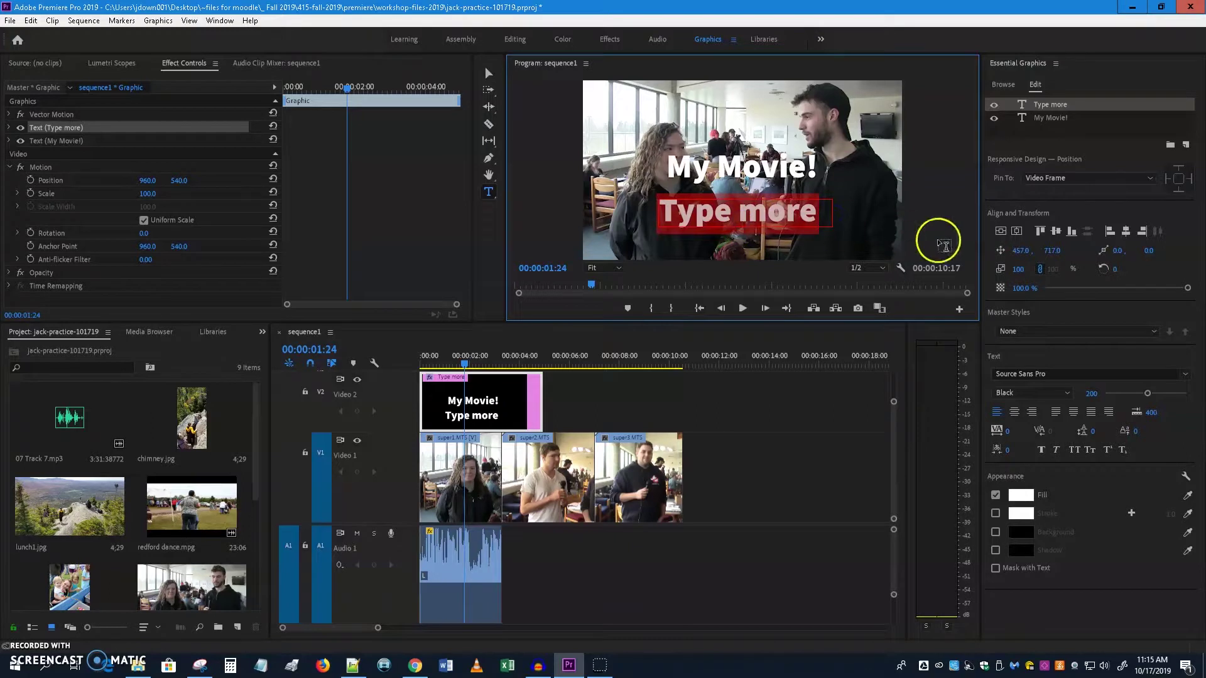
click(1061, 393)
click(1052, 415)
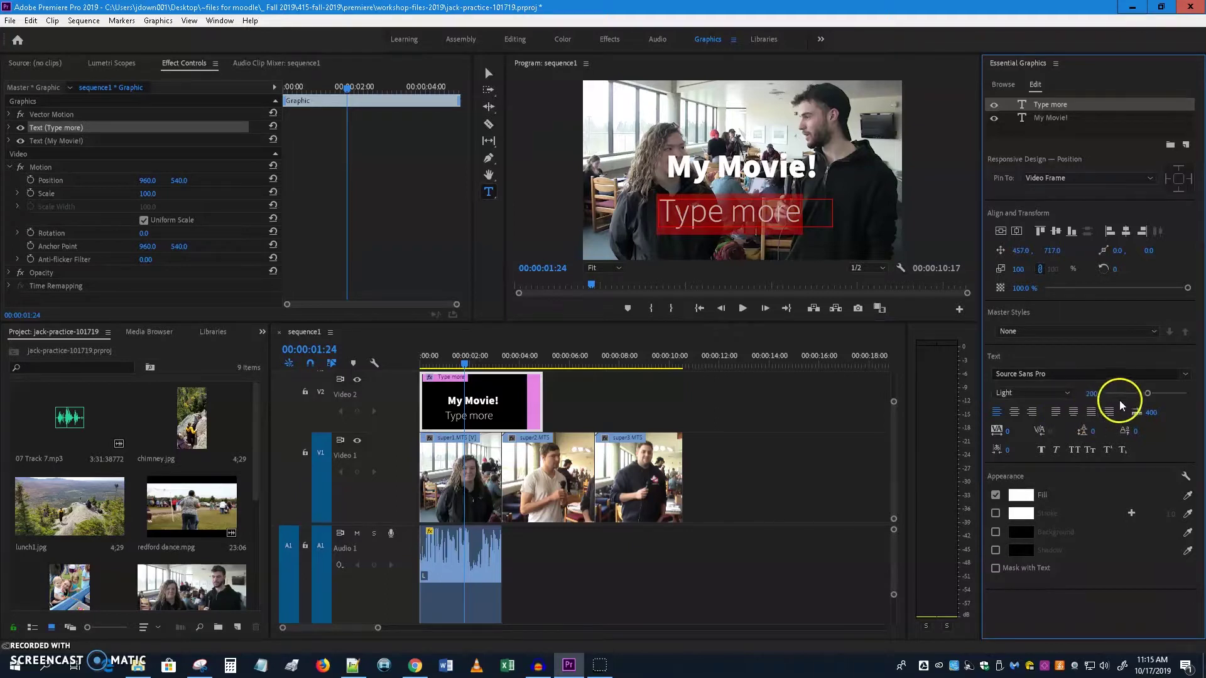
drag(1146, 397, 1133, 282)
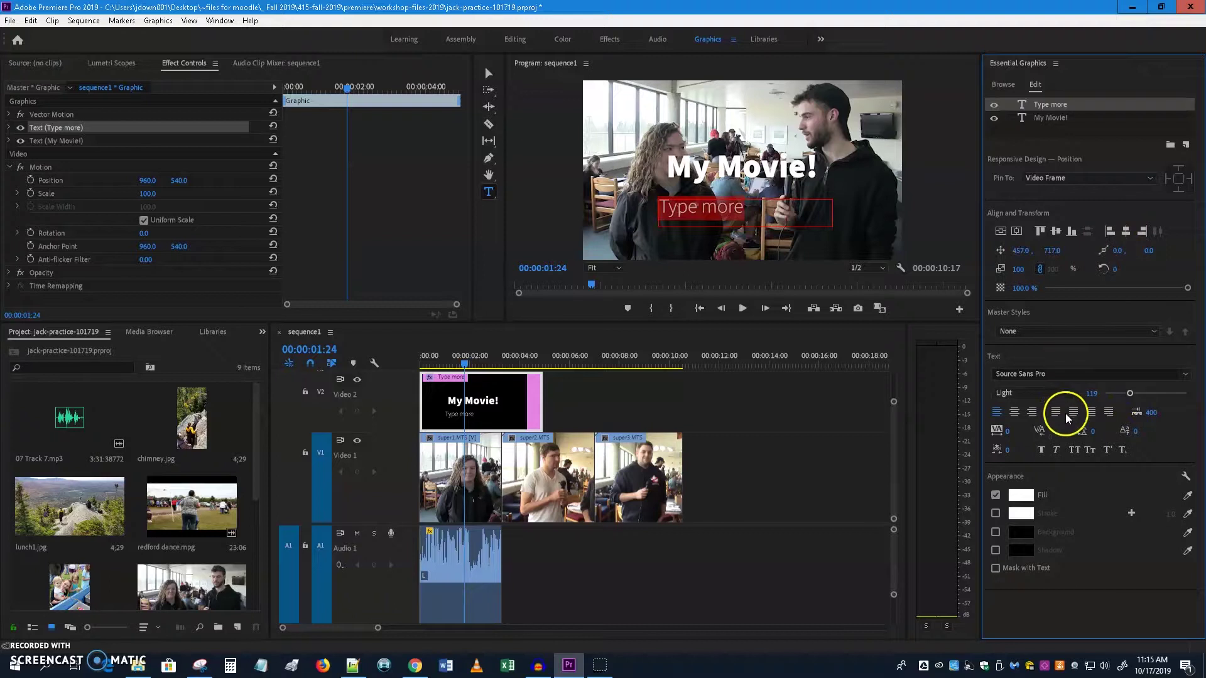
click(1015, 412)
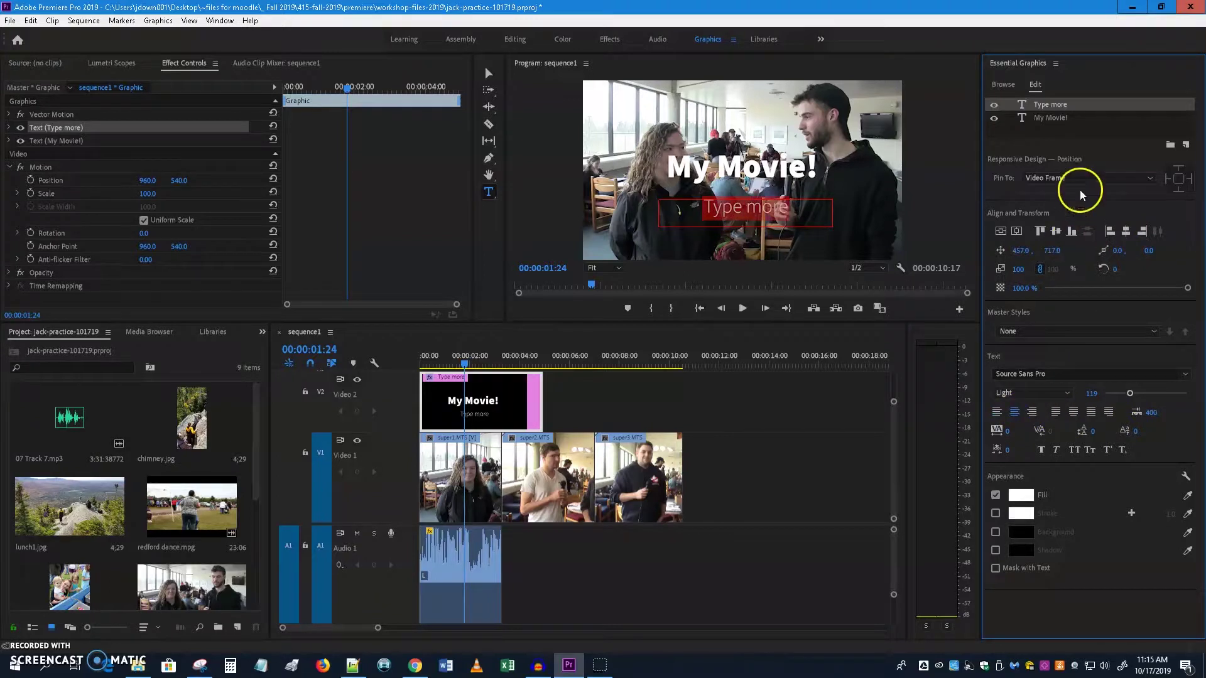
click(1005, 84)
click(1034, 84)
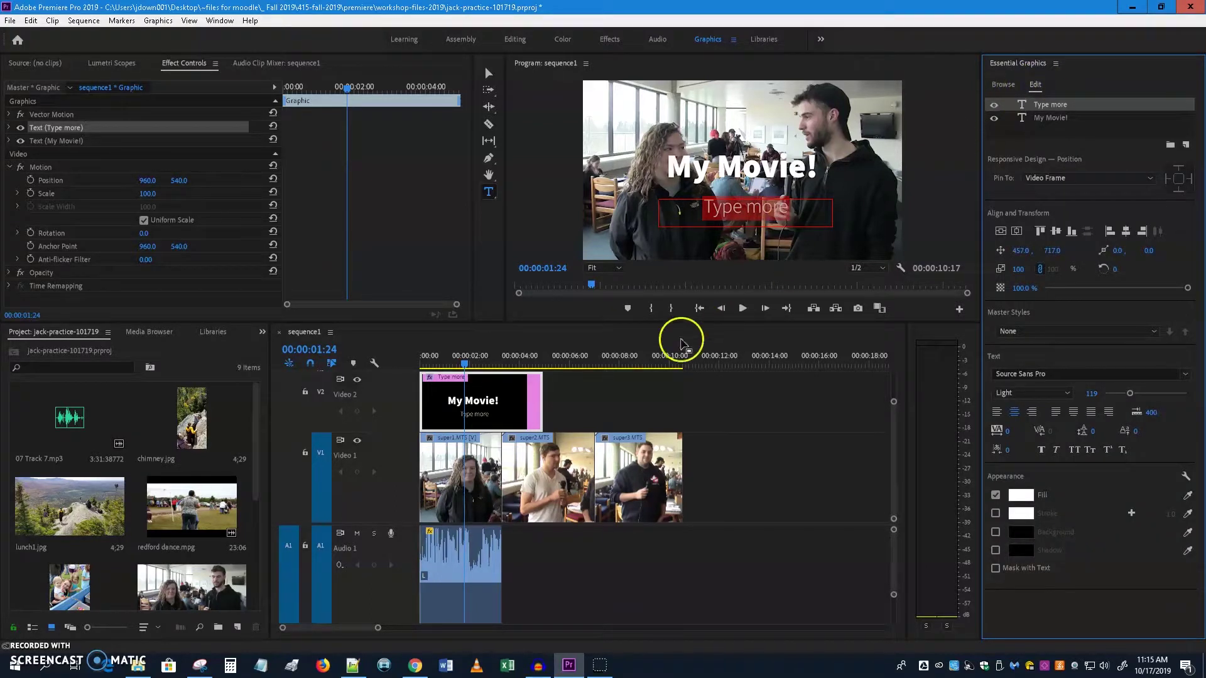
- Move the title clip from track V2 up to track V3, keeping it at the start of sequence1
click(720, 206)
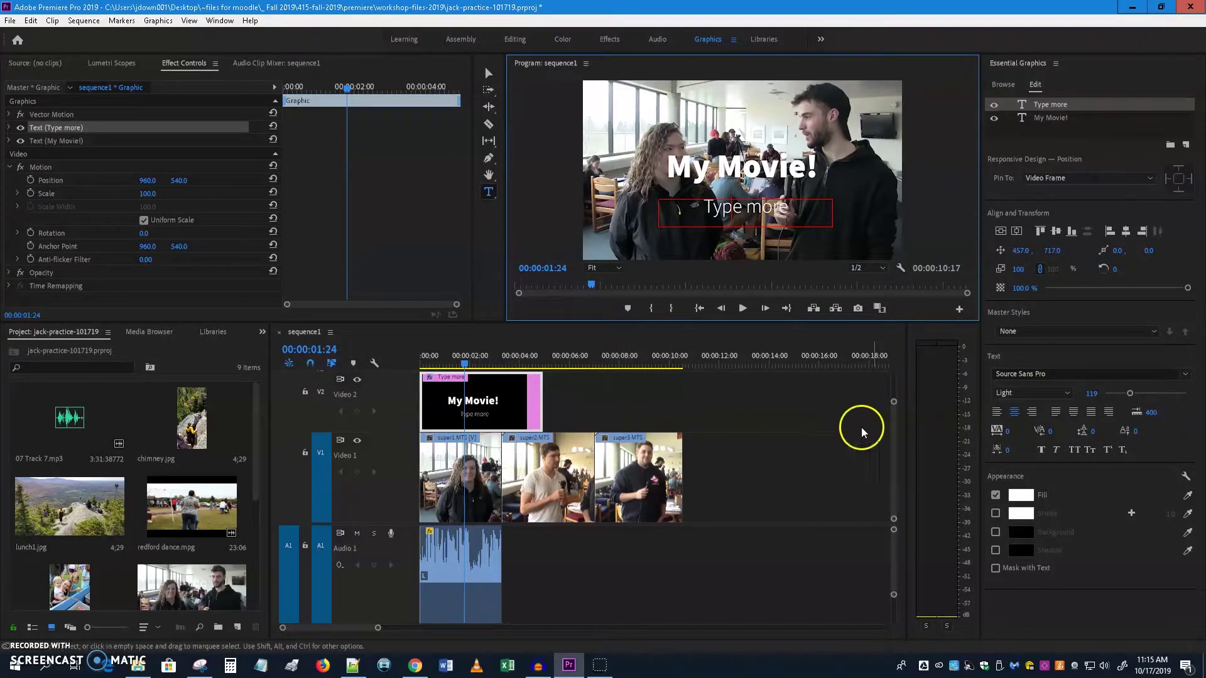
drag(892, 446, 891, 431)
drag(449, 493, 449, 433)
drag(894, 447, 894, 454)
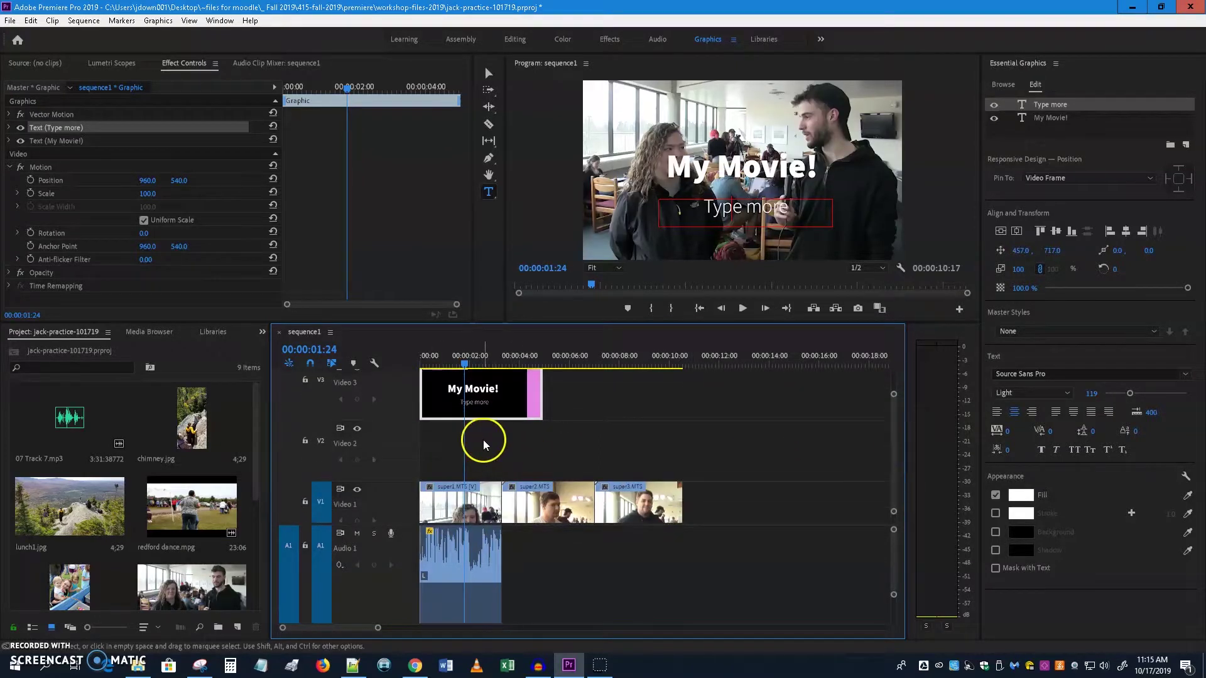
- Search the graphics templates for "solid" and select the Solid Background template
click(1003, 85)
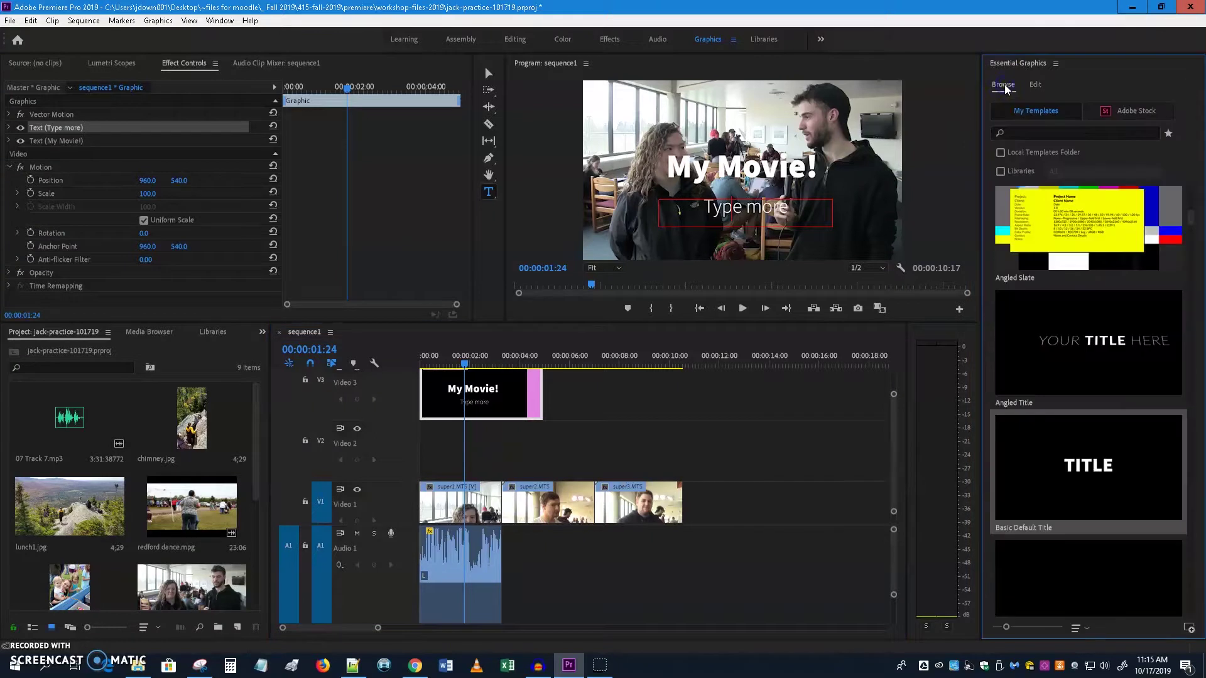
click(1056, 134)
text(solid)
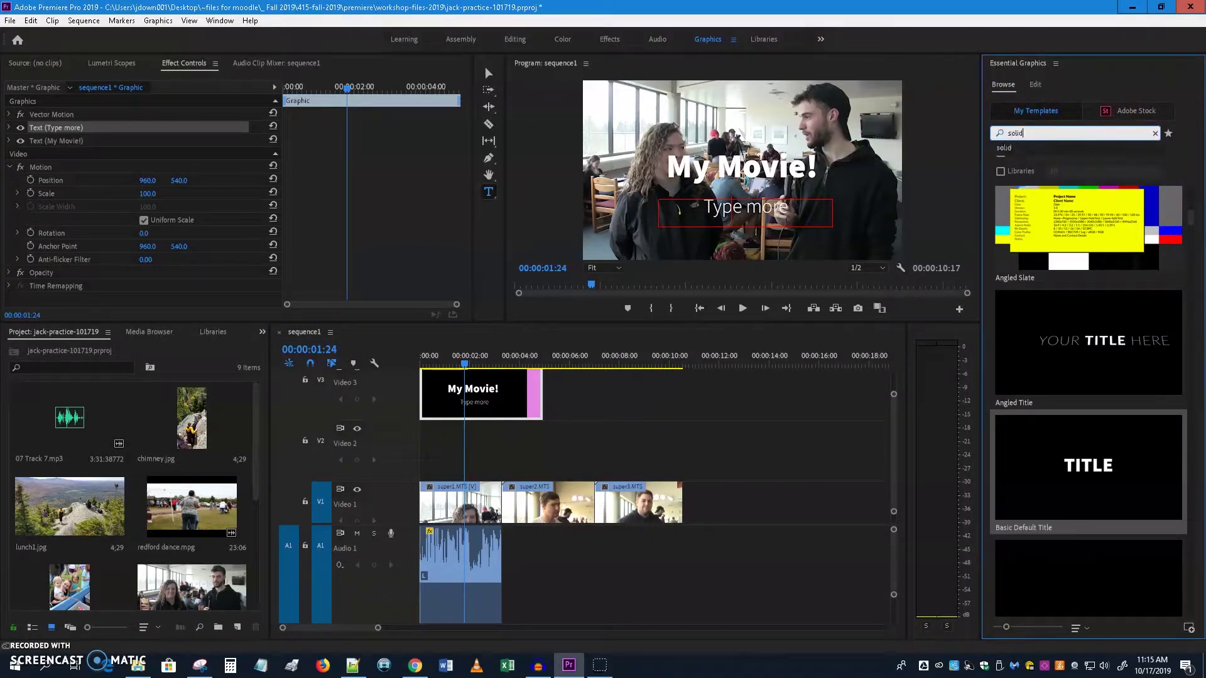
key(Return)
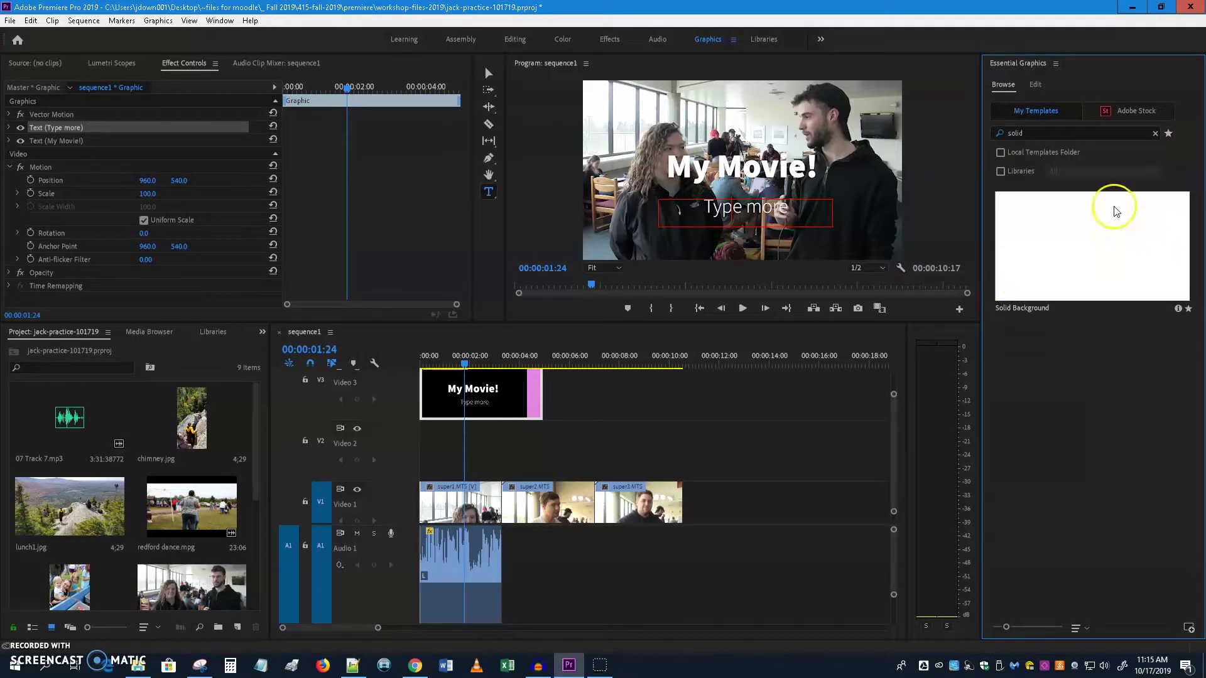
click(1095, 234)
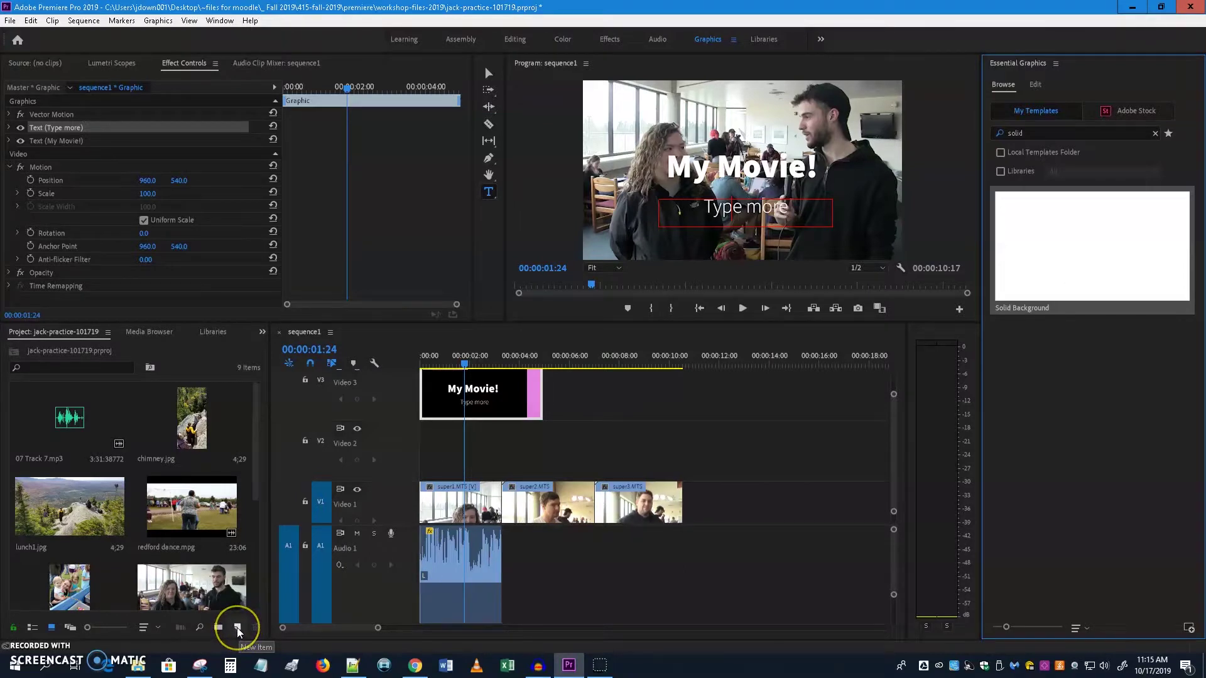
- Start a new color matte at 1920 x 1080, 29.97 fps Non-Drop-Frame, with square pixels
click(11, 21)
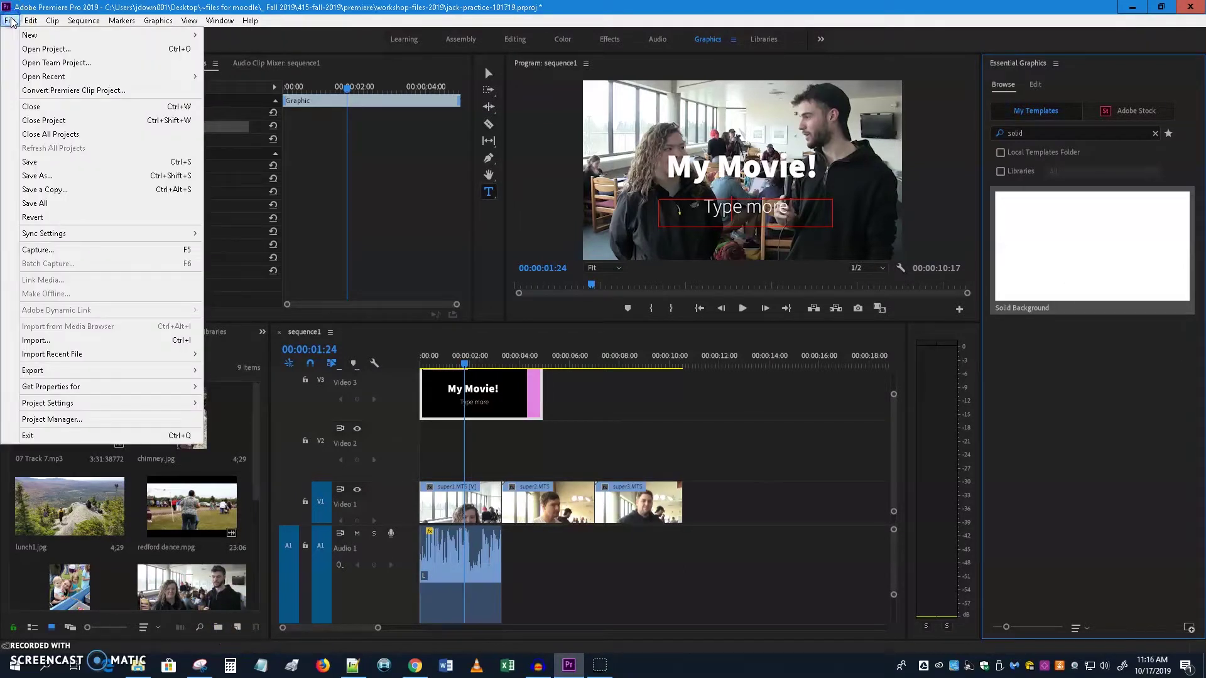
mouse_move(62, 34)
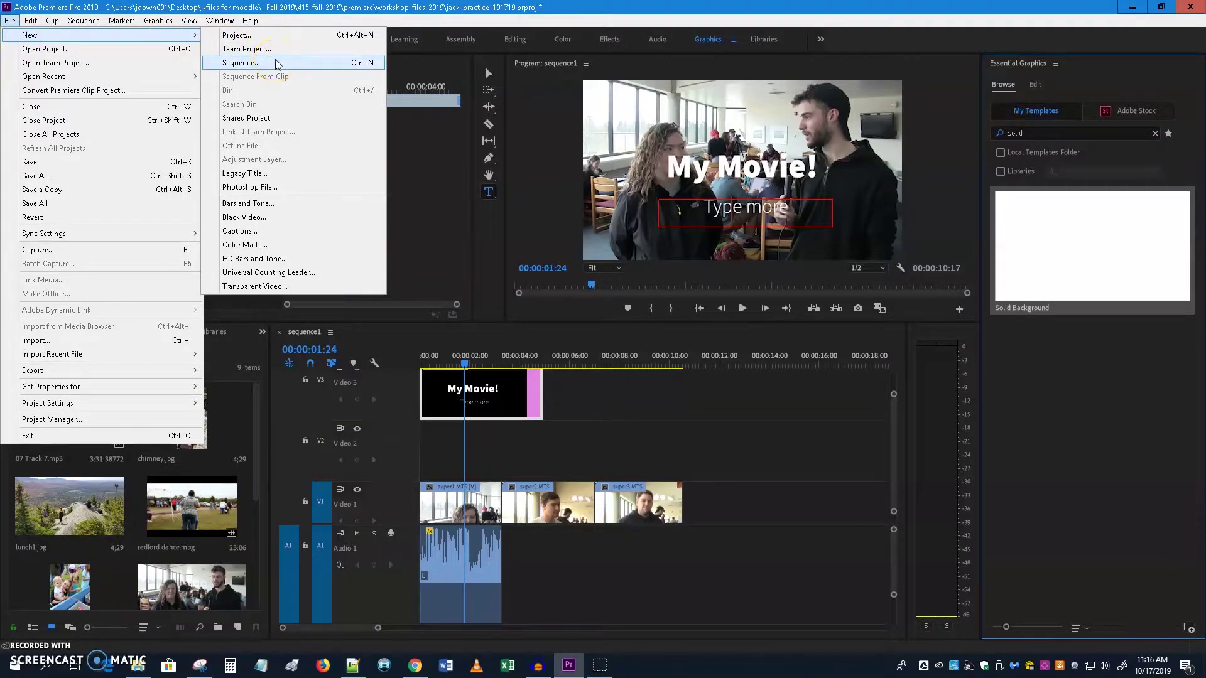
click(251, 245)
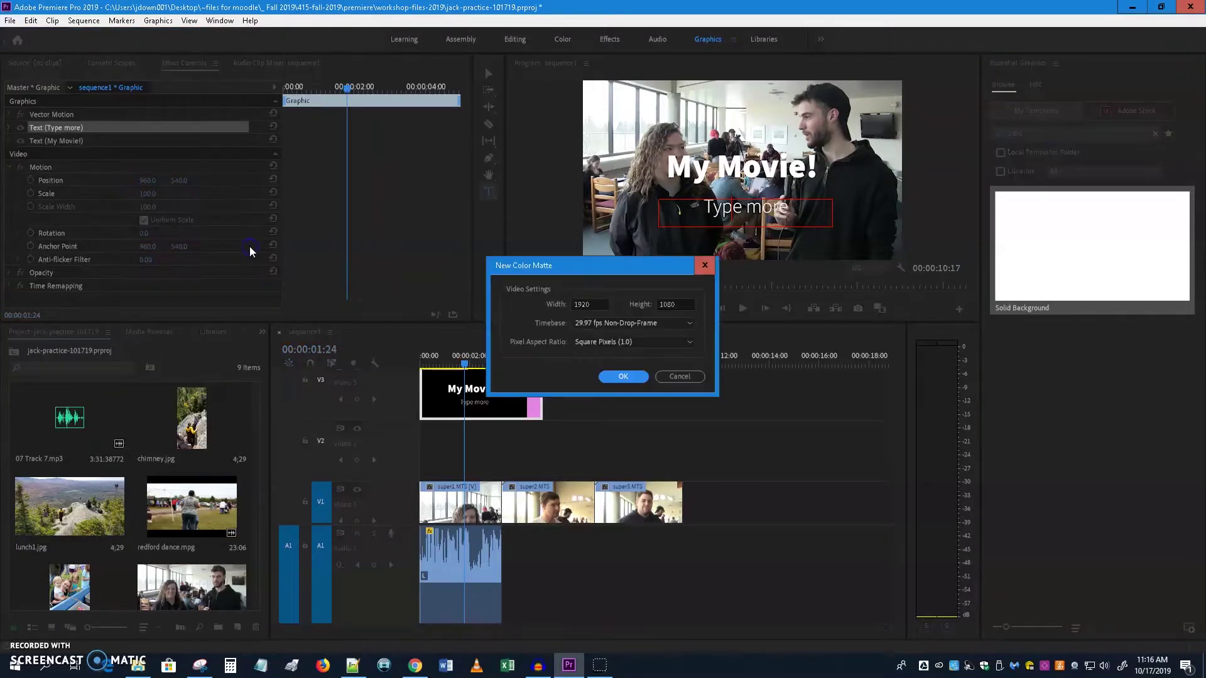
click(628, 377)
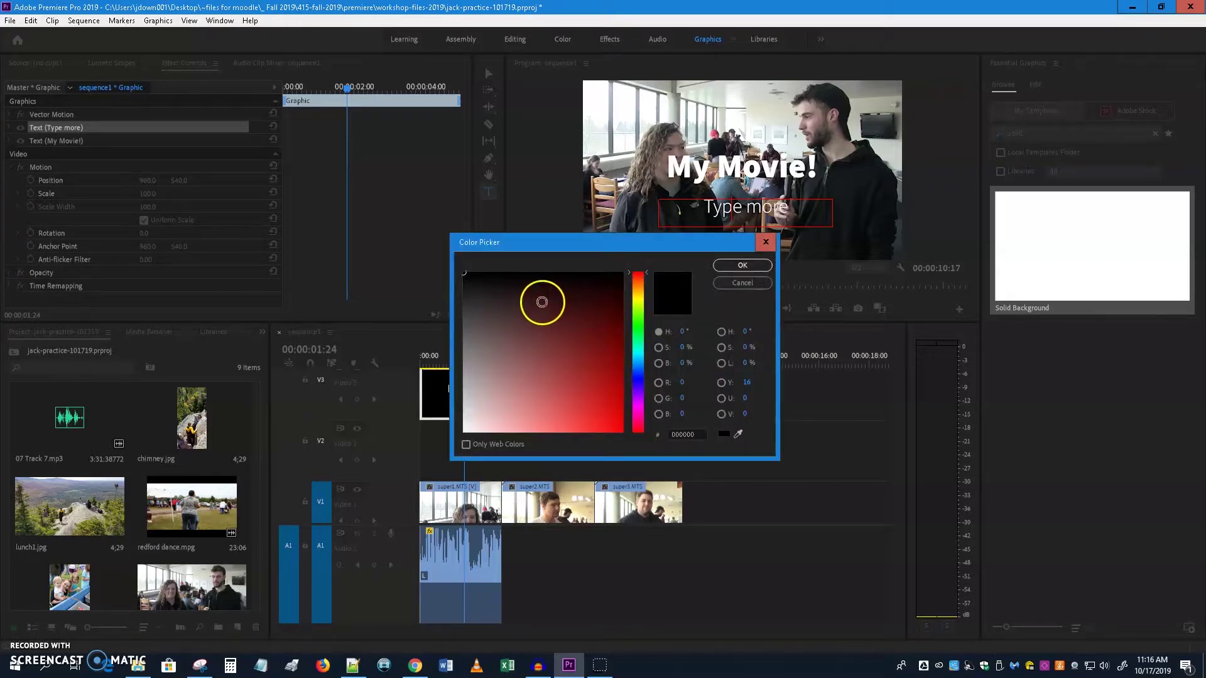
- Choose black as the matte's color and name the matte "black"
click(618, 274)
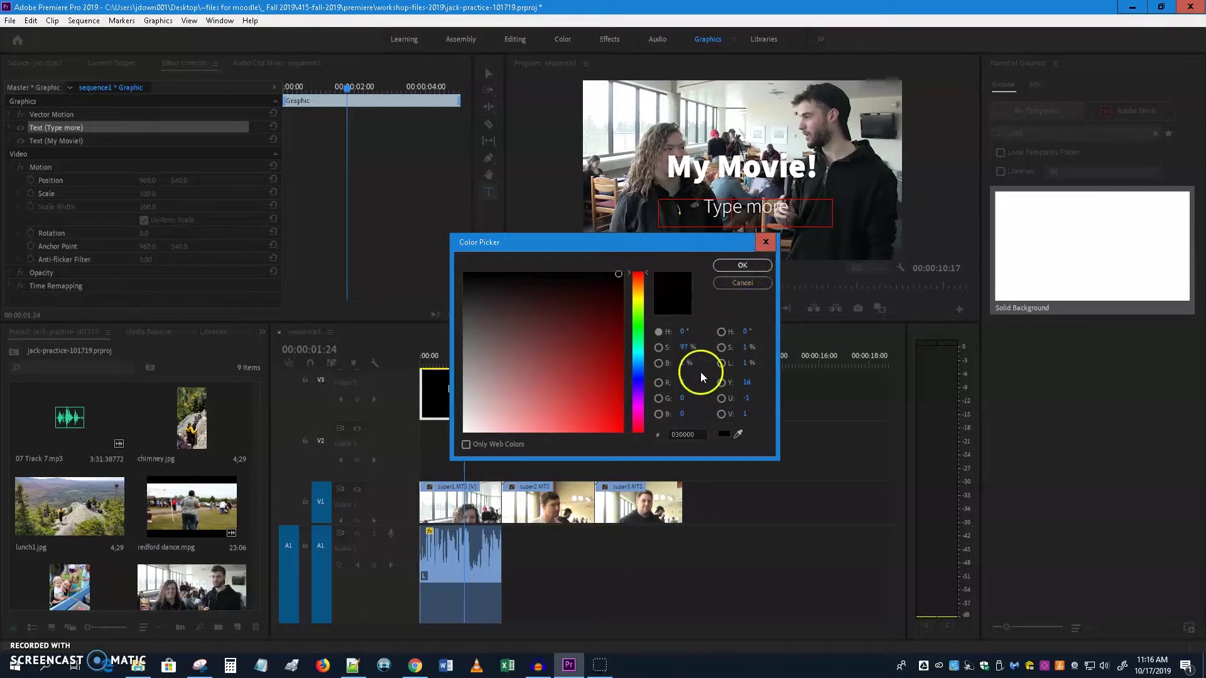
click(680, 383)
click(682, 384)
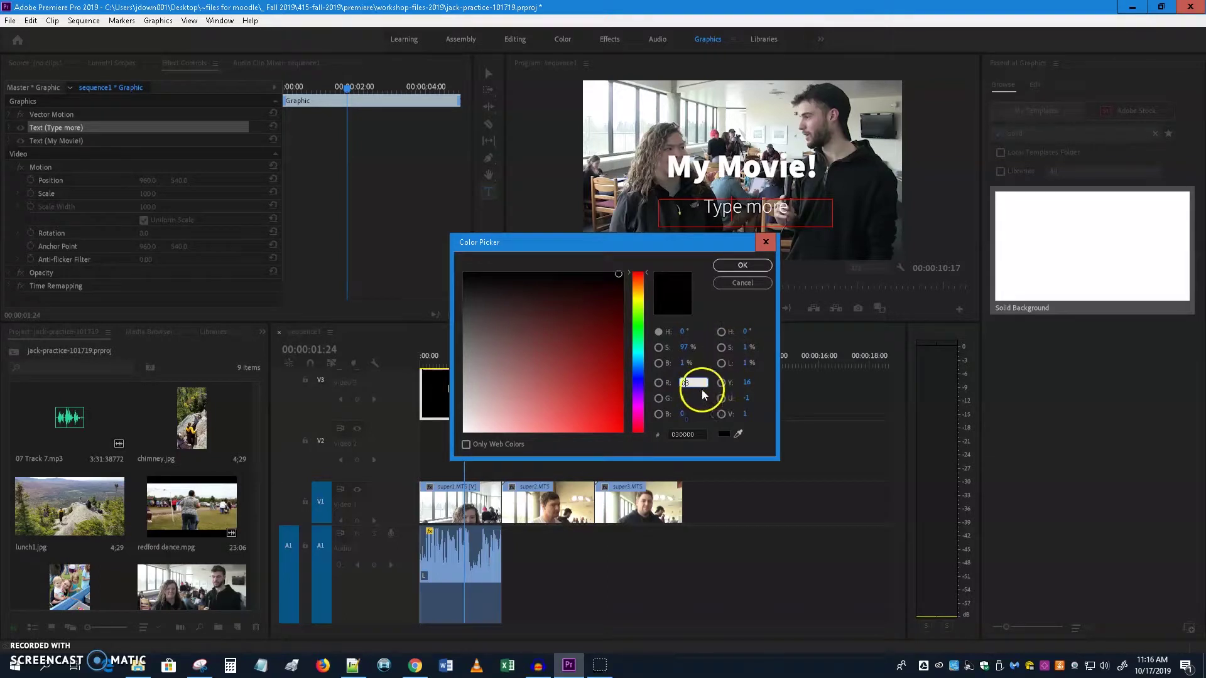
key(BackSpace)
key(BackSpace)
click(746, 267)
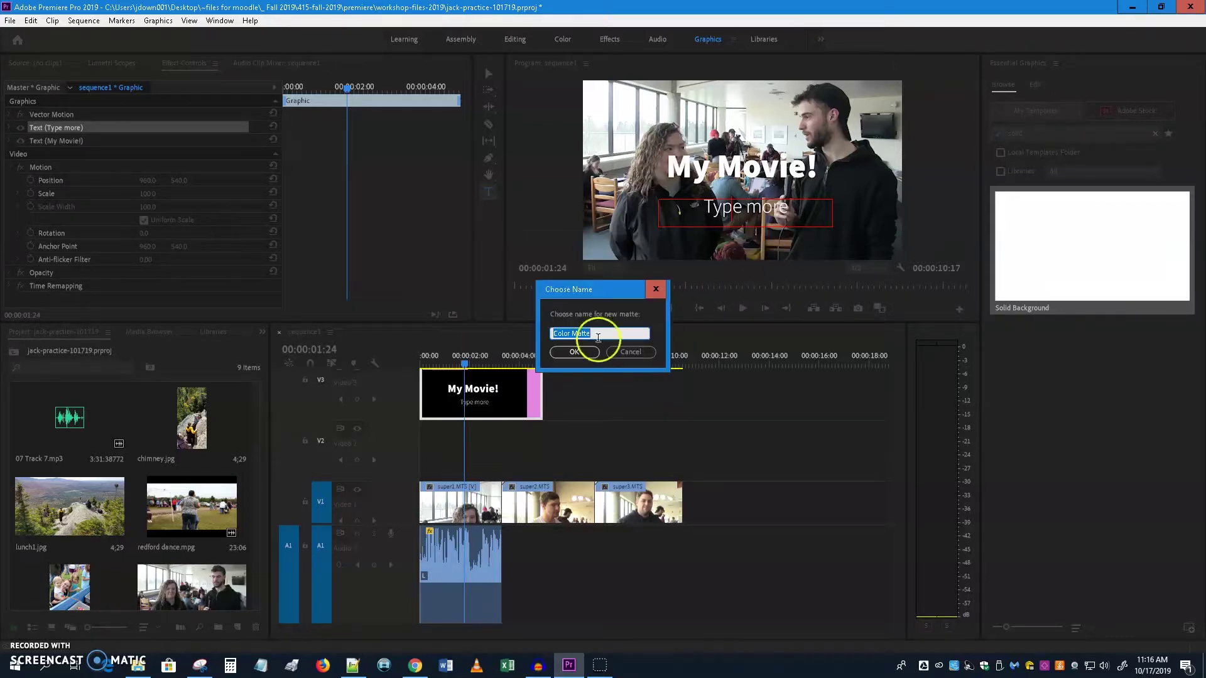
text(black)
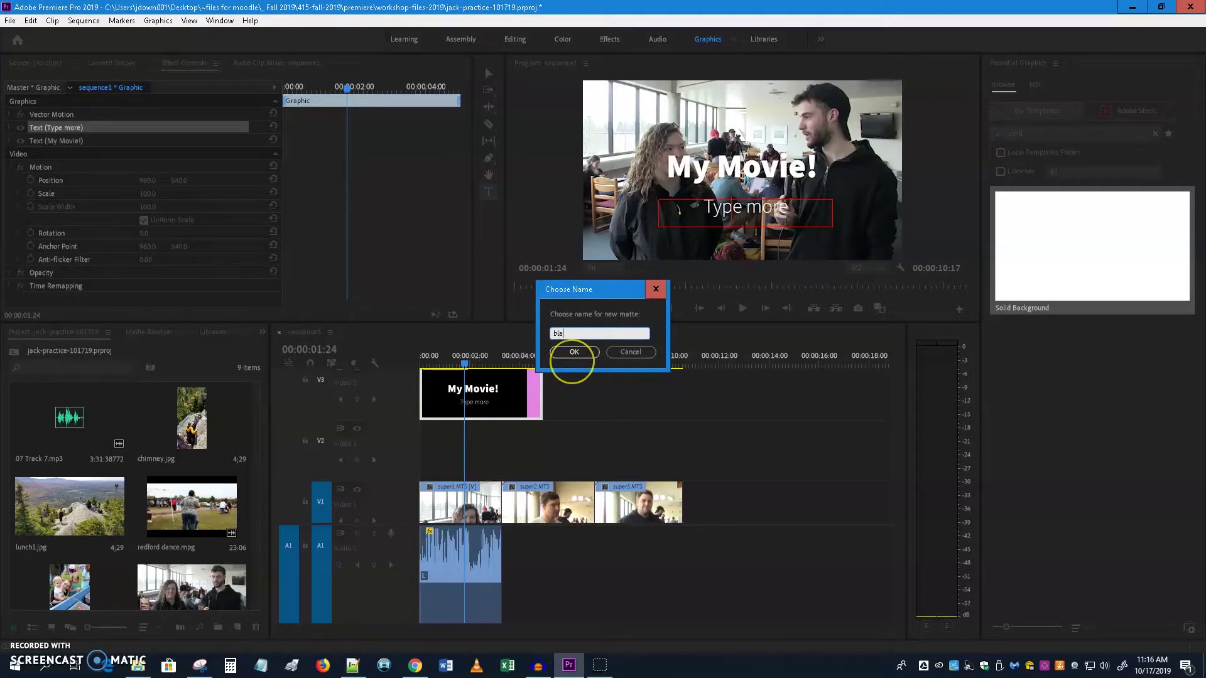
click(578, 358)
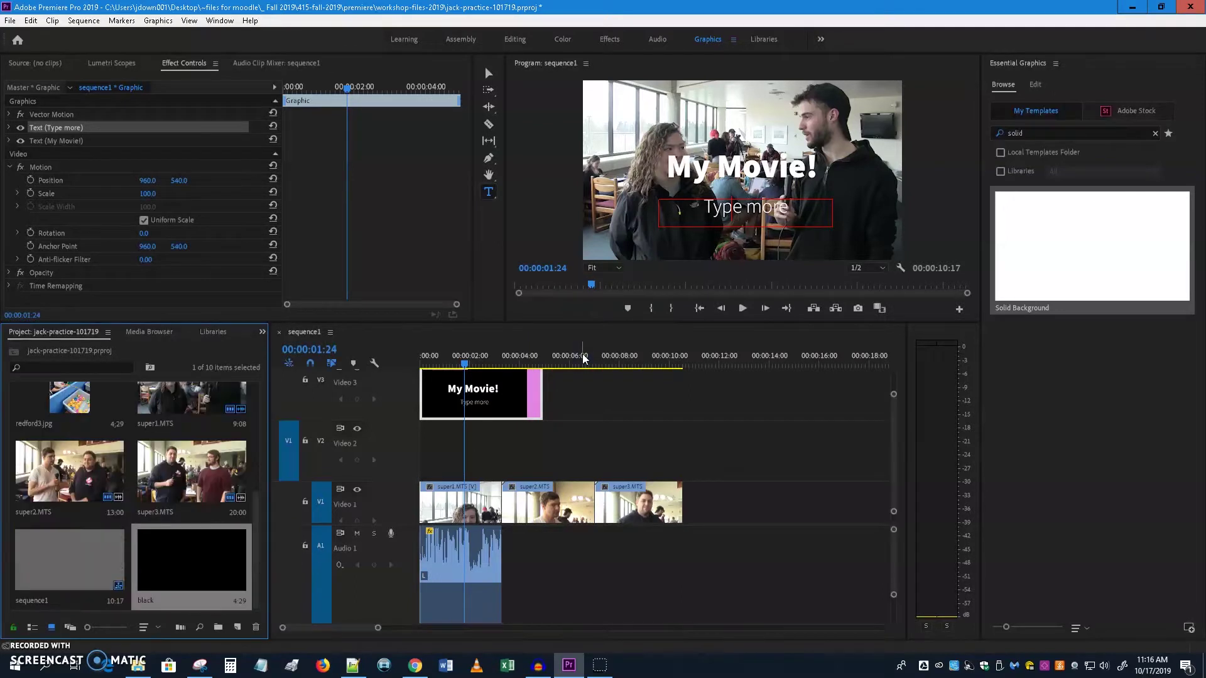
- Place the black matte on track V2 at the start of sequence1, directly beneath the "My Movie!" title
drag(161, 576, 422, 462)
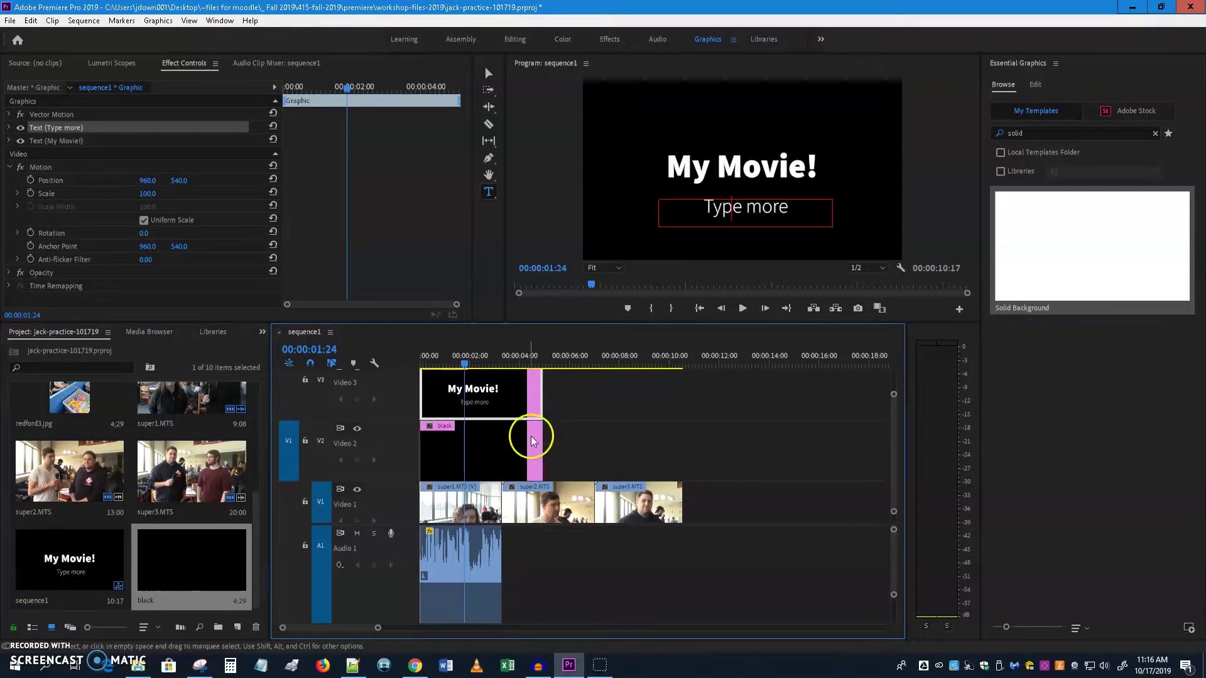
click(486, 438)
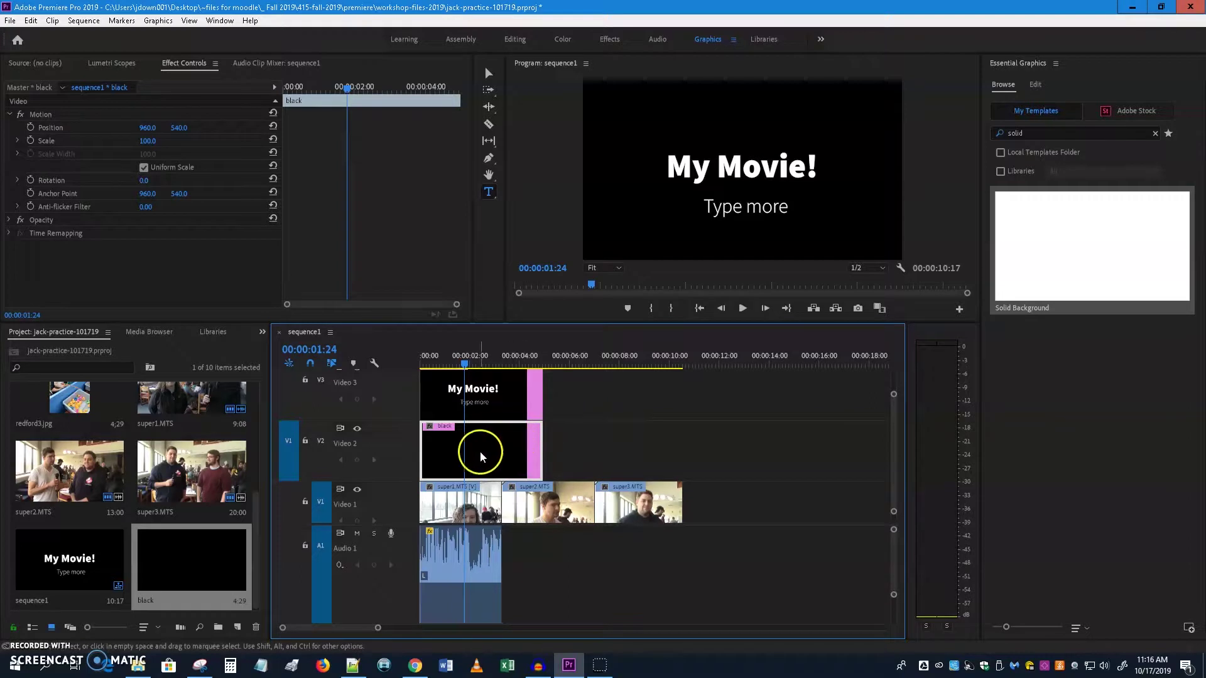
click(513, 450)
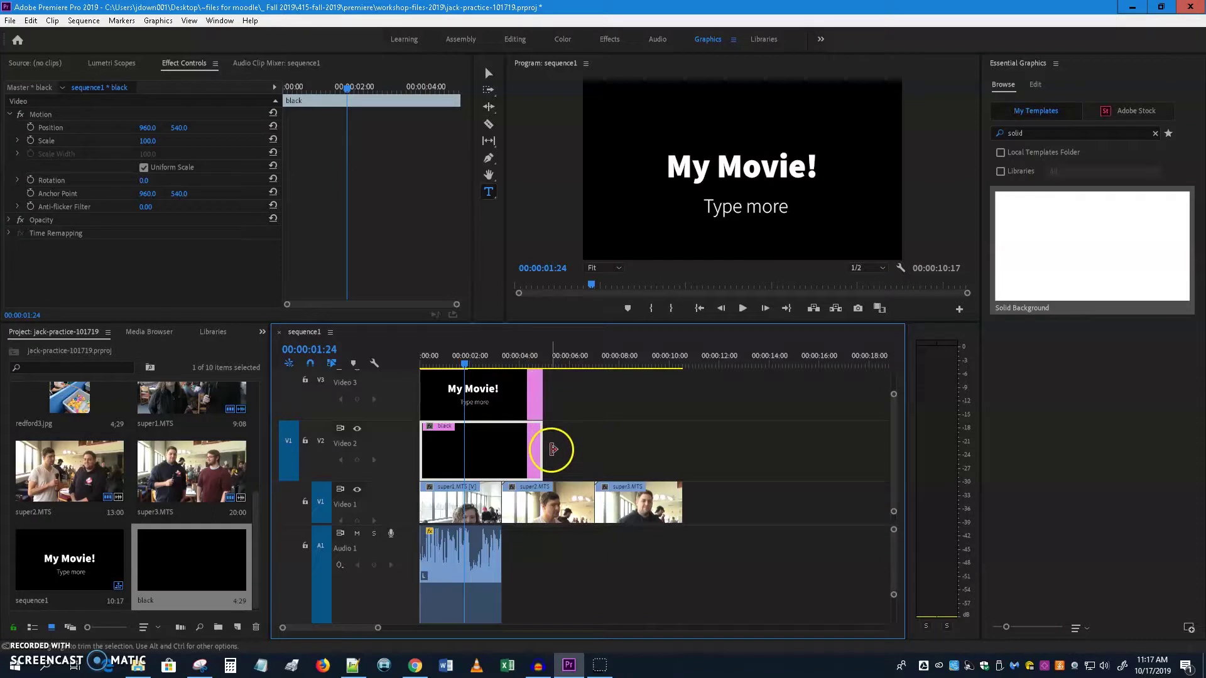
drag(531, 462, 500, 443)
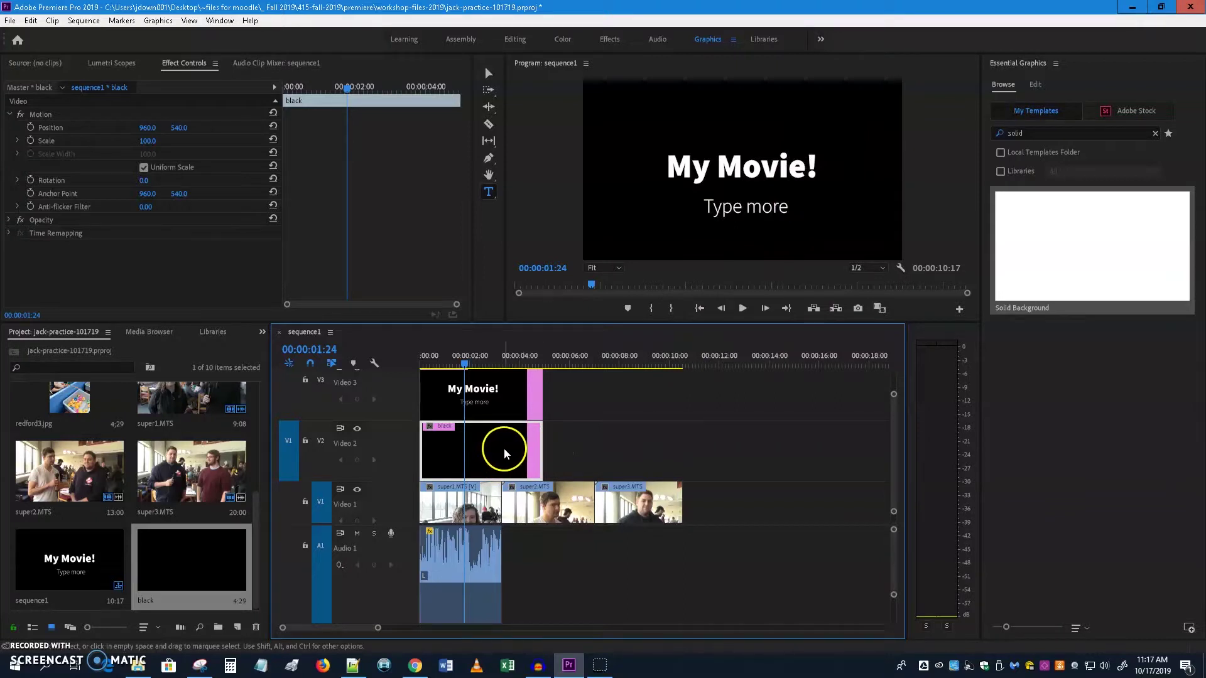
- Slide the black matte along V2 to start near the title clip's end, and move the "My Movie!" text slightly off centre
drag(497, 430, 609, 433)
click(476, 394)
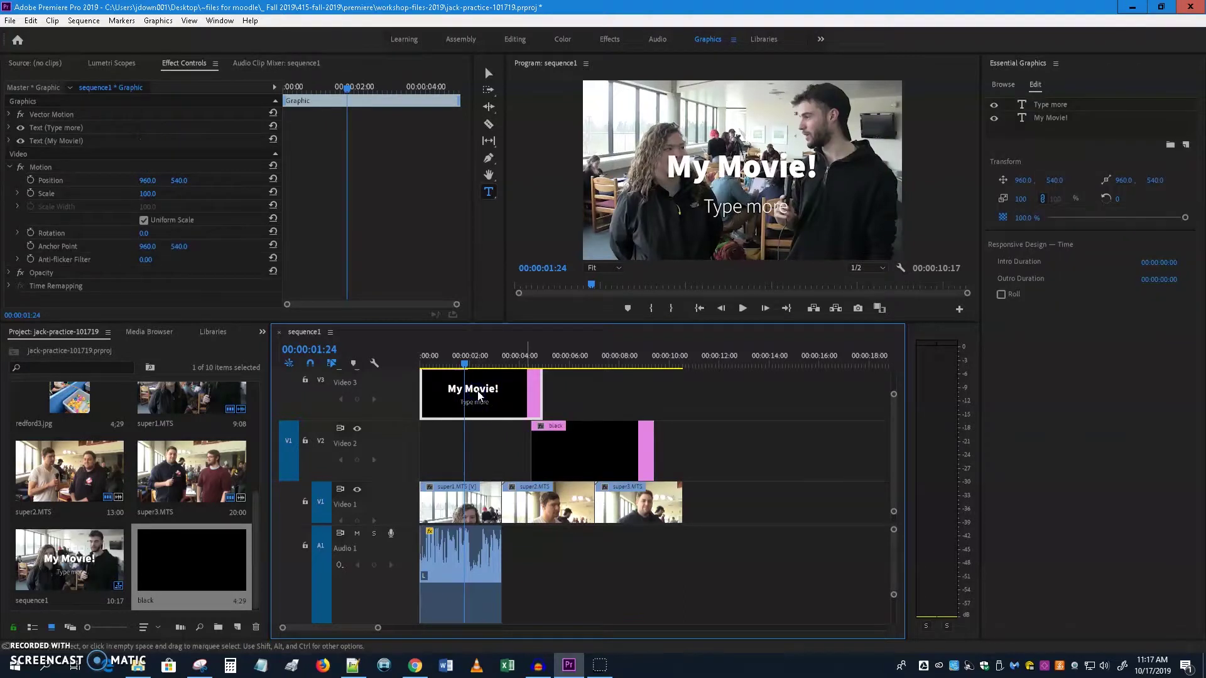
click(732, 155)
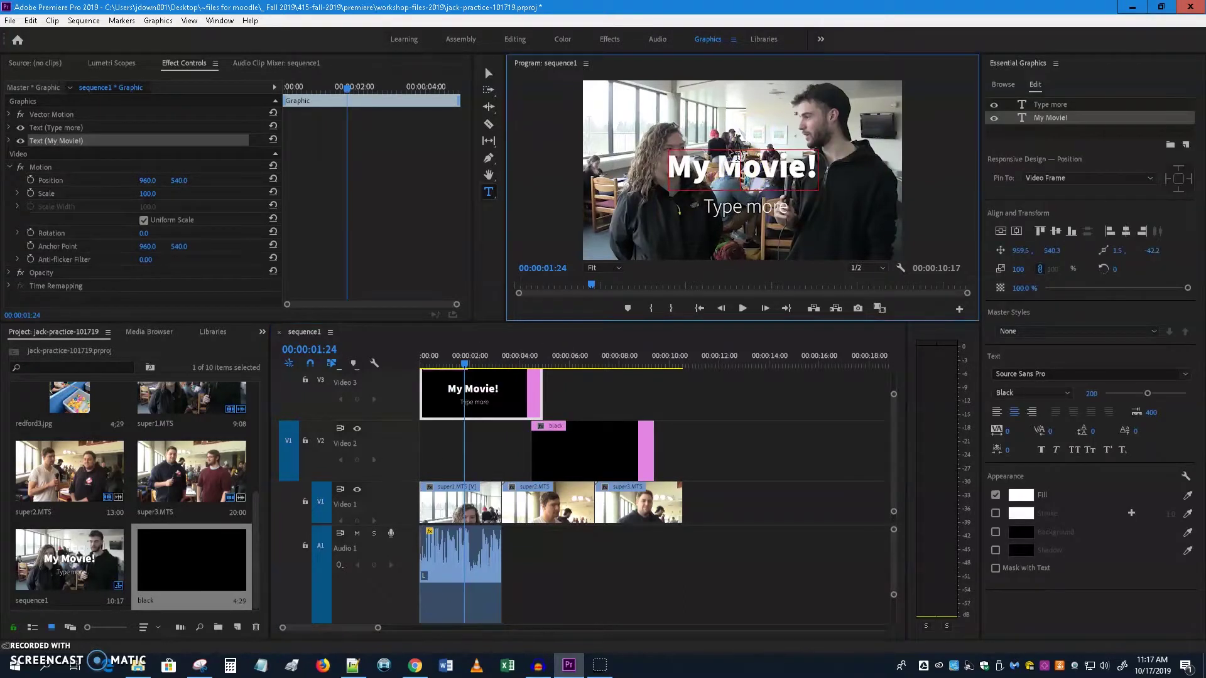
click(489, 73)
click(705, 160)
mouse_move(705, 159)
mouse_down()
mouse_move(641, 154)
mouse_move(668, 154)
mouse_move(647, 130)
mouse_move(717, 162)
mouse_up()
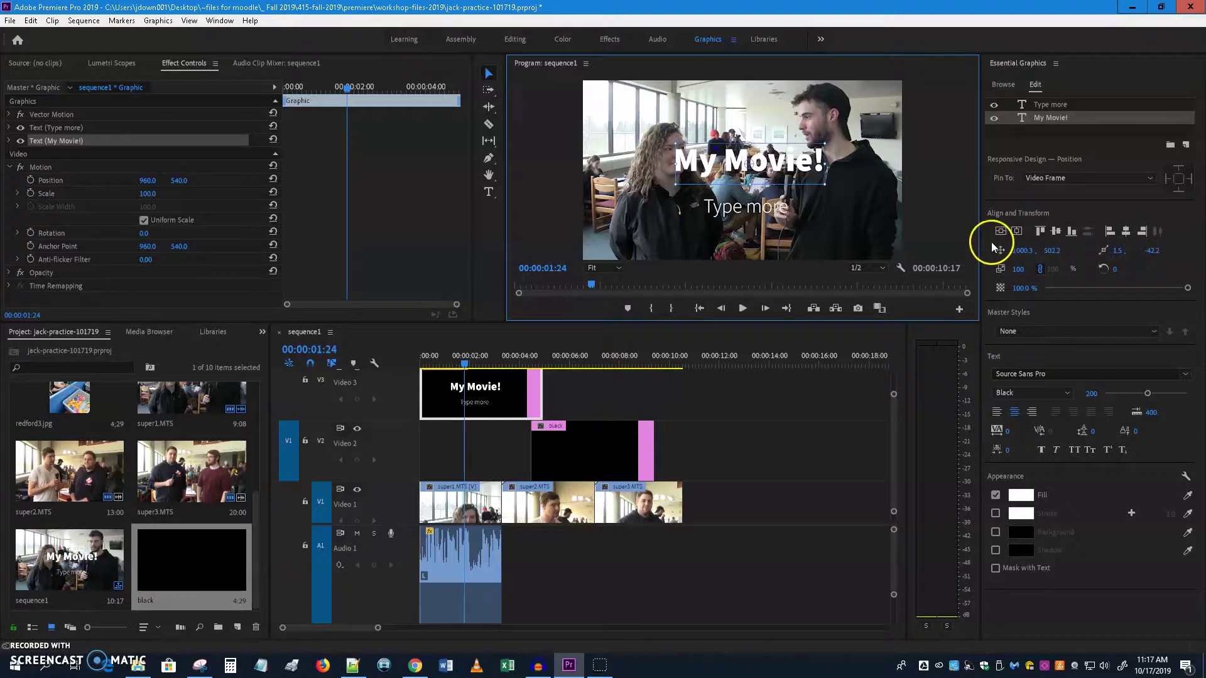
- Centre the "My Movie!" text horizontally and vertically in the frame, and return the black matte to the start of track V2
click(1016, 231)
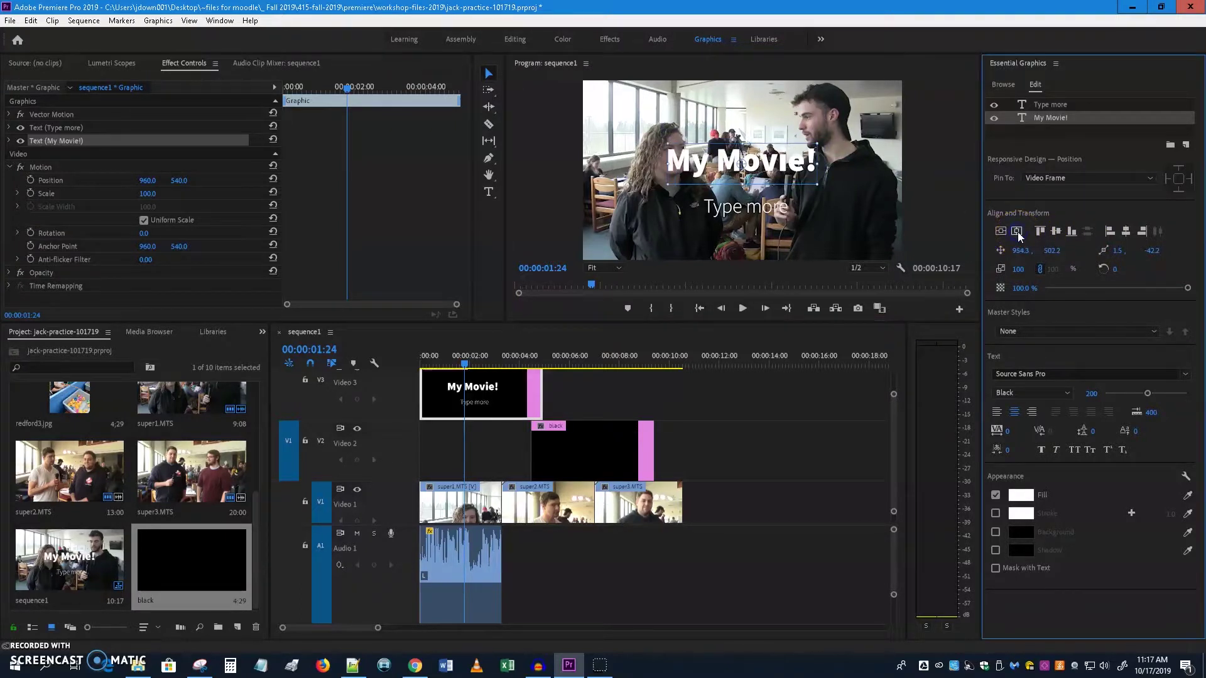
click(1003, 231)
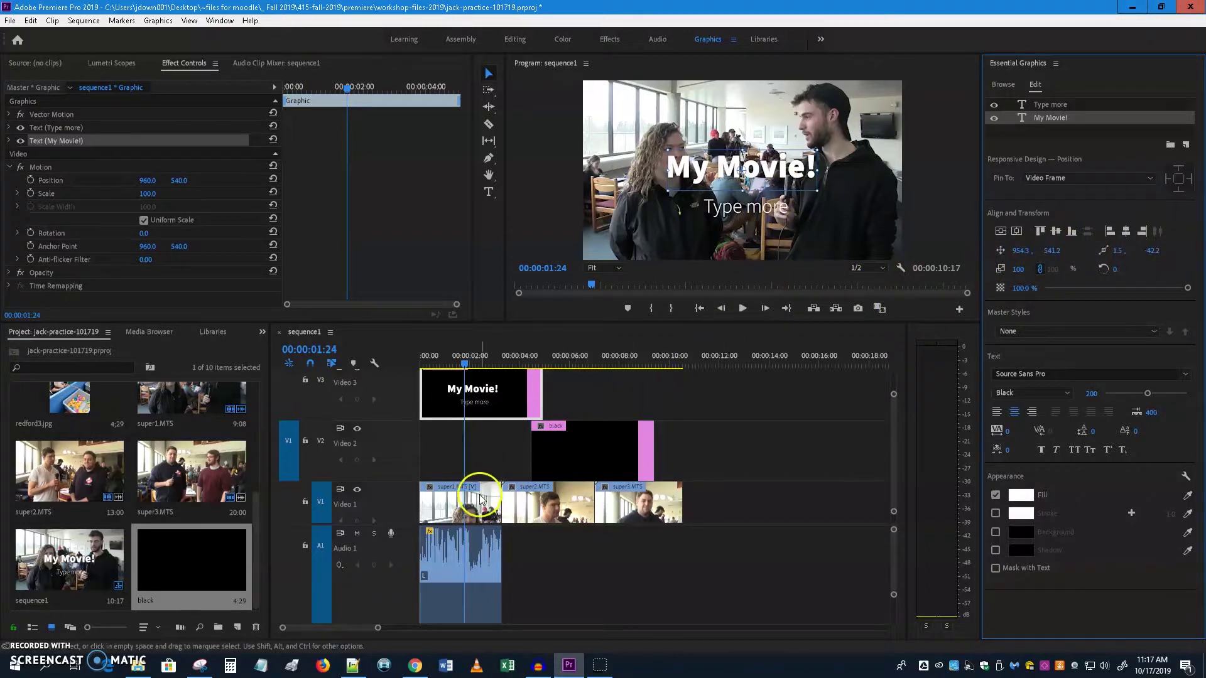
drag(584, 440, 475, 448)
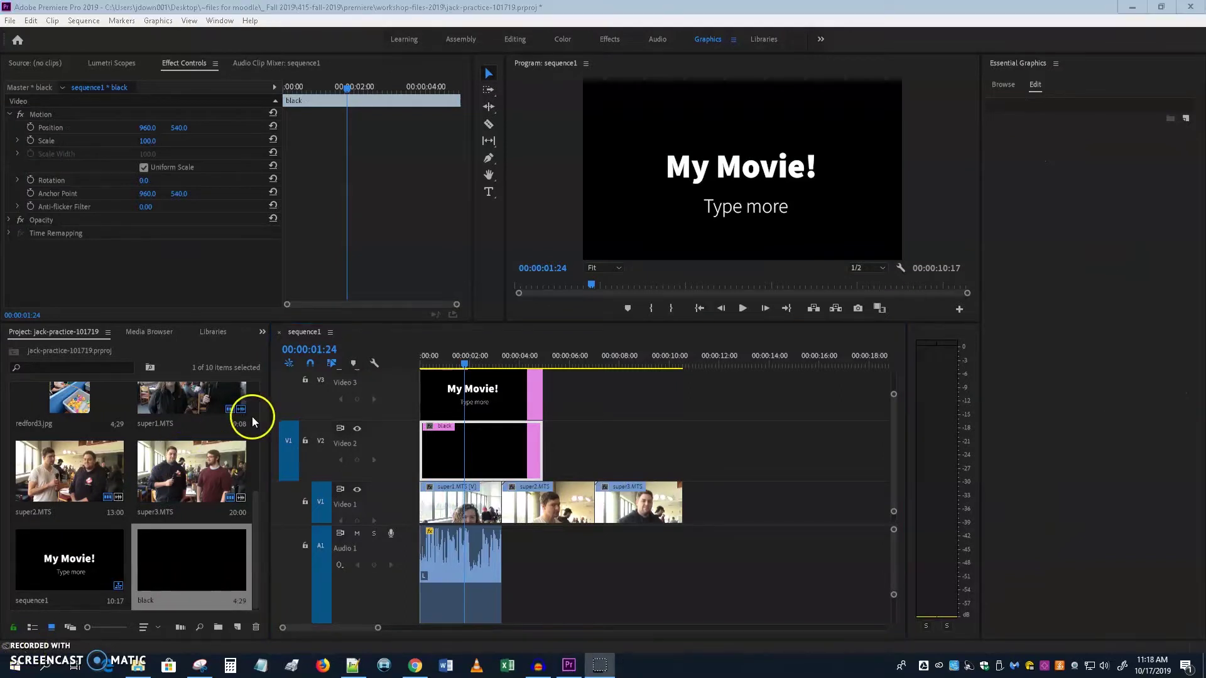
- Append super1.MTS with its audio after the last clip on V1, and place the playhead inside it at 00:00:11:28
drag(181, 408, 684, 510)
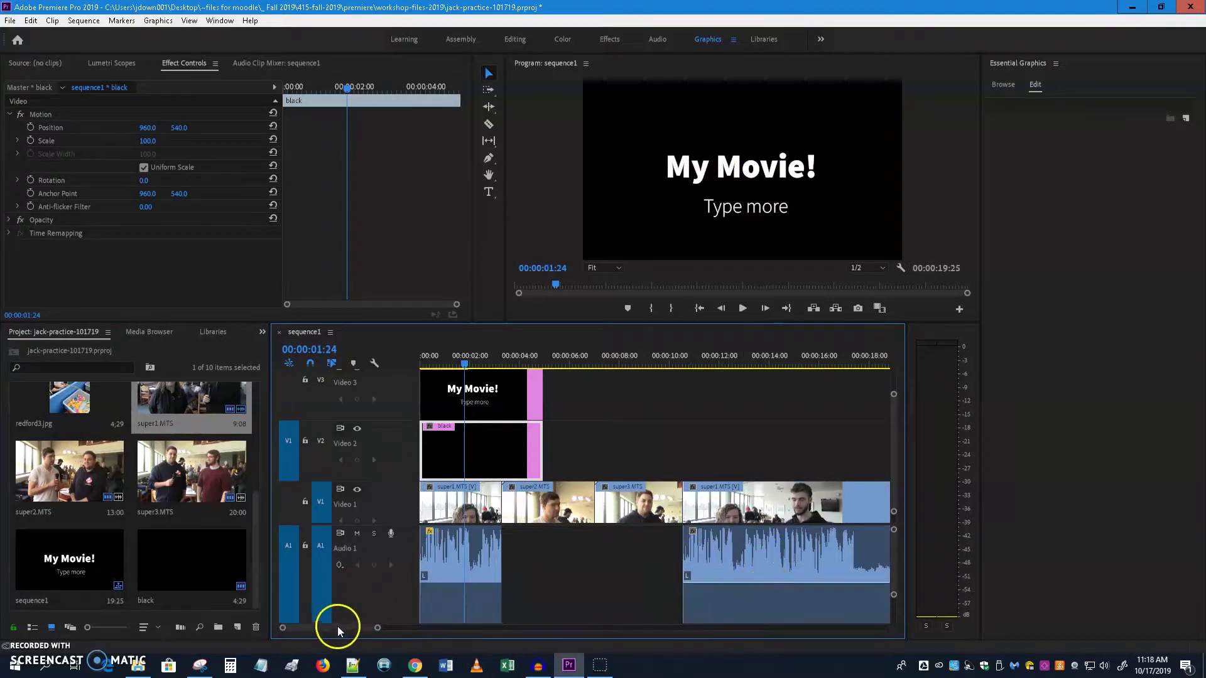
drag(337, 626, 344, 630)
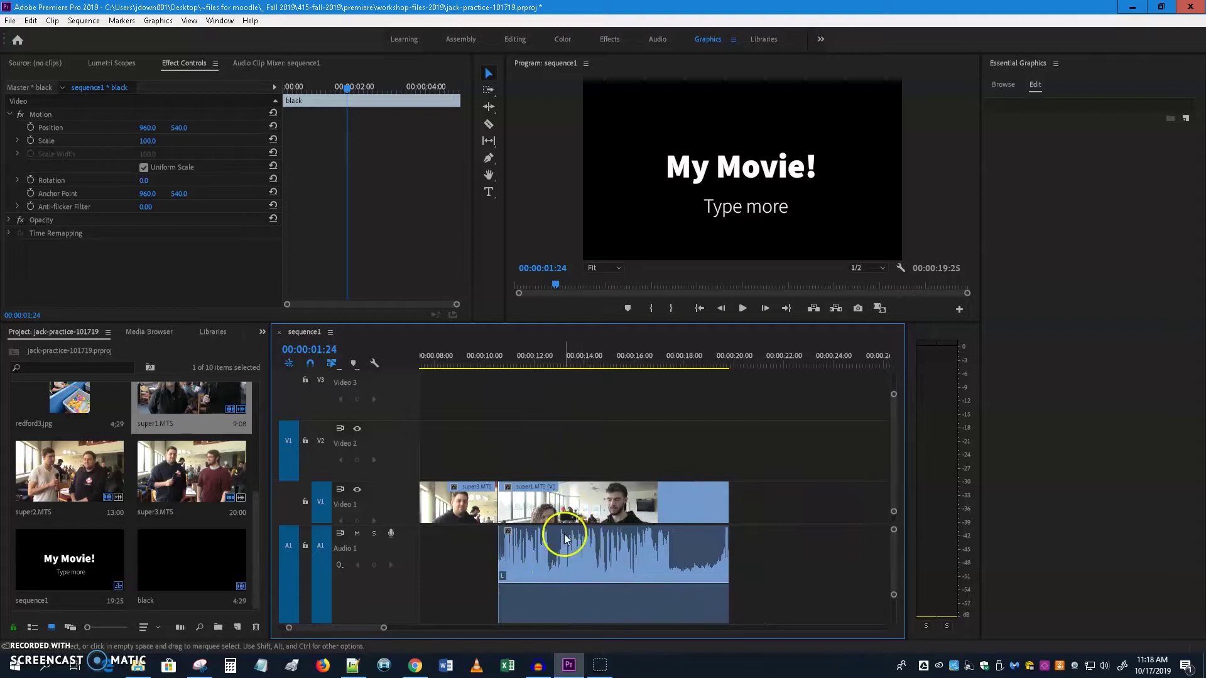
click(534, 364)
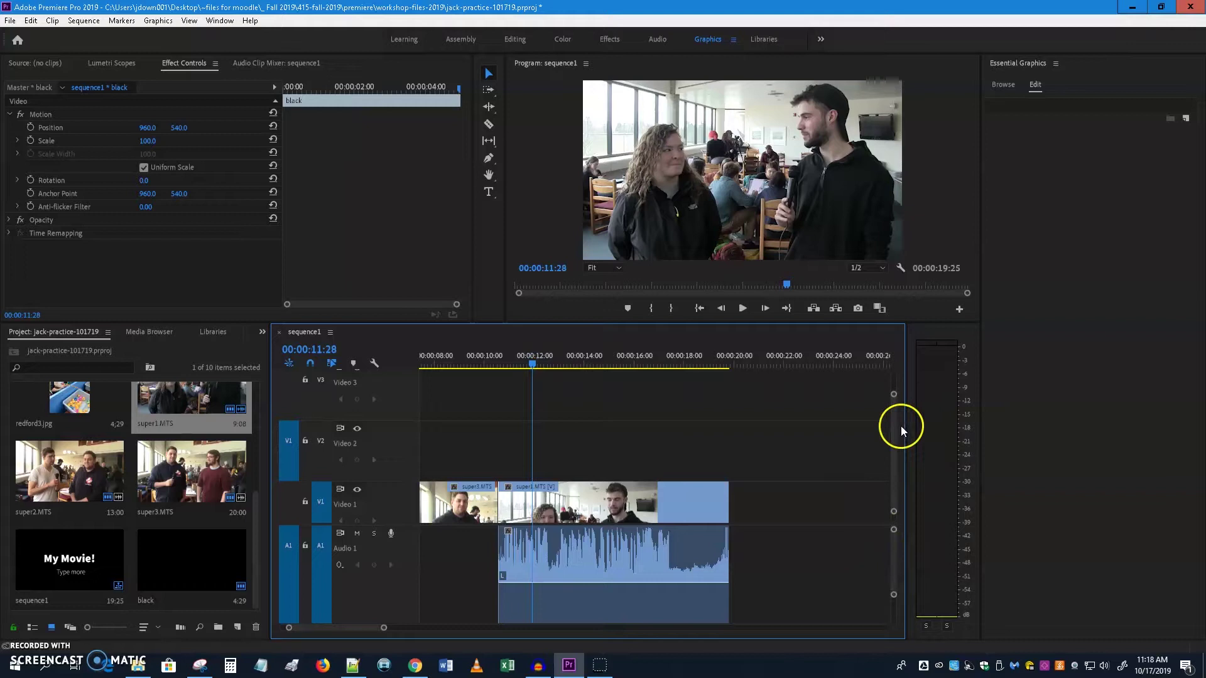
- Switch to the Editing workspace and play the appended super1.MTS clip to check its left and right audio levels
click(519, 39)
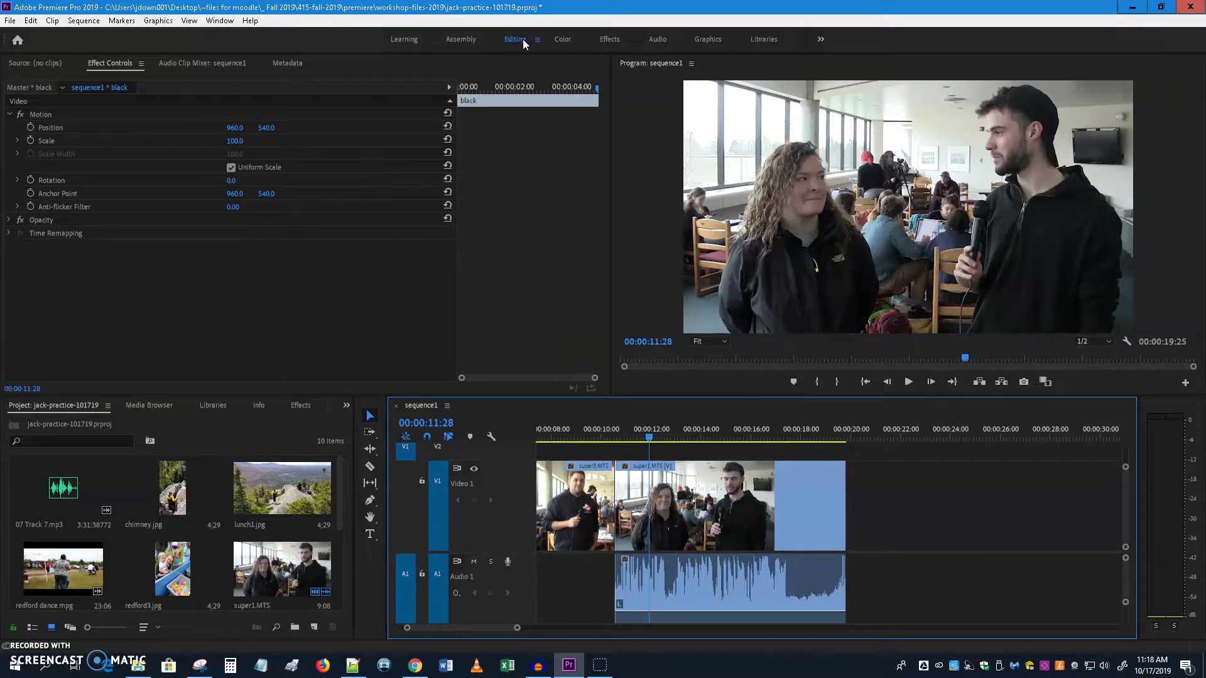
click(1147, 376)
click(909, 382)
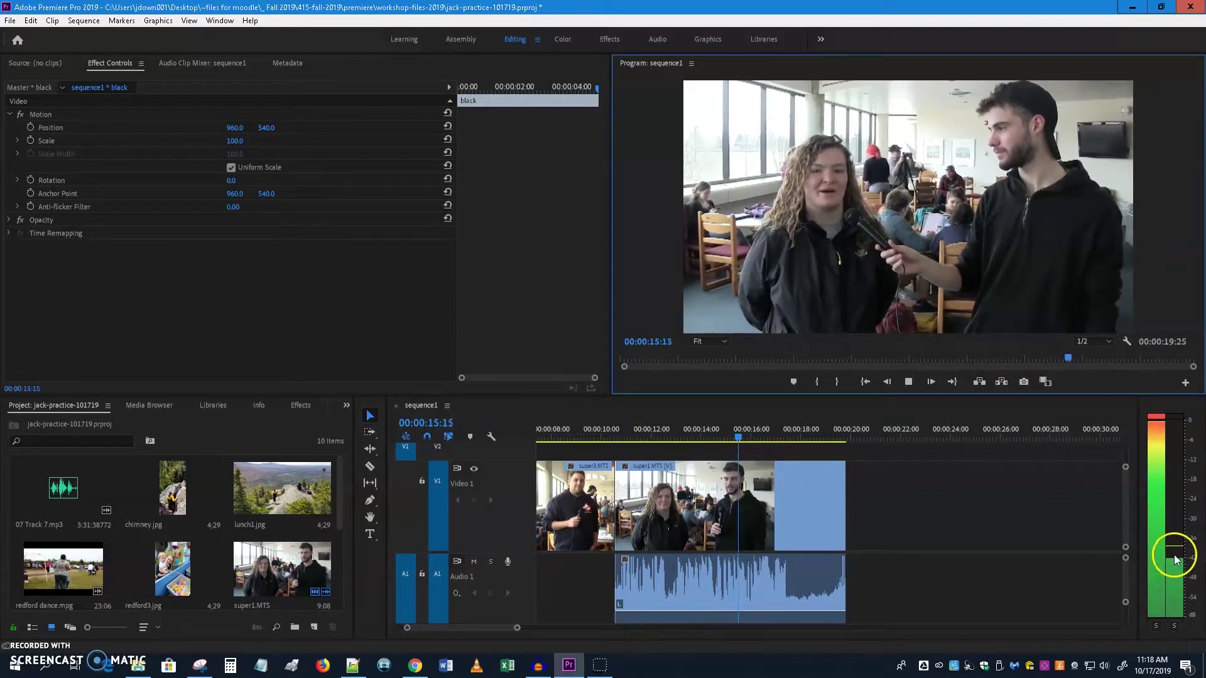
click(908, 383)
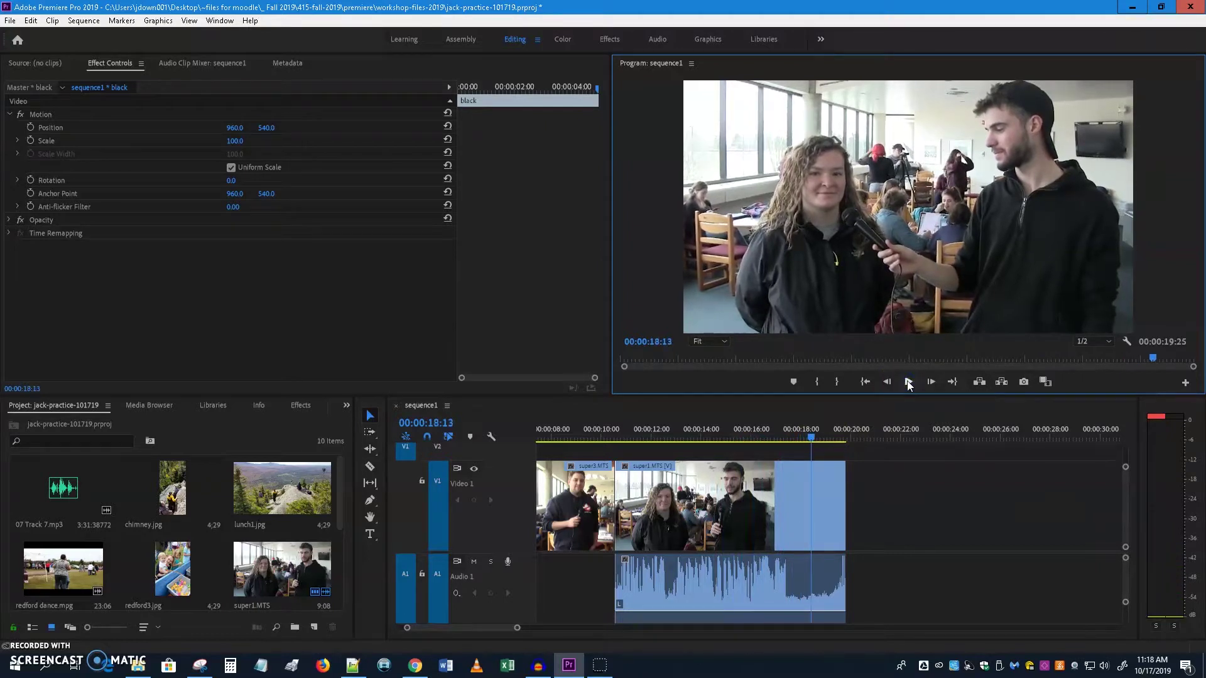
- Route the left source channel to both the left and right outputs of the last super1.MTS clip's audio
click(1123, 583)
scroll(1122, 580, down, 1)
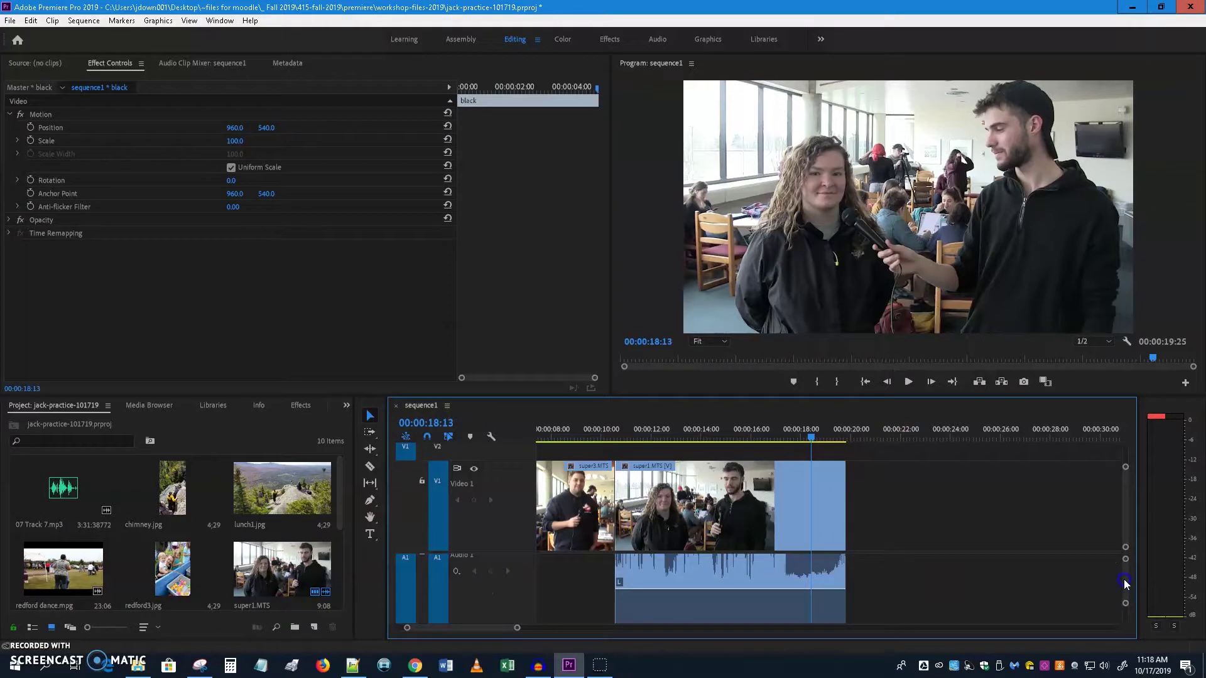
scroll(1125, 582, up, 1)
drag(1124, 575, 1125, 578)
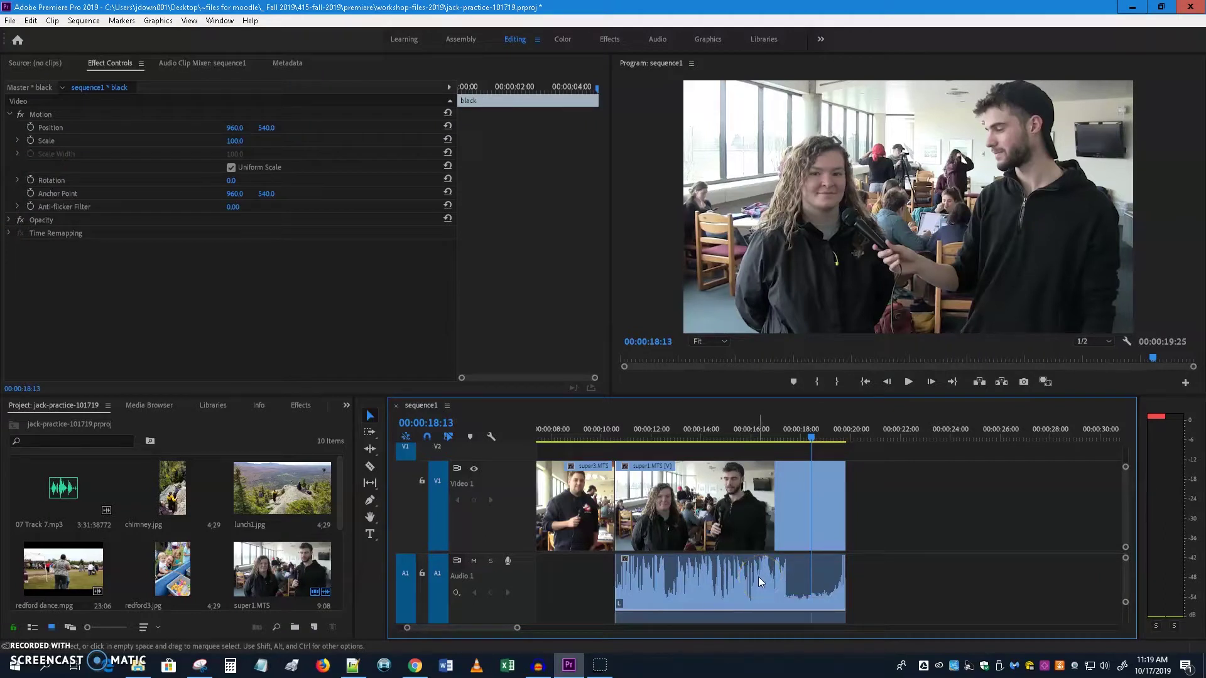
drag(752, 577, 683, 578)
click(685, 580)
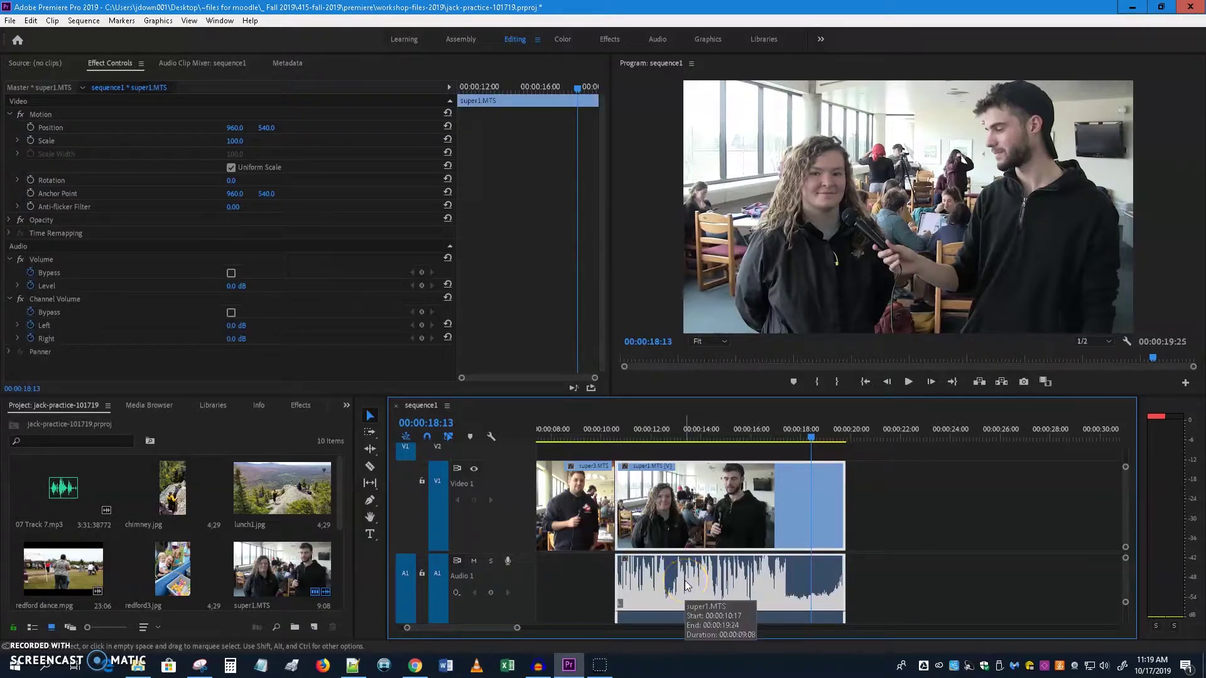
right_click(684, 580)
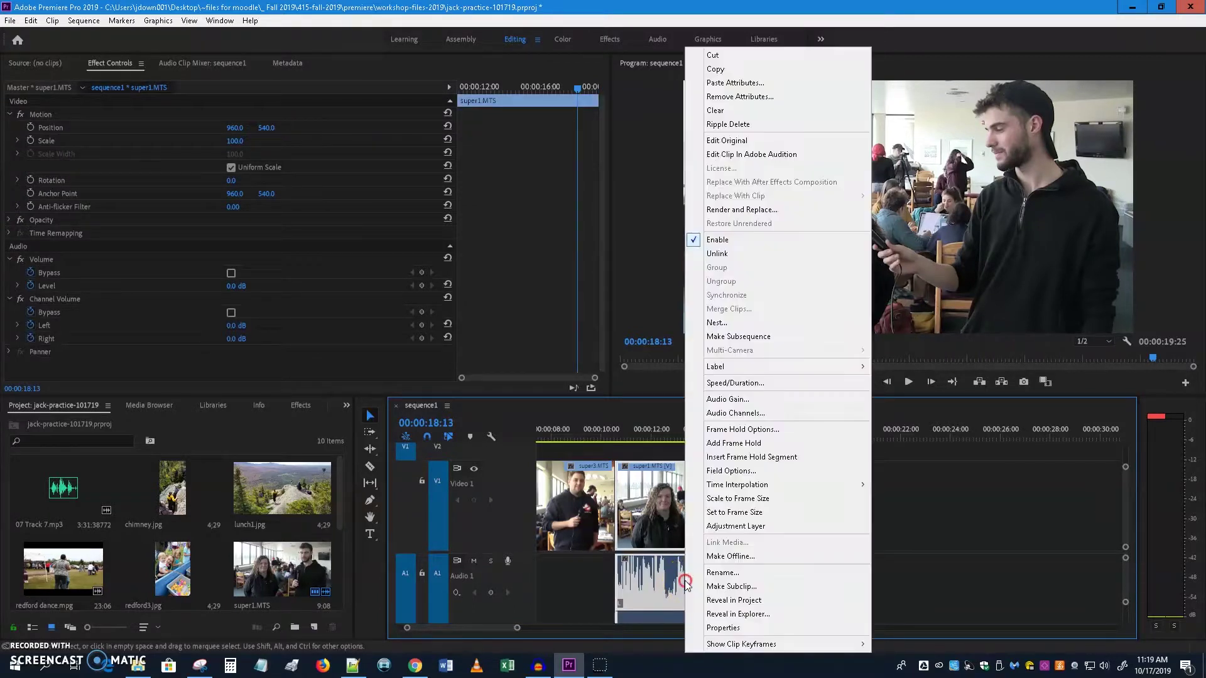
click(758, 418)
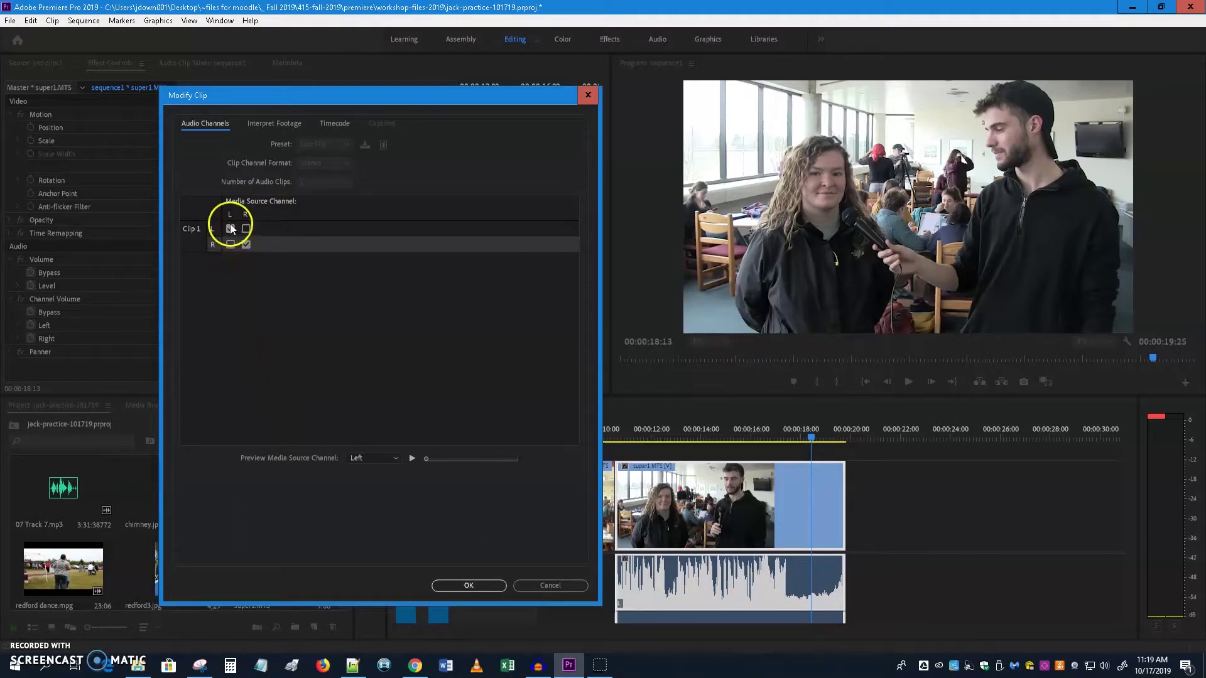
click(230, 245)
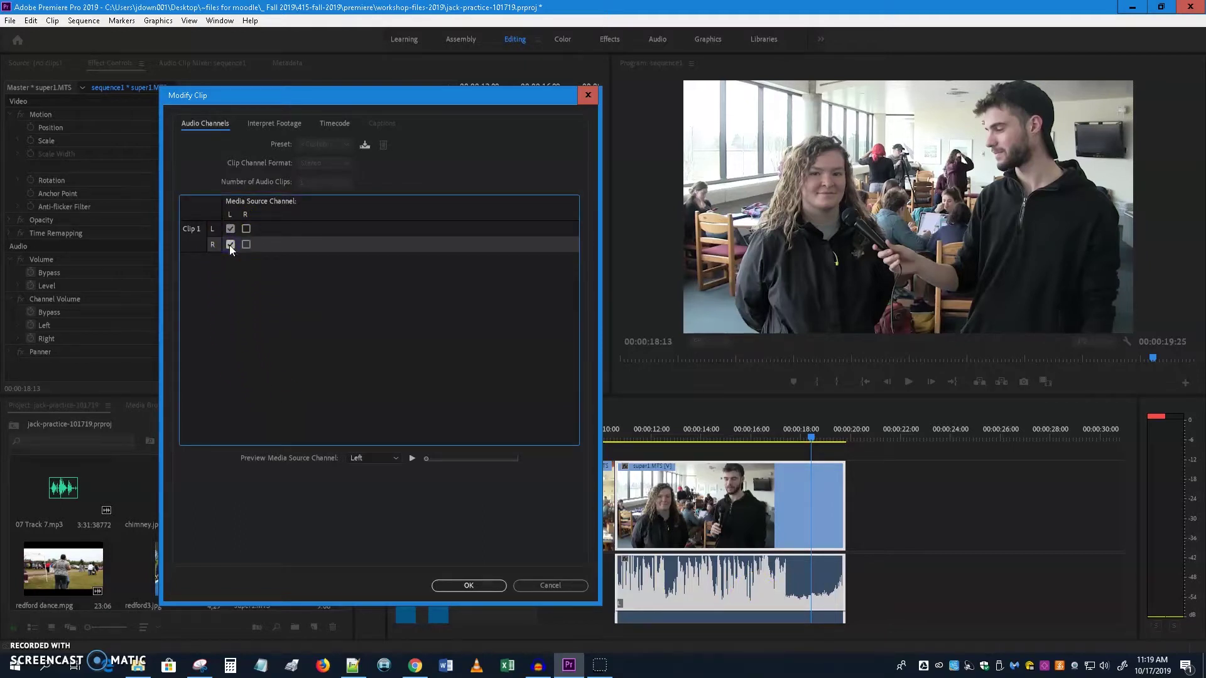
click(479, 585)
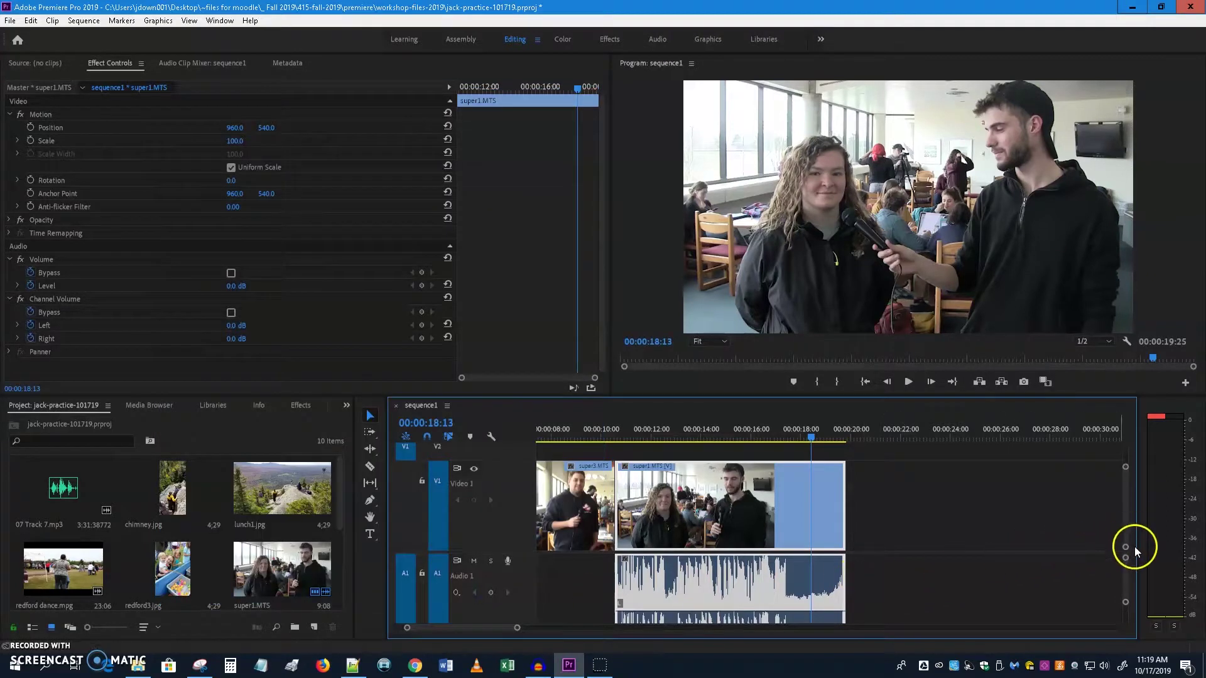
- Play the last super1.MTS clip from 00:00:13:19 to check the sound on both channels
drag(1123, 574, 1112, 584)
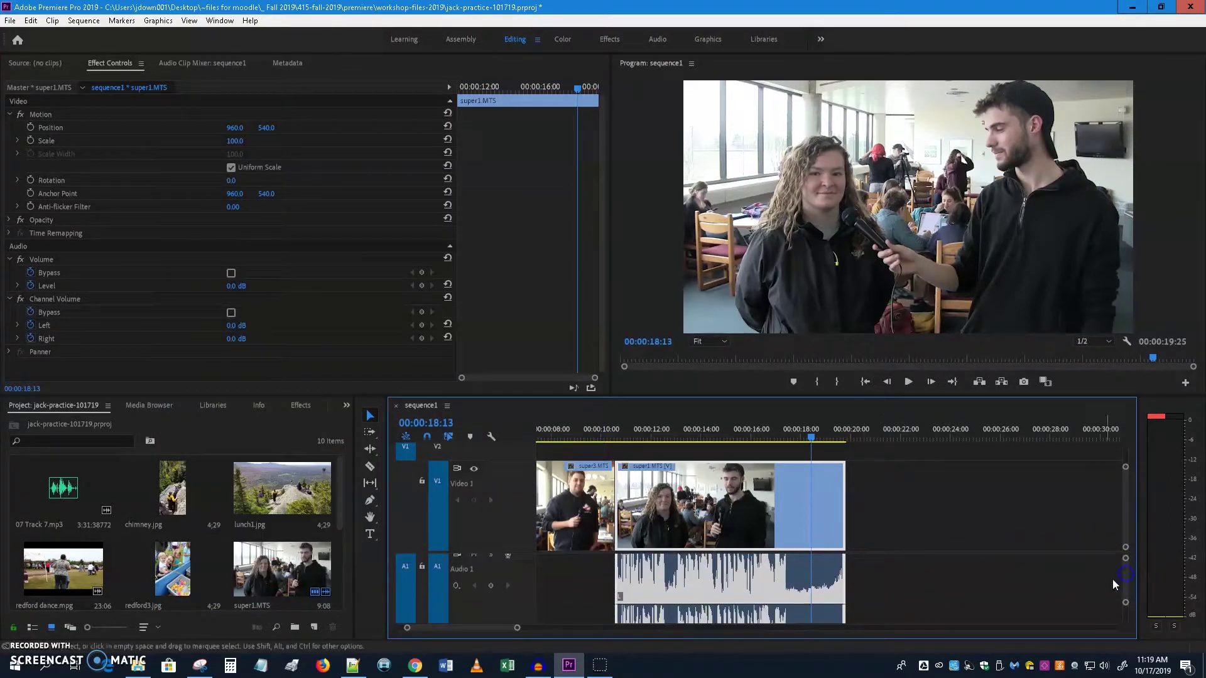
click(691, 433)
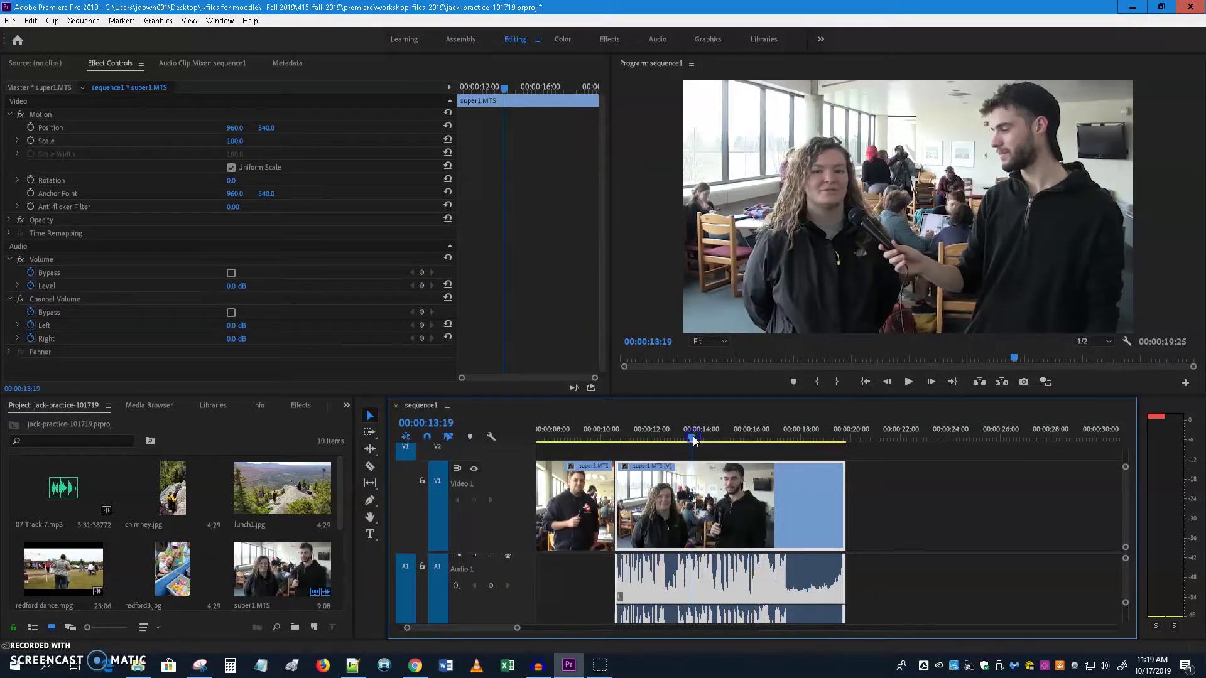
click(911, 383)
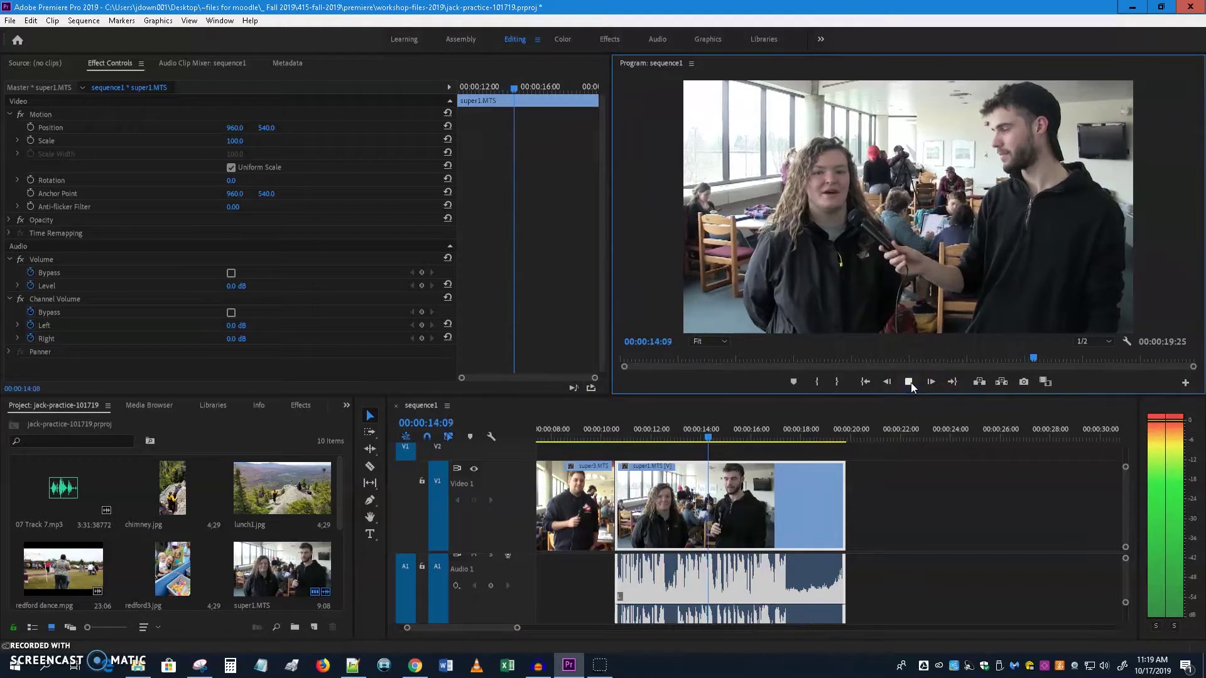
click(908, 382)
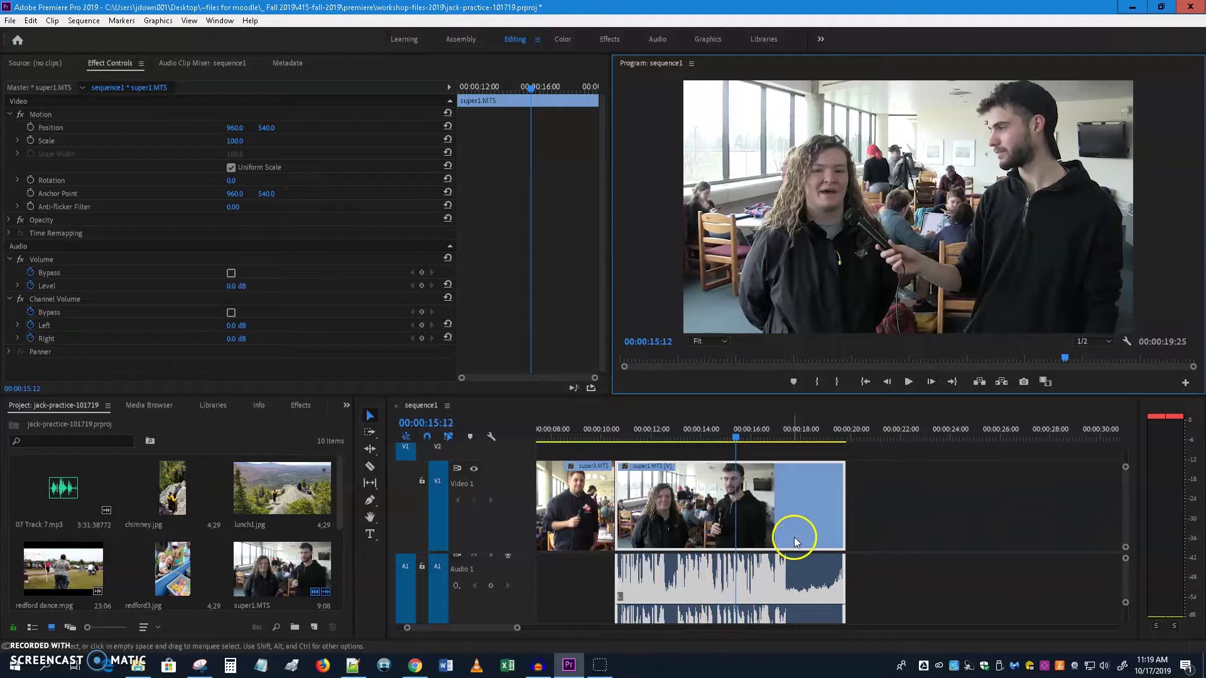
- Lower the volume of the last super1.MTS clip to -3.5 dB and play it to the end
drag(1129, 583, 1127, 575)
click(700, 600)
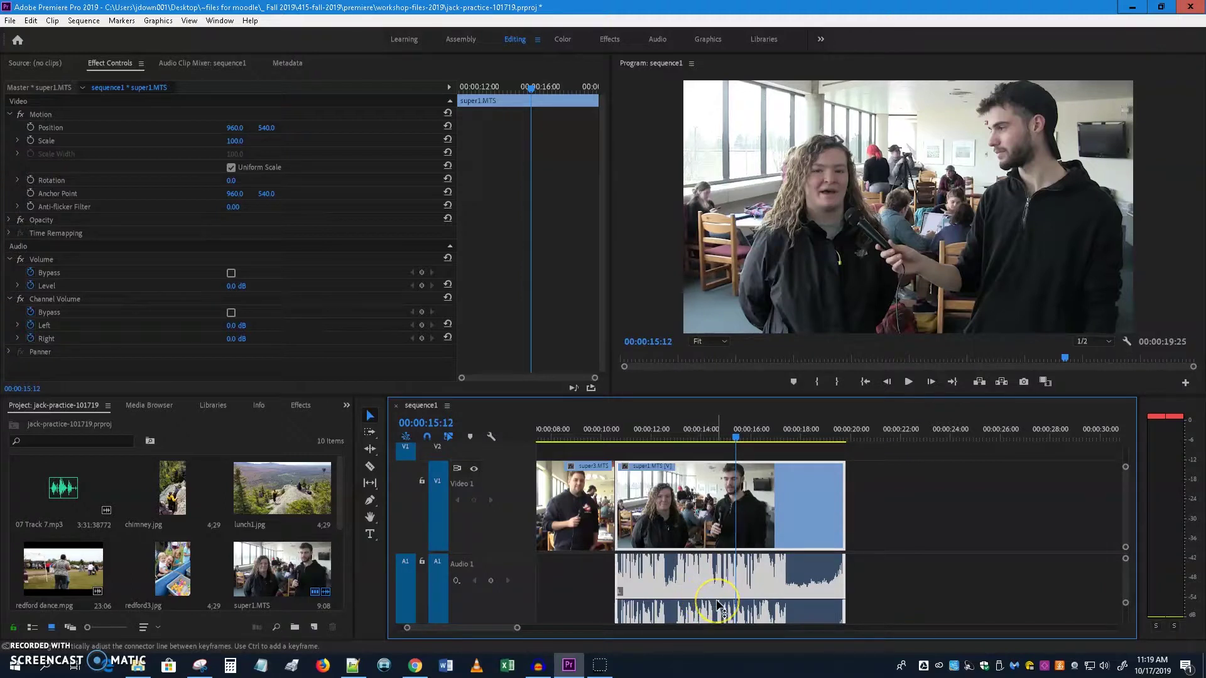
click(719, 599)
click(719, 604)
drag(721, 603, 724, 614)
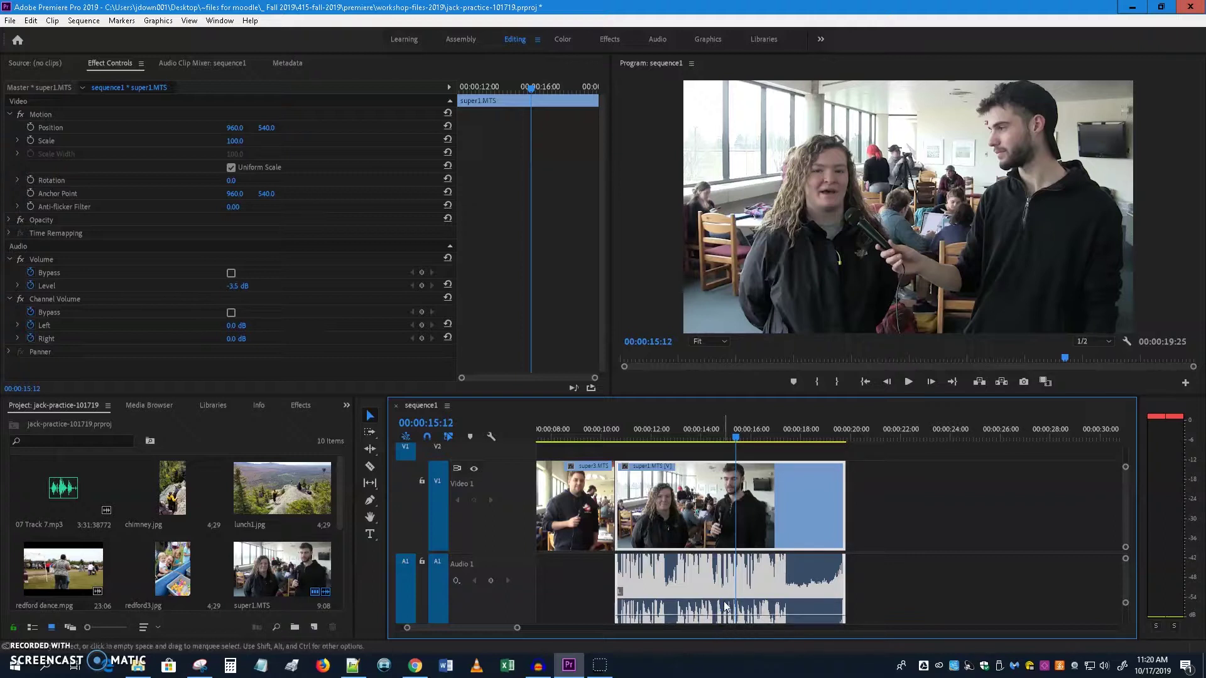
click(908, 381)
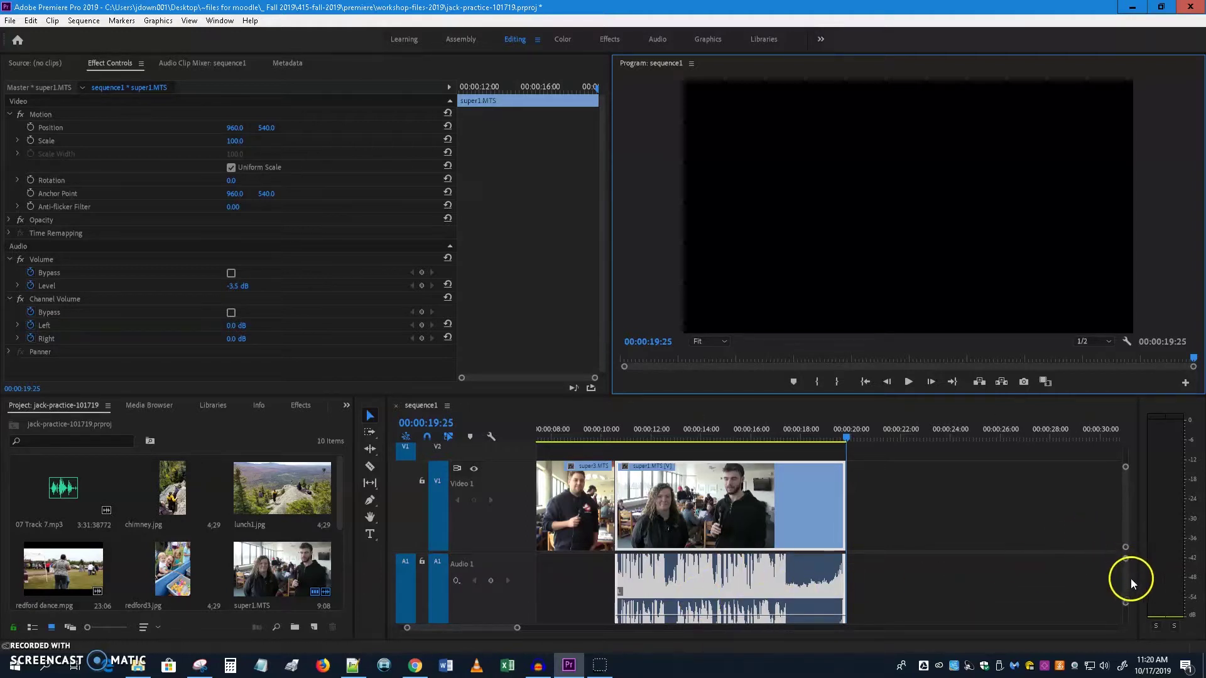
- Add 07 Track 7.mp3 to audio track A2 and align it with the start of the sequence
scroll(1125, 573, down, 2)
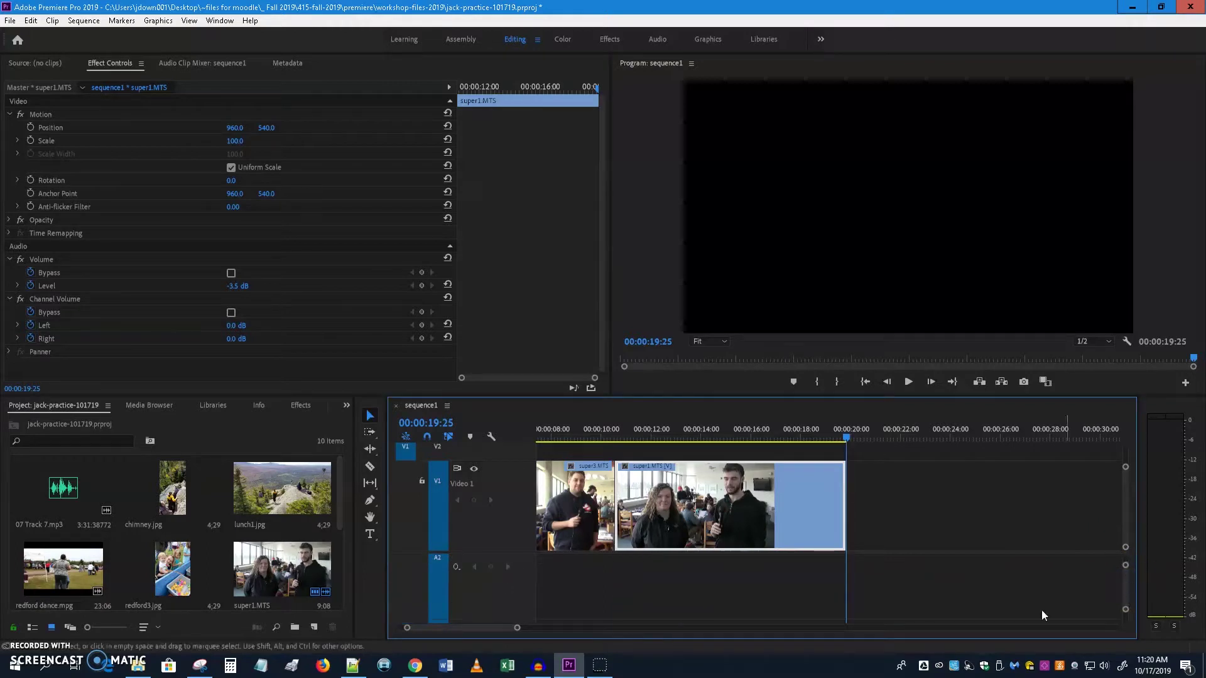
drag(500, 627, 492, 628)
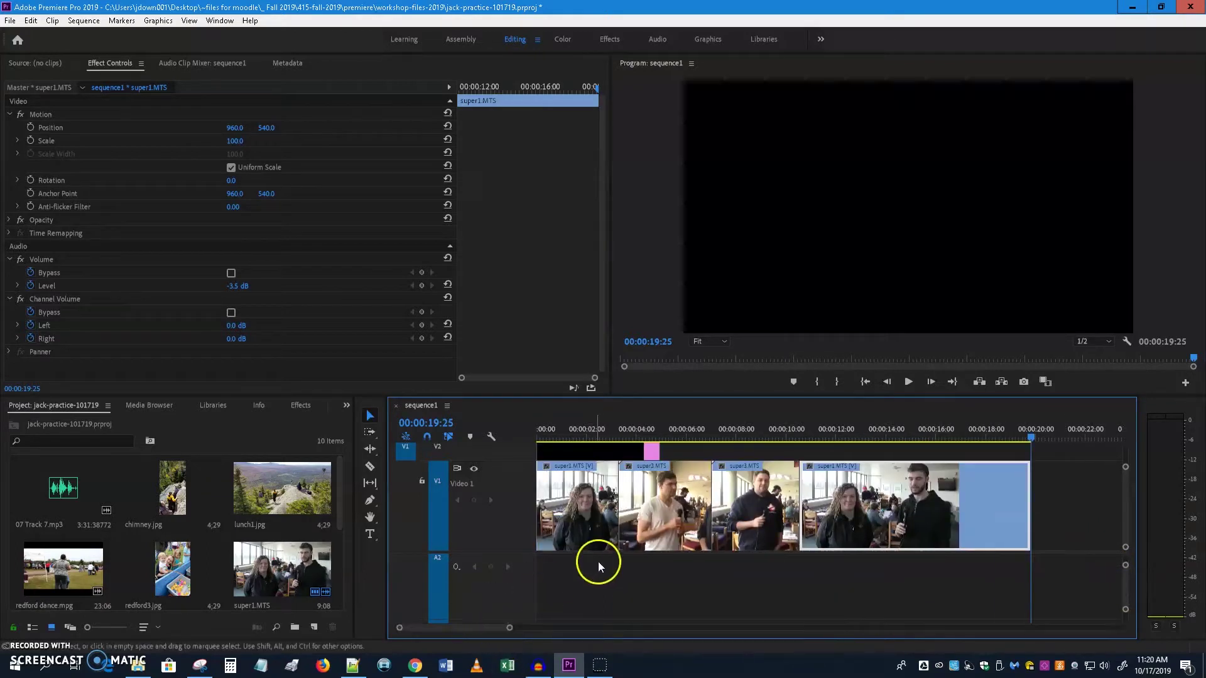
drag(44, 489, 545, 594)
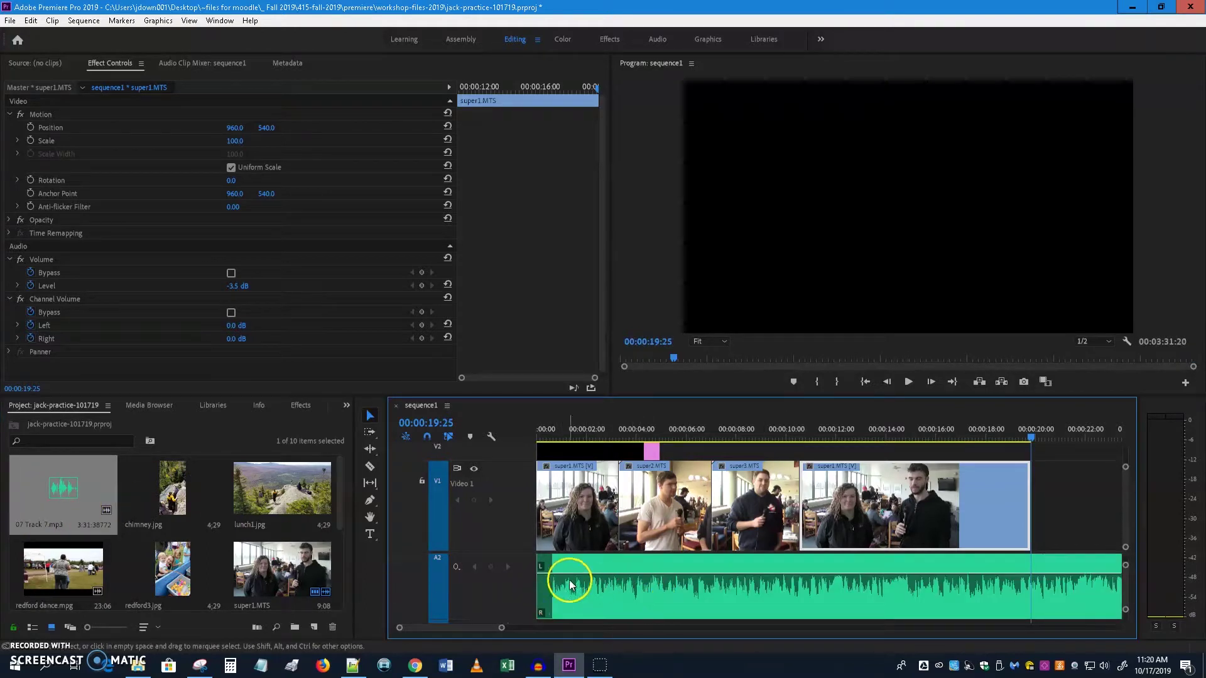
drag(539, 584, 551, 580)
click(604, 594)
click(590, 596)
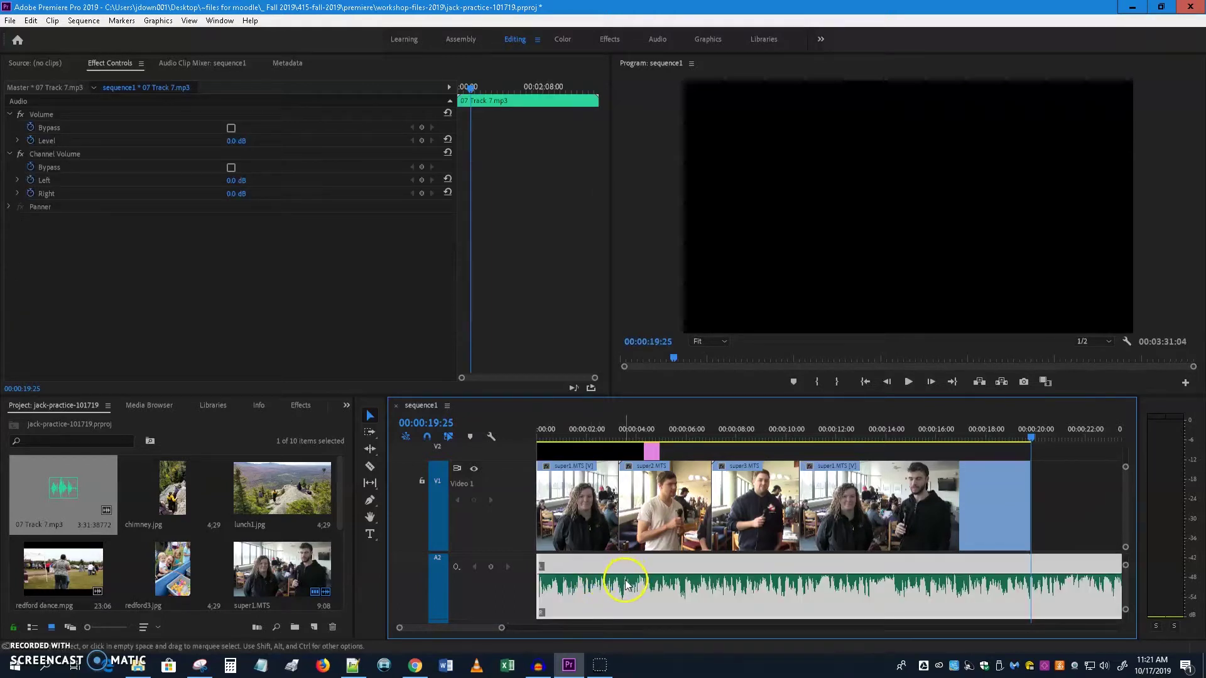
- Play the music past the end of the clips, and from 00:00:12:06 over the last super1.MTS clip to compare their loudness
click(594, 450)
click(908, 381)
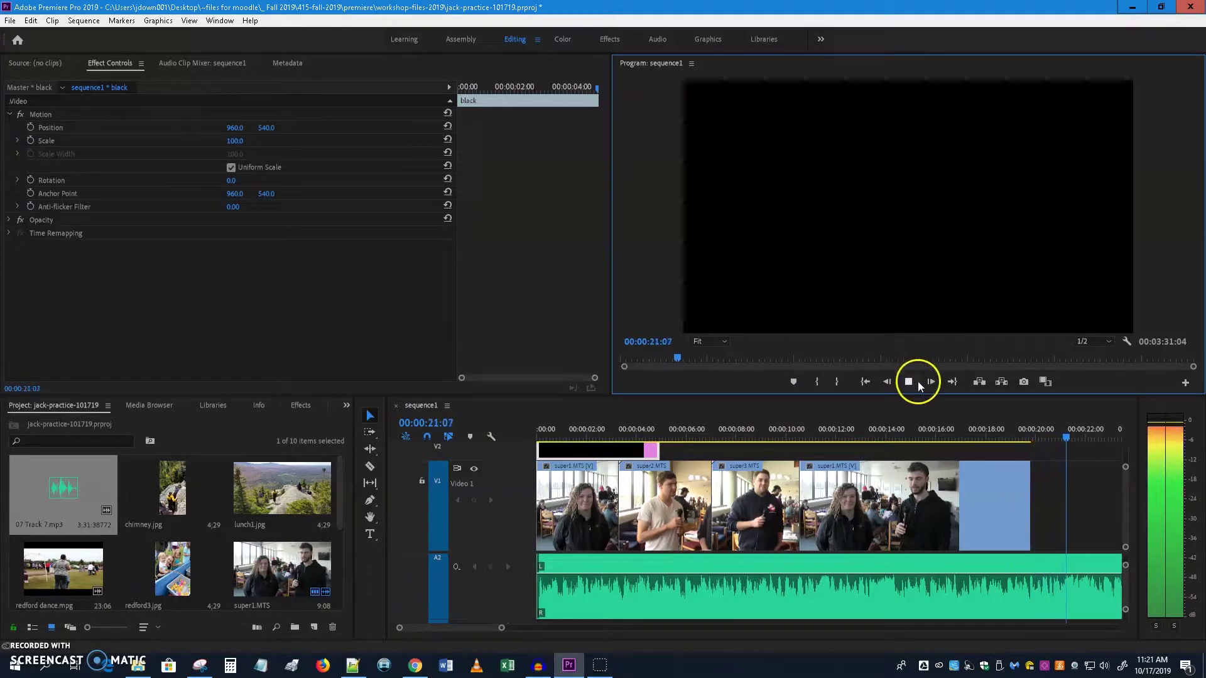
click(909, 383)
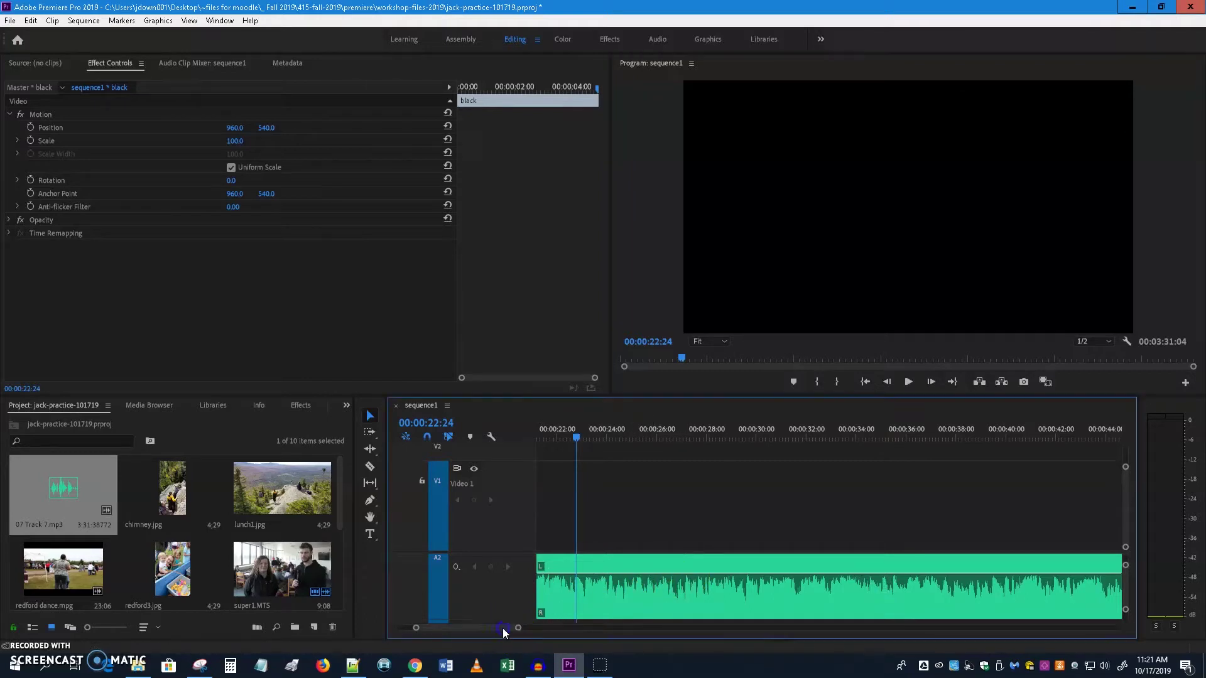
drag(502, 628, 490, 628)
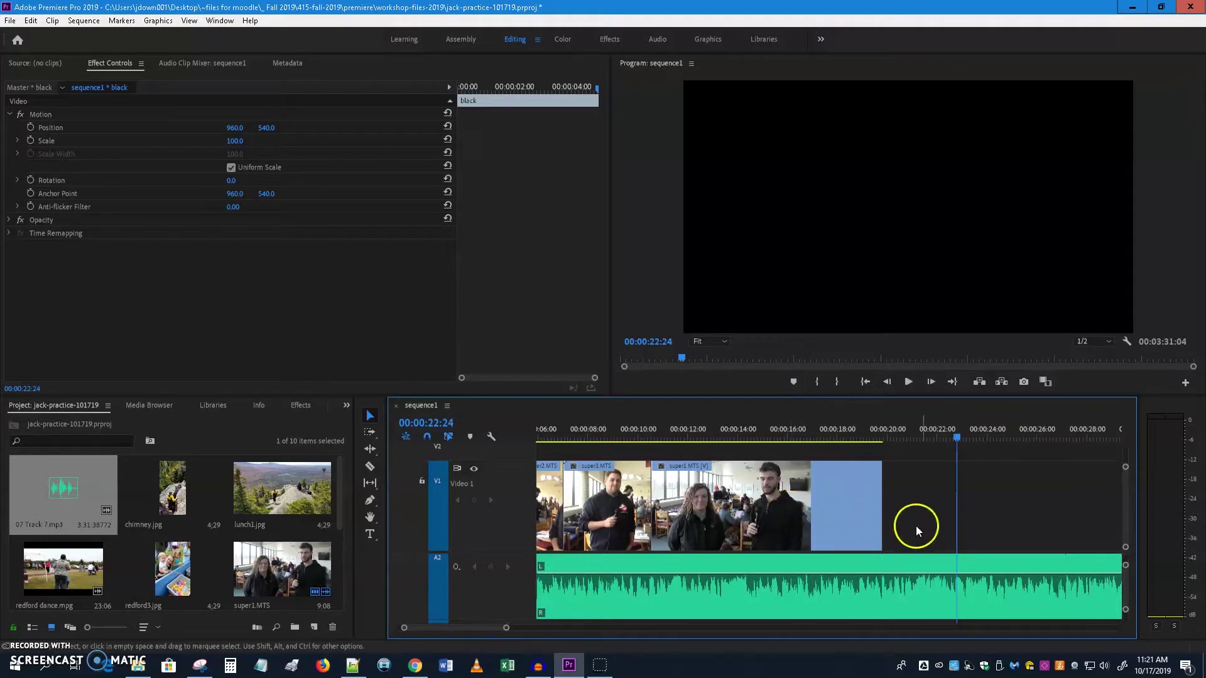
click(794, 502)
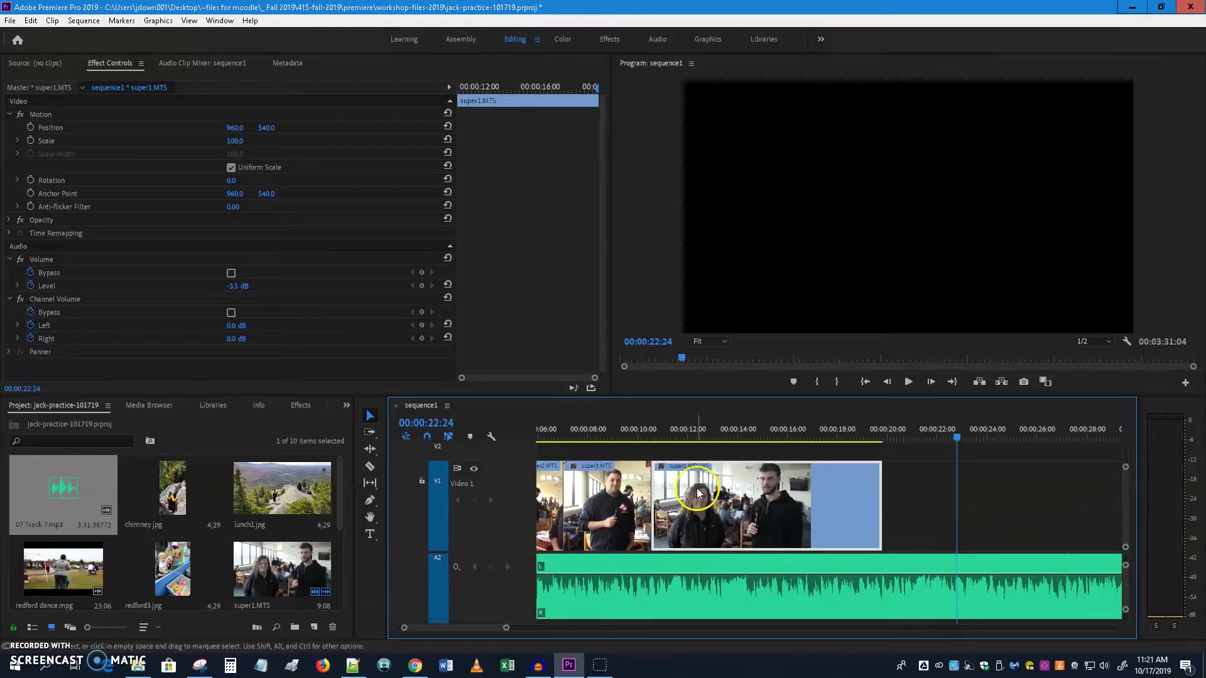
click(694, 436)
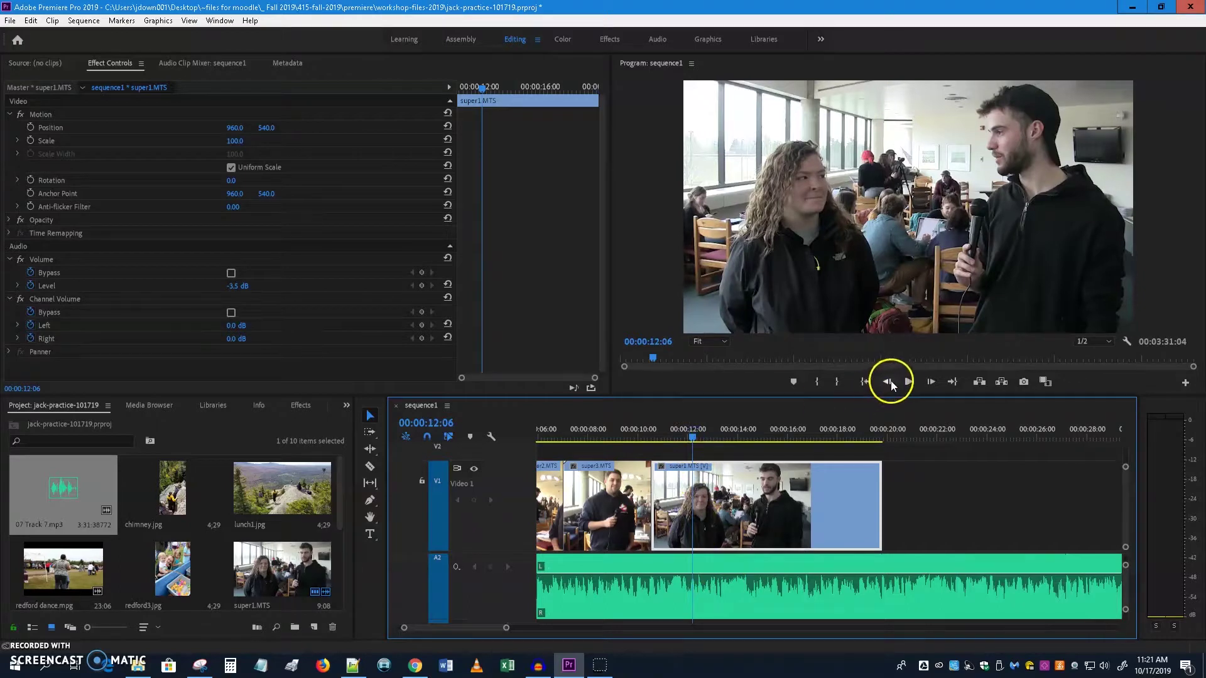
click(908, 381)
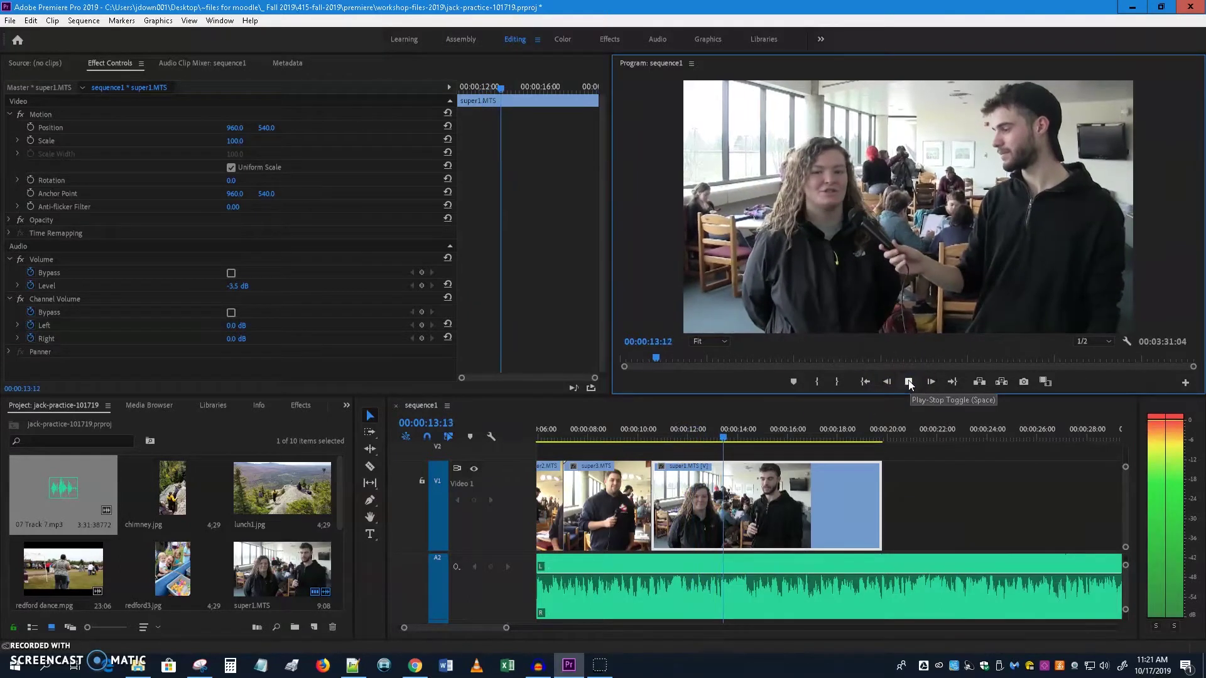
click(910, 381)
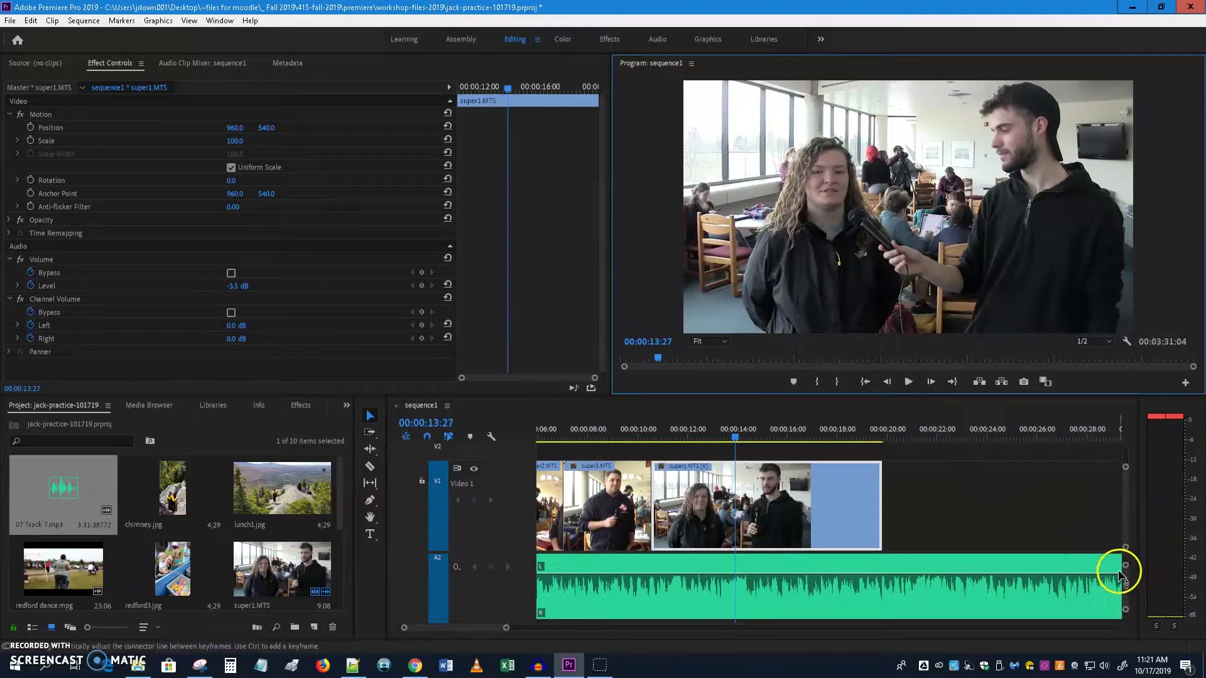
- Enlarge the timeline area and increase the height of track A1 to show both audio waveforms together
drag(1125, 594, 1124, 591)
scroll(1125, 590, up, 3)
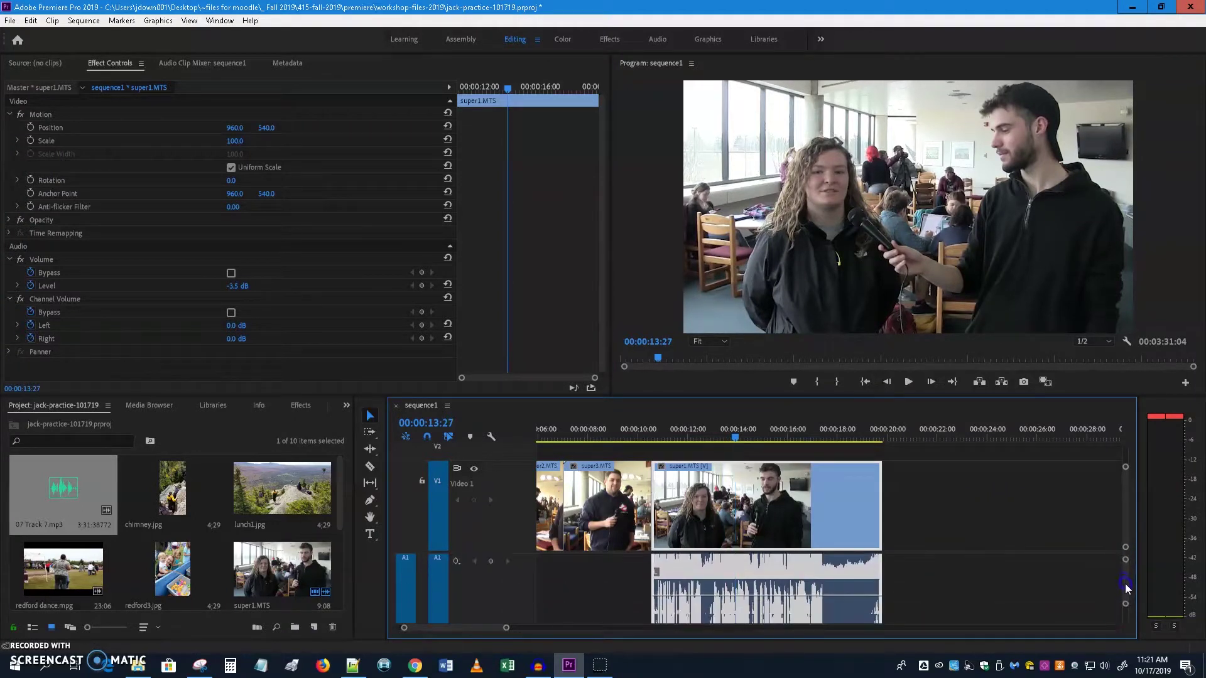
scroll(1125, 588, up, 2)
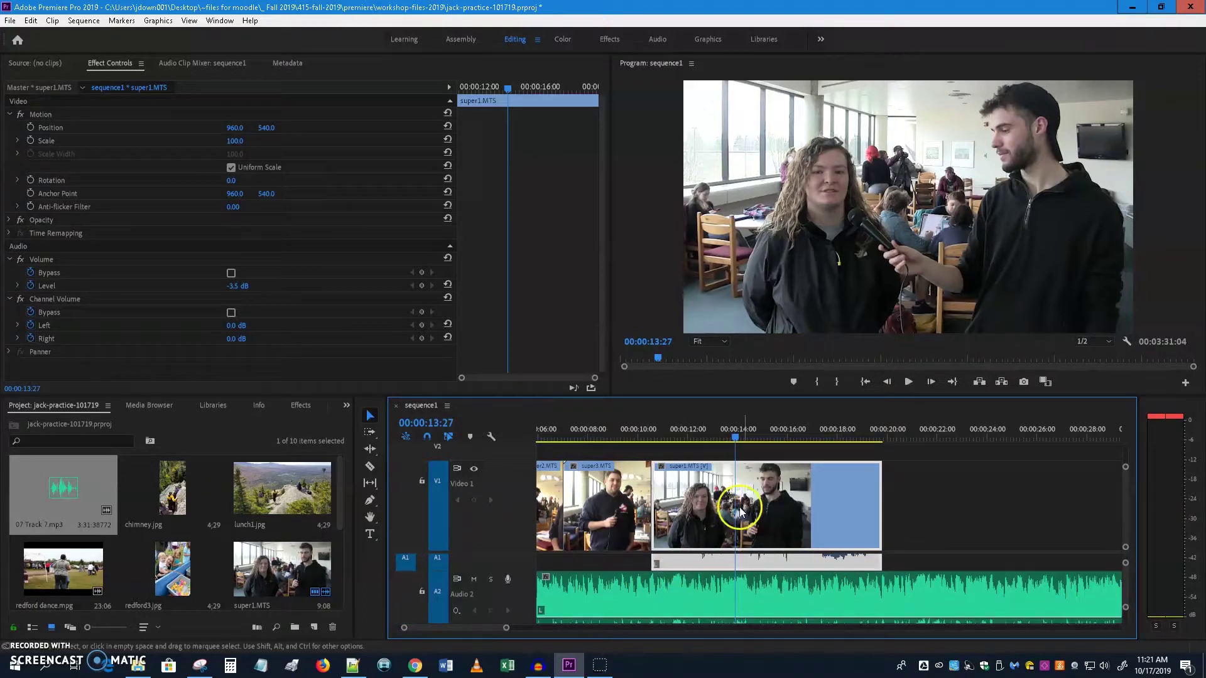
drag(538, 396, 538, 331)
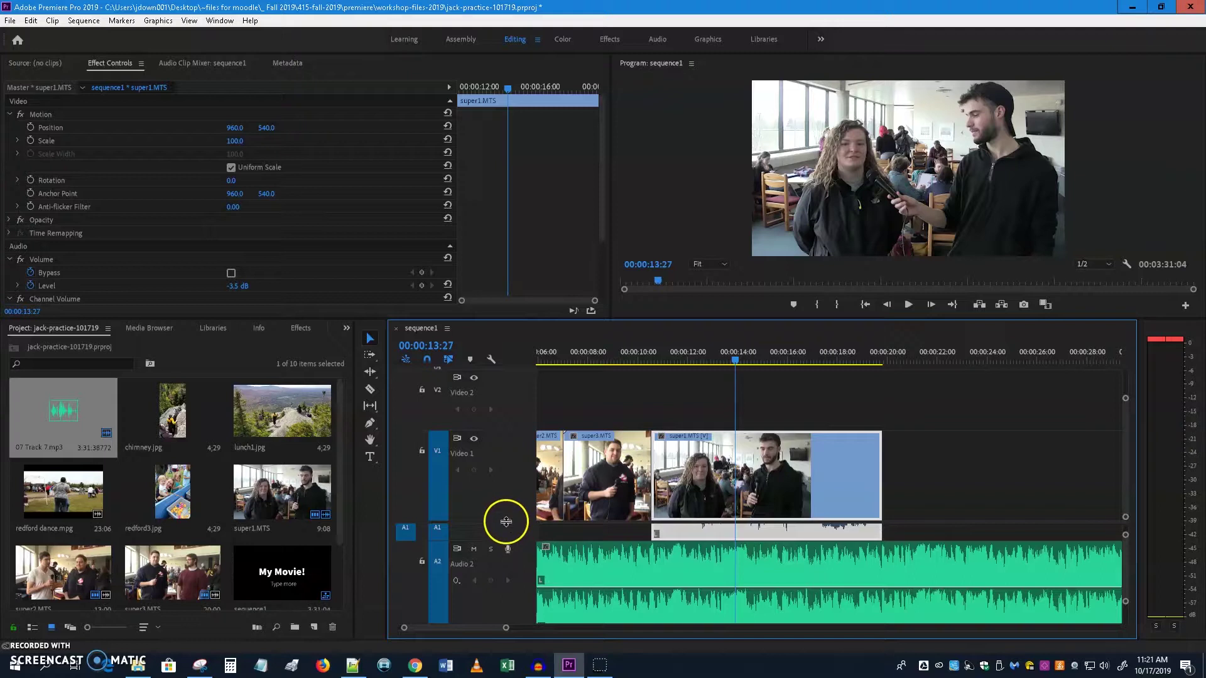
scroll(507, 494, down, 2)
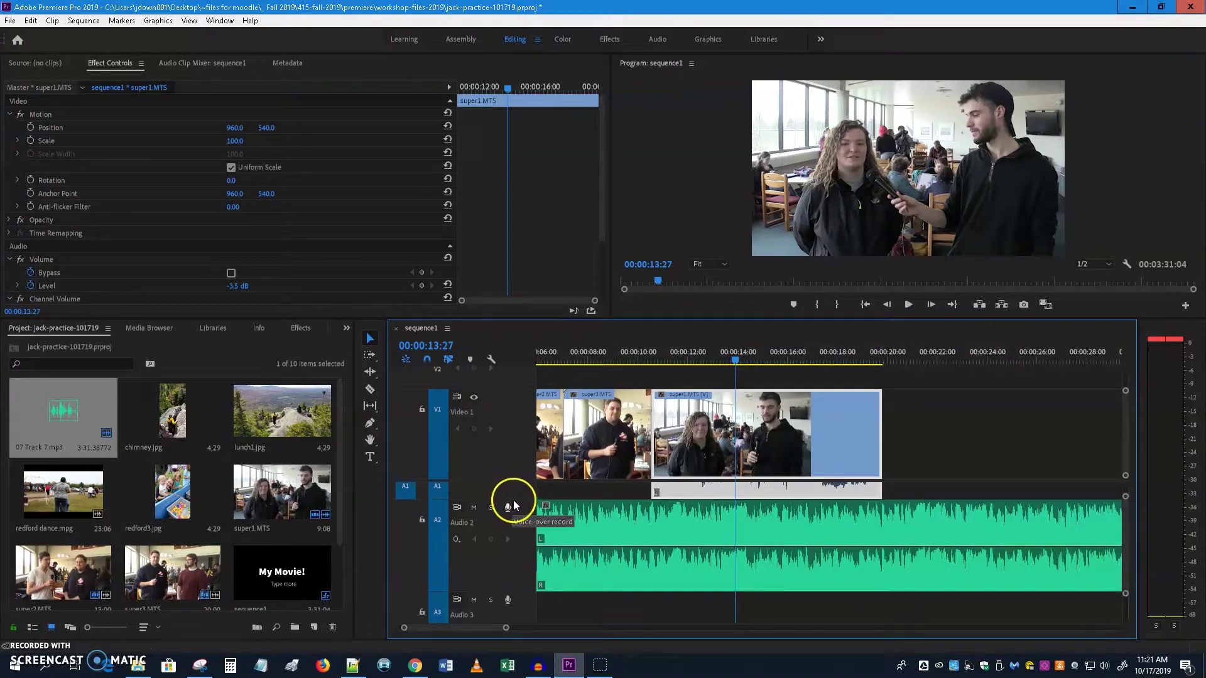
drag(513, 500, 511, 531)
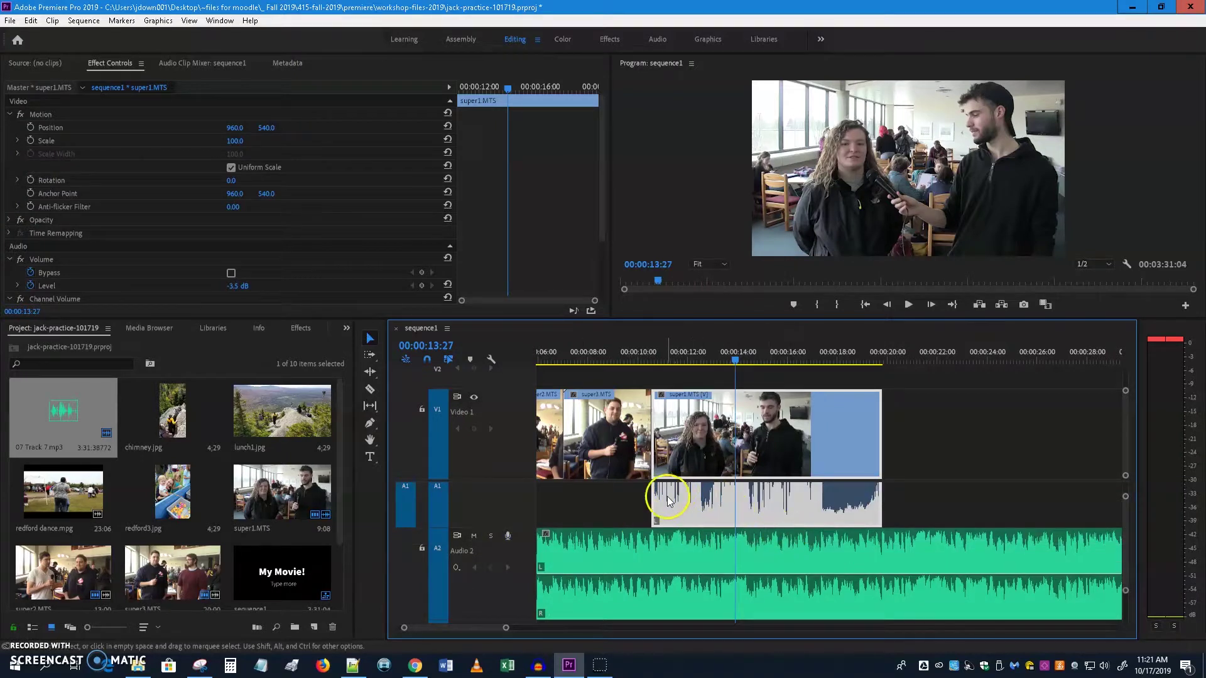
- Fade the A2 music down to -21.4 dB with two volume keyframes around the last super1.MTS clip's start, and play the transition from 00:00:09:19
ctrl+click(644, 576)
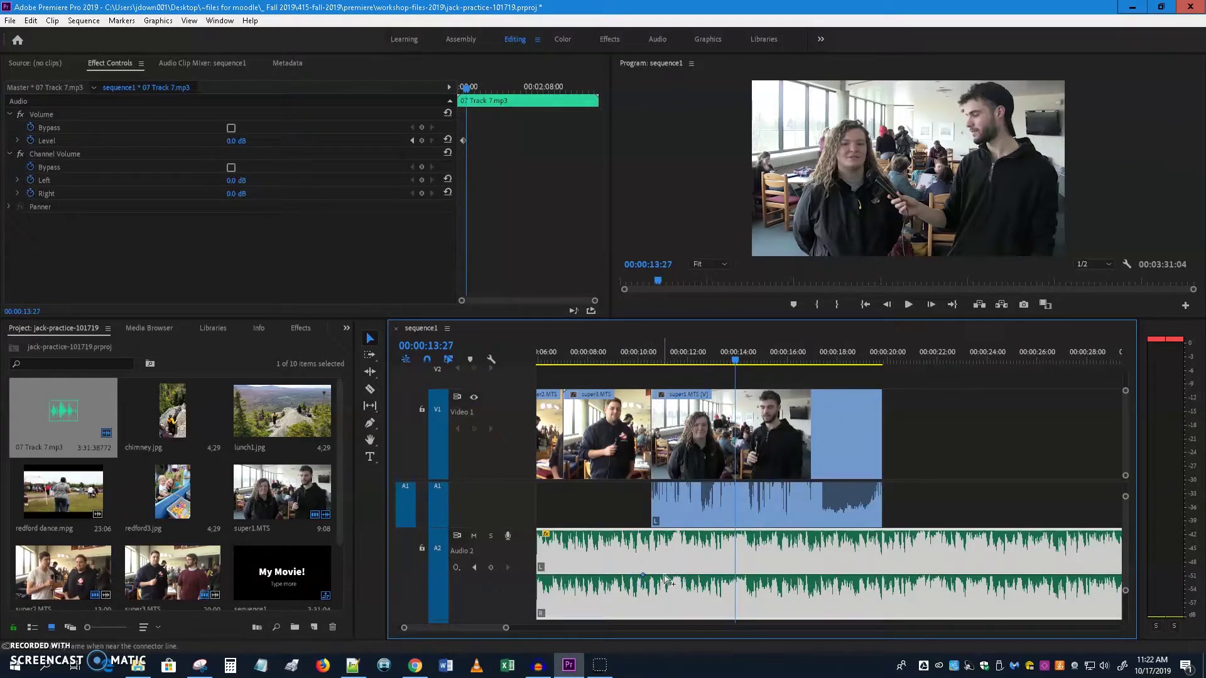
drag(668, 577, 662, 612)
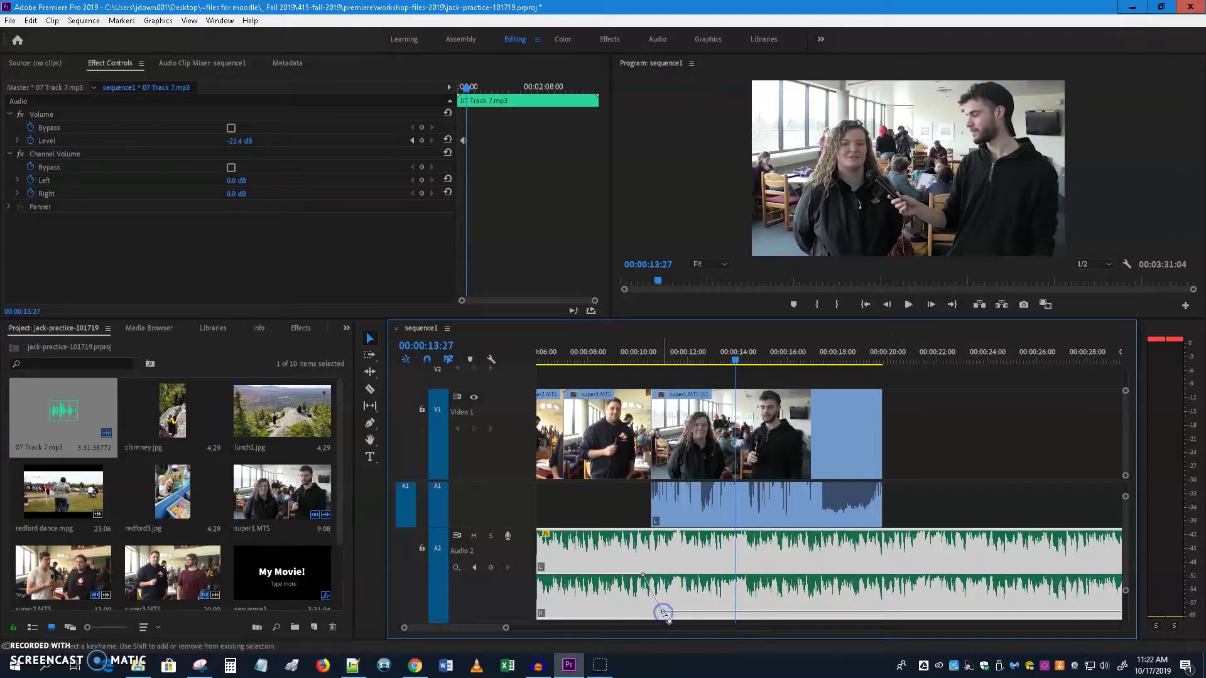
click(640, 509)
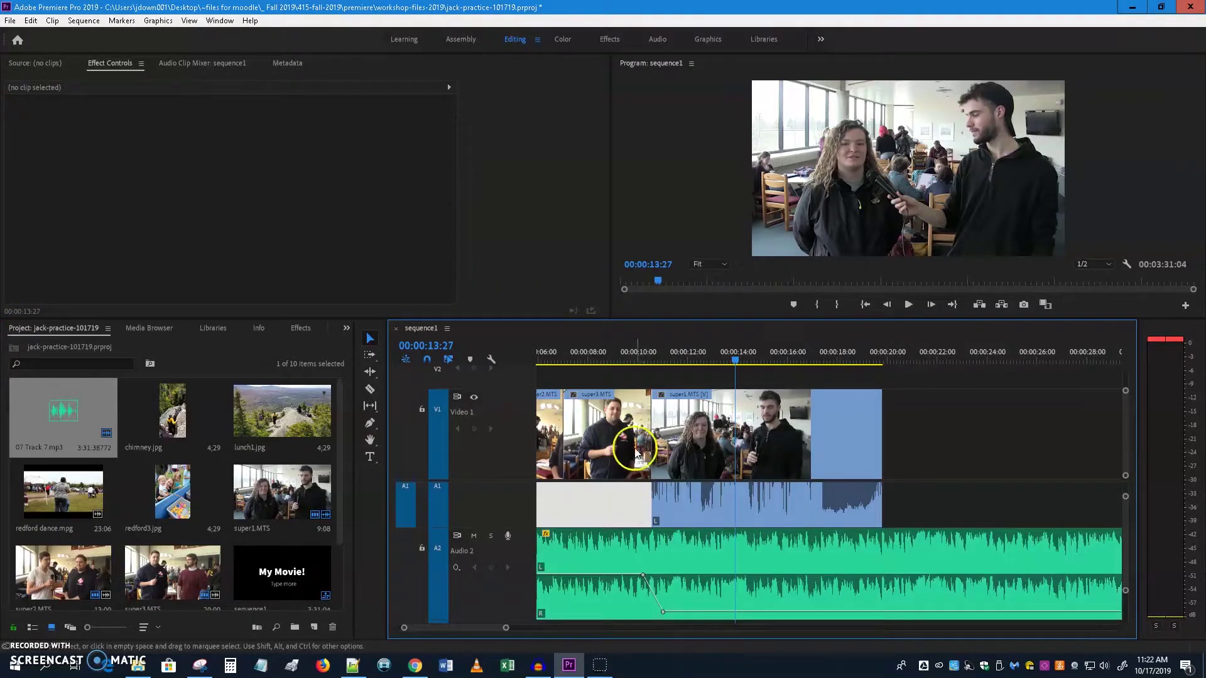
click(629, 362)
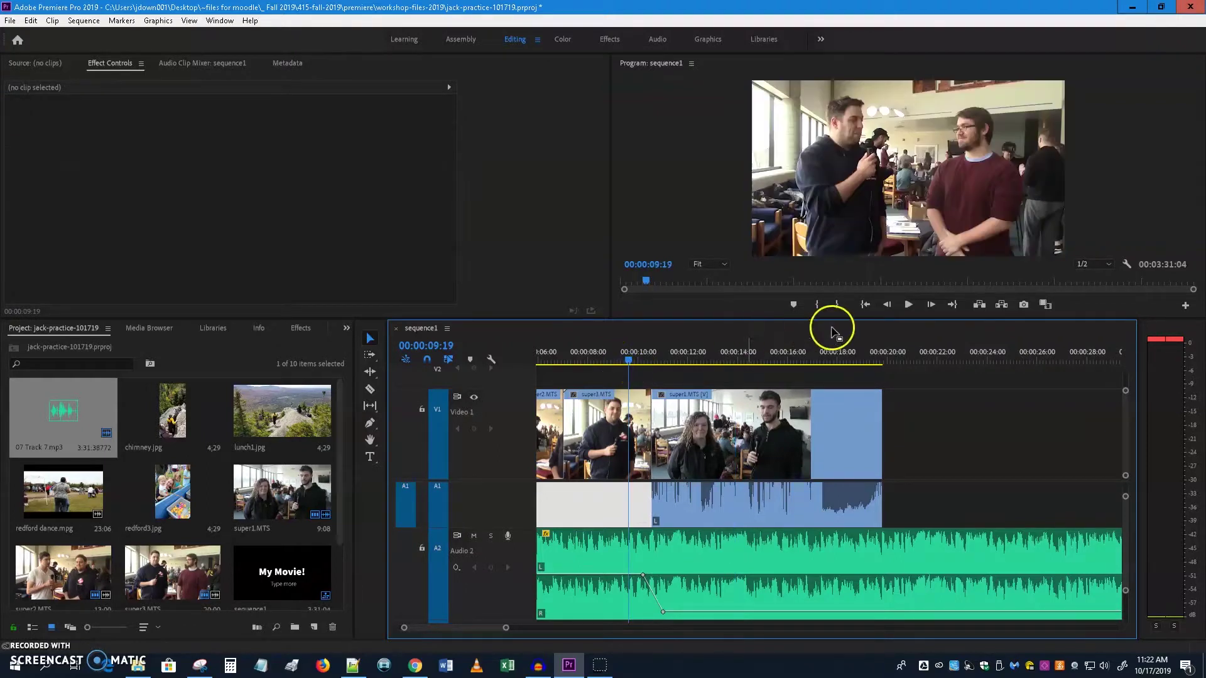
click(908, 305)
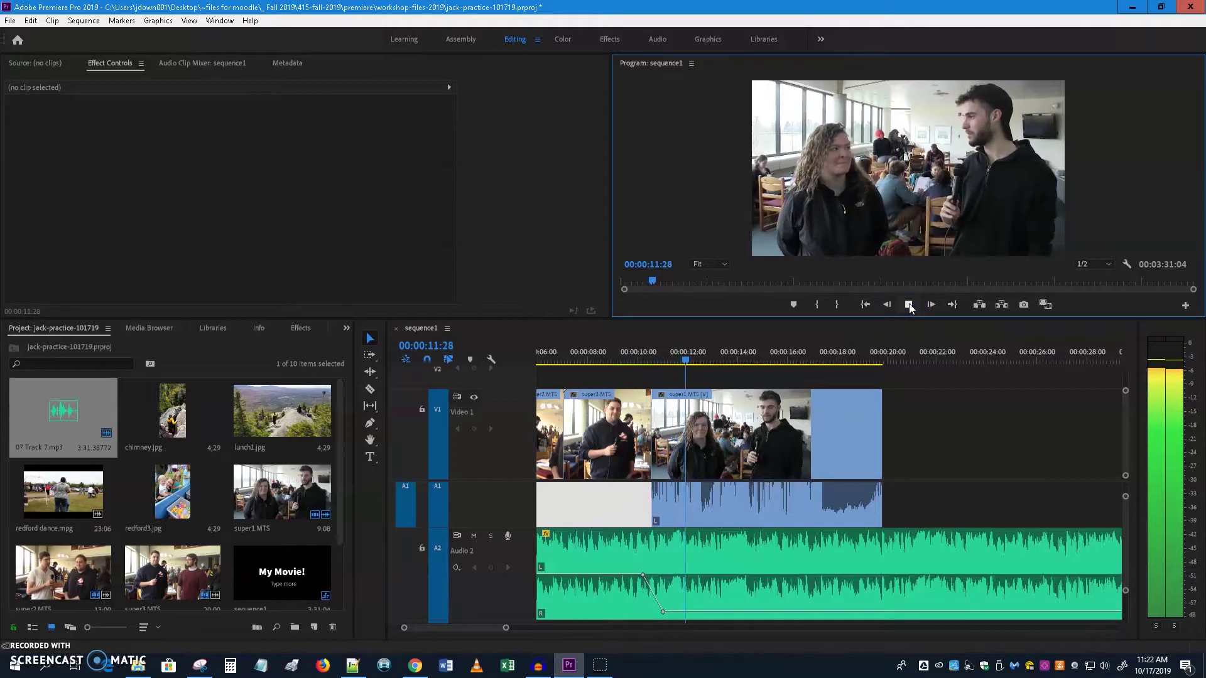
- Raise the A2 music back to its normal level with two volume keyframes around the end of the last super1.MTS clip
click(909, 305)
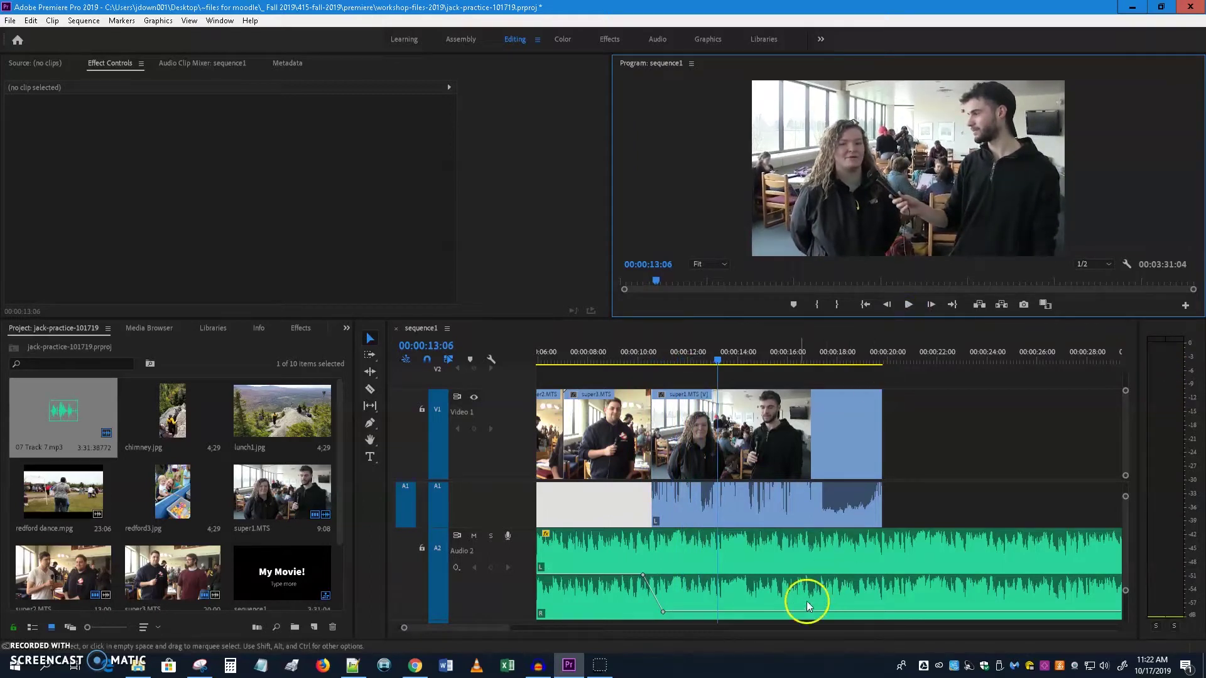
click(879, 611)
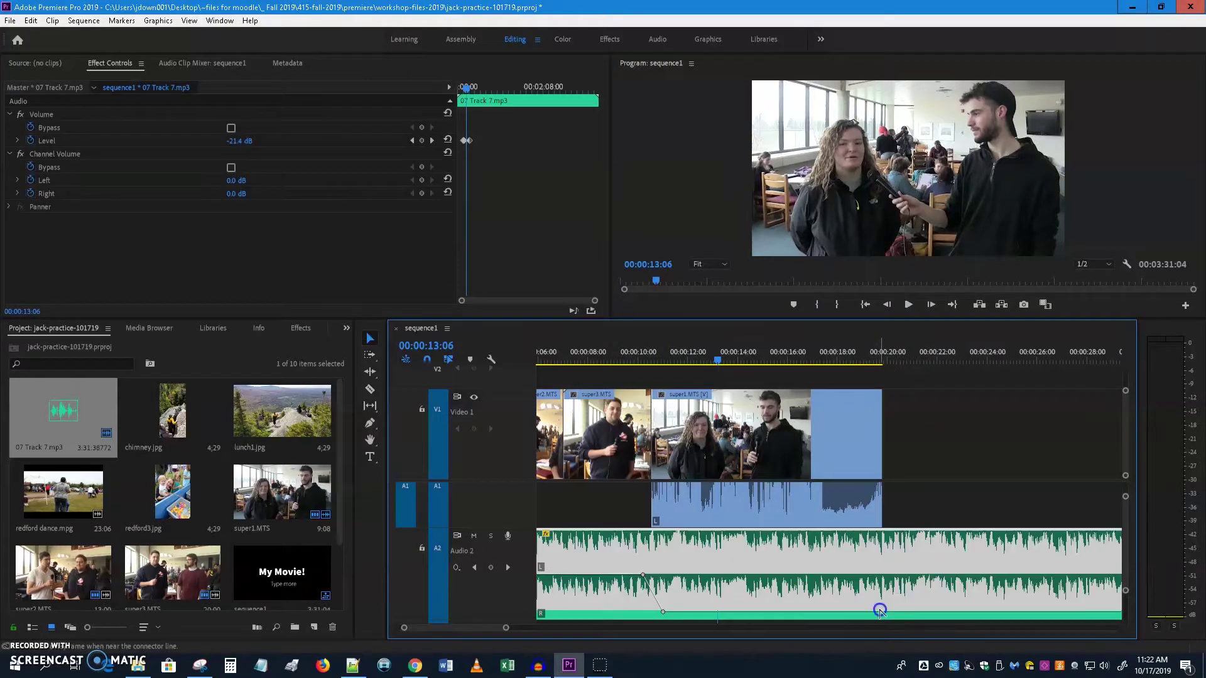
drag(904, 612, 901, 536)
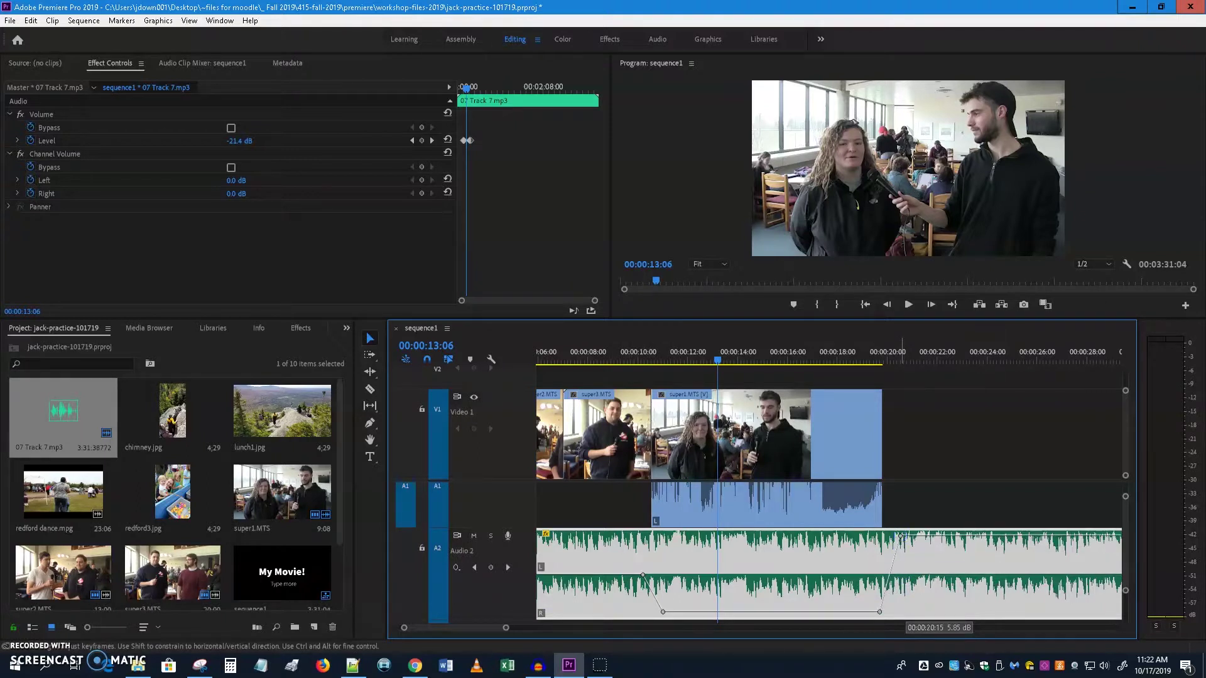
drag(900, 535, 898, 575)
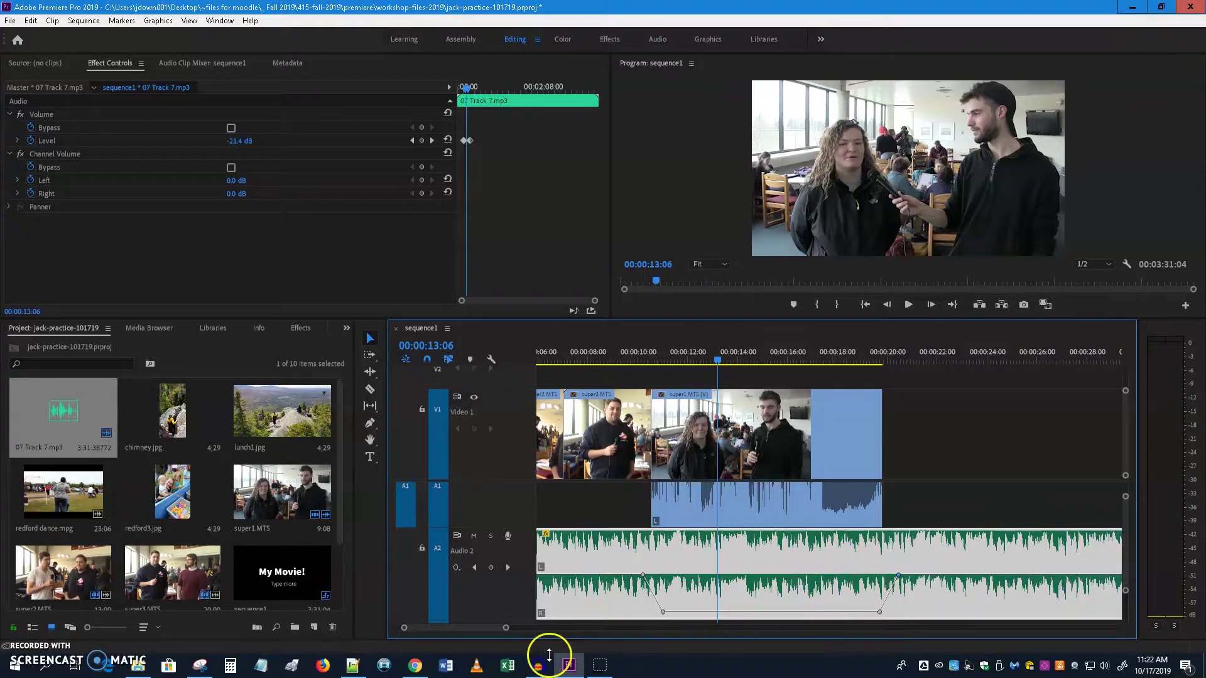
- Add chimney.jpg, lunch1.jpg and redford dance.mpg back to back on V1 directly after the last super1.MTS clip
click(164, 409)
drag(169, 409, 885, 467)
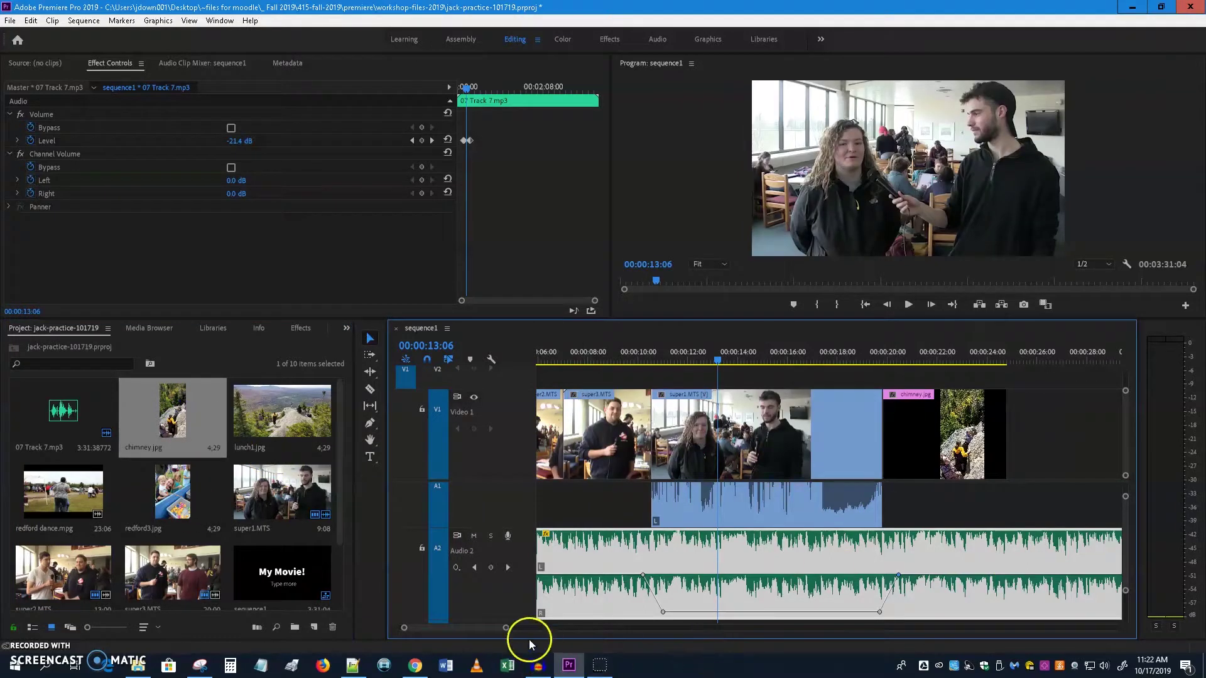
drag(481, 630, 489, 629)
drag(177, 416, 777, 479)
click(547, 509)
click(75, 499)
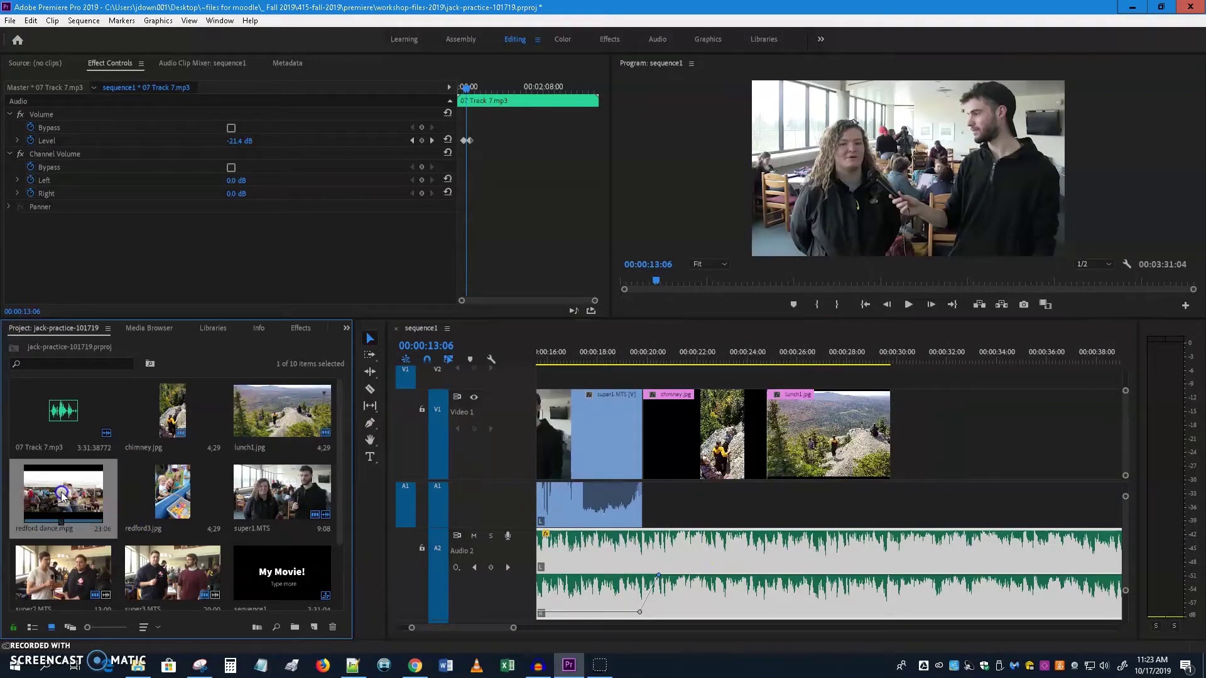
click(620, 545)
drag(620, 545, 934, 525)
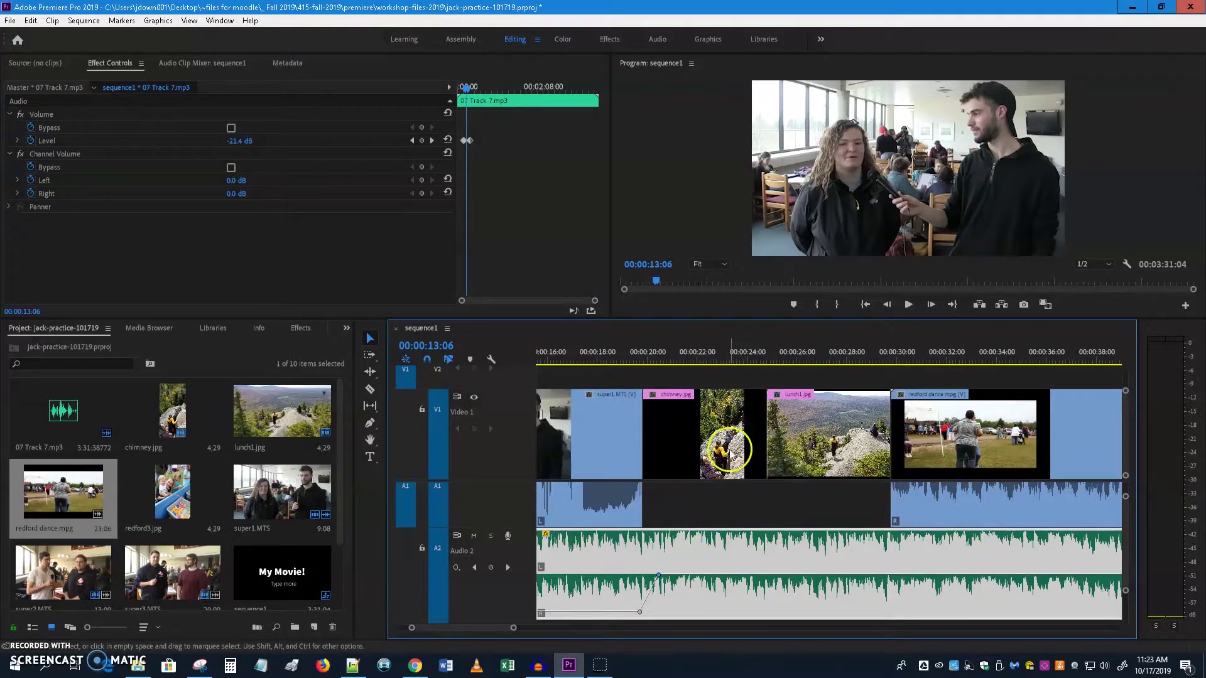
- Show chimney.jpg at 00:00:22:06 and fit it to the frame with Set to Frame Size
click(703, 361)
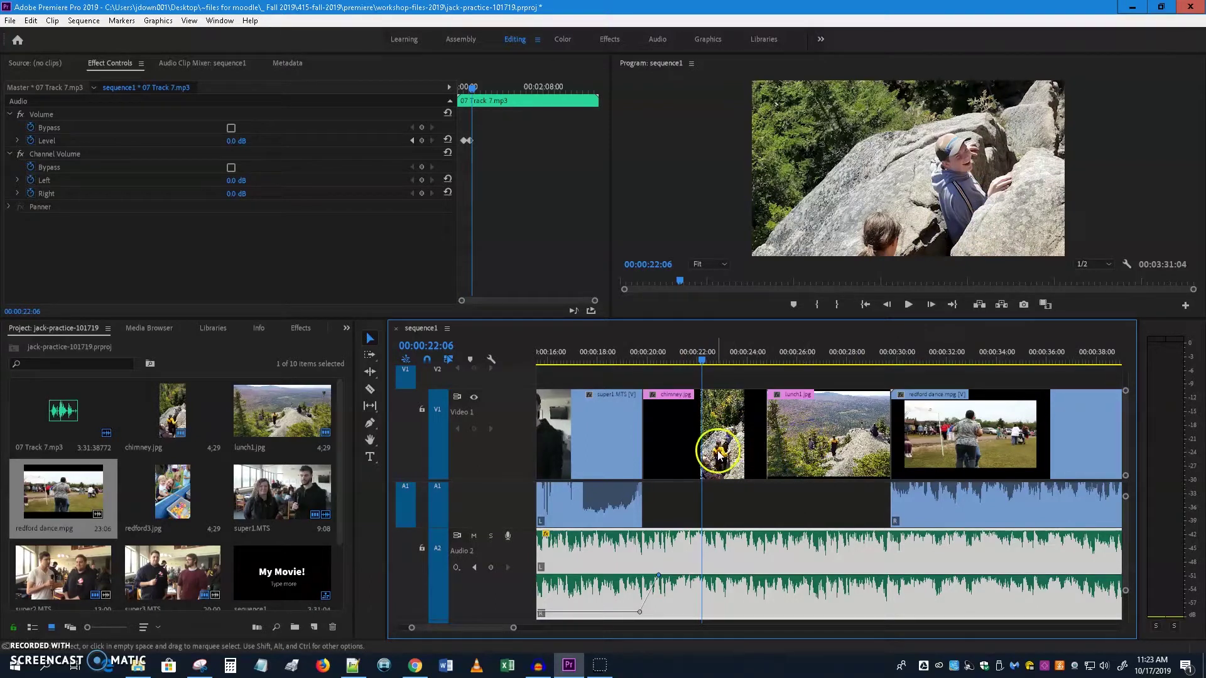
click(689, 425)
right_click(689, 428)
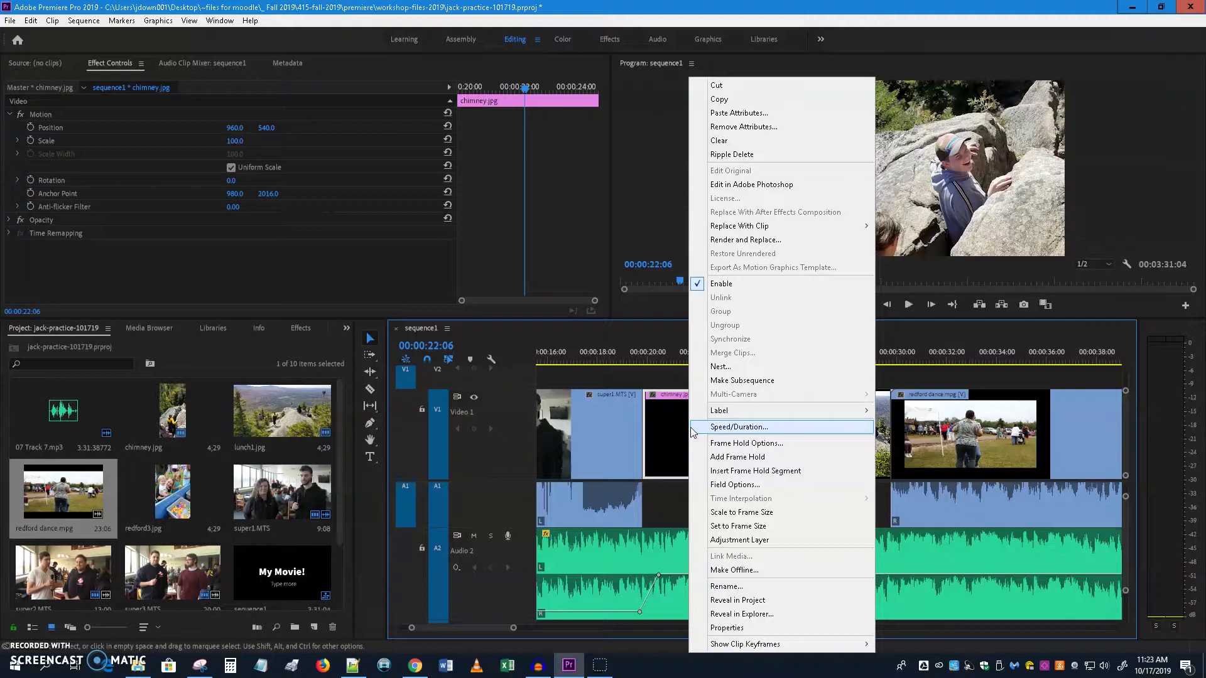
click(738, 527)
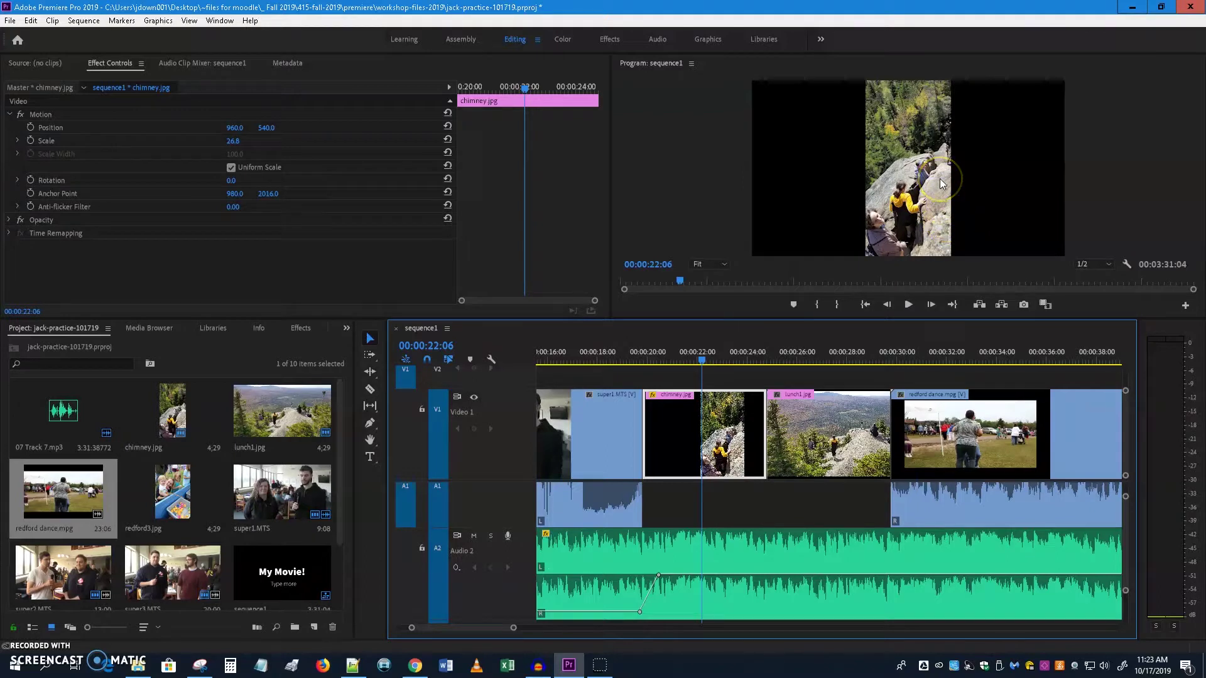
- Show lunch1.jpg at 00:00:27:01 and fit it to the frame with Set to Frame Size
click(845, 422)
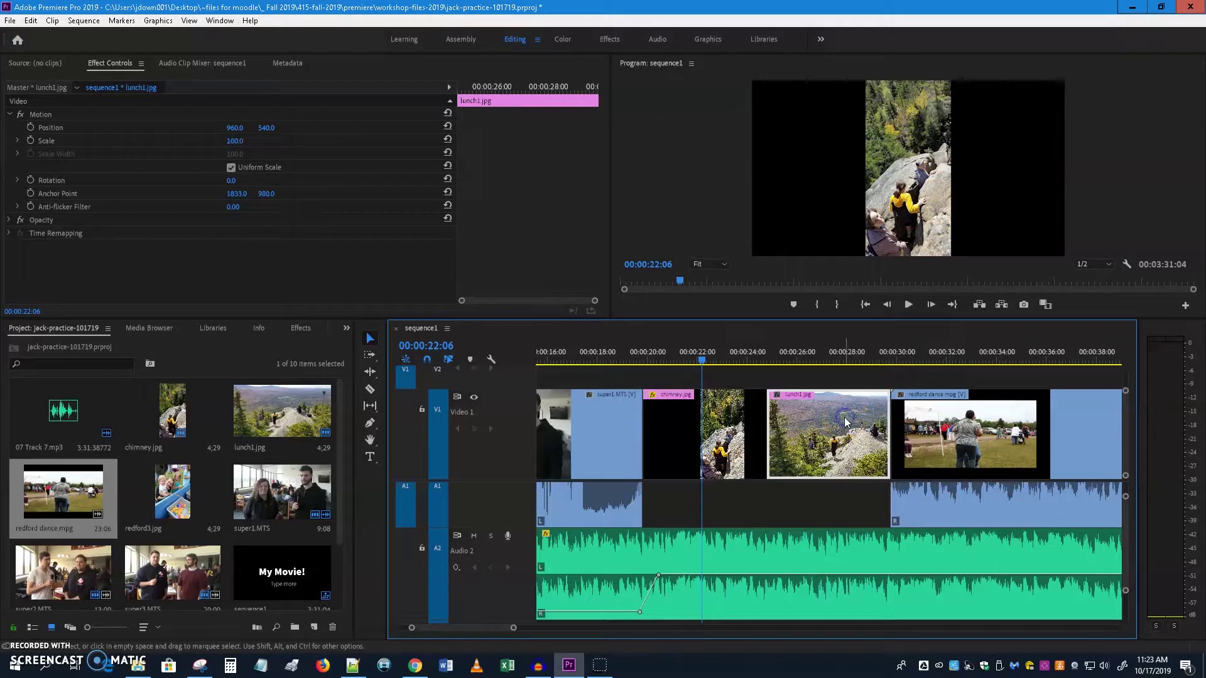
click(822, 361)
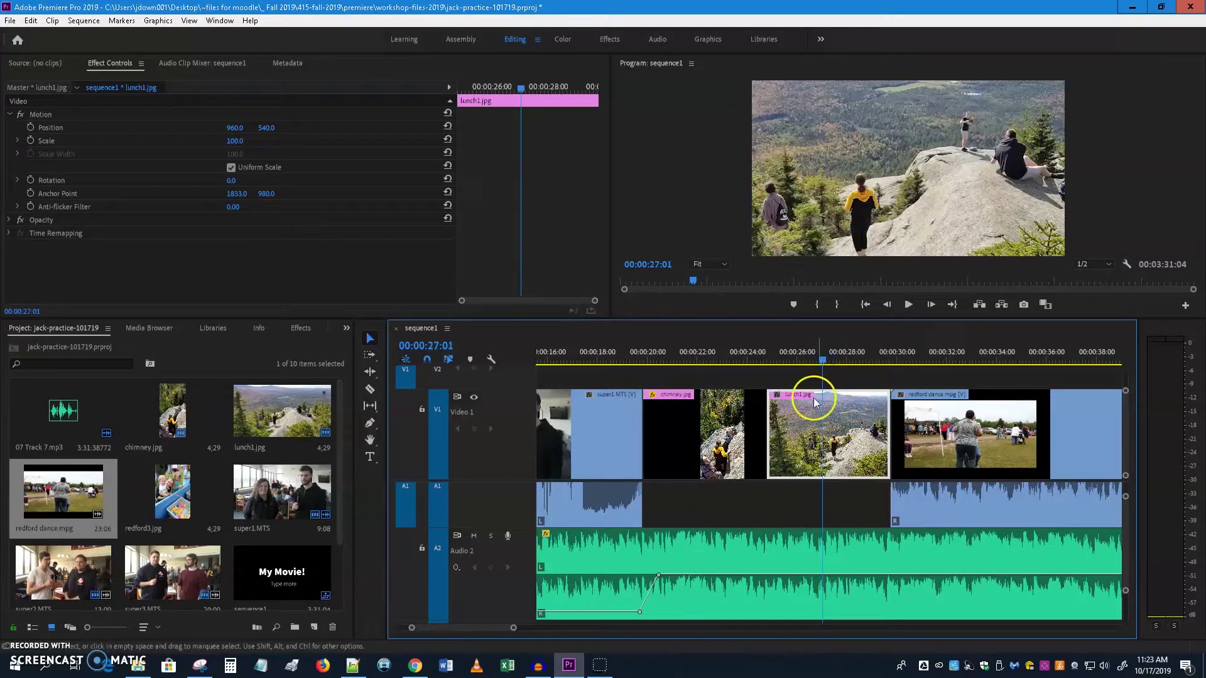
right_click(806, 420)
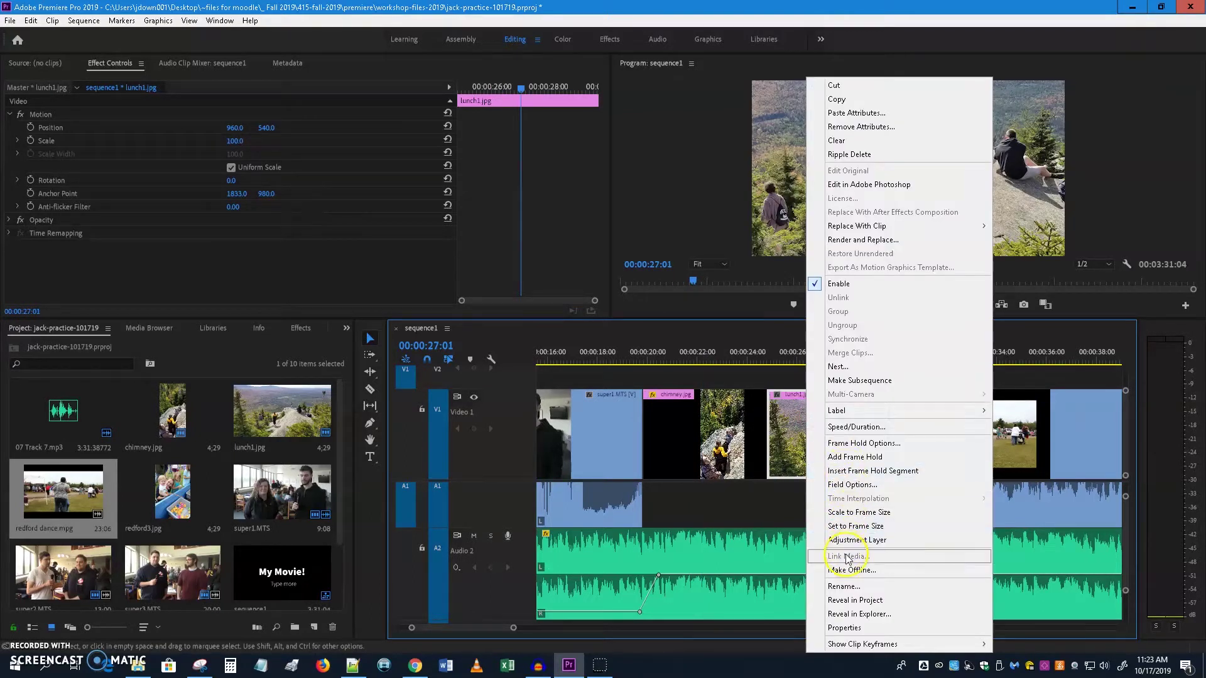
click(855, 527)
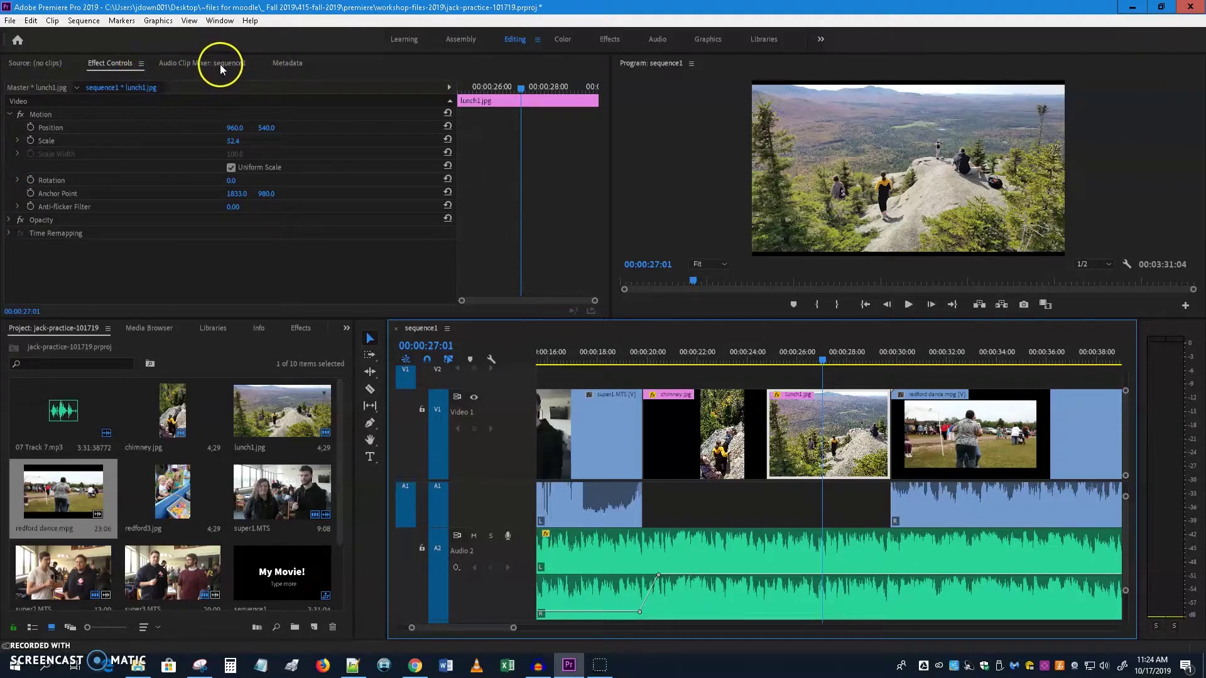
- Open lunch1.jpg from the sequence and increase its Motion scale to 55.3 so it fills the frame
click(34, 63)
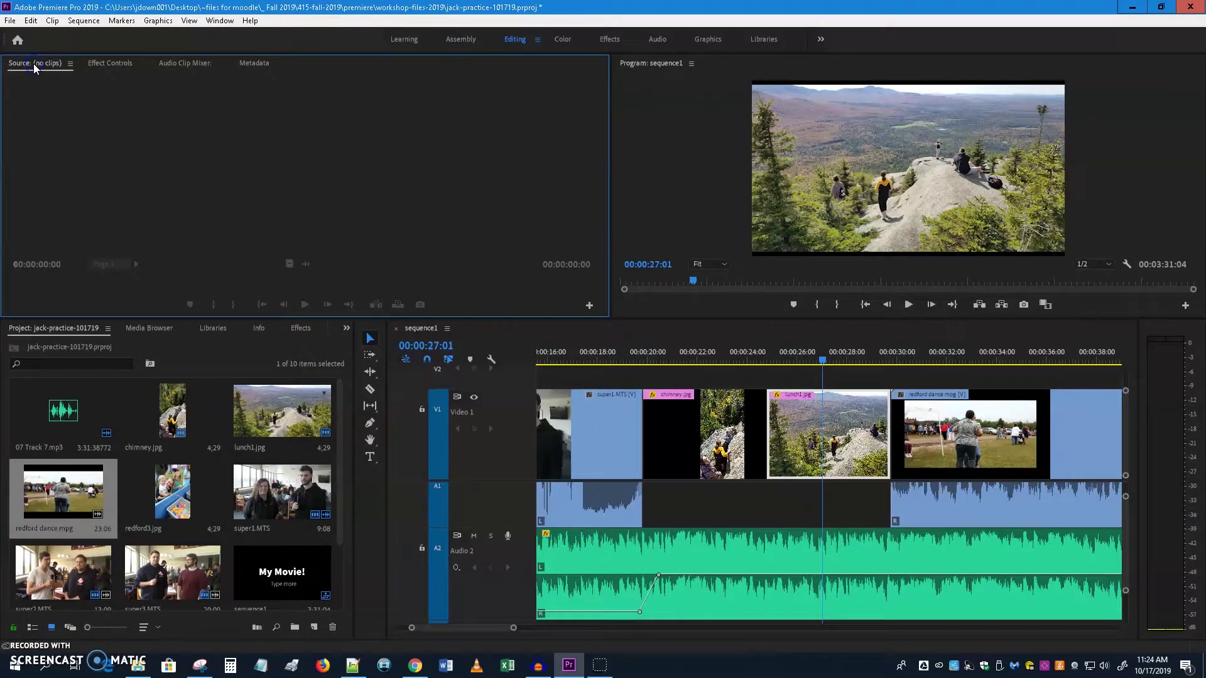
click(170, 459)
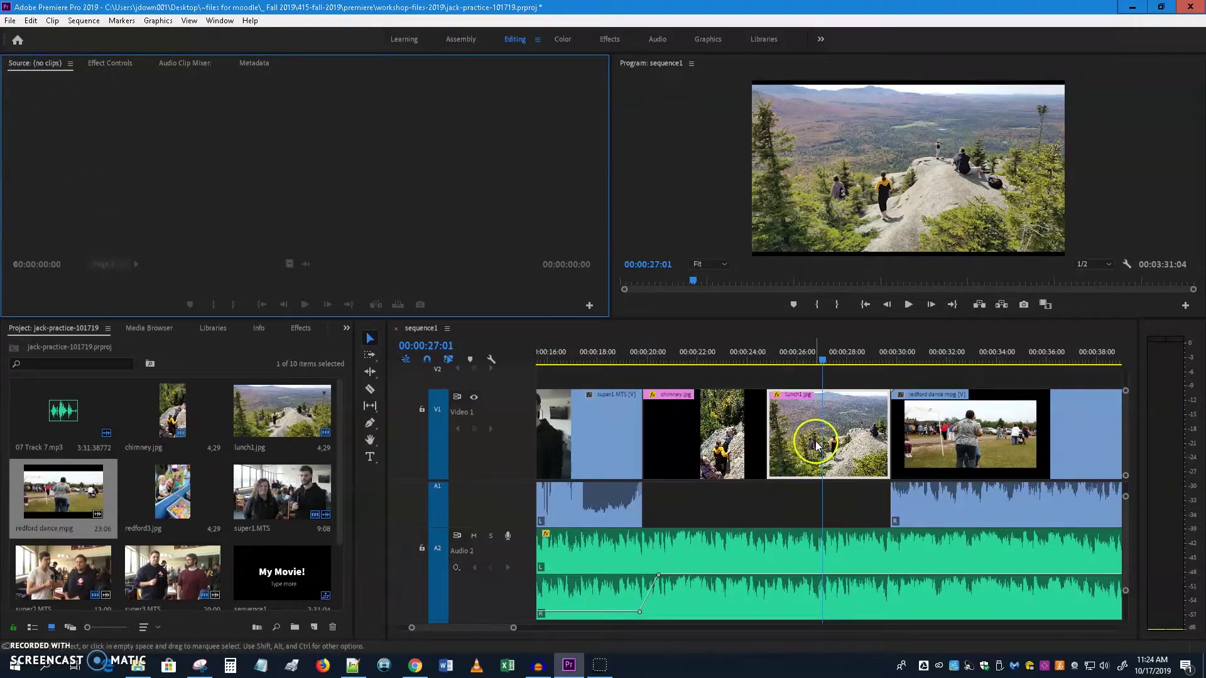
double_click(796, 422)
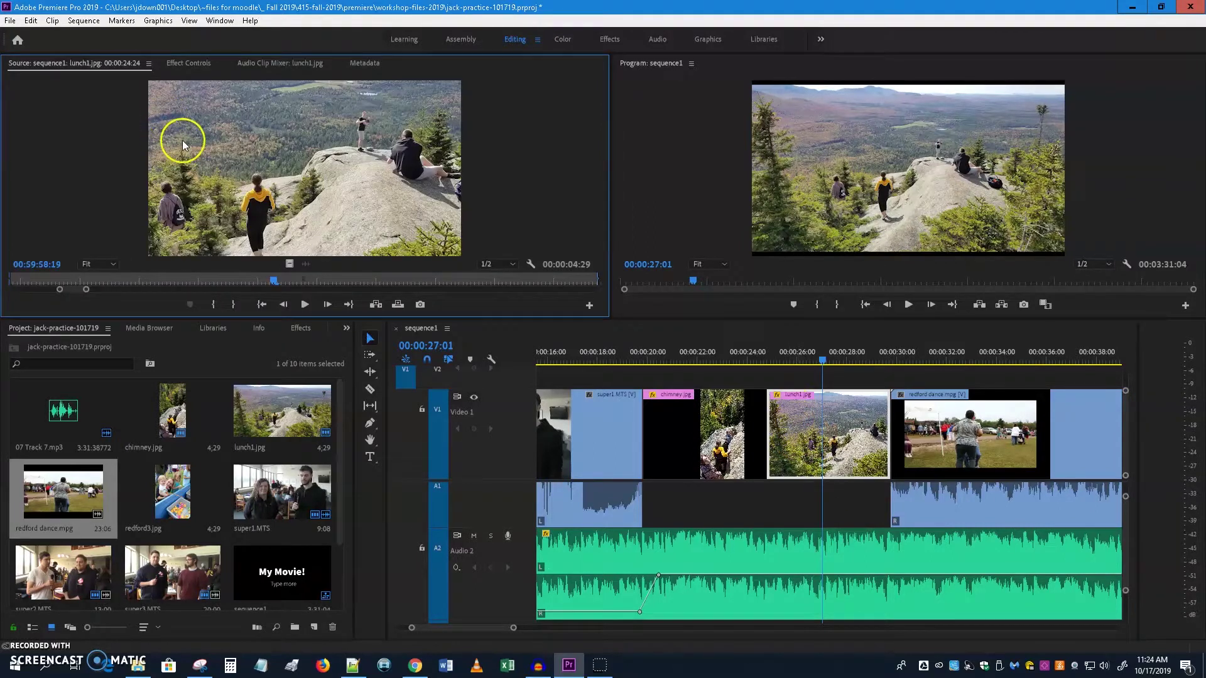
click(198, 66)
click(10, 115)
click(10, 115)
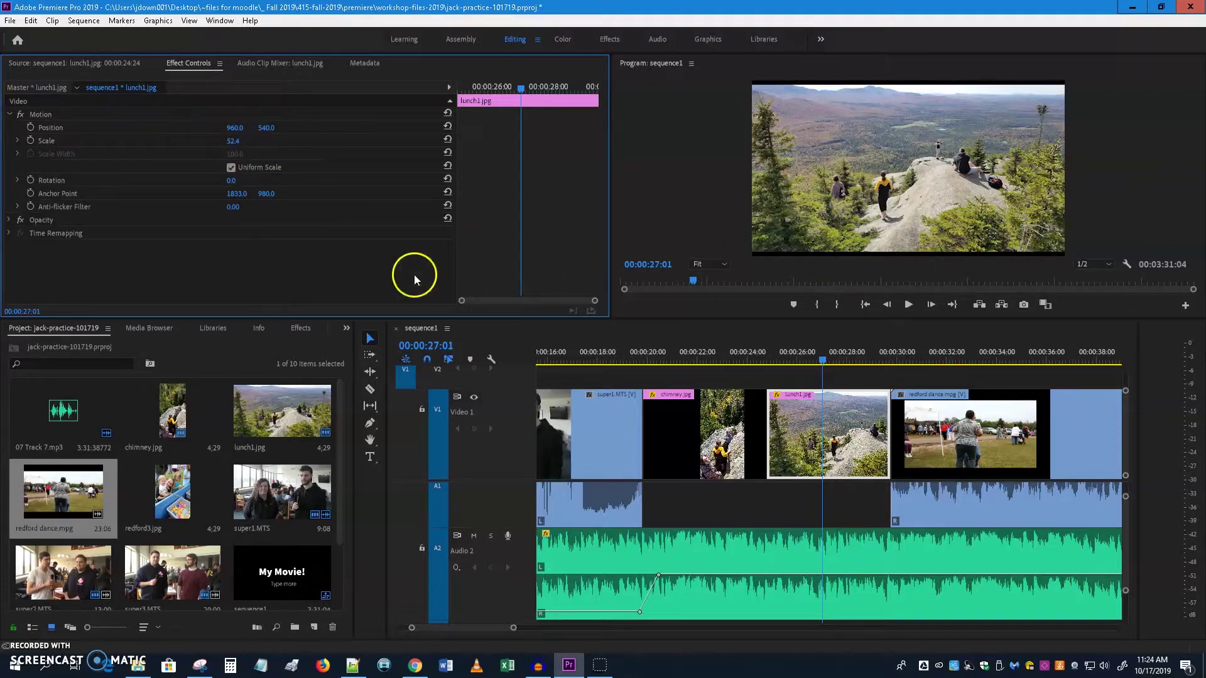
drag(237, 142, 240, 140)
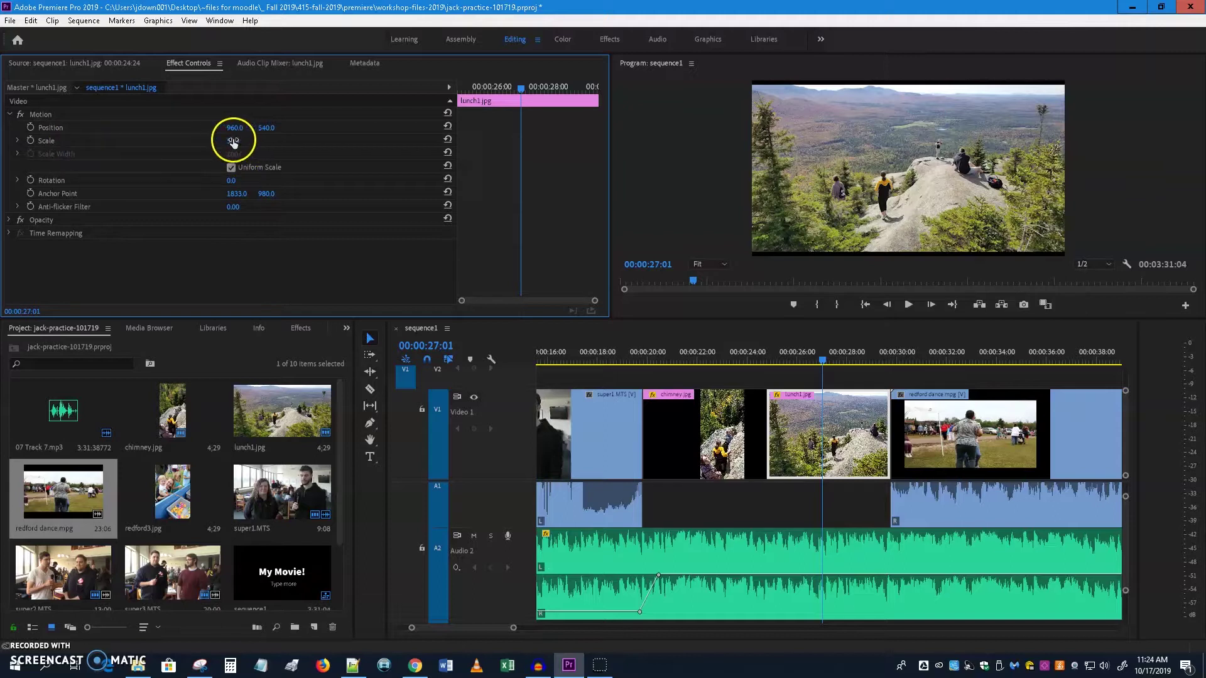
drag(245, 143, 276, 156)
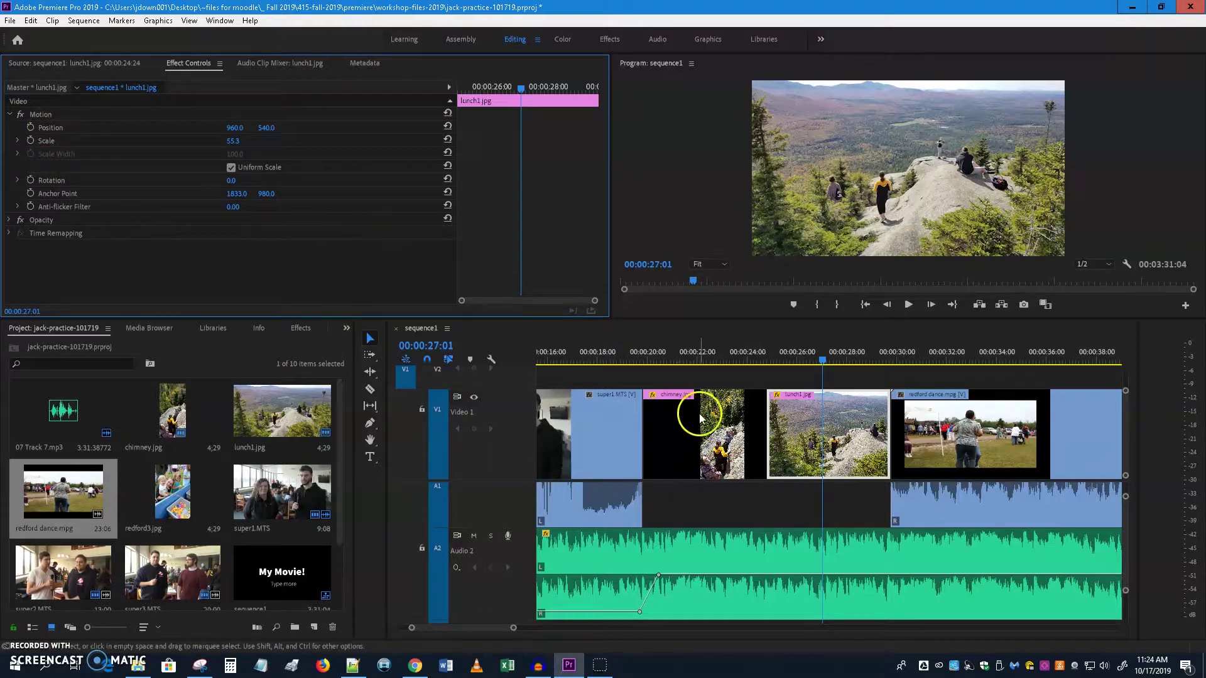
- Enlarge chimney.jpg to a scale of 44.8 and set its vertical position to 191.0 to reframe the climbers
click(705, 378)
click(708, 359)
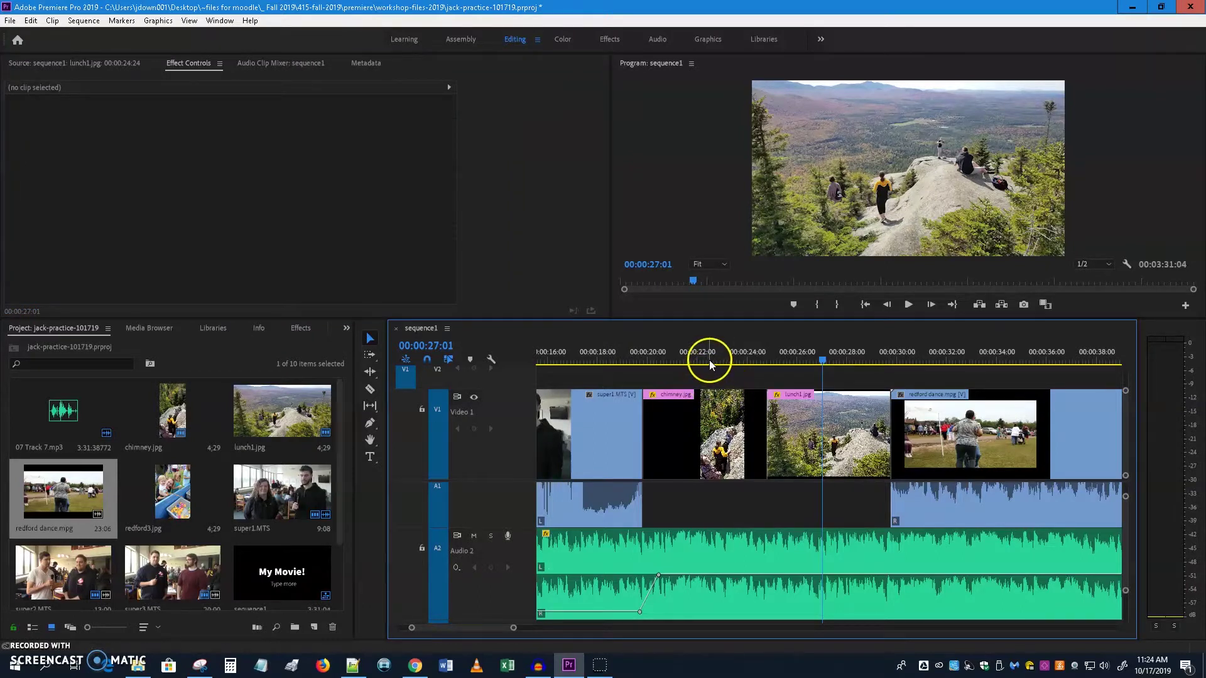
double_click(728, 430)
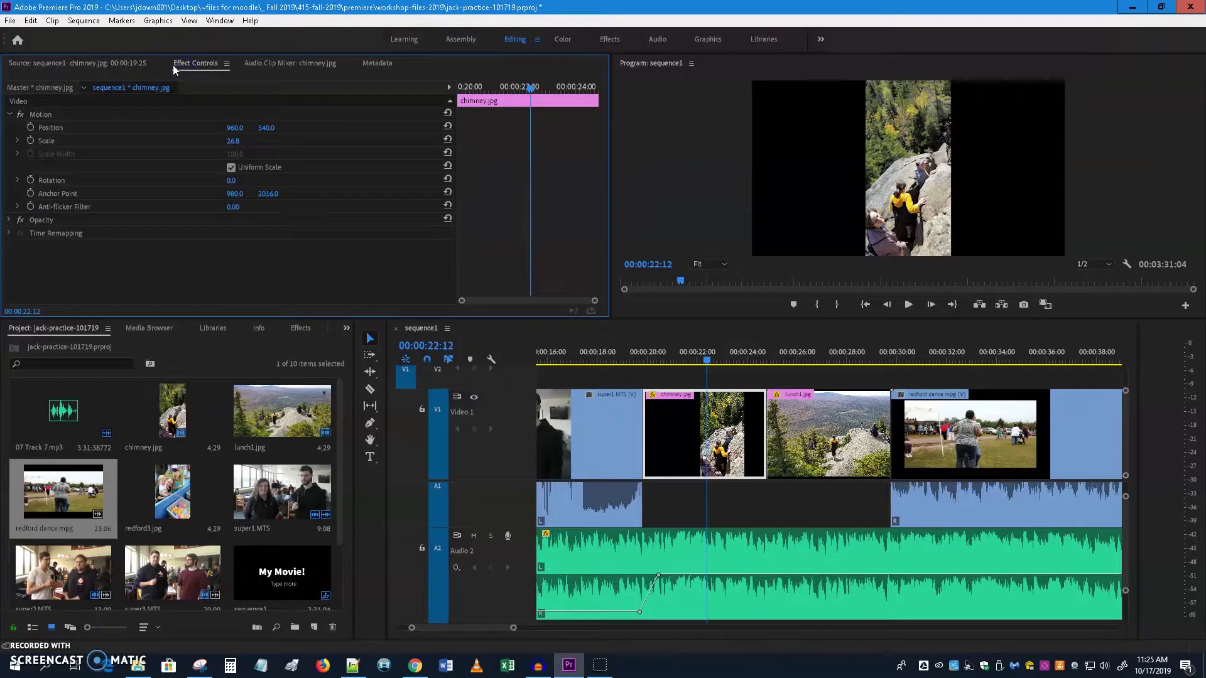
click(46, 140)
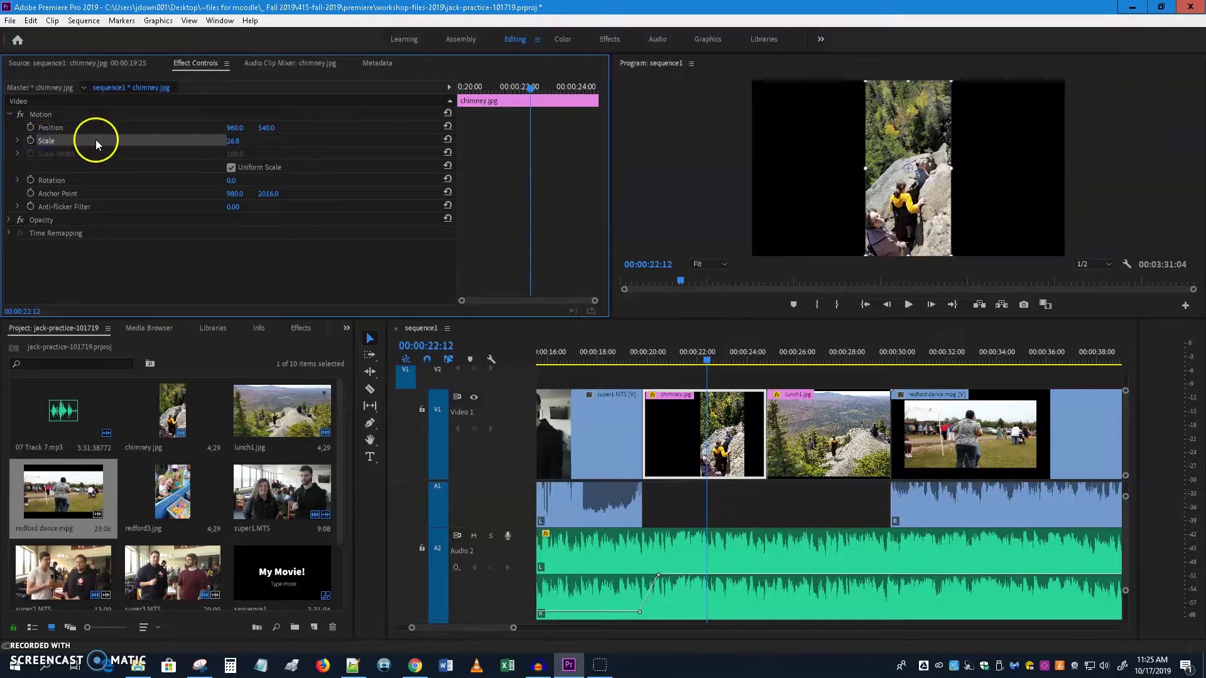
drag(249, 142, 265, 143)
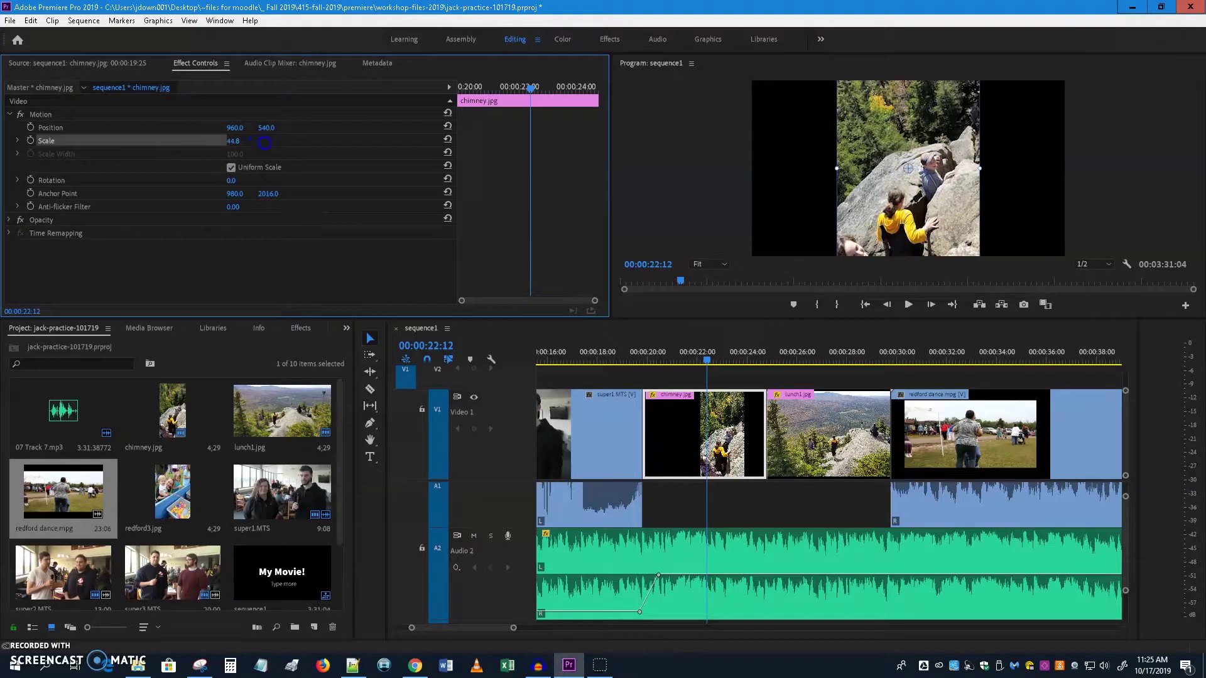
click(42, 126)
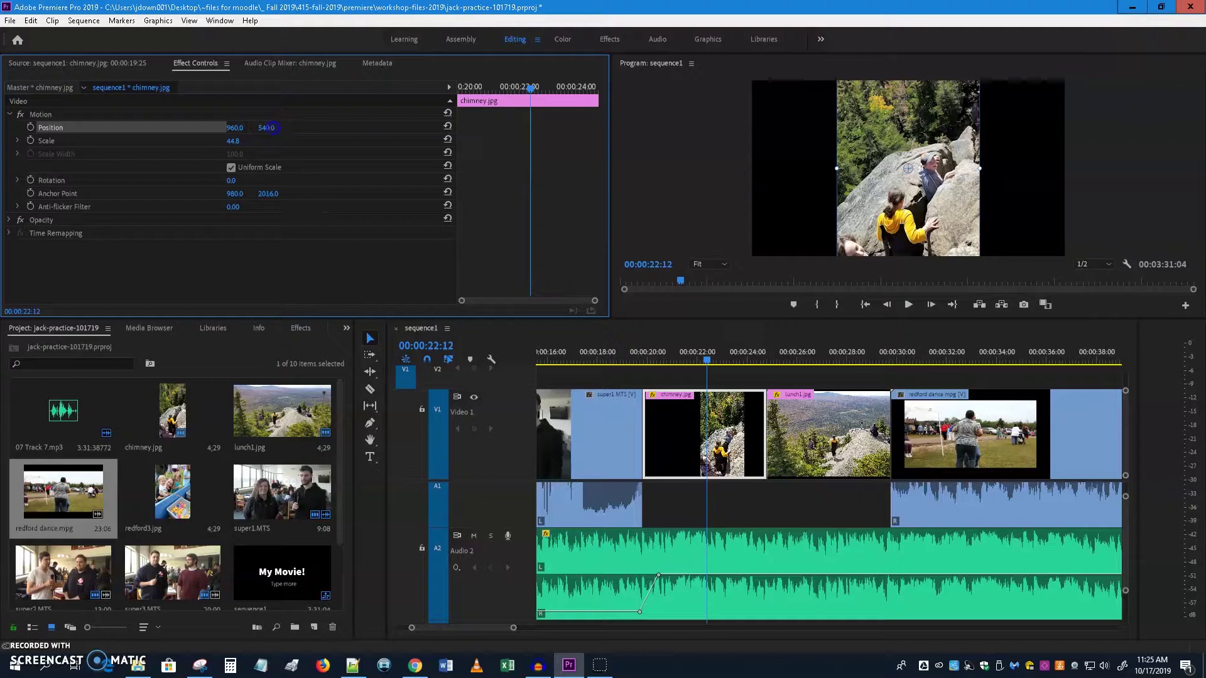
drag(285, 128, 335, 127)
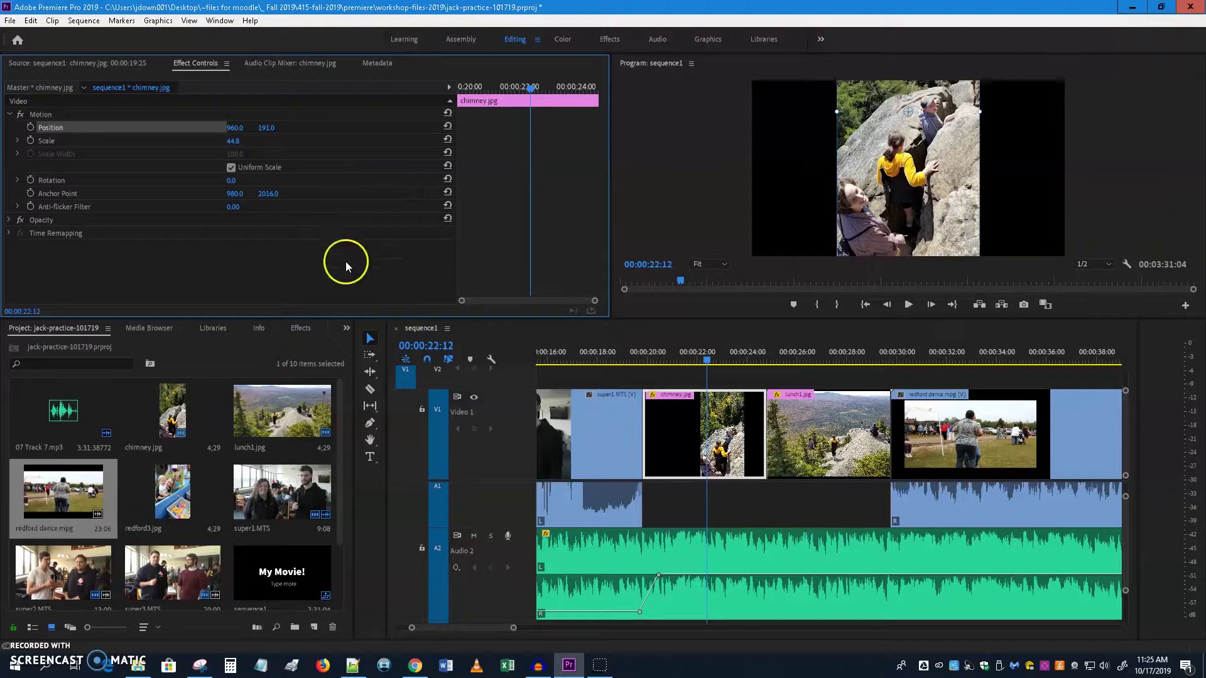
- Show redford dance.mpg at 00:00:32:11 and enlarge it with Set to Frame Size
click(988, 436)
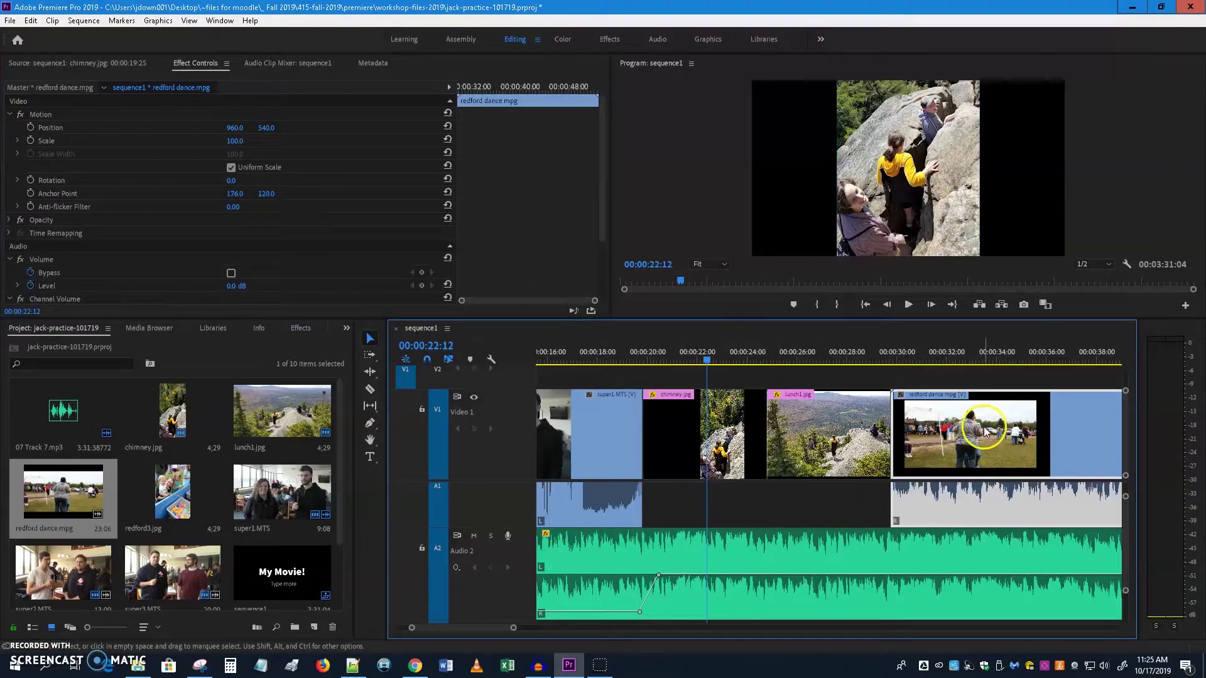
click(957, 356)
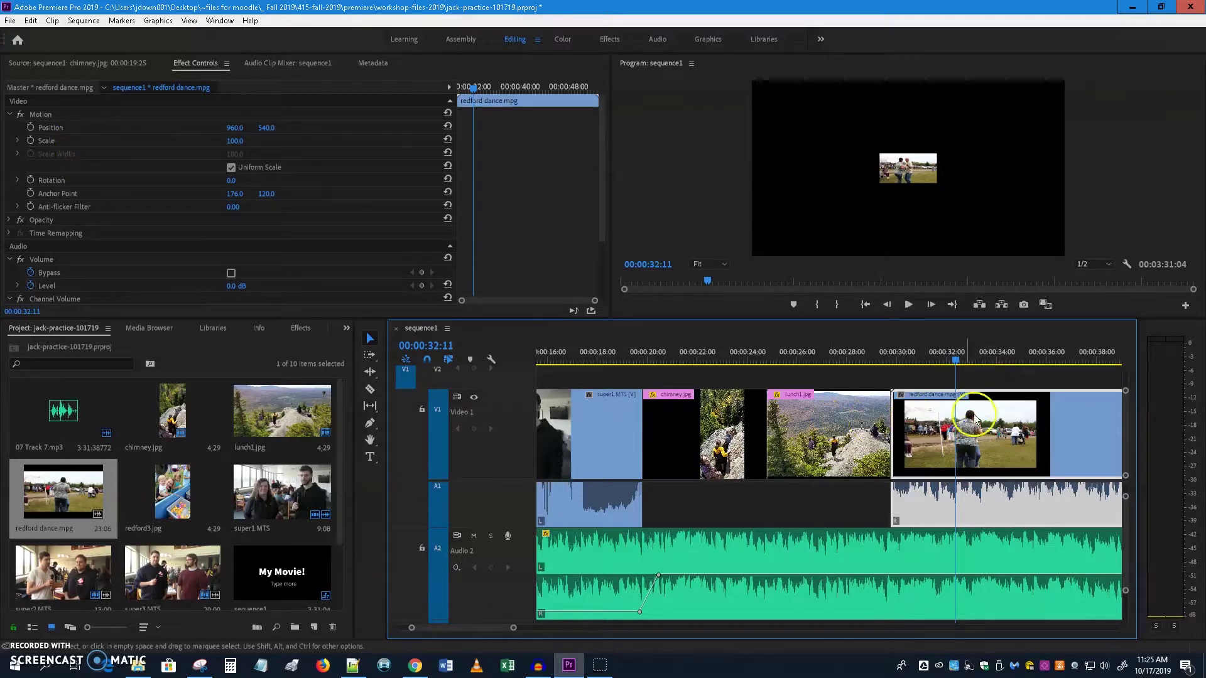
right_click(1000, 430)
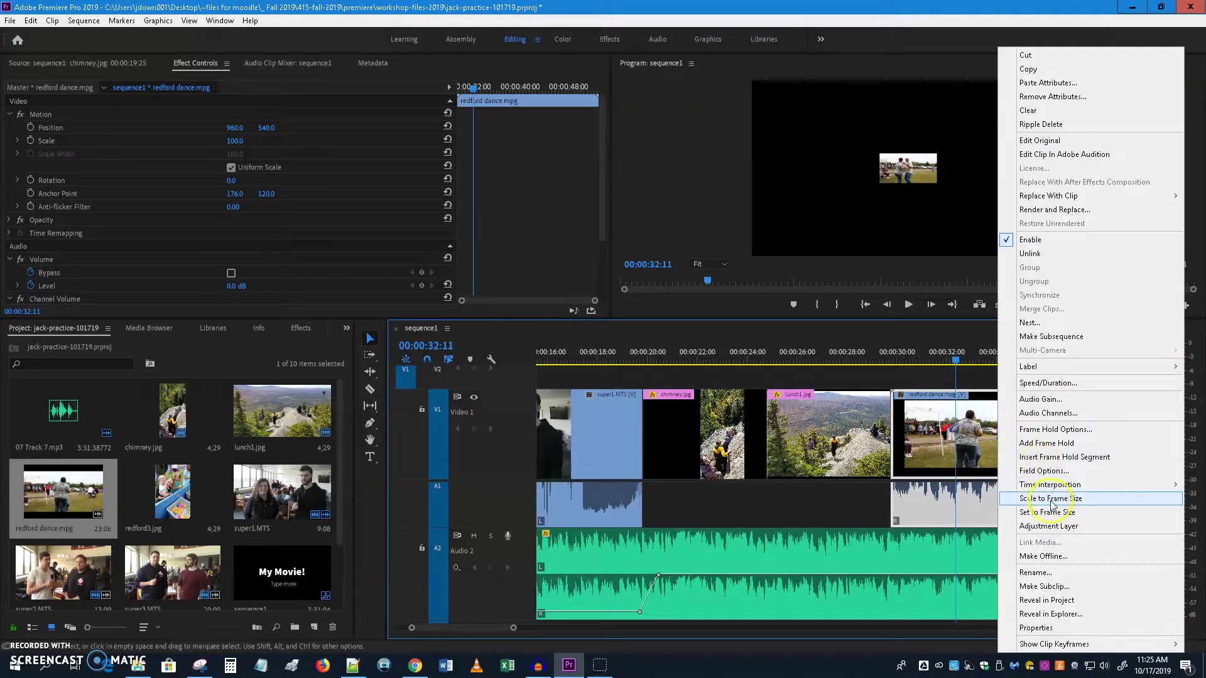
click(1068, 513)
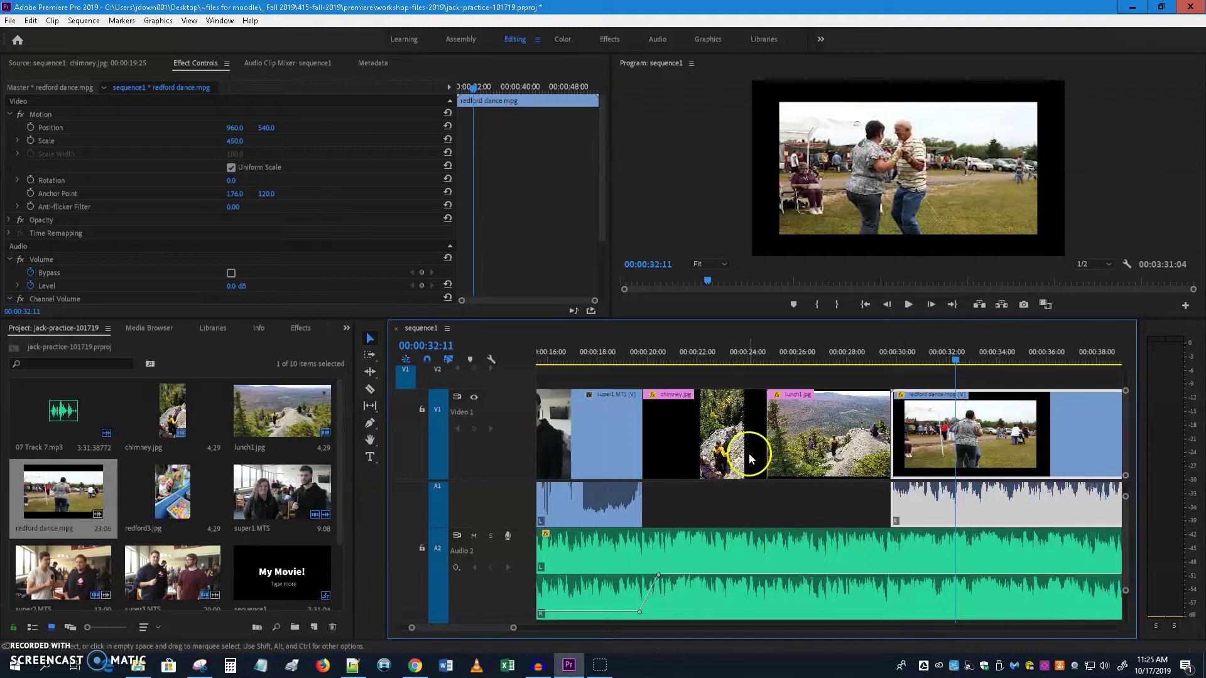
- Move chimney.jpg up to track V3 over the last super1.MTS clip and shorten it to end before that clip does
click(713, 465)
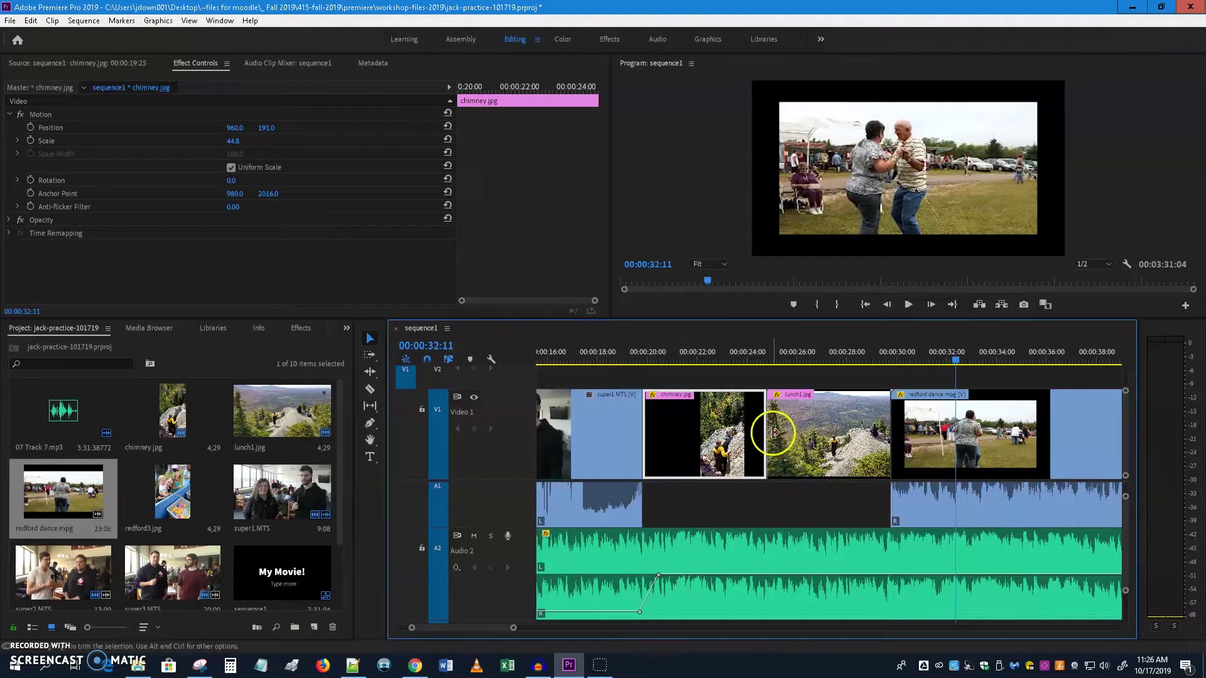
drag(696, 417, 588, 380)
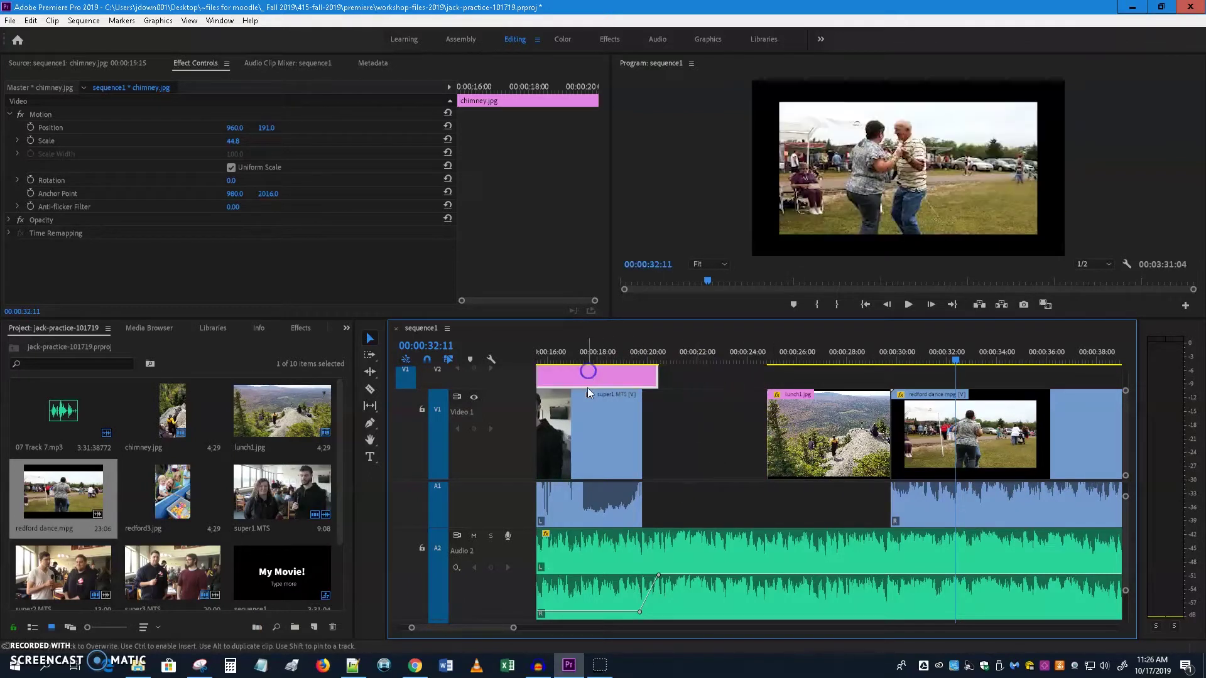
click(575, 360)
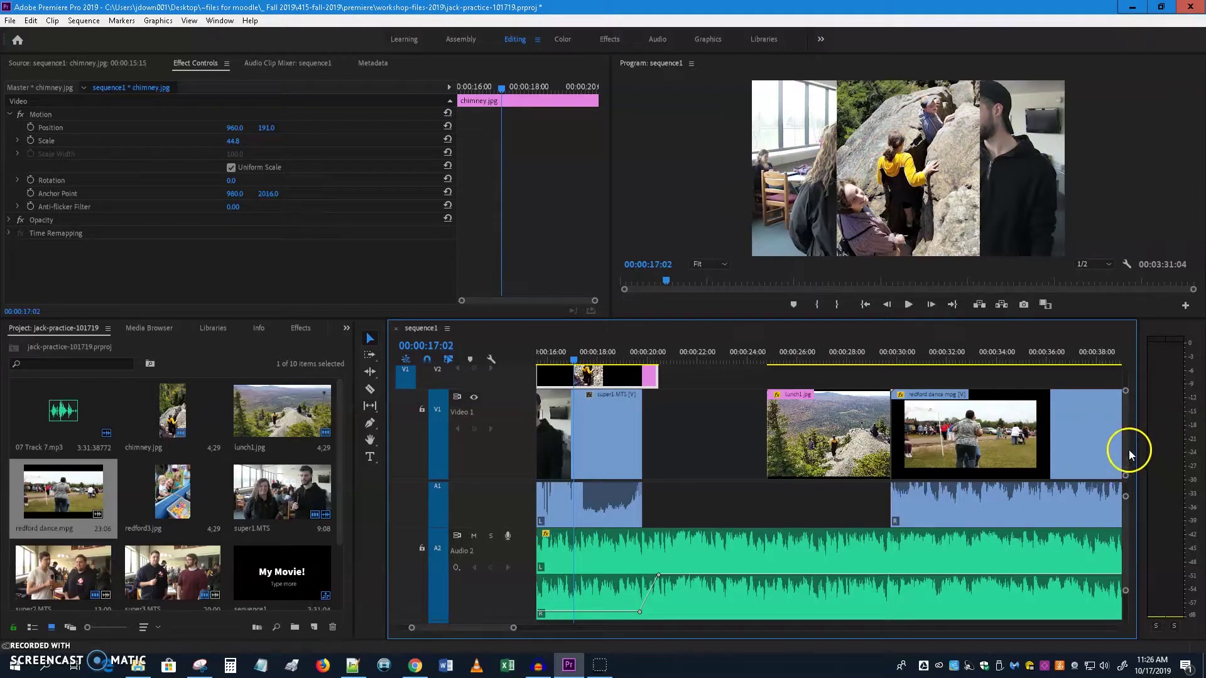
scroll(1128, 449, up, 3)
drag(596, 472, 609, 421)
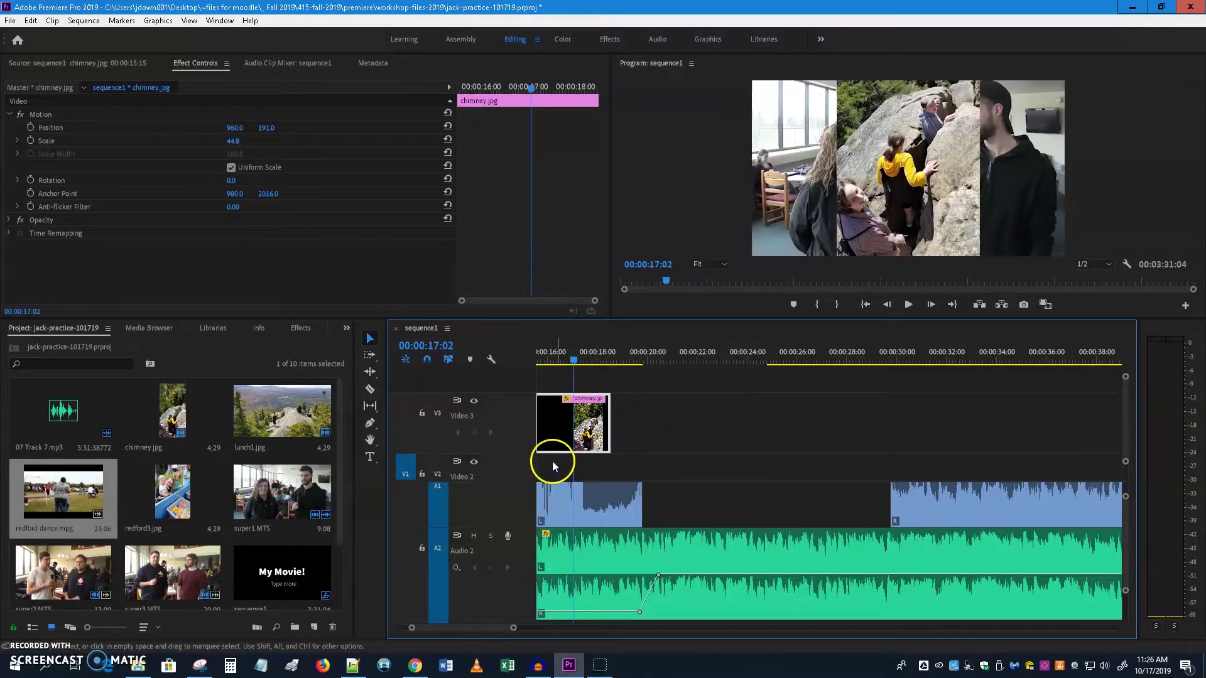
click(563, 462)
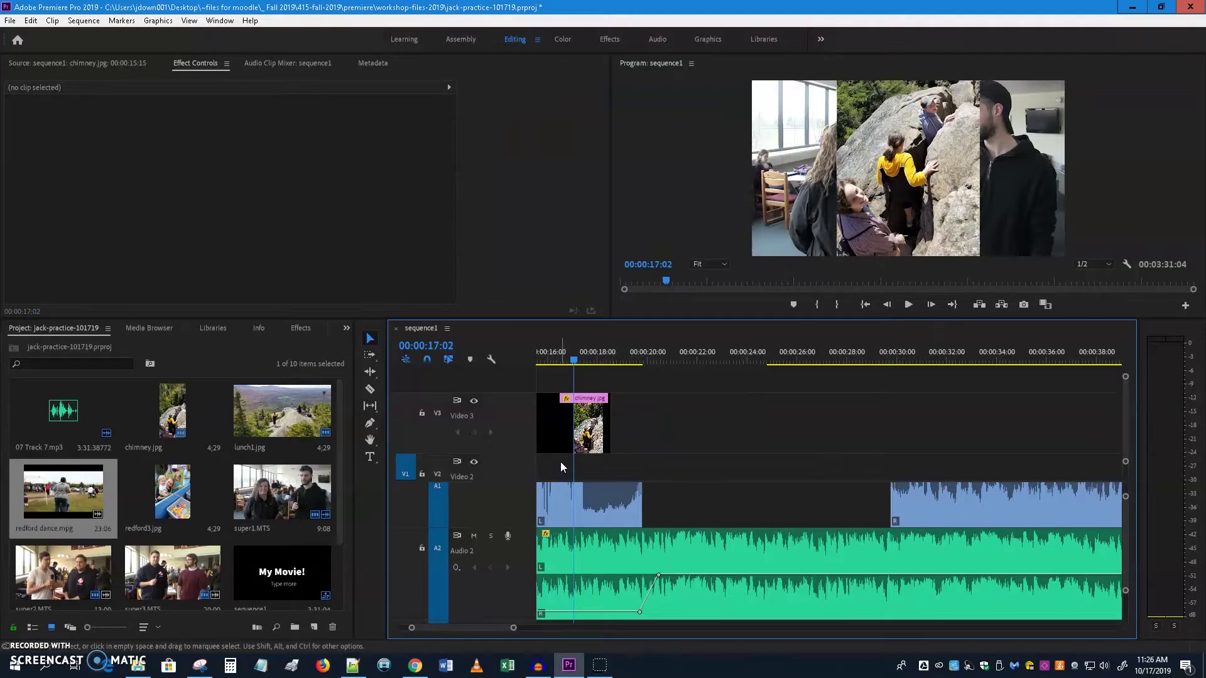
- Place the black clip on track V2 beneath chimney.jpg and trim its end to match the end of the photo
drag(338, 491, 321, 570)
click(70, 562)
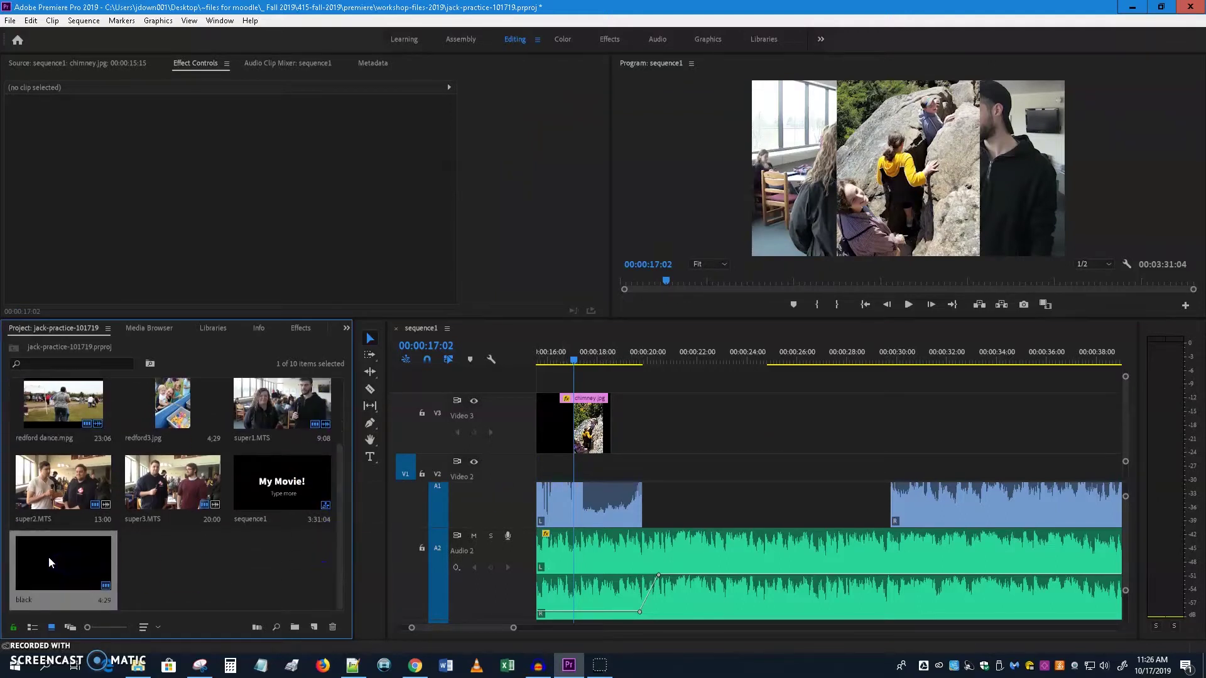
click(314, 627)
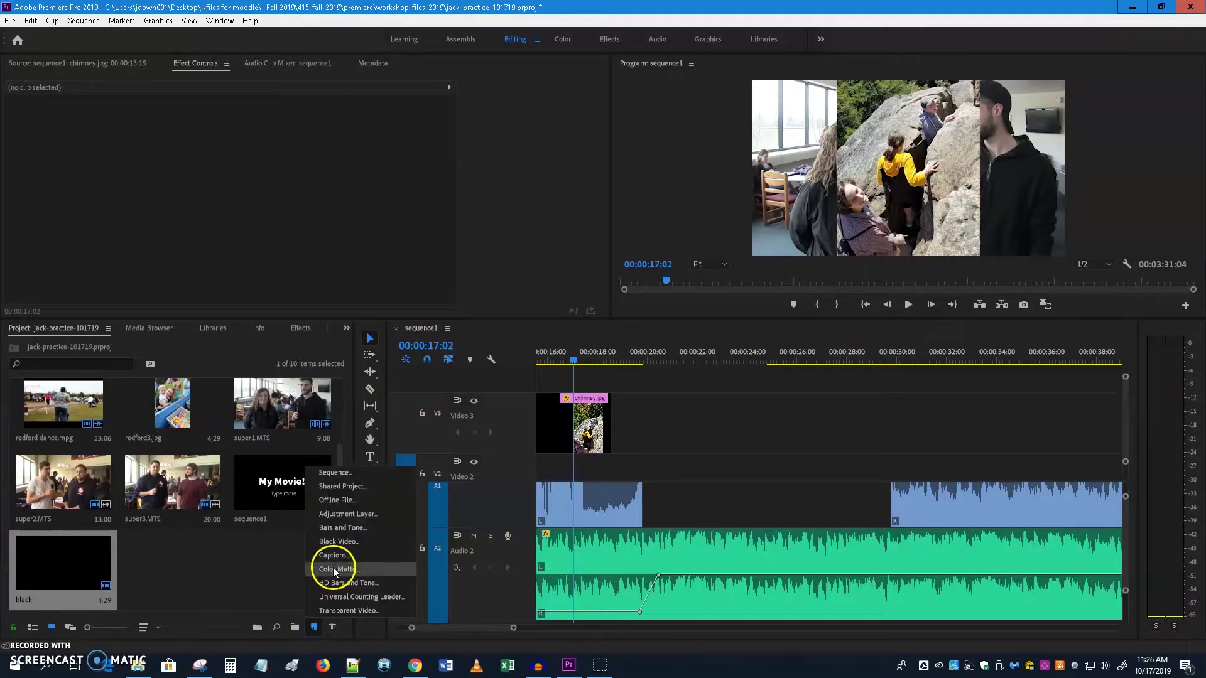
click(66, 553)
drag(62, 567, 538, 465)
click(661, 465)
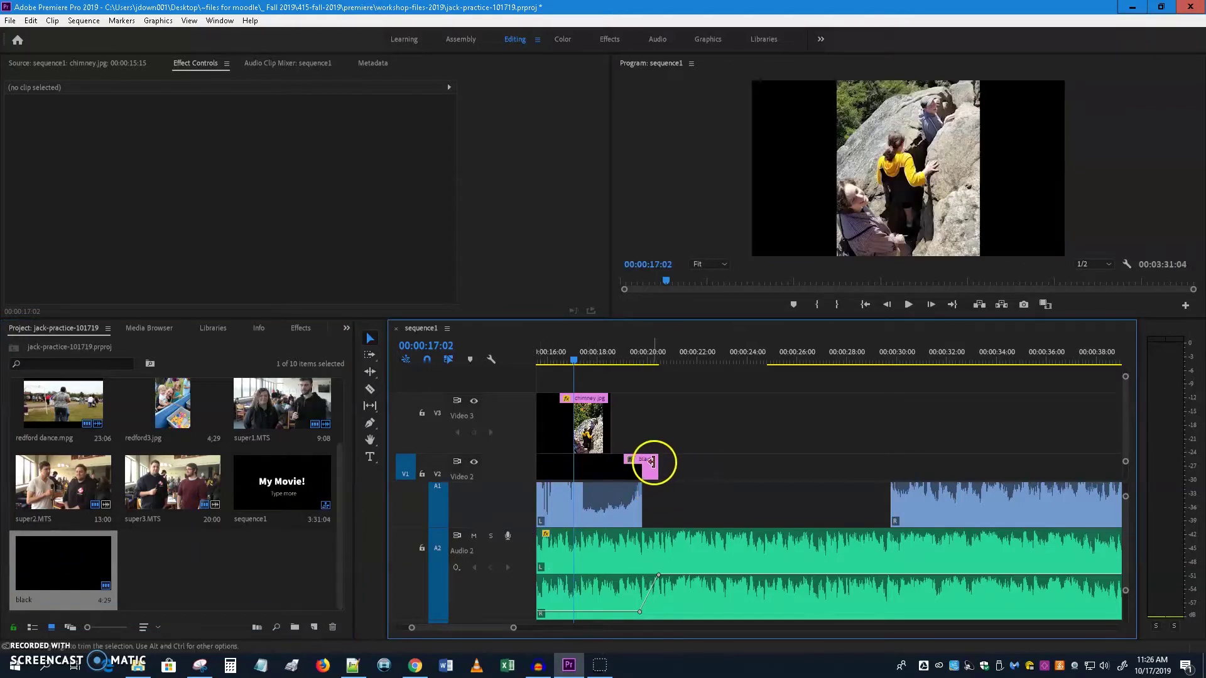
drag(660, 465, 605, 468)
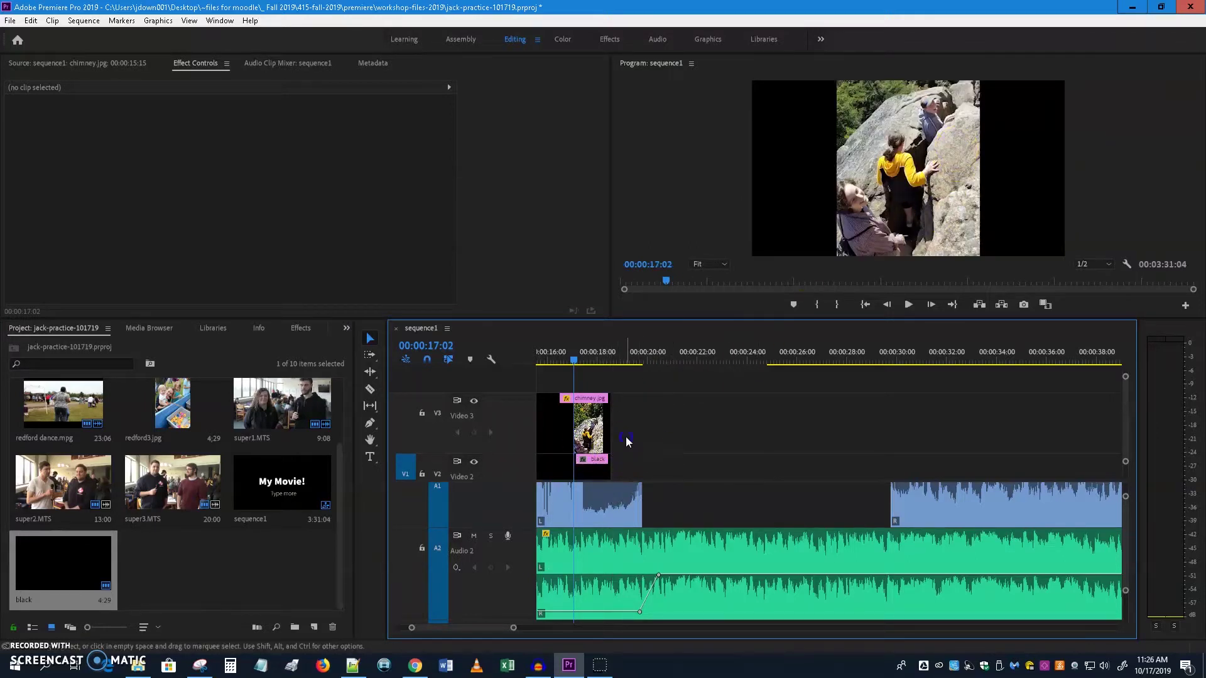
click(625, 363)
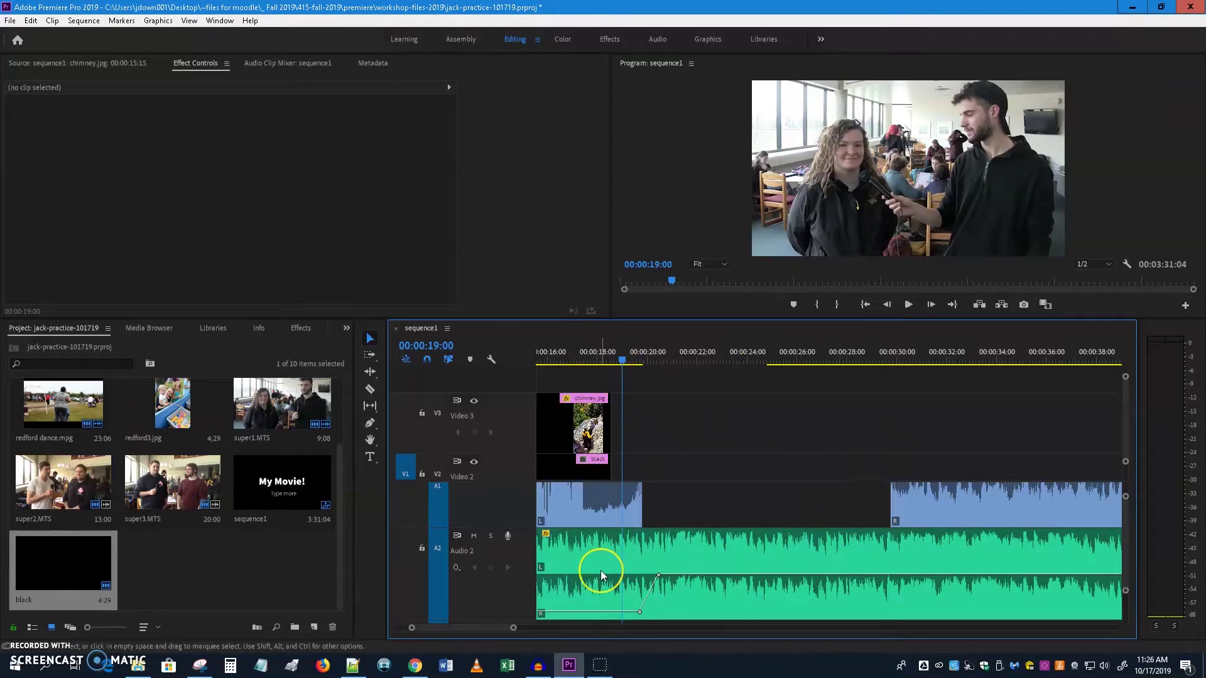
click(21, 652)
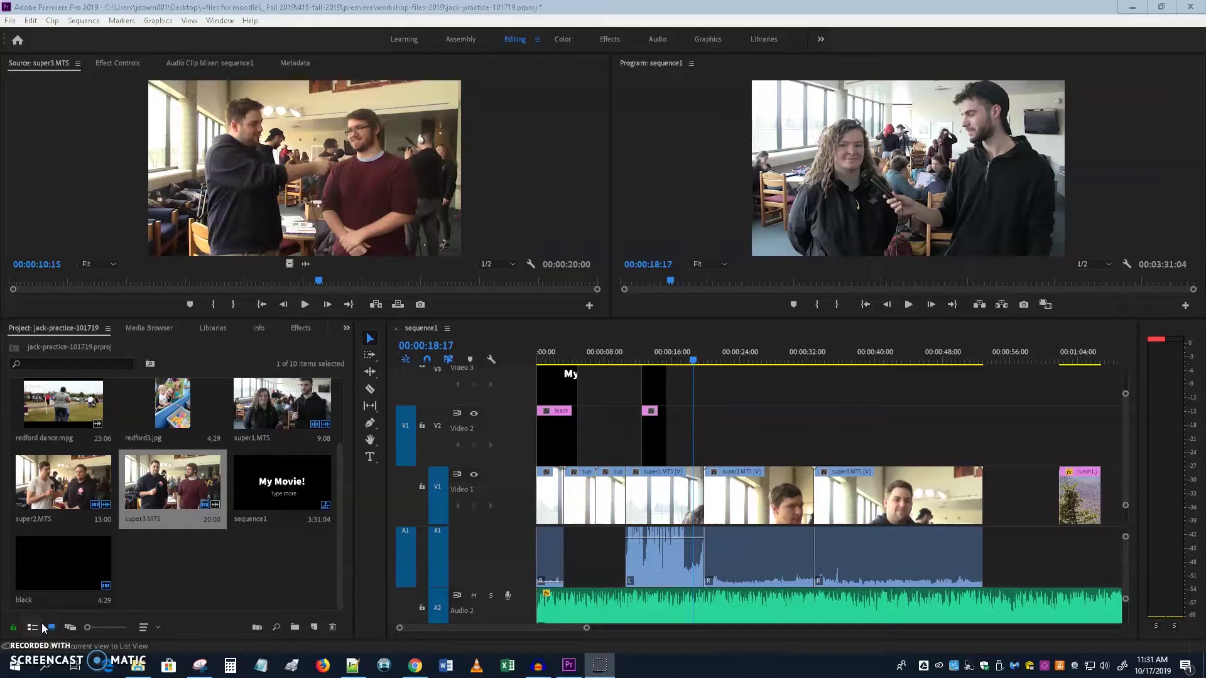
click(763, 485)
click(852, 483)
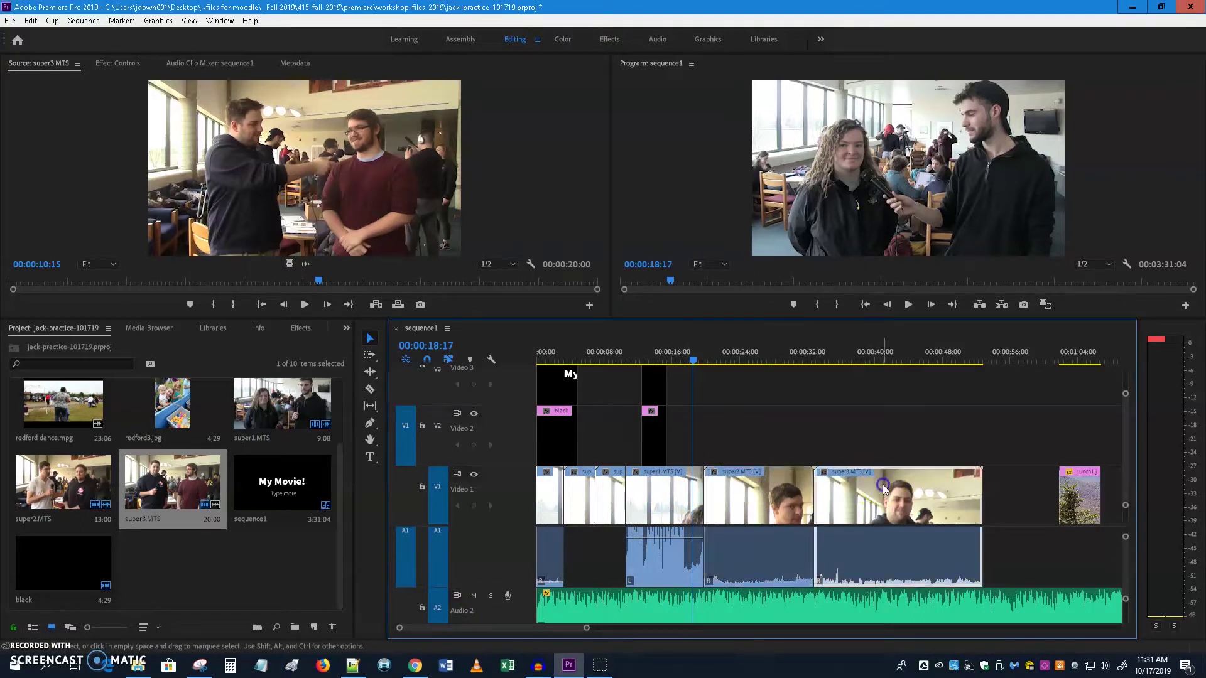
click(661, 506)
click(771, 557)
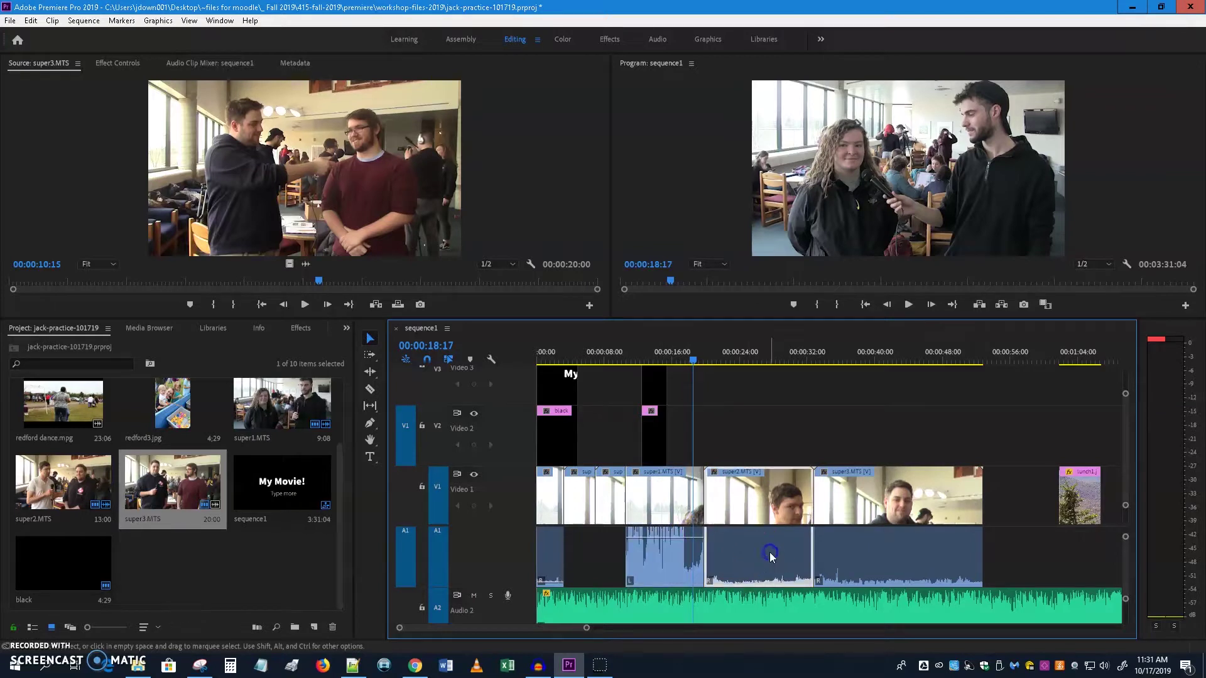
click(867, 545)
click(783, 551)
click(906, 550)
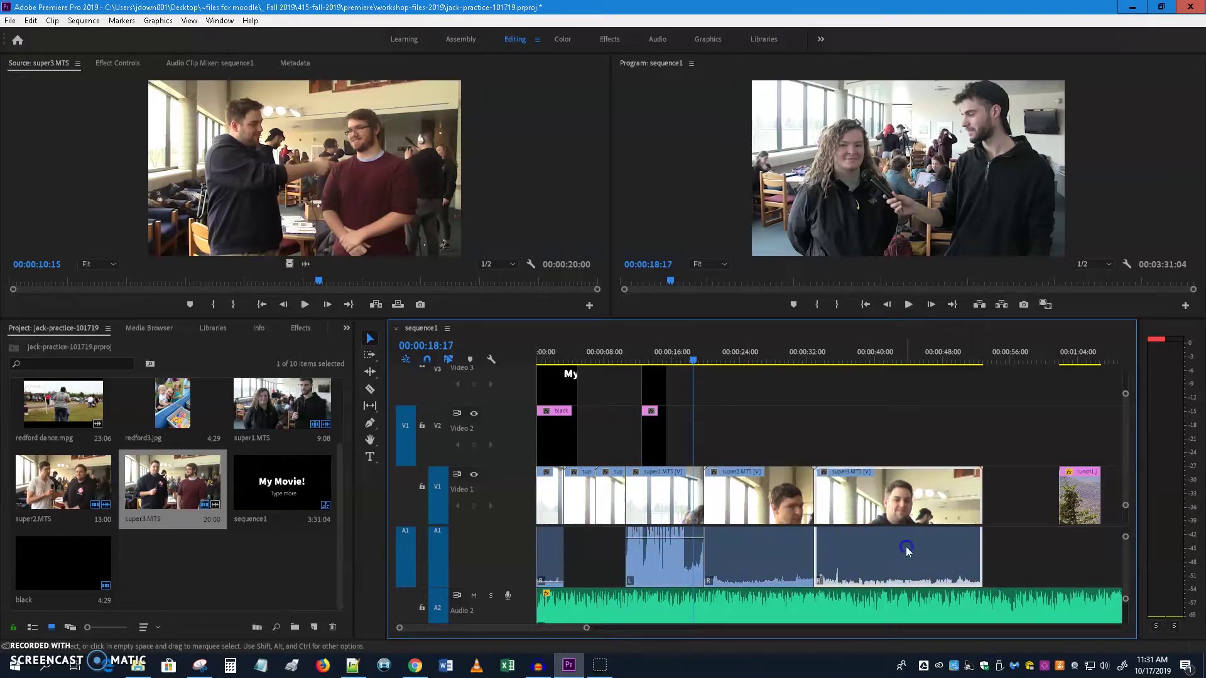
click(721, 540)
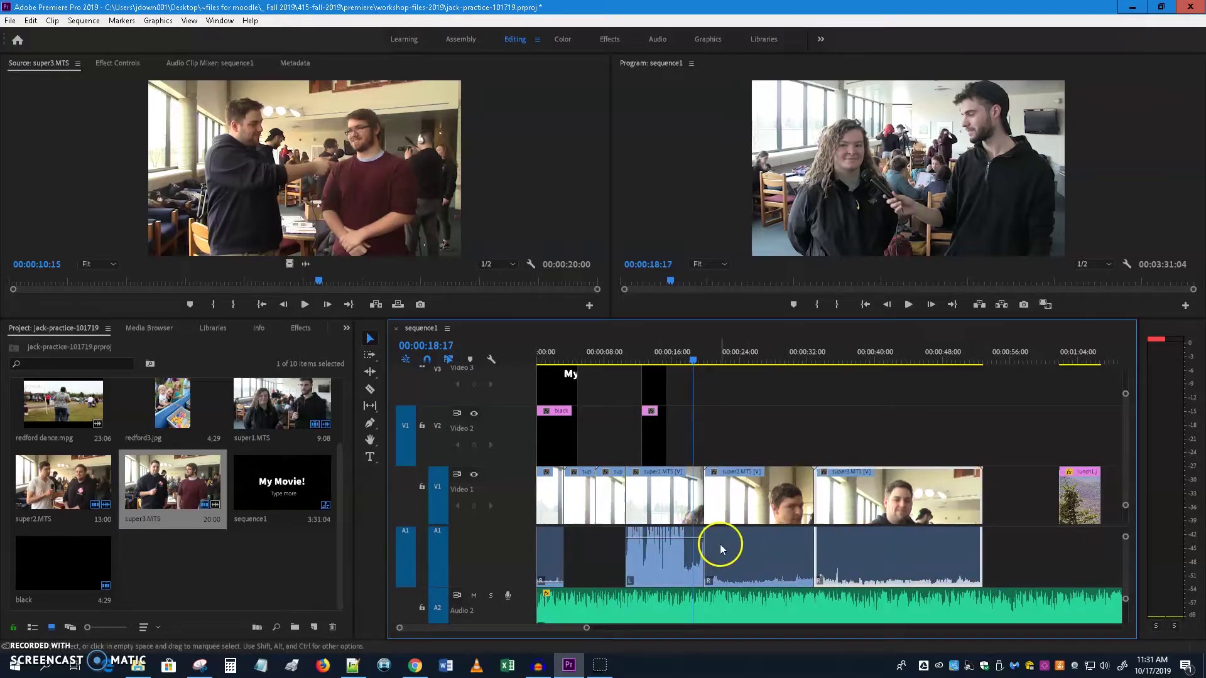
click(678, 500)
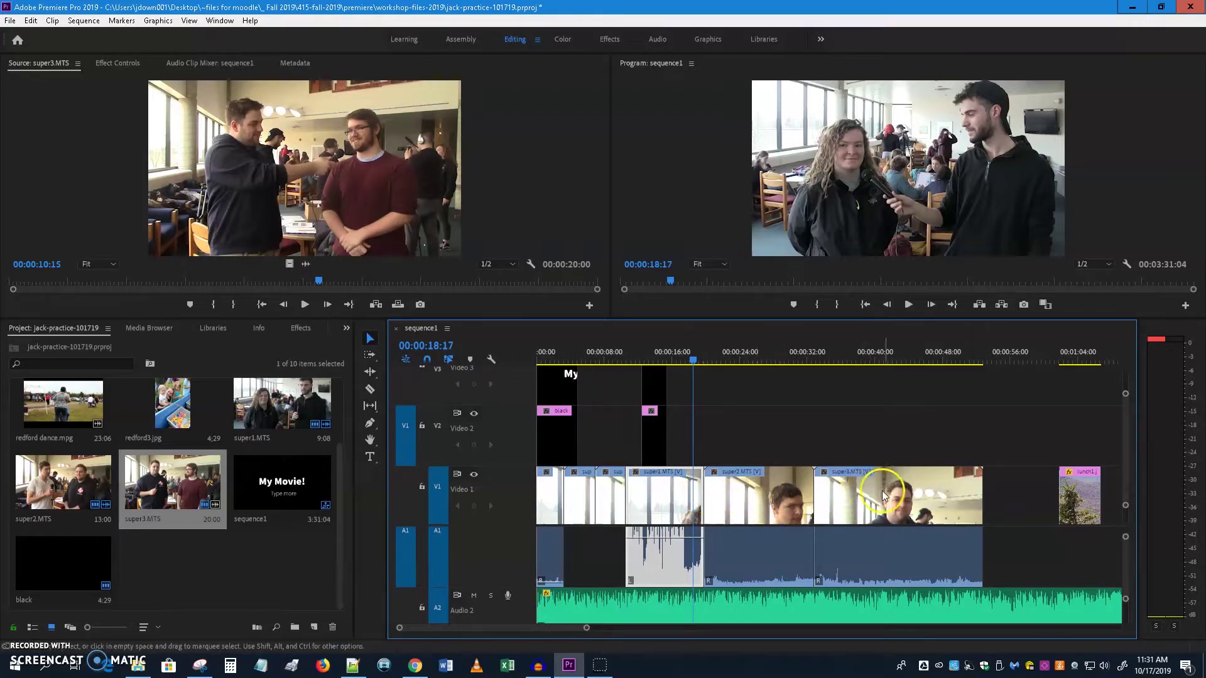
- Try sliding the super3.MTS clip earlier on V1 so it overlaps the end of super2.MTS, and undo the move
drag(879, 490, 841, 508)
click(765, 496)
key(ctrl+z)
key(ctrl+z)
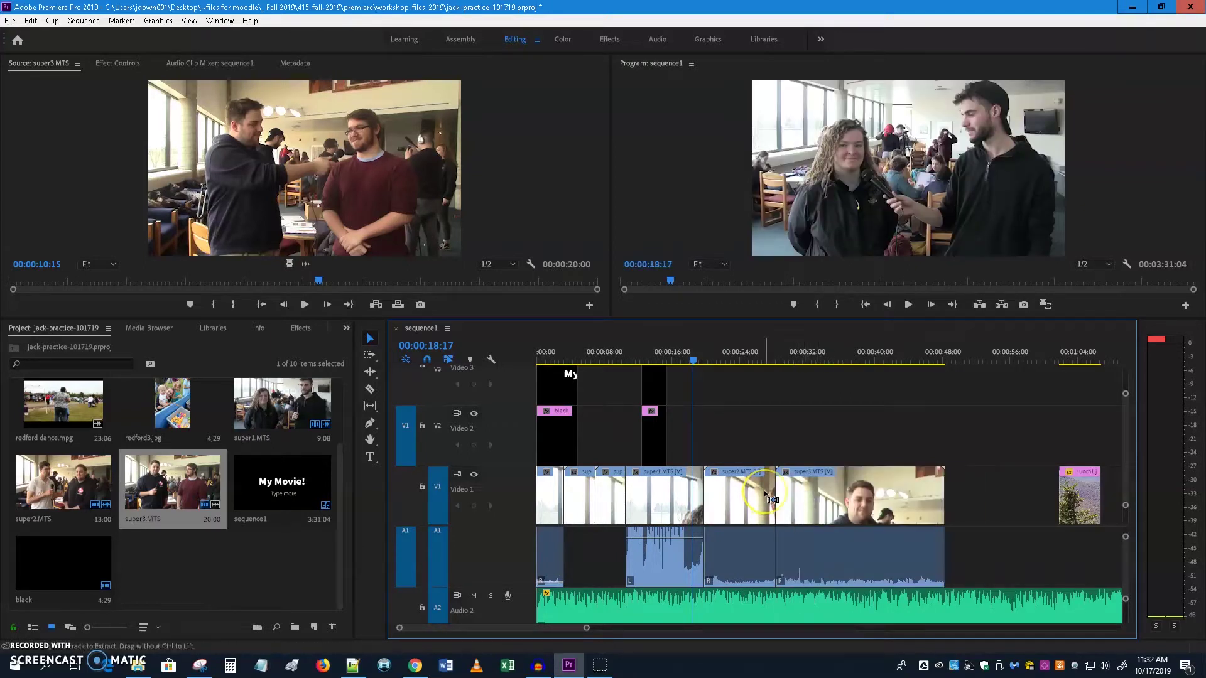
drag(906, 496, 869, 502)
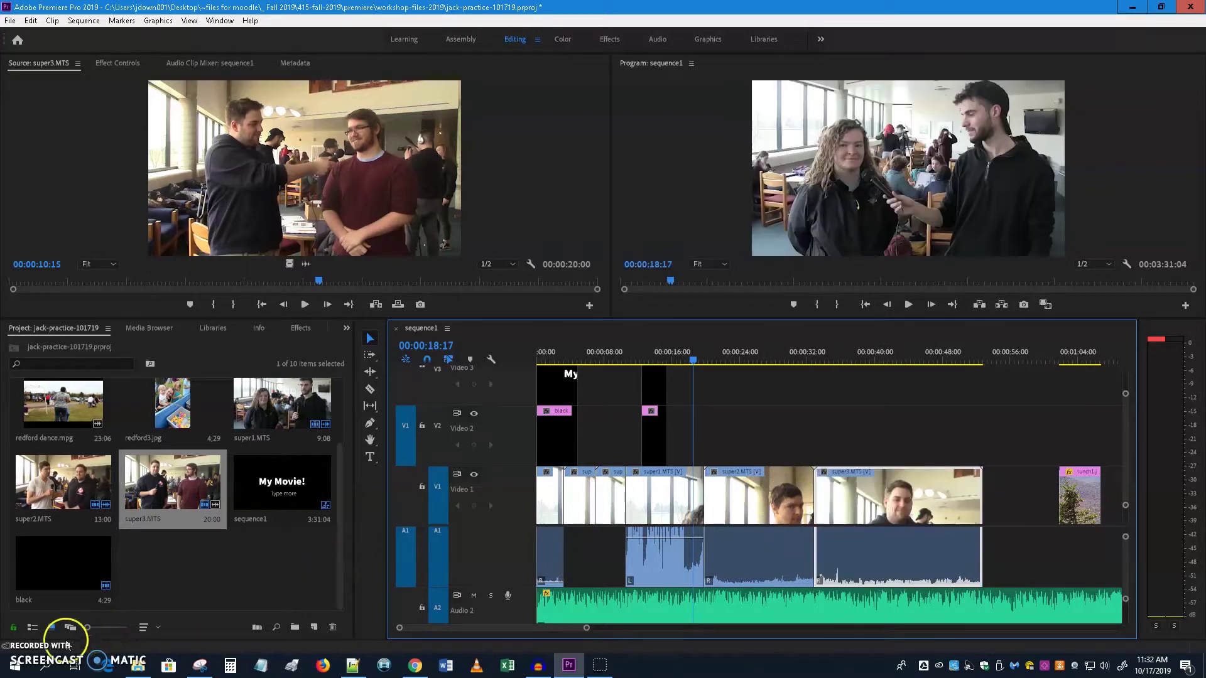
click(27, 653)
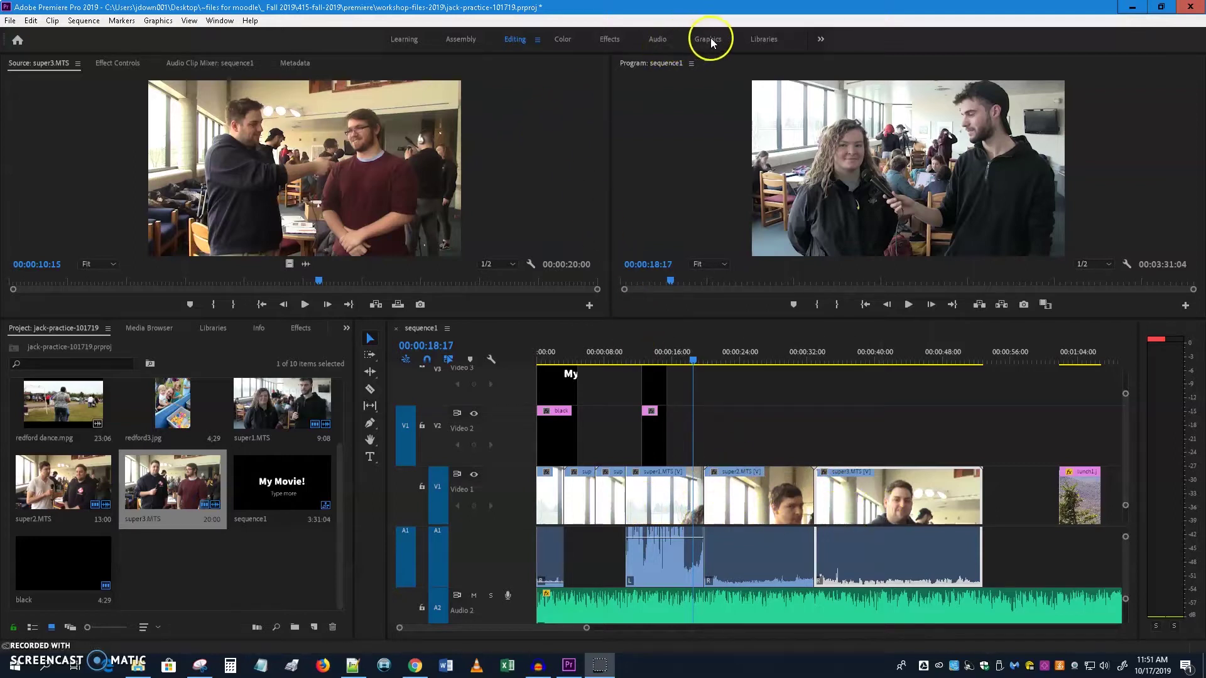
- Switch to the Effects workspace and list the Crossfade audio transitions and the Dissolve video transitions
click(617, 41)
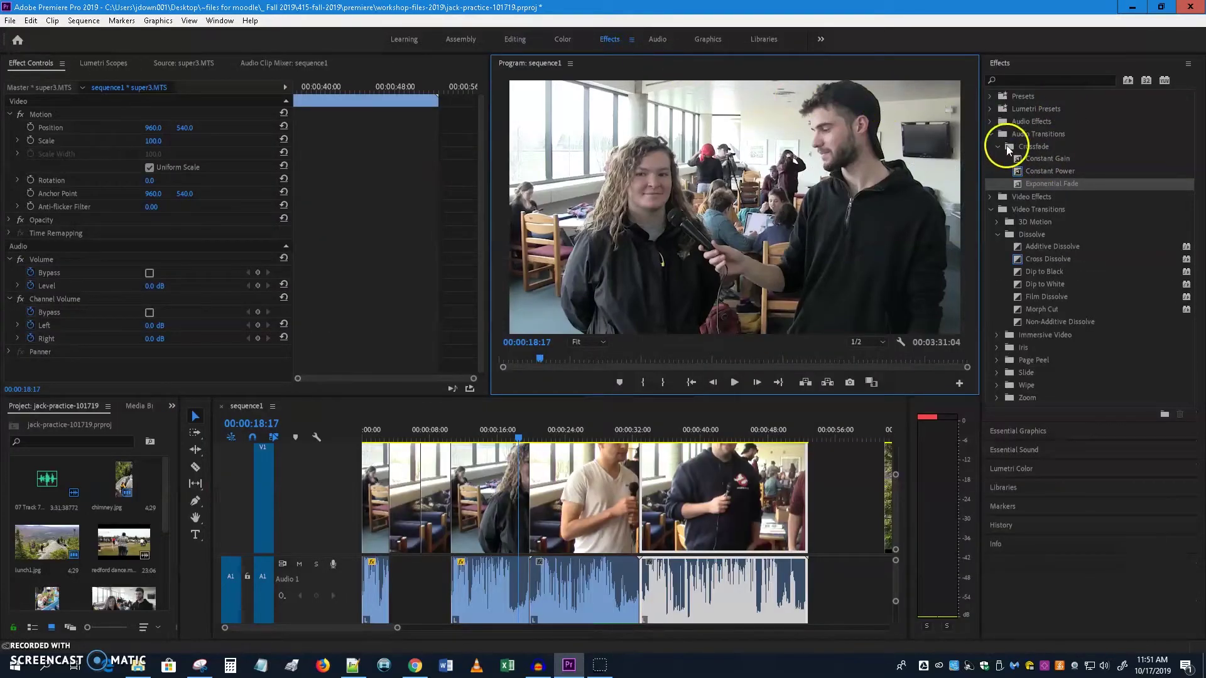
click(990, 135)
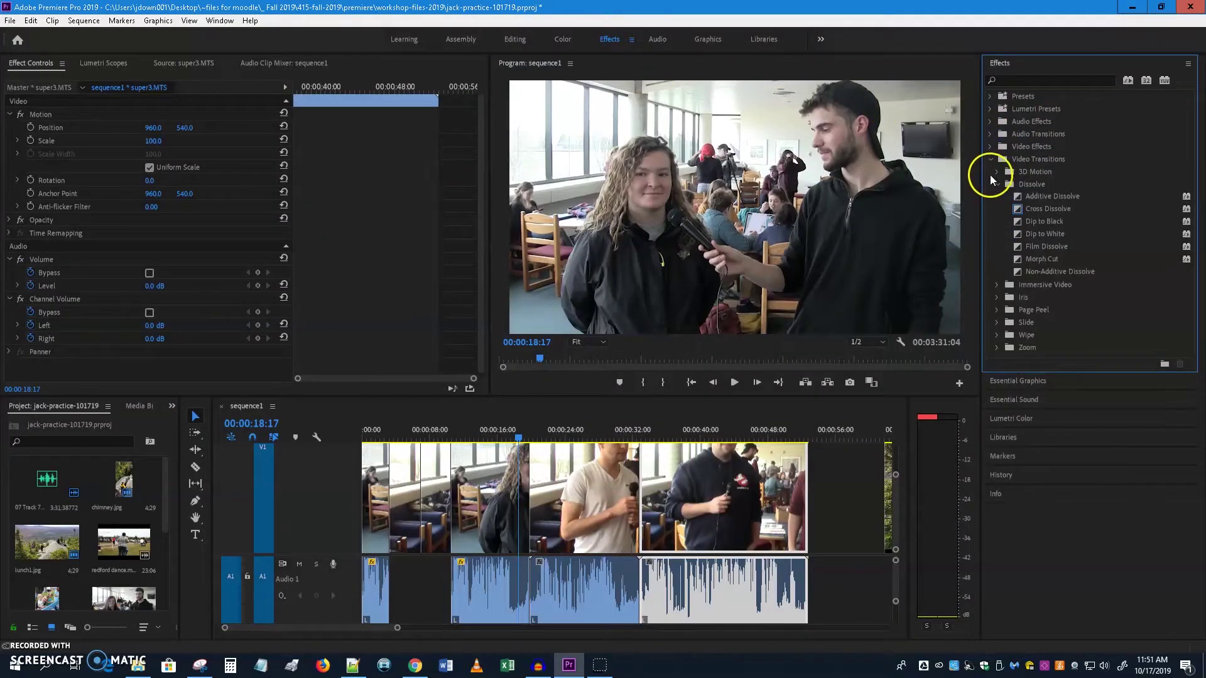
click(990, 160)
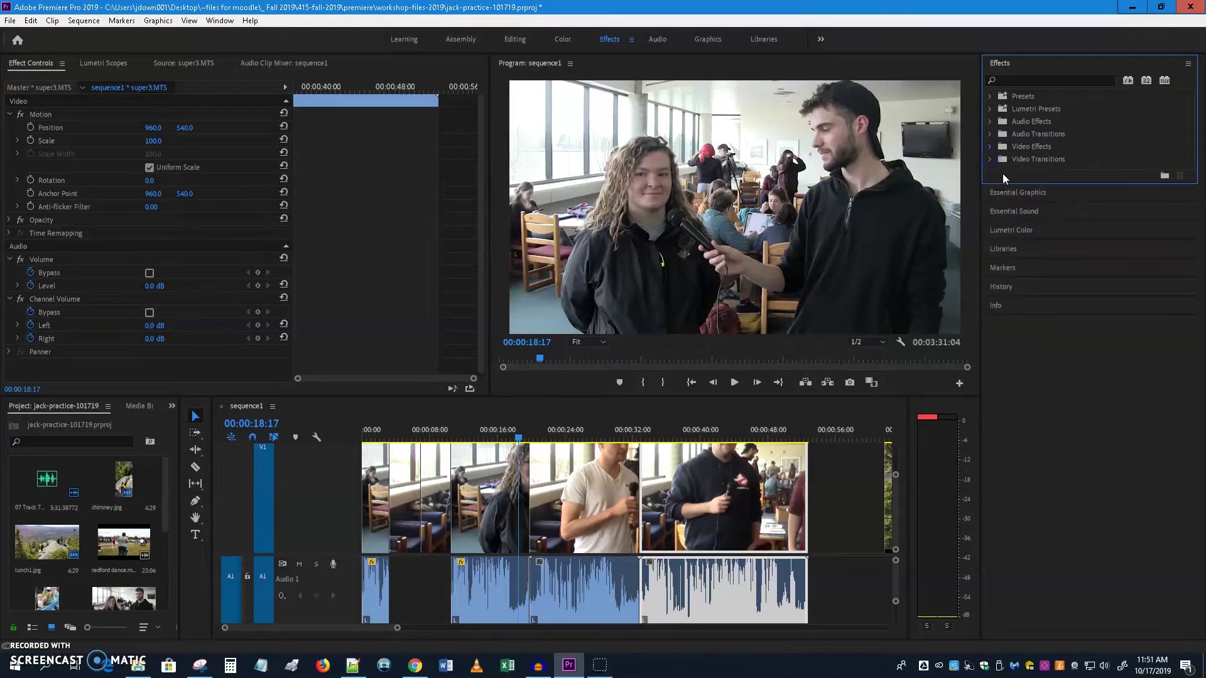
click(991, 161)
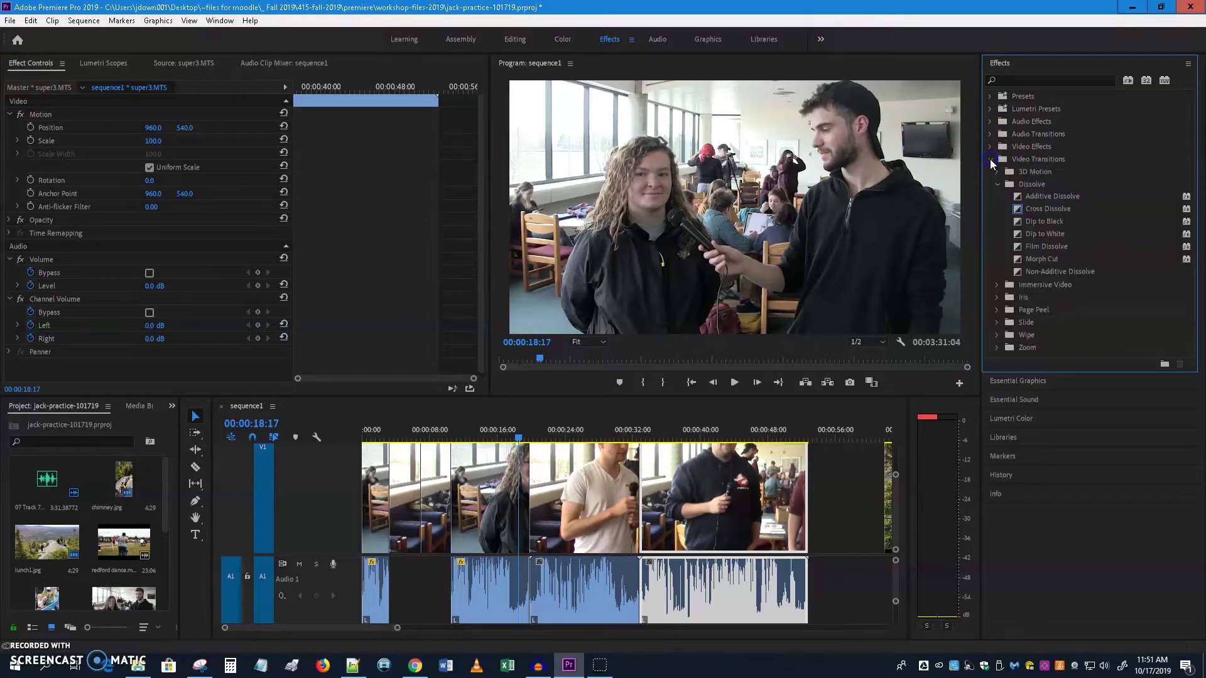
click(998, 184)
click(998, 184)
click(992, 135)
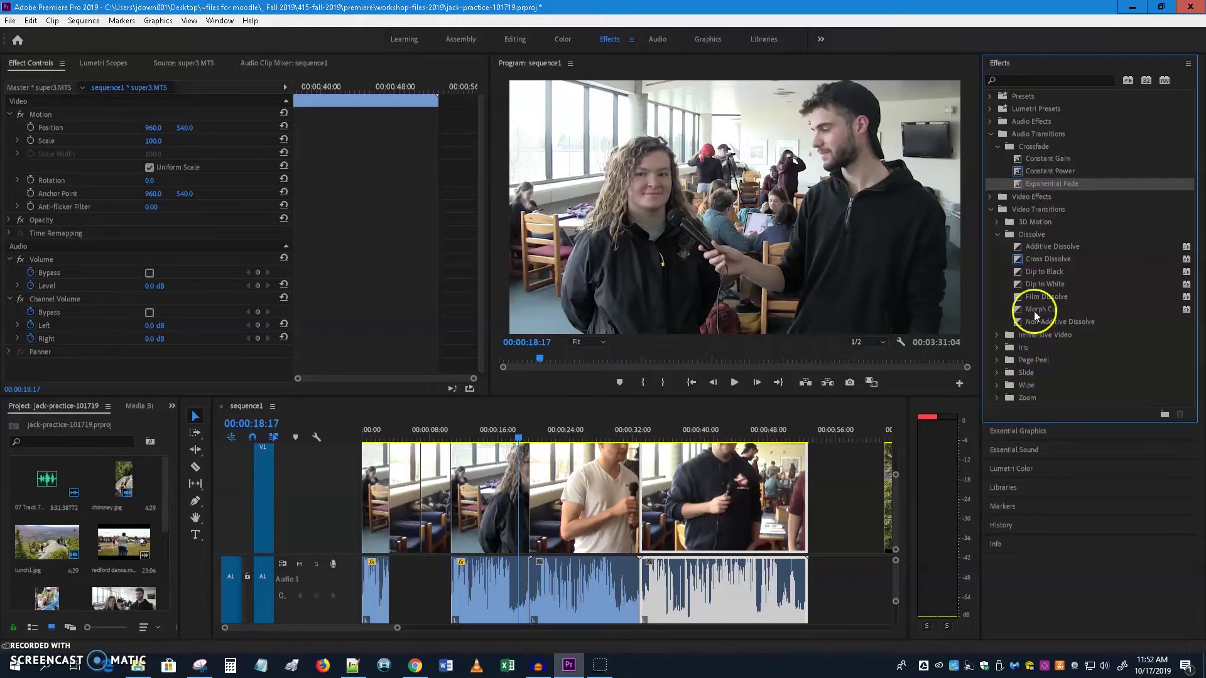
- Apply a Cross Dissolve video transition at the cut between super1.MTS and super2.MTS
click(1047, 260)
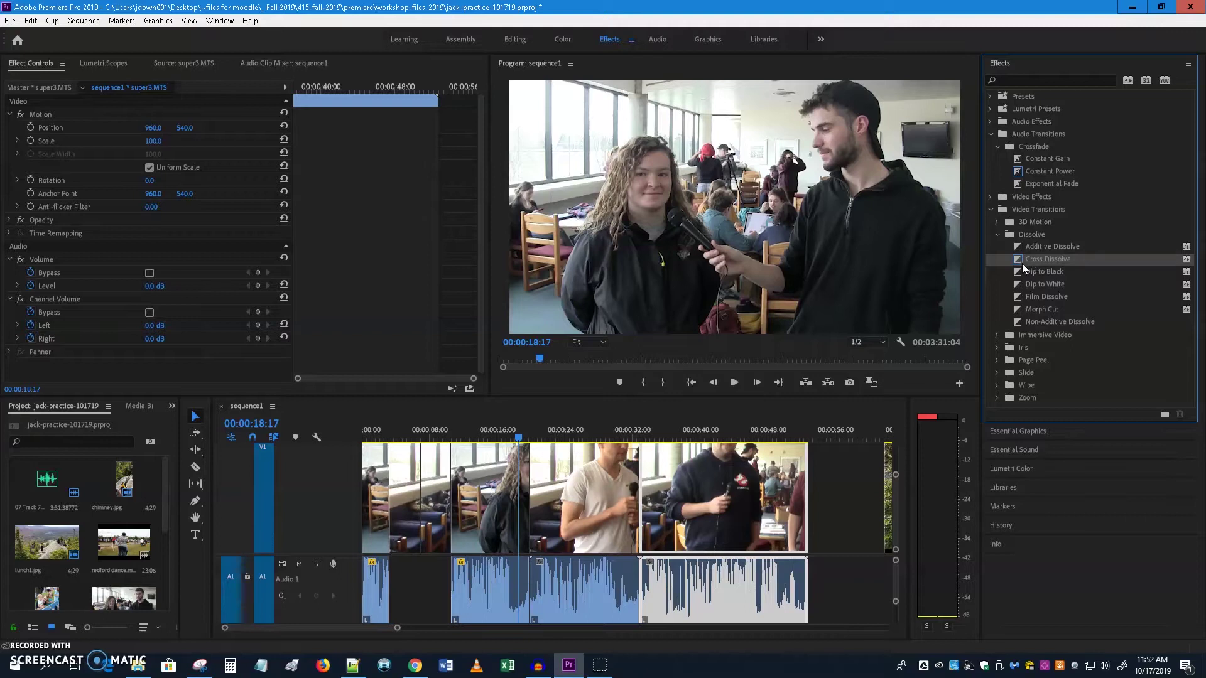
drag(1021, 258, 531, 487)
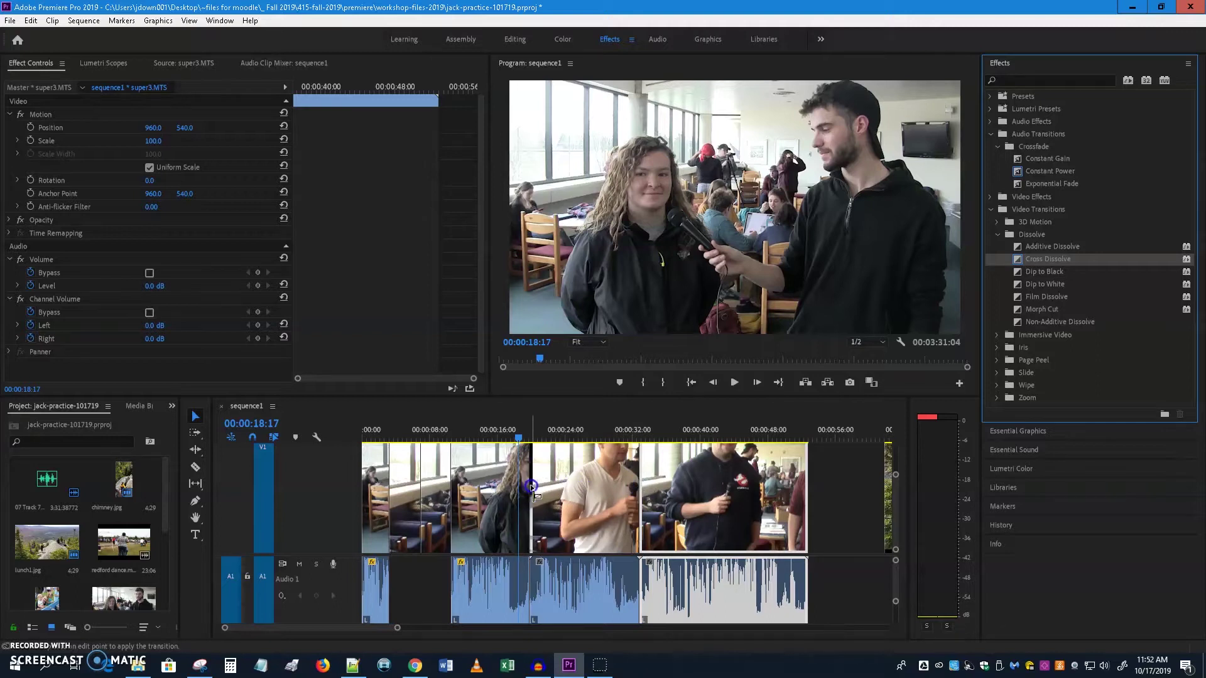
drag(531, 486, 530, 485)
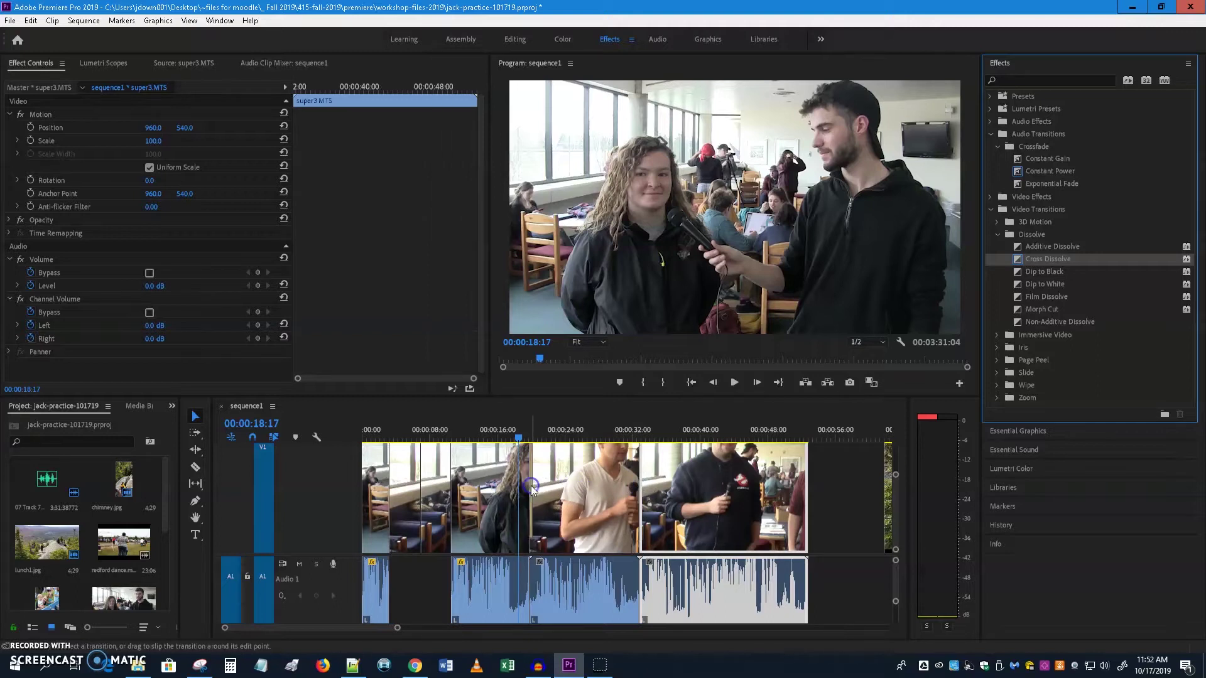
click(546, 561)
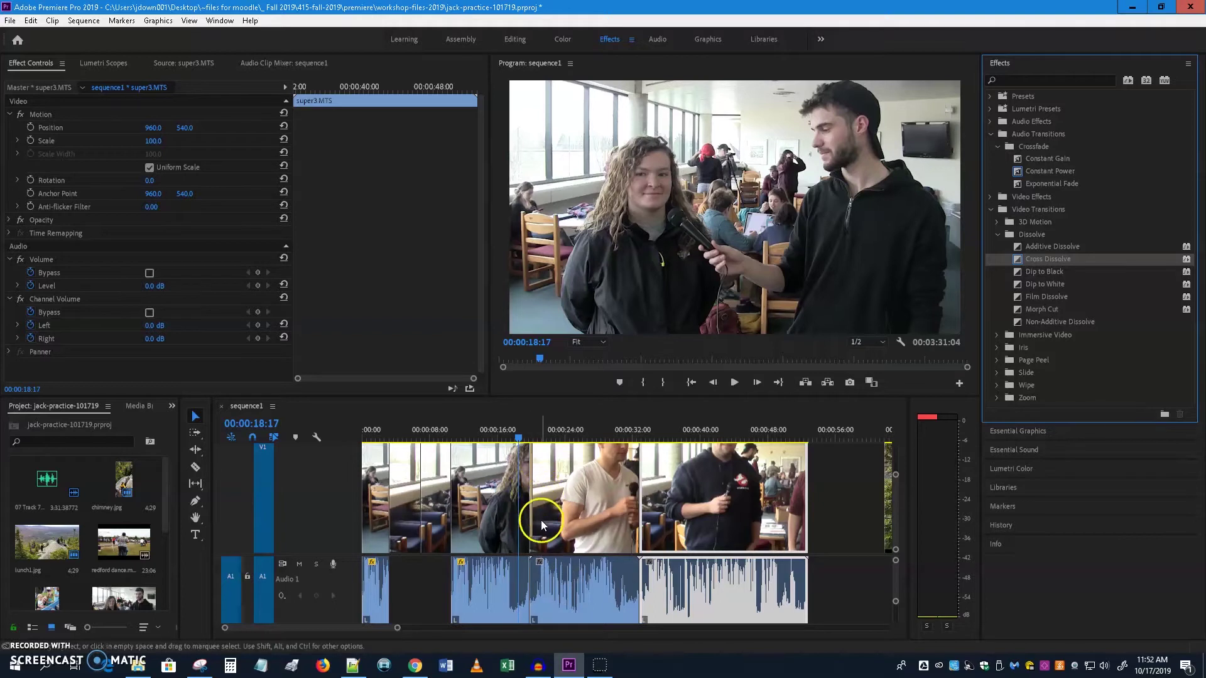
- Set the duration of the Cross Dissolve between super1.MTS and super2.MTS to 00:00:01:00
double_click(530, 512)
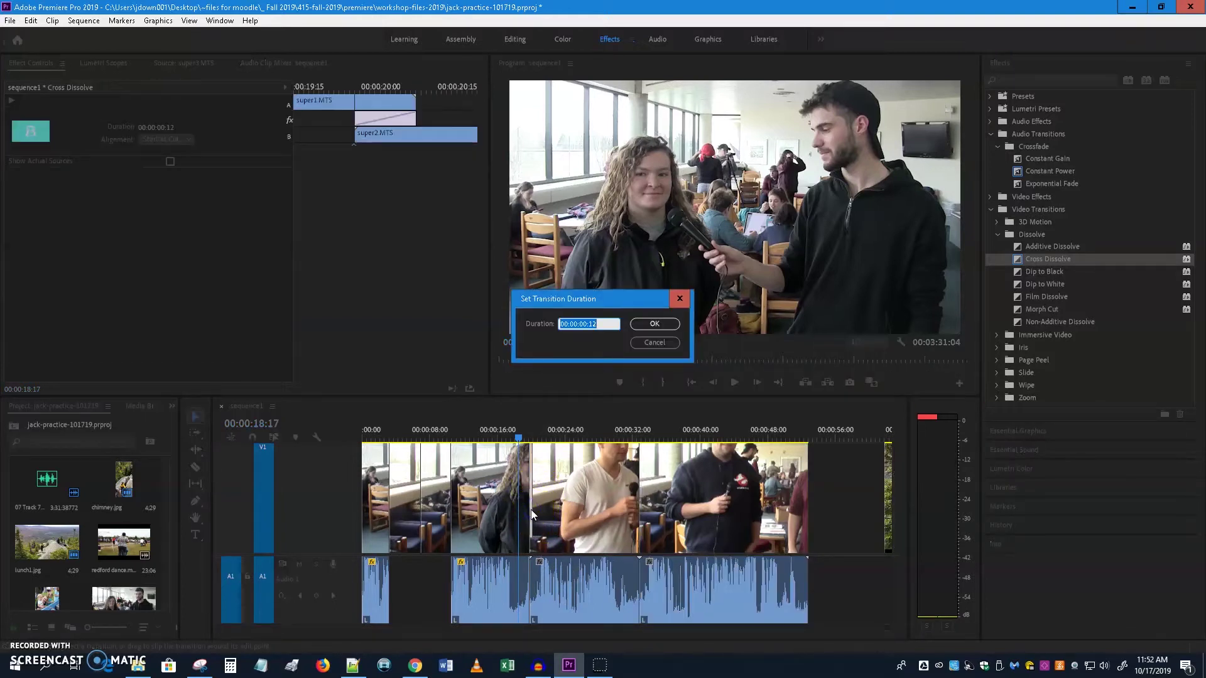
click(602, 325)
click(605, 324)
click(665, 319)
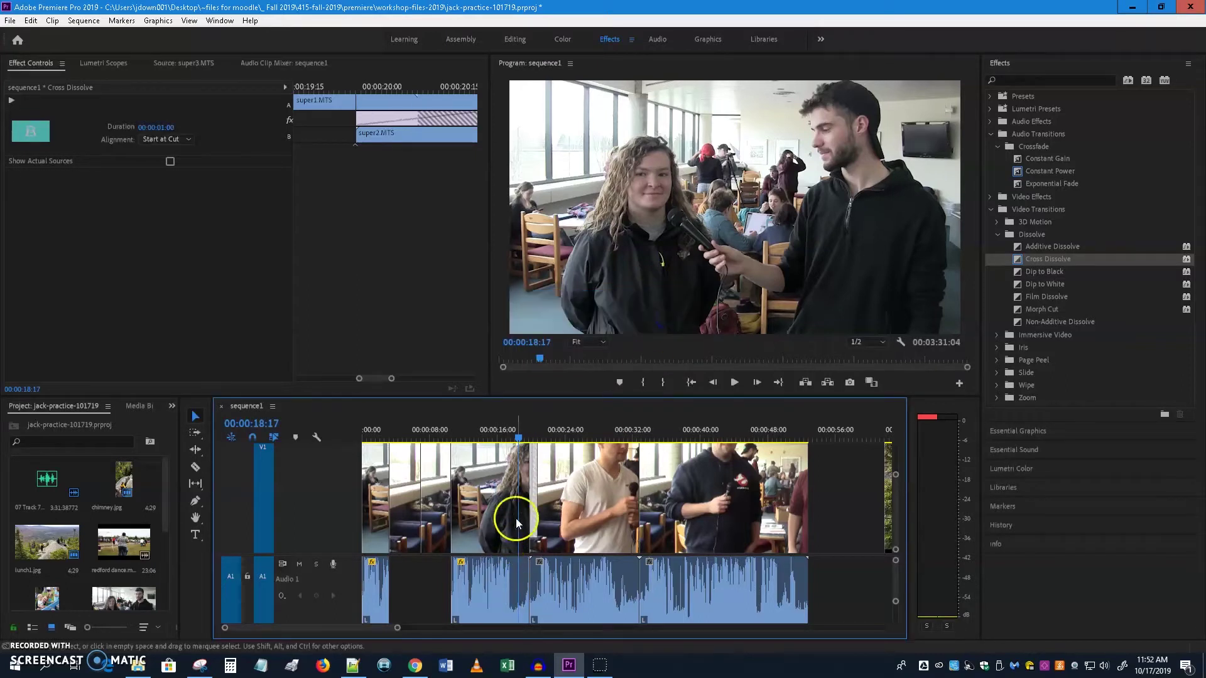
- Set that Cross Dissolve's duration to 00:00:02:00 and shift it earlier so it straddles the cut between super1.MTS and super2.MTS
click(533, 481)
click(534, 481)
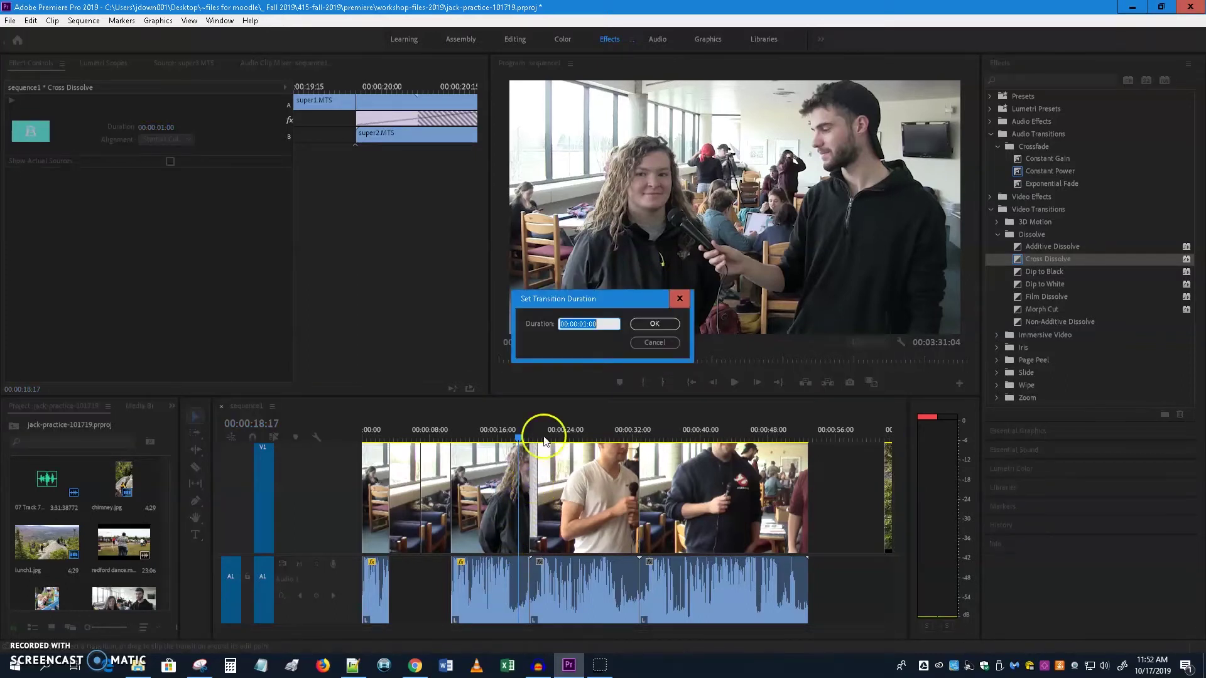
click(587, 326)
key(BackSpace)
key(BackSpace)
text(2)
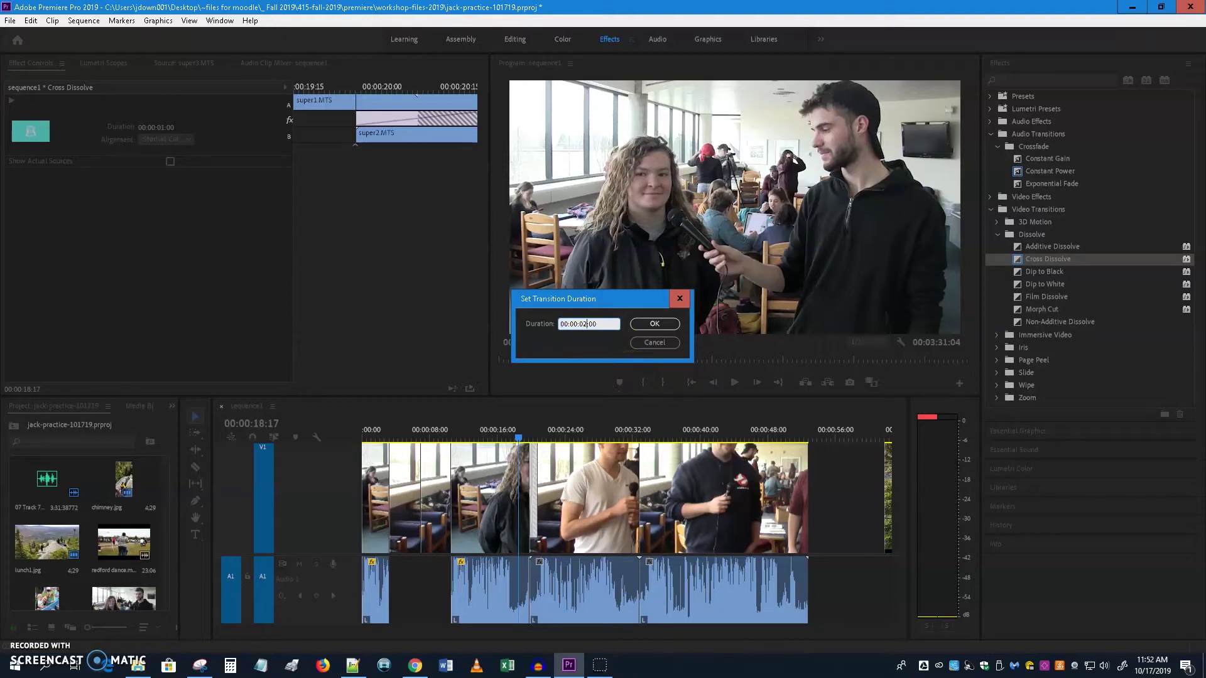
click(654, 323)
drag(537, 487, 530, 485)
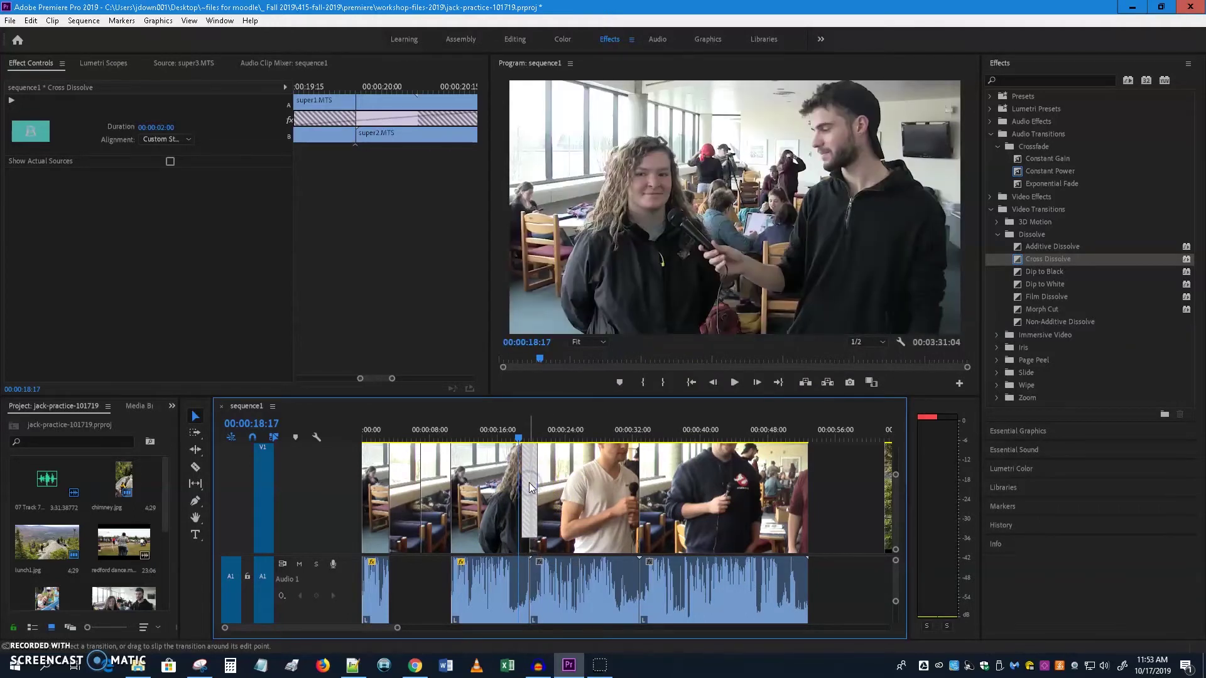
click(531, 480)
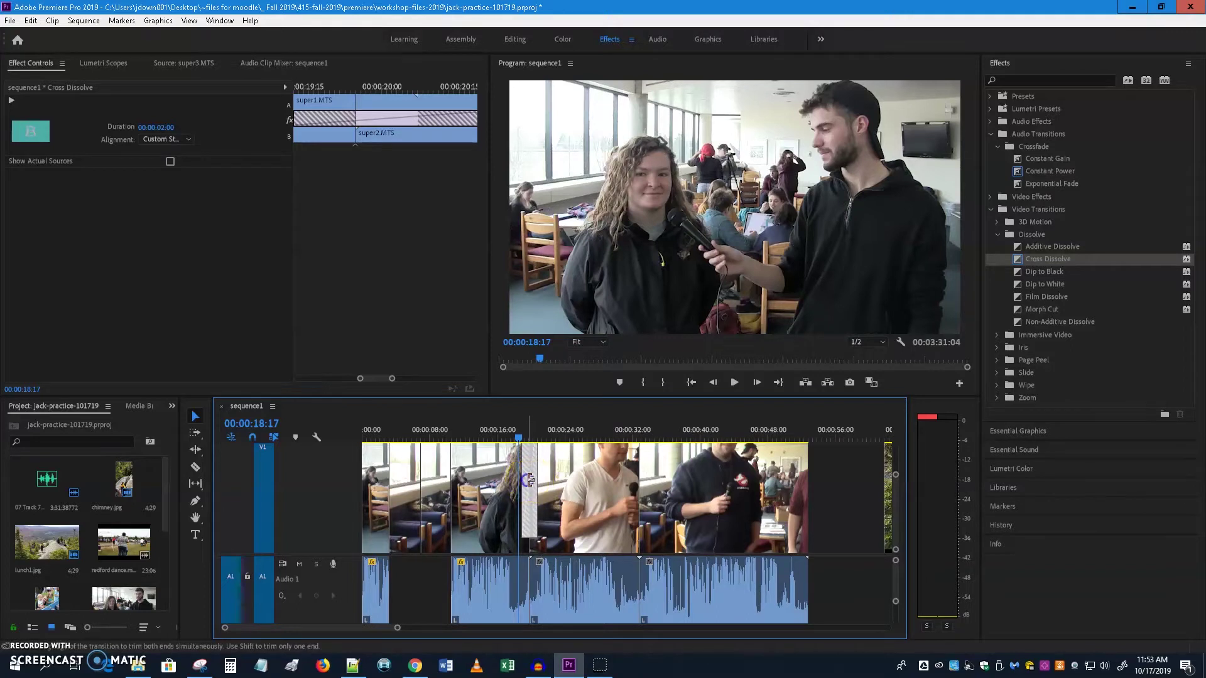
- Scrub through the Cross Dissolve between super1.MTS and super2.MTS to examine the blend, stopping at 00:00:19:20
click(512, 486)
mouse_move(518, 437)
mouse_down()
mouse_move(538, 443)
mouse_move(527, 447)
mouse_up()
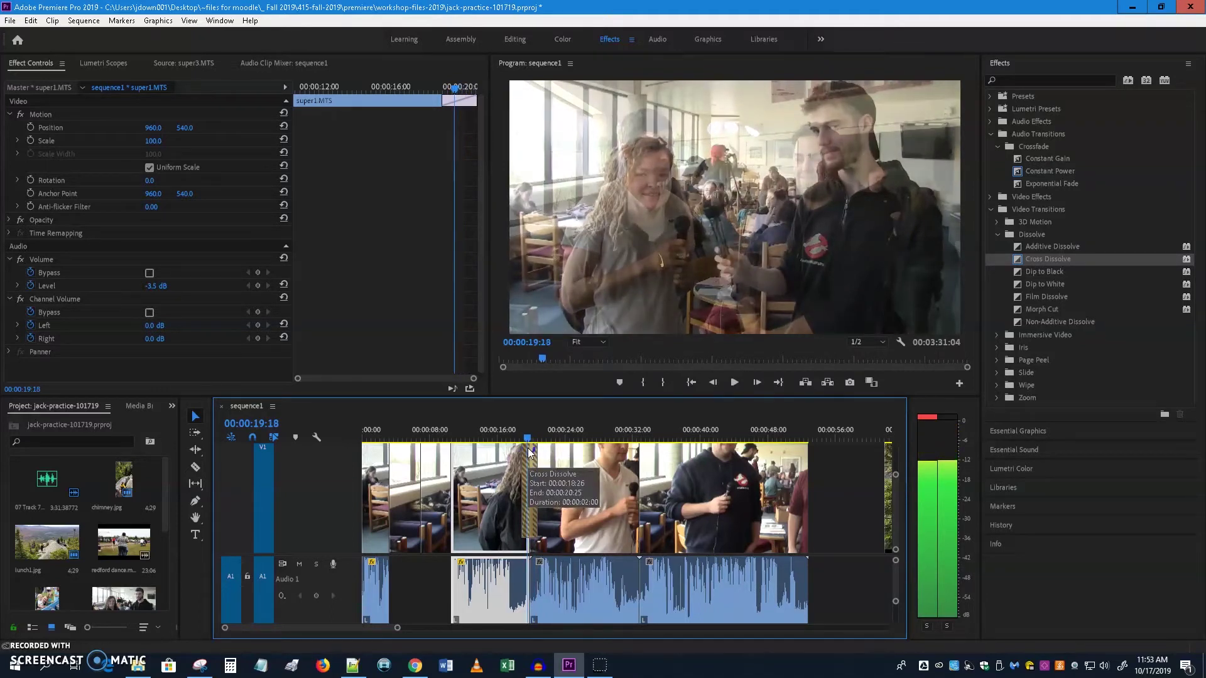
drag(527, 447, 529, 448)
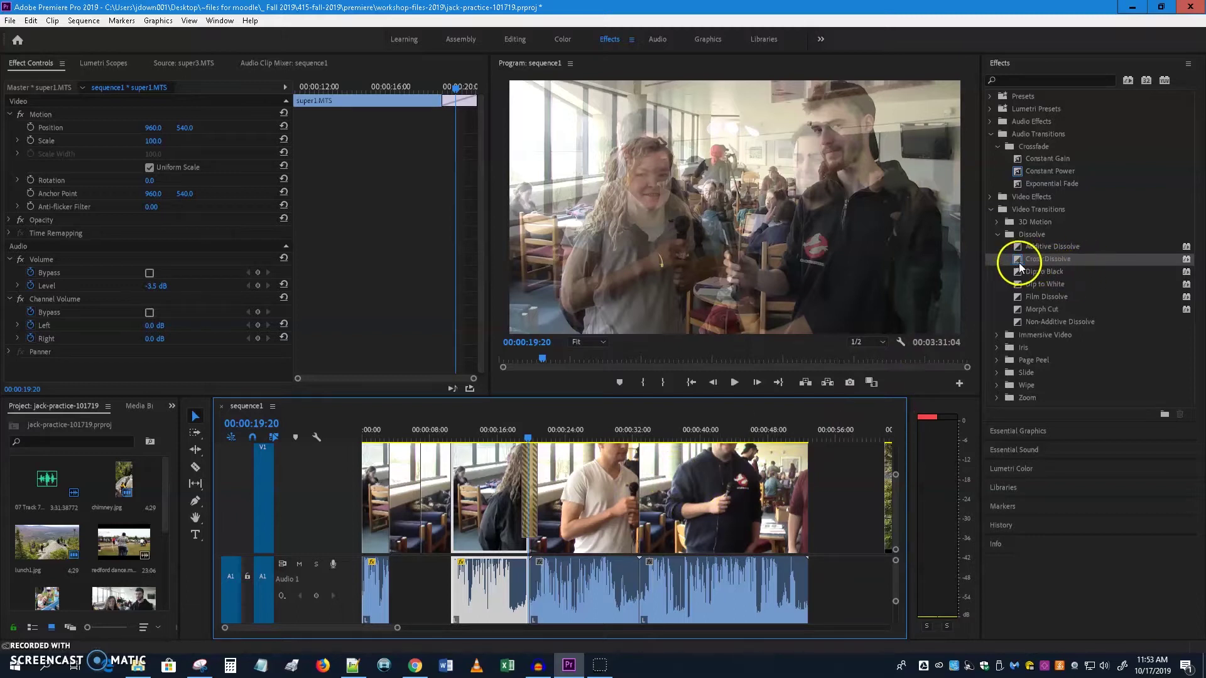
- Apply a Cross Dissolve at the cut between super2.MTS and super3.MTS, accepting repeated frames
drag(1018, 263, 639, 477)
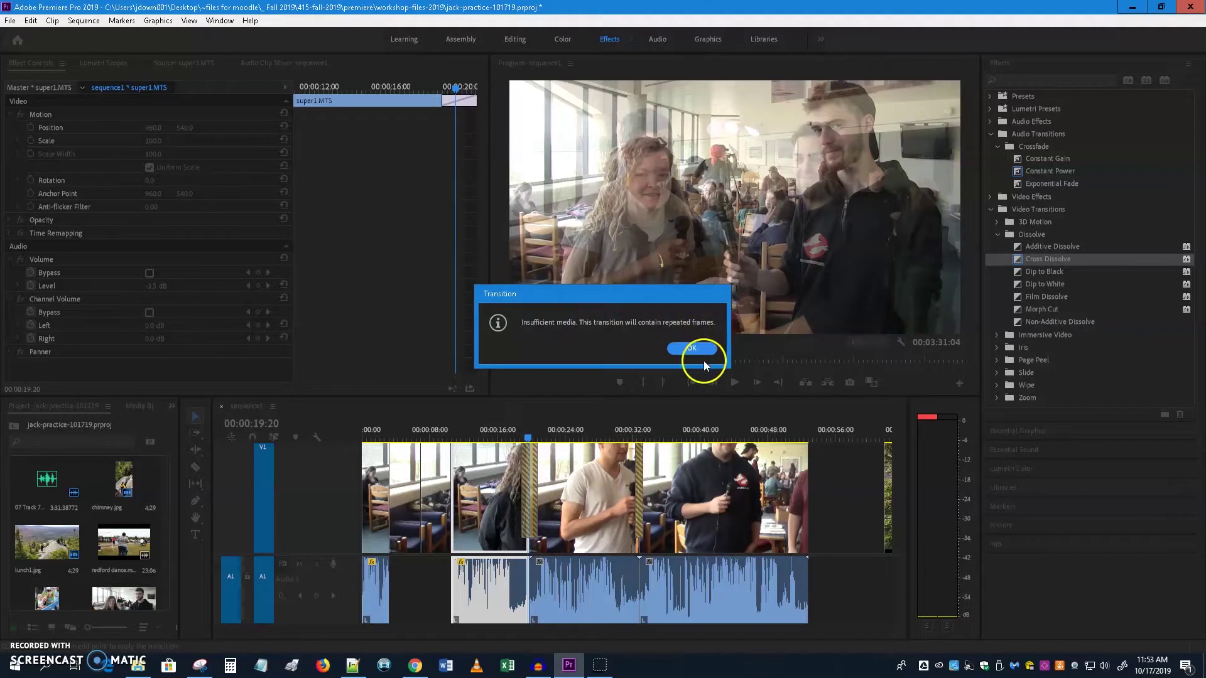
click(691, 349)
click(695, 350)
- Preview the Cross Dissolve between super2.MTS and super3.MTS, starting from 00:00:31:06
click(627, 447)
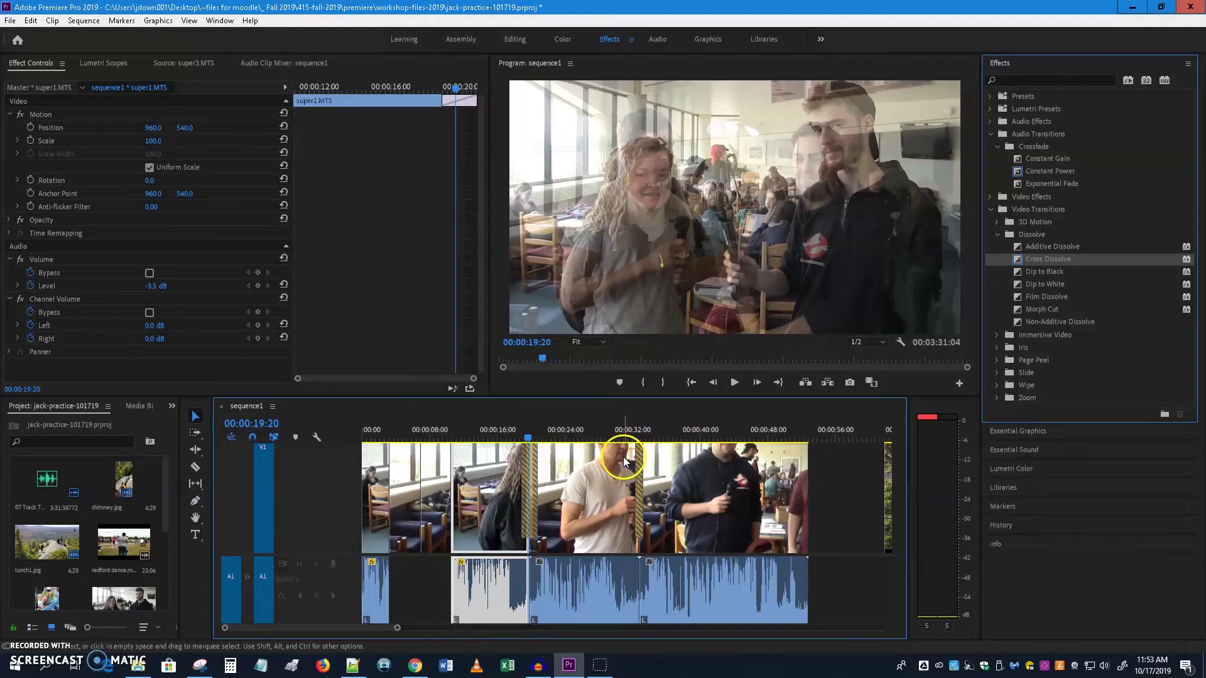
click(643, 439)
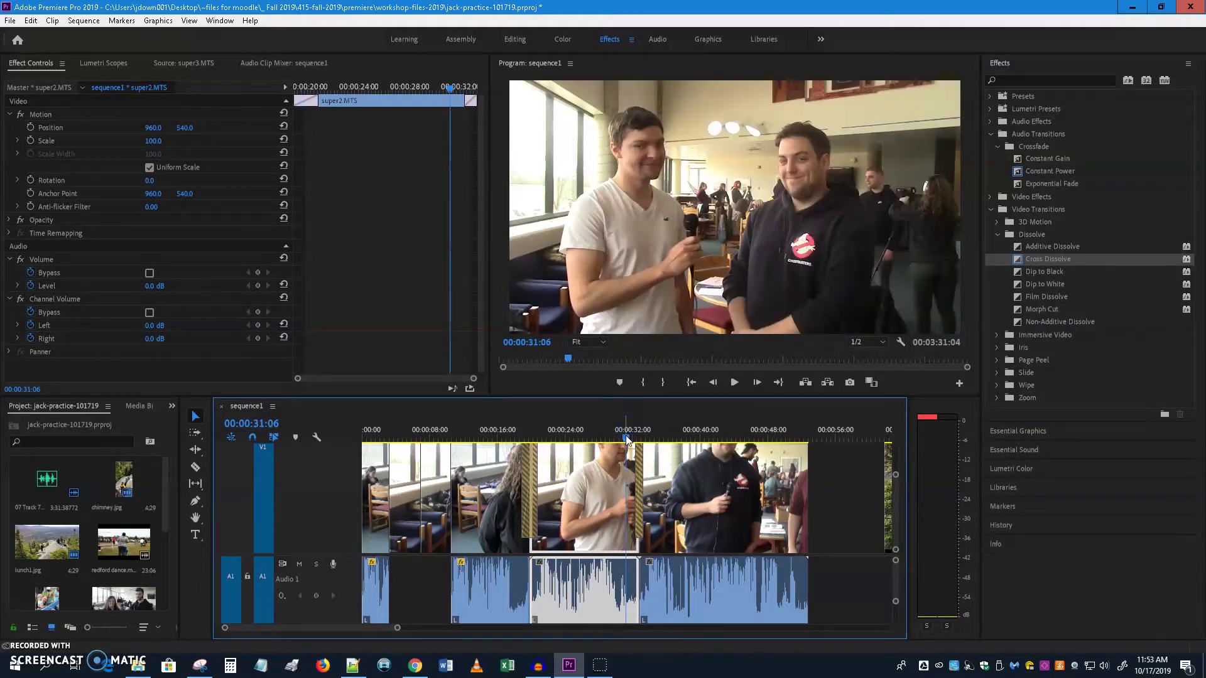
drag(643, 440, 627, 440)
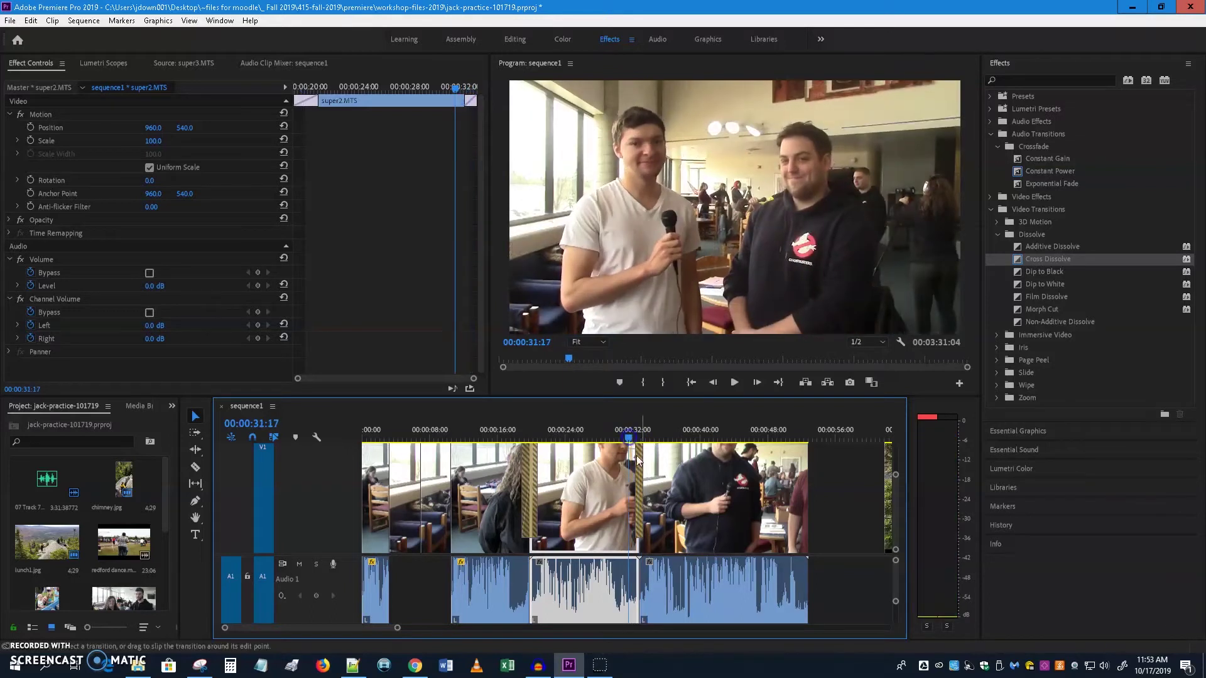
- Set the duration of the Cross Dissolve between super2.MTS and super3.MTS to 00:00:02:00
click(641, 462)
double_click(641, 463)
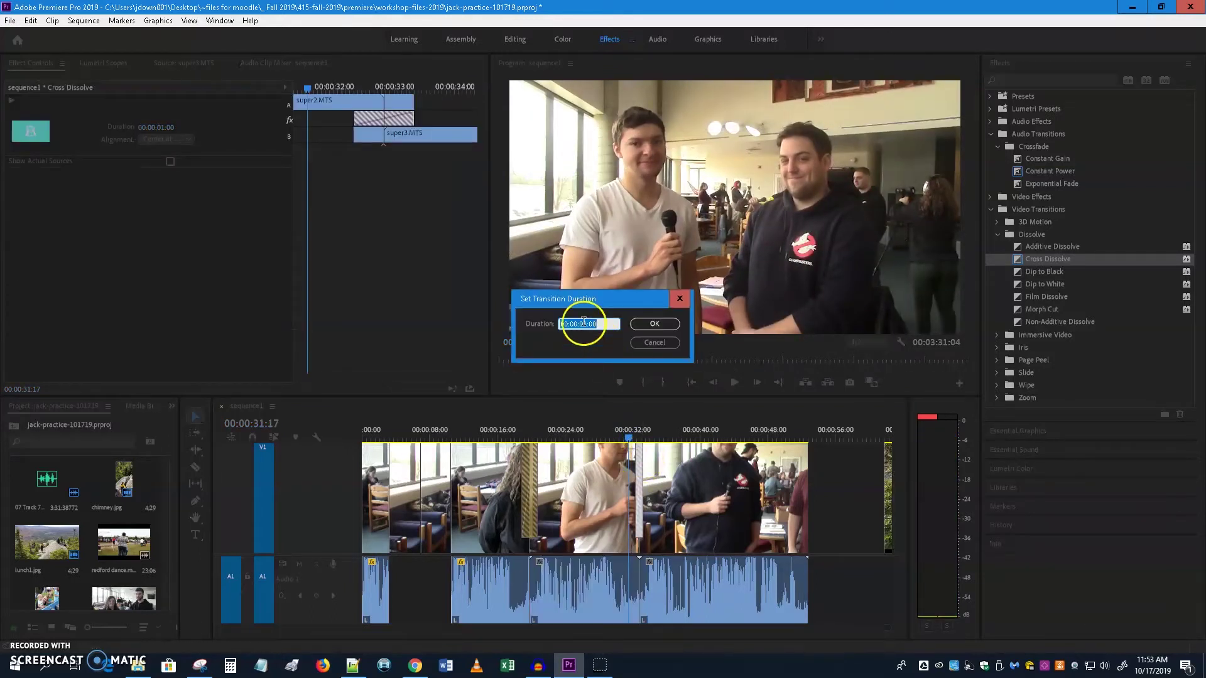
click(583, 323)
key(BackSpace)
text(2)
key(Return)
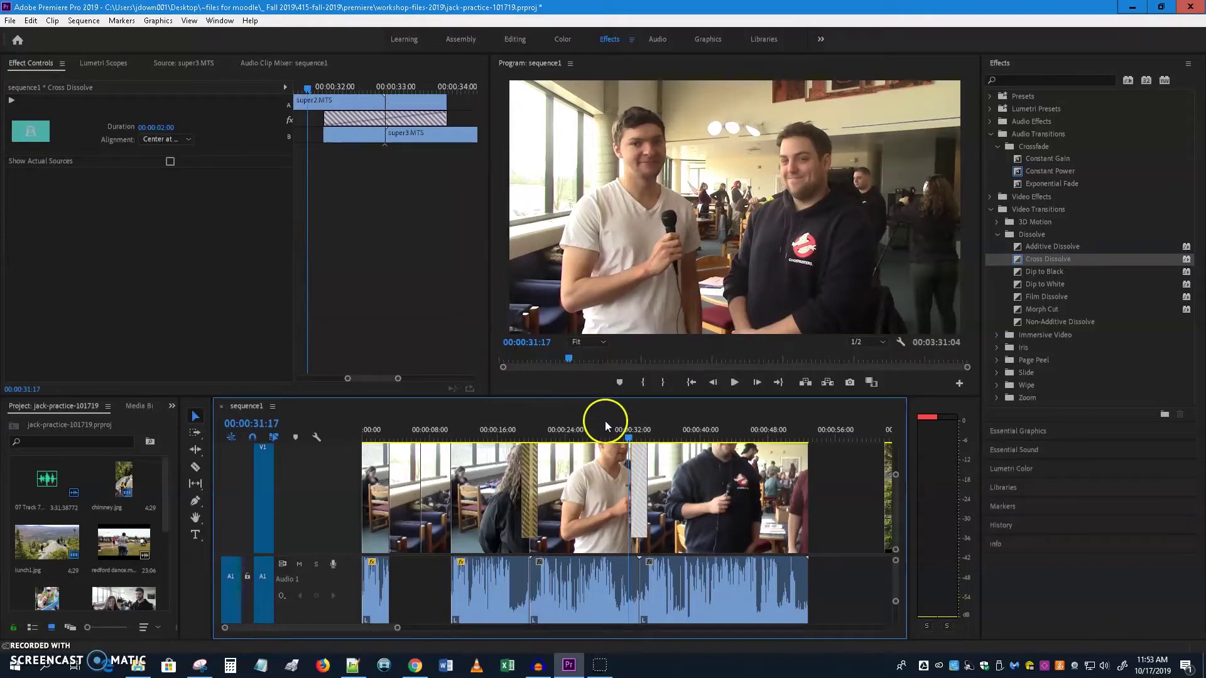
- Scrub through the lengthened Cross Dissolve between super2.MTS and super3.MTS to examine the blend, stopping at 00:00:34:01
drag(640, 475, 635, 493)
click(622, 493)
drag(628, 438, 649, 446)
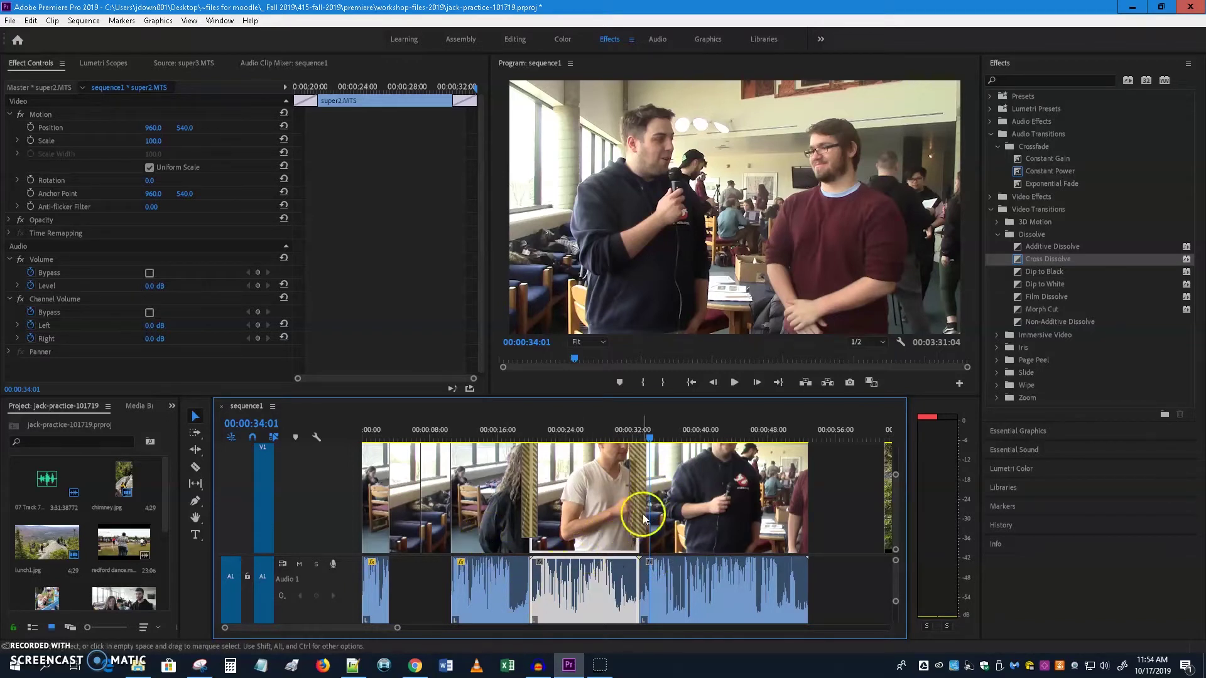
- Delete the black clip beneath the opening My Movie! title on Video 2
drag(898, 519, 901, 507)
click(386, 479)
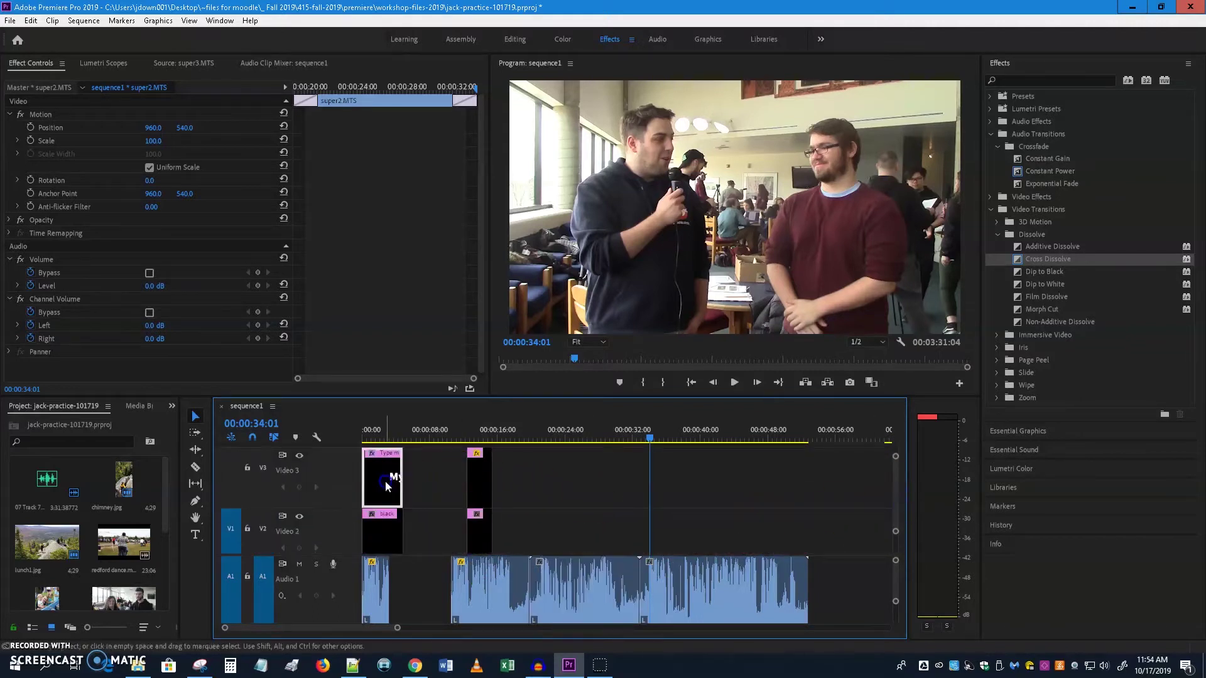
click(381, 533)
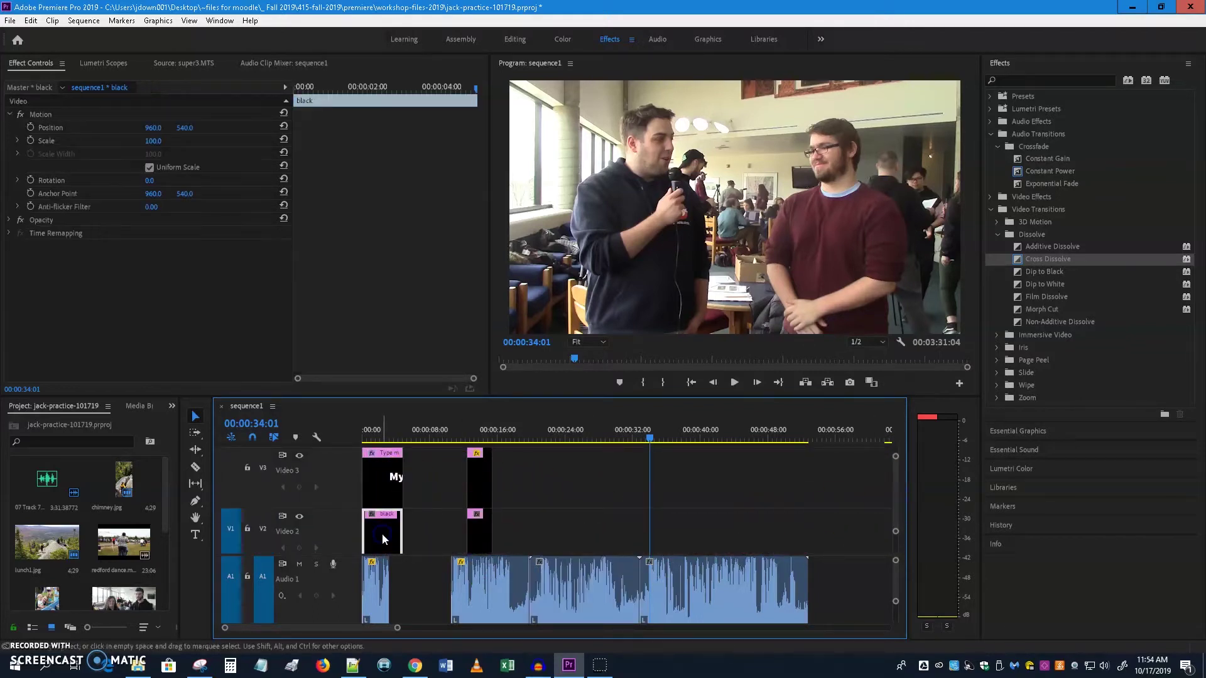
key(Delete)
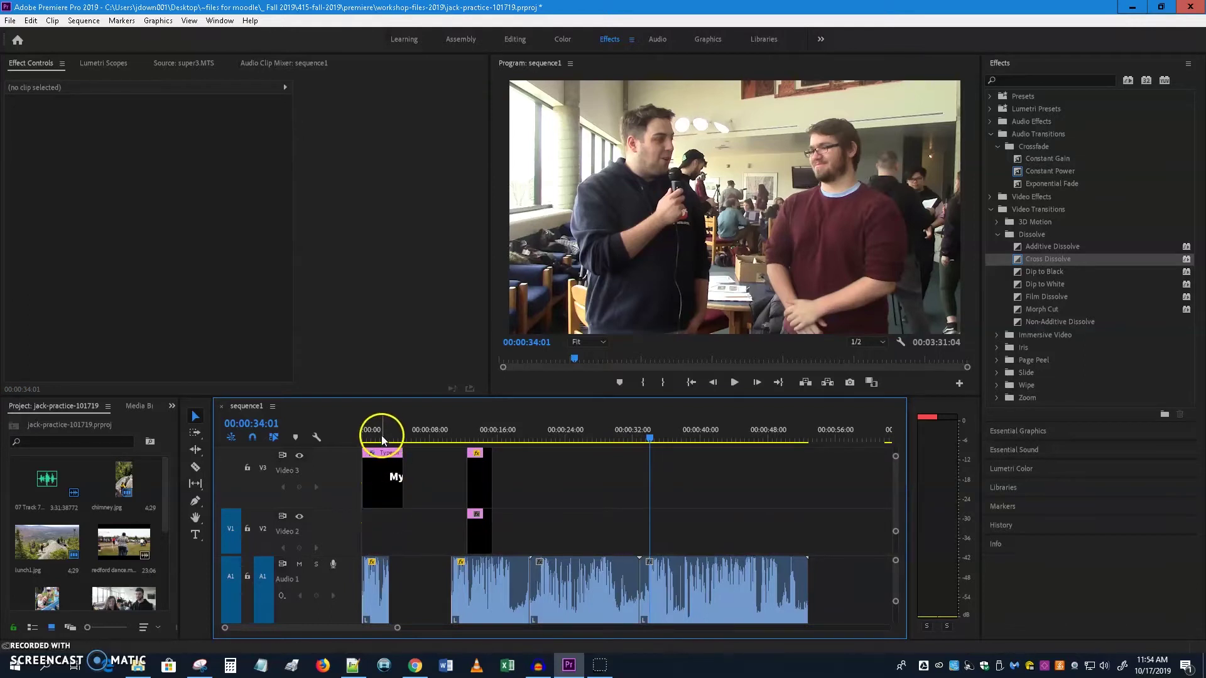
- Preview the opening title over the interview footage, then park the playhead at 00:00:03:14
click(379, 433)
key(space)
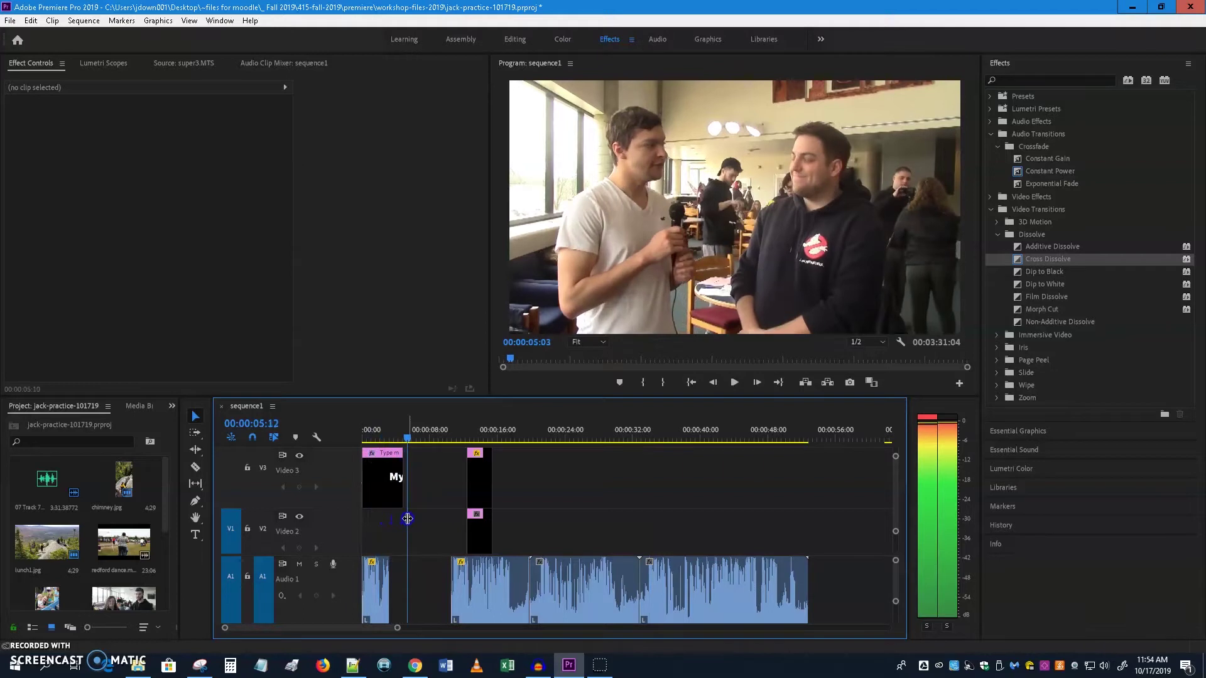
drag(409, 517, 392, 516)
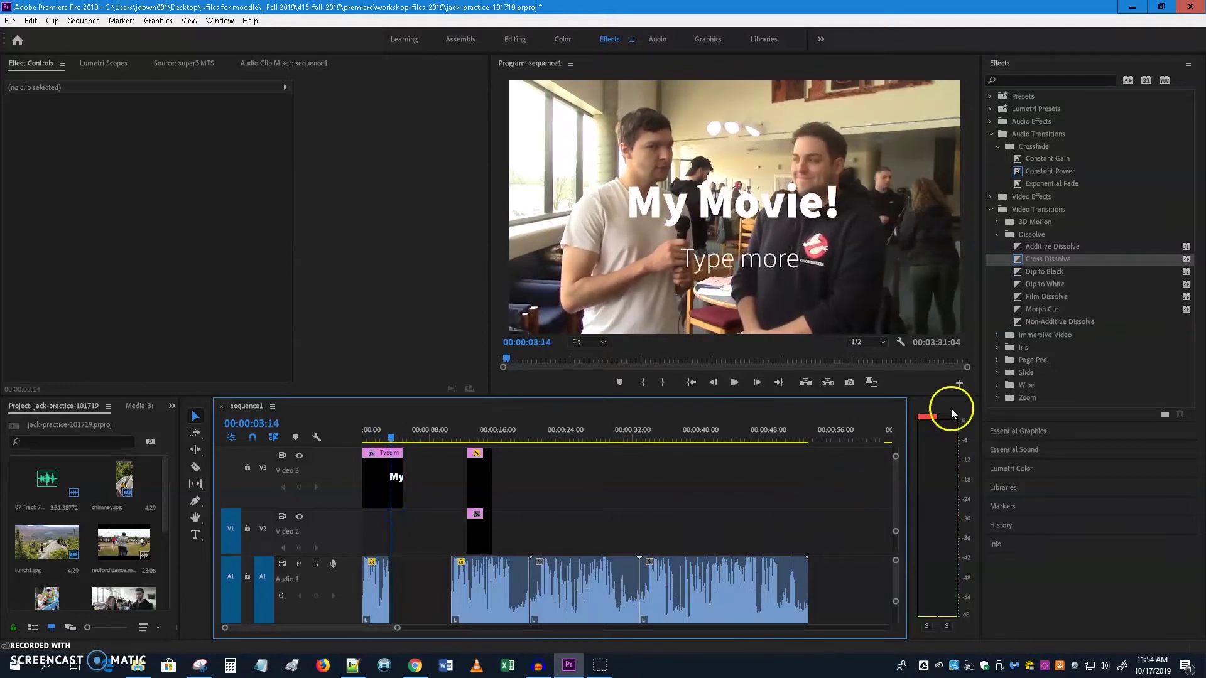
- Apply a Cross Dissolve to the end of the My Movie! title clip on Video 3 and check it at 00:00:03:19
drag(1021, 263, 392, 522)
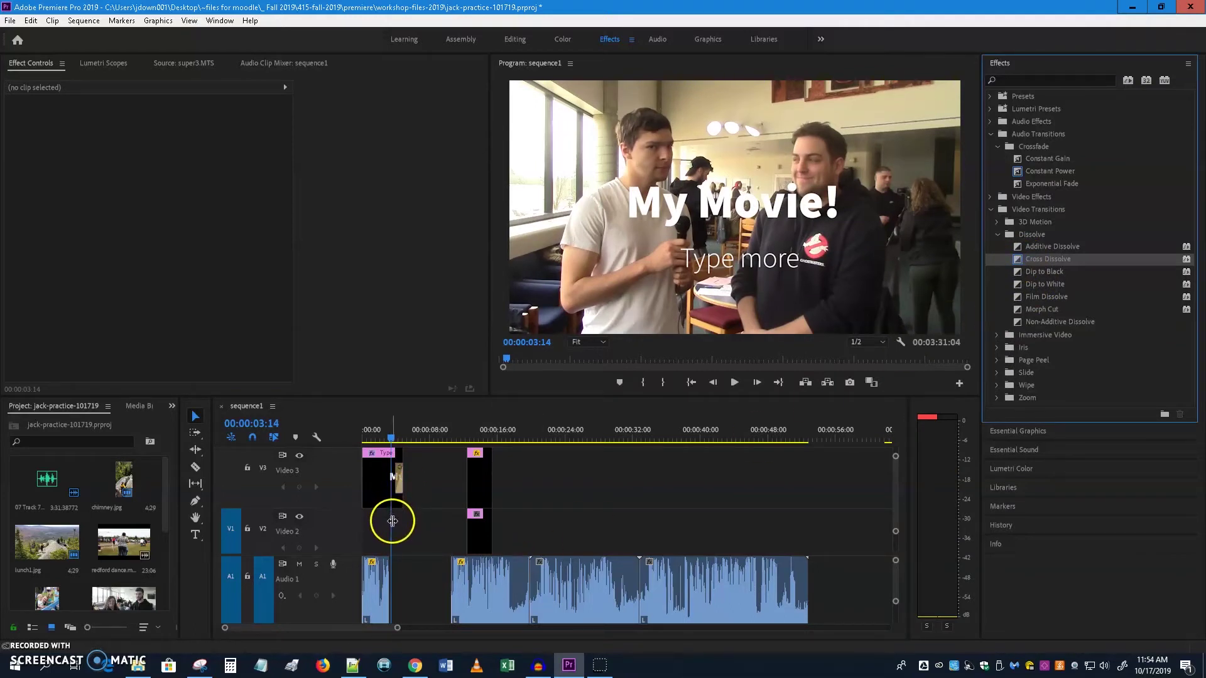
click(390, 437)
mouse_move(390, 438)
mouse_down()
mouse_move(404, 438)
mouse_move(392, 445)
mouse_up()
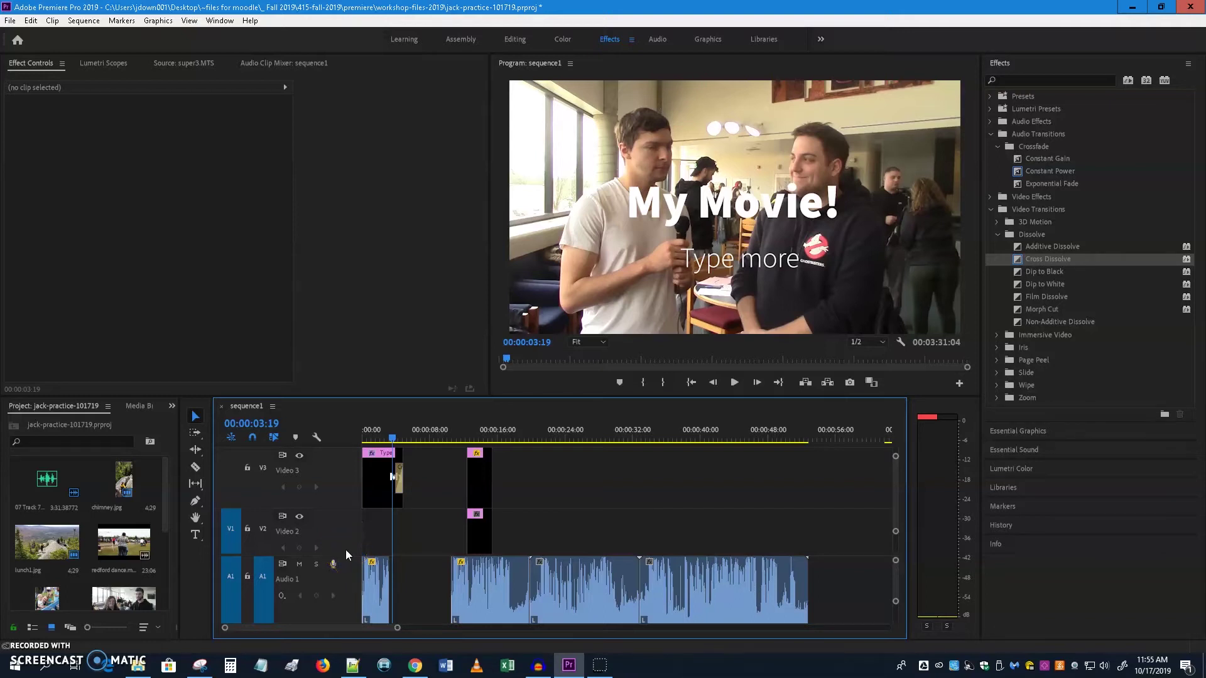
- Split the 07 Track 7.mp3 music where super3.MTS ends and delete the part after the cut
drag(895, 587, 896, 589)
scroll(896, 588, up, 2)
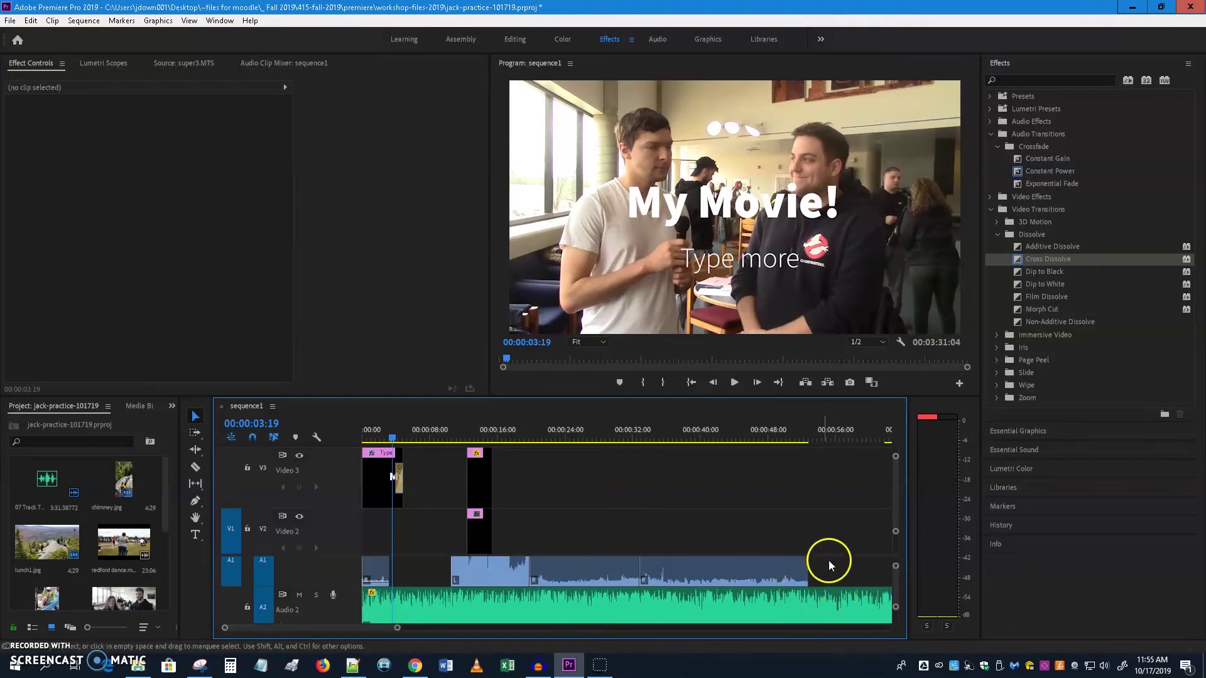
click(830, 616)
drag(896, 517, 820, 579)
click(195, 467)
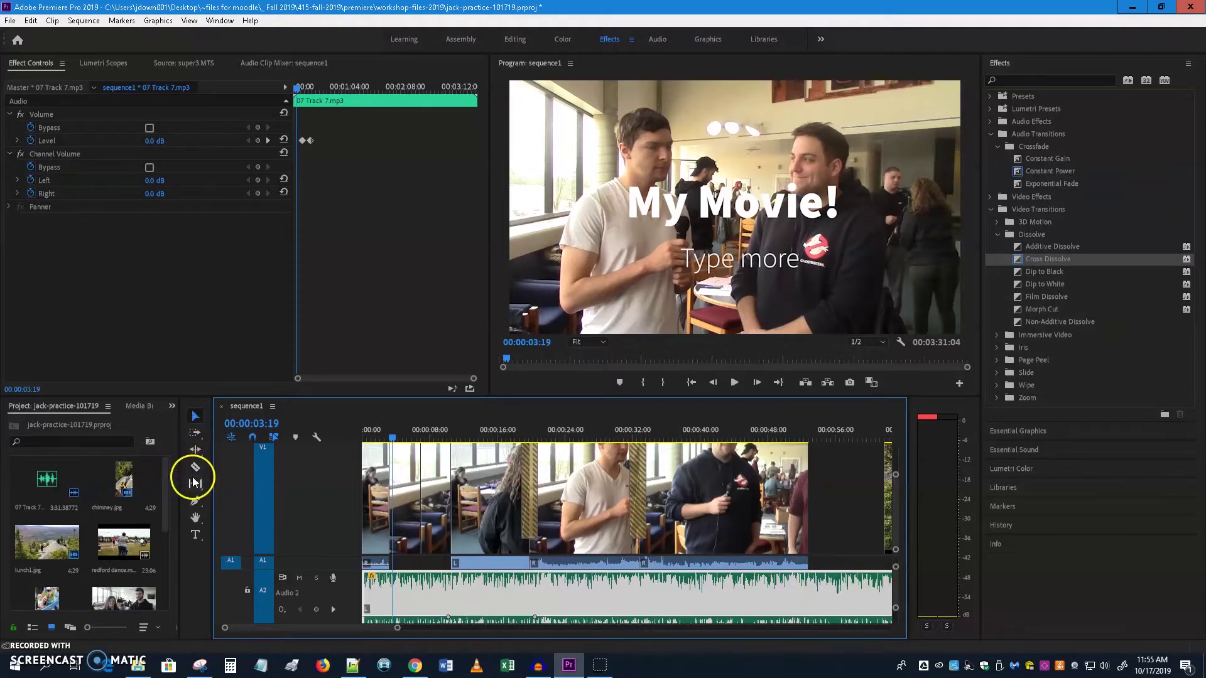
click(809, 584)
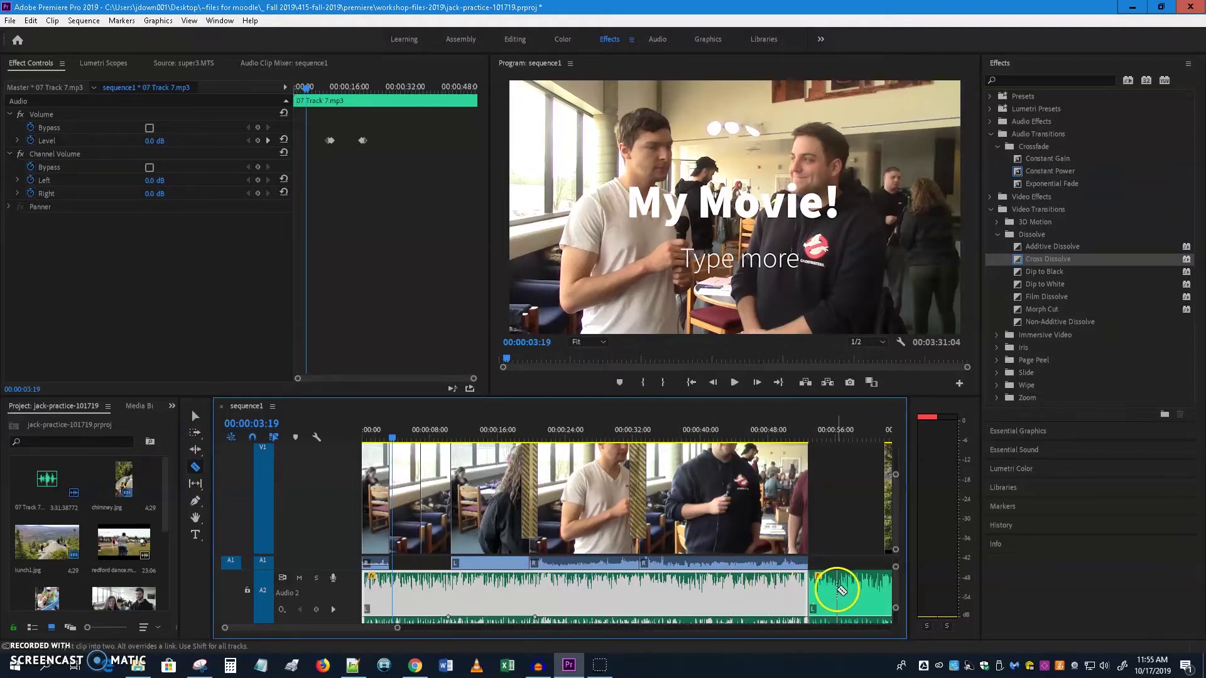
click(196, 414)
click(830, 591)
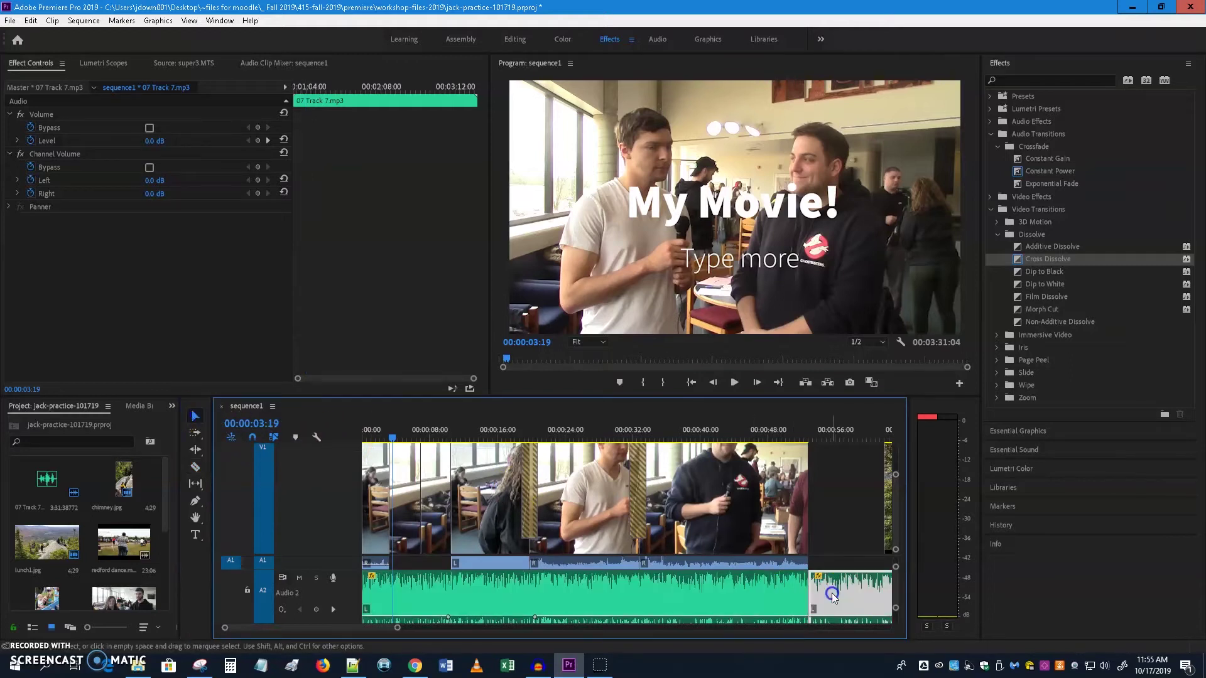
key(Delete)
click(822, 597)
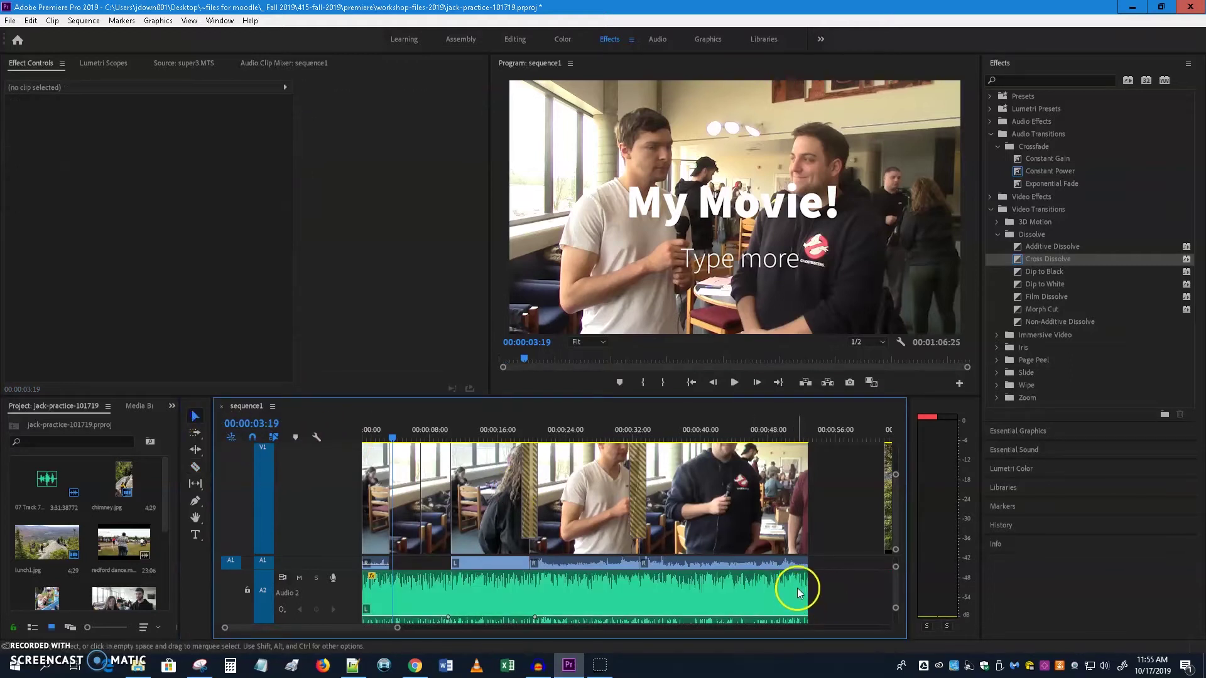
- Apply a Constant Power crossfade to the end of the trimmed music clip on Audio 2
mouse_move(791, 439)
mouse_down()
mouse_move(814, 441)
mouse_move(794, 450)
mouse_up()
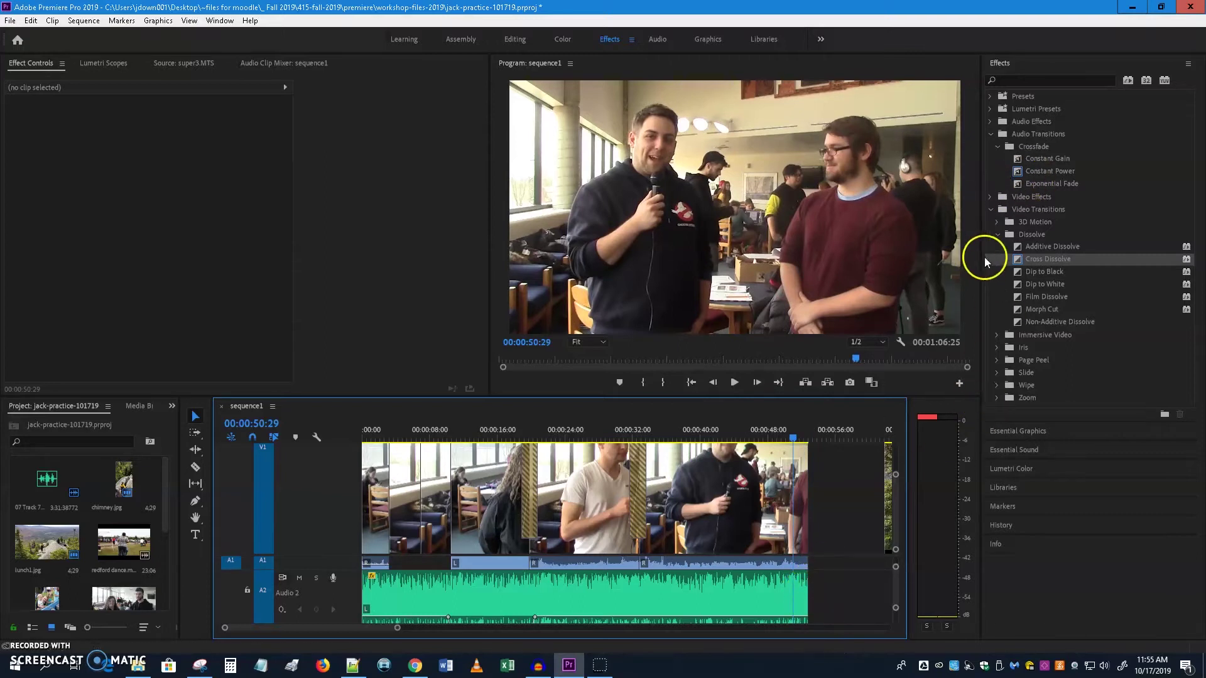
click(997, 234)
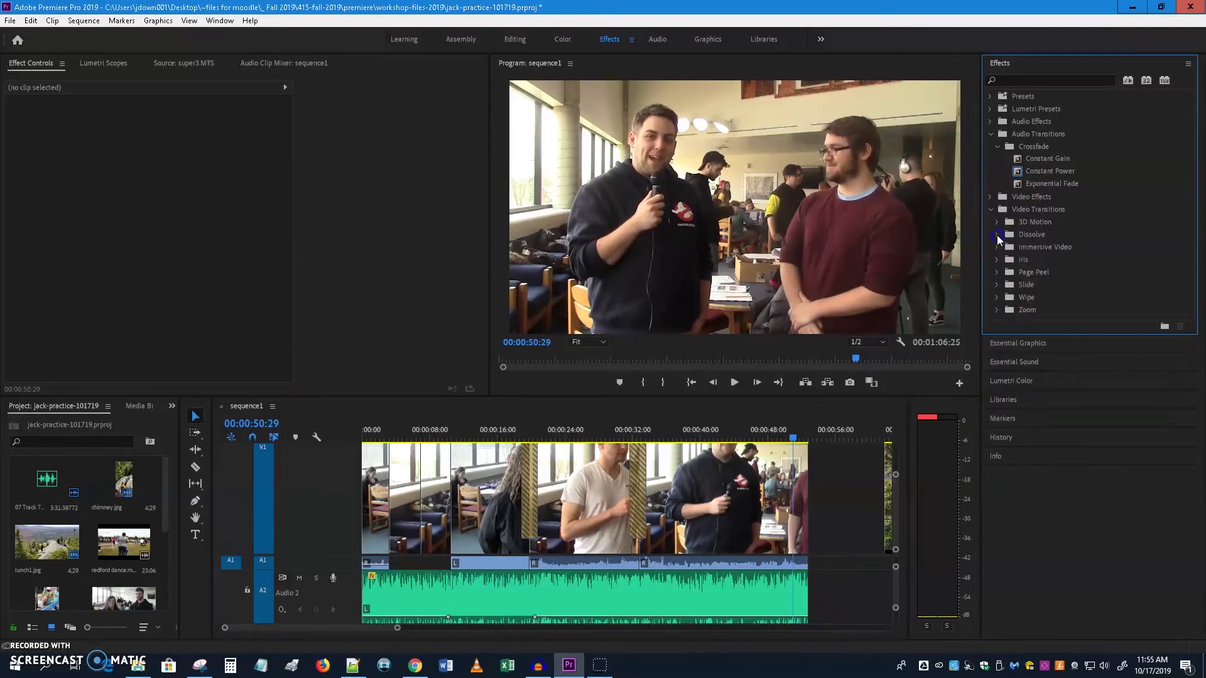
click(1044, 183)
click(1039, 170)
drag(1037, 171, 802, 590)
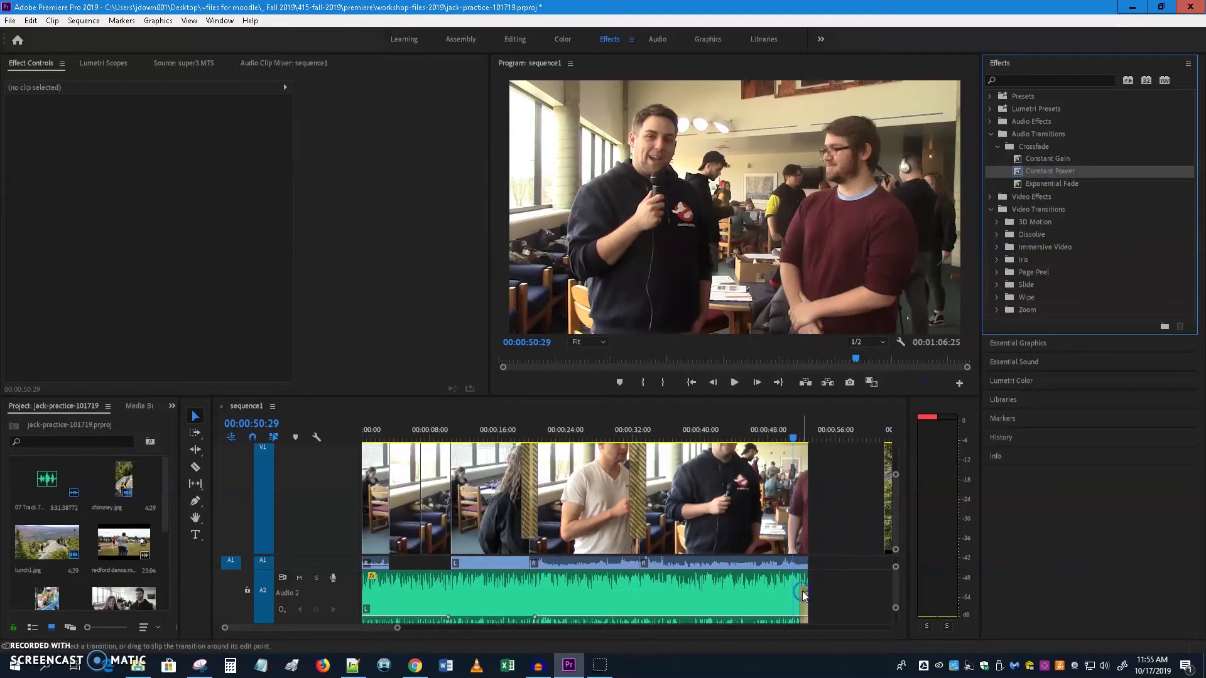
- Set the duration of the music's closing Constant Power fade to 00:00:02:00
double_click(804, 599)
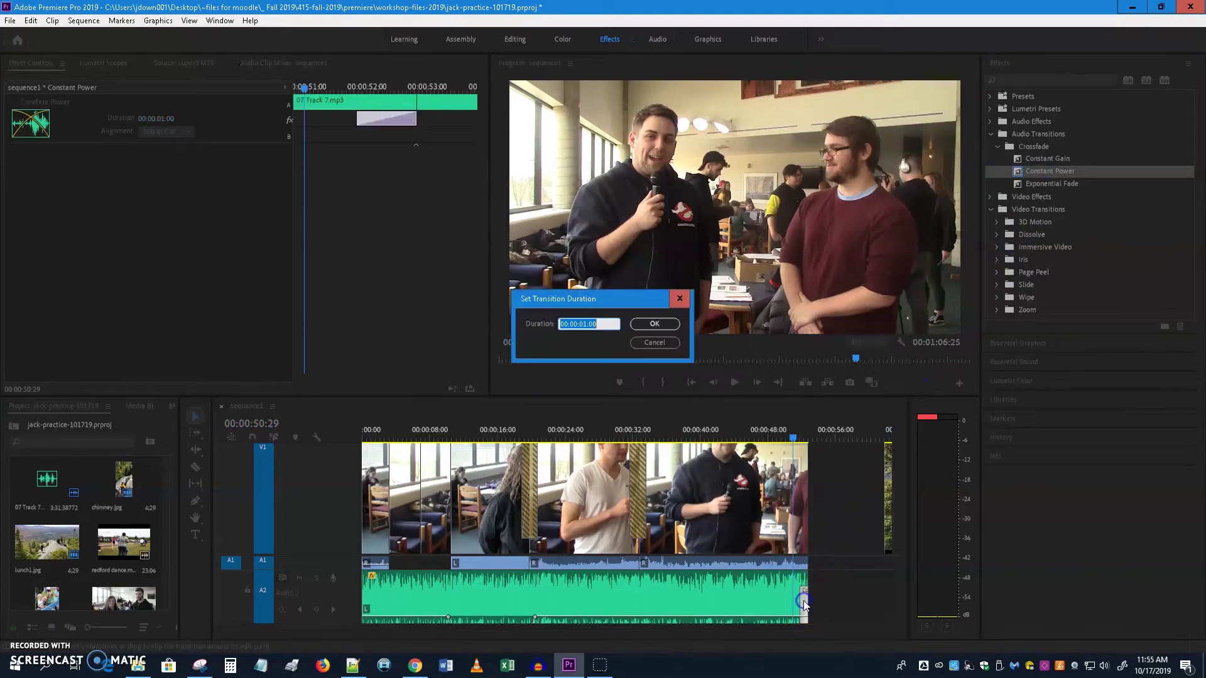
click(585, 325)
text(2)
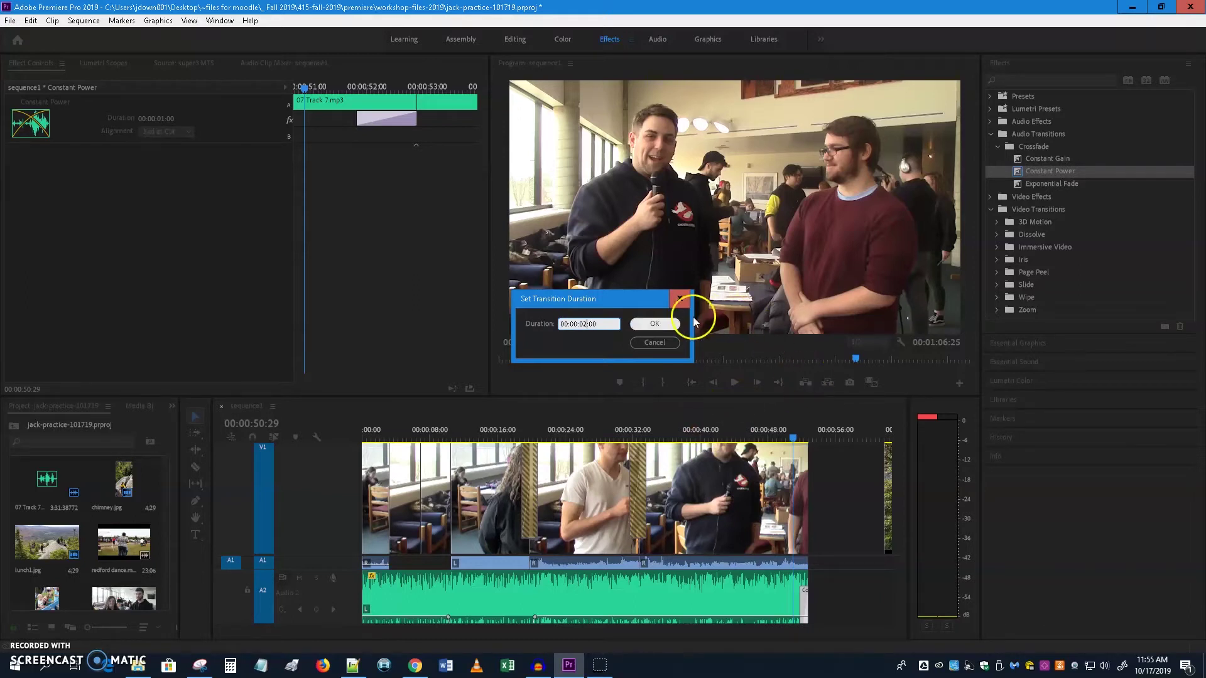
click(655, 324)
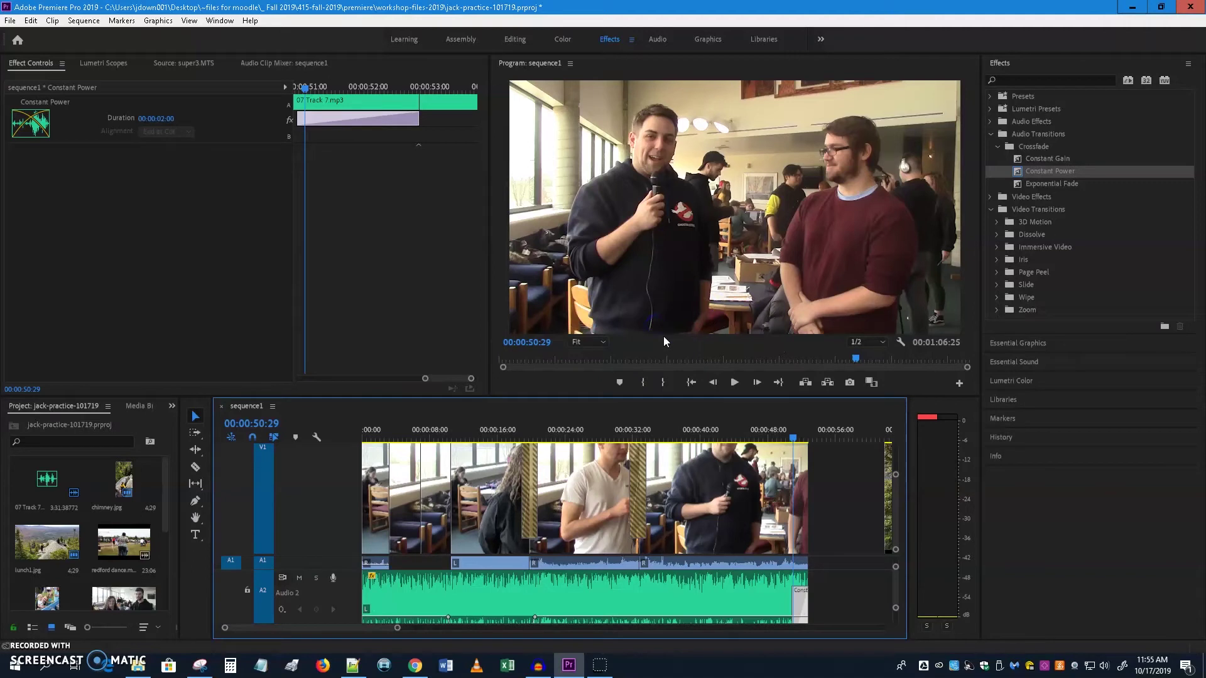
- Play the sequence from 00:00:48:08 past the end of the interview to check the music fade-out
click(785, 581)
drag(792, 440, 770, 439)
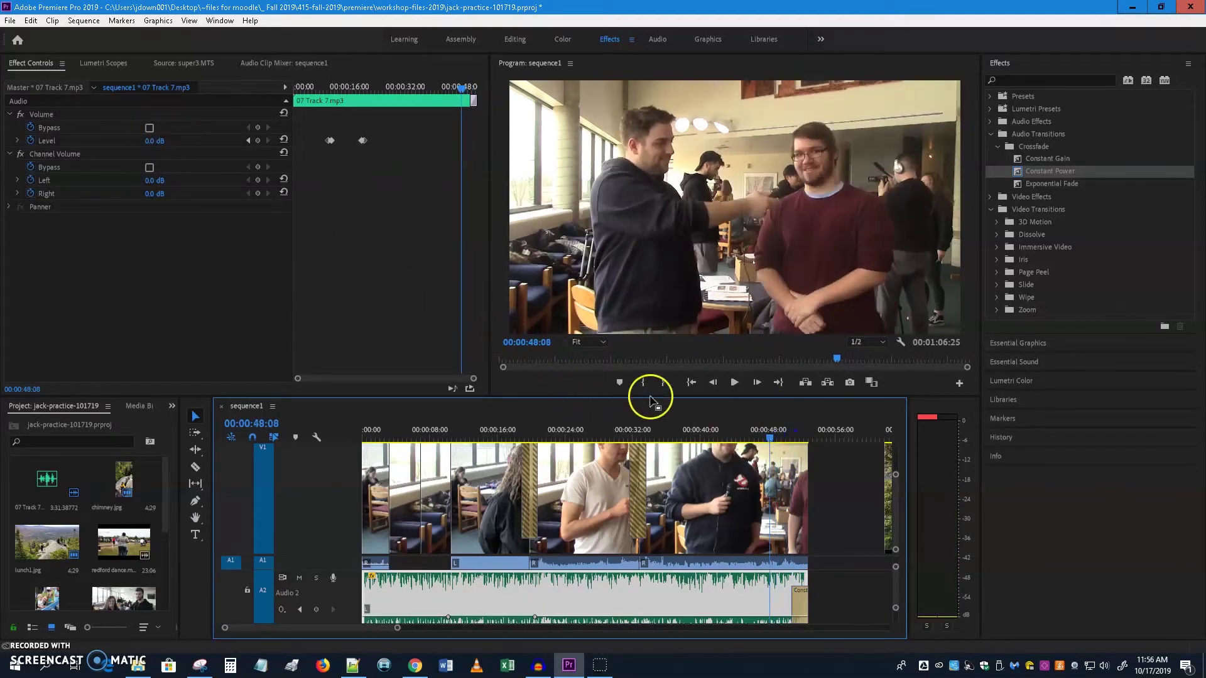
click(734, 382)
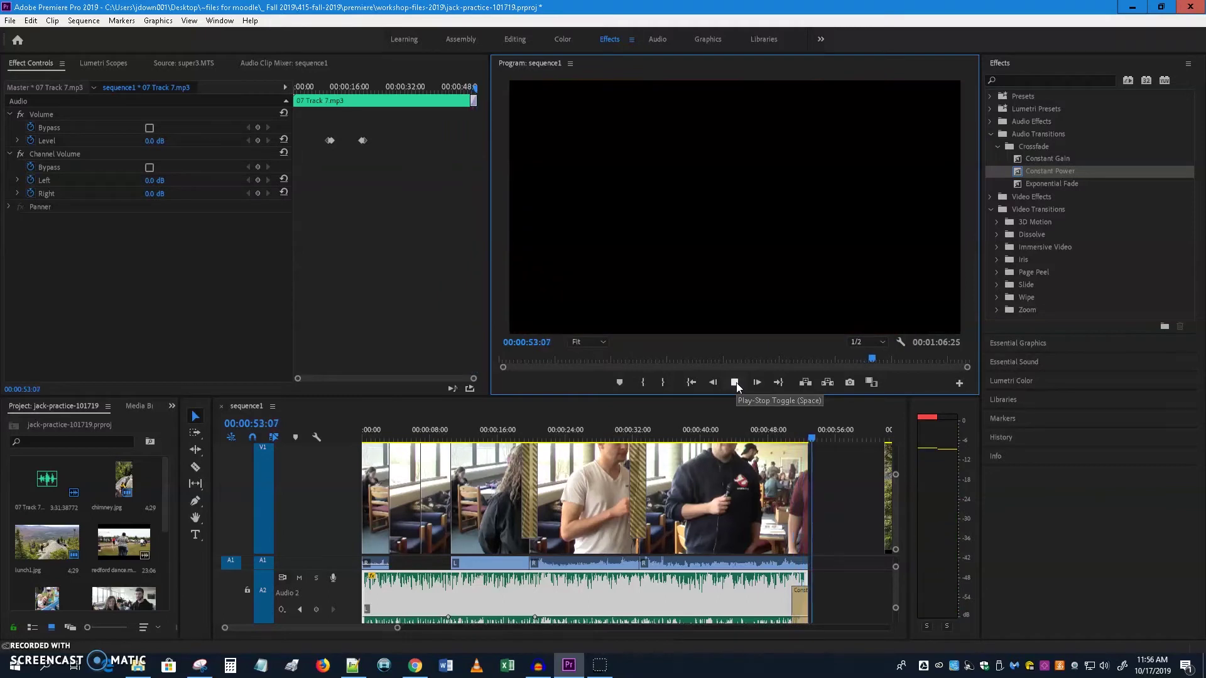
click(735, 382)
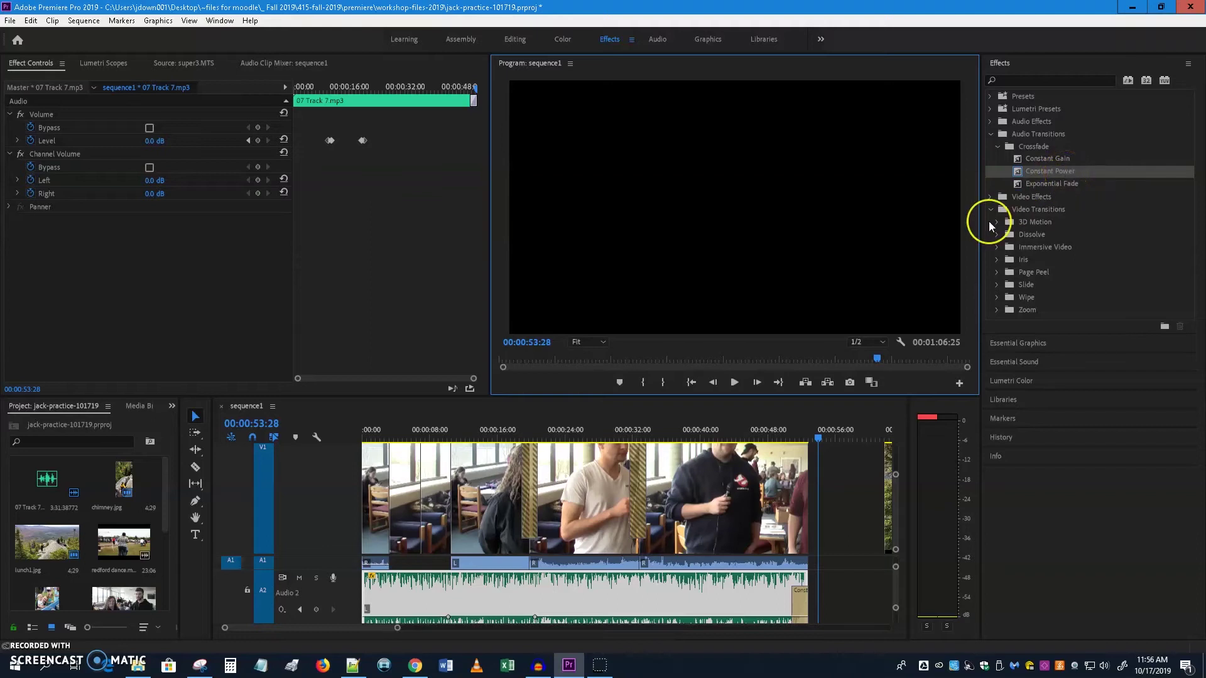
- Save the project and switch to the Editing workspace
key(ctrl+s)
click(512, 39)
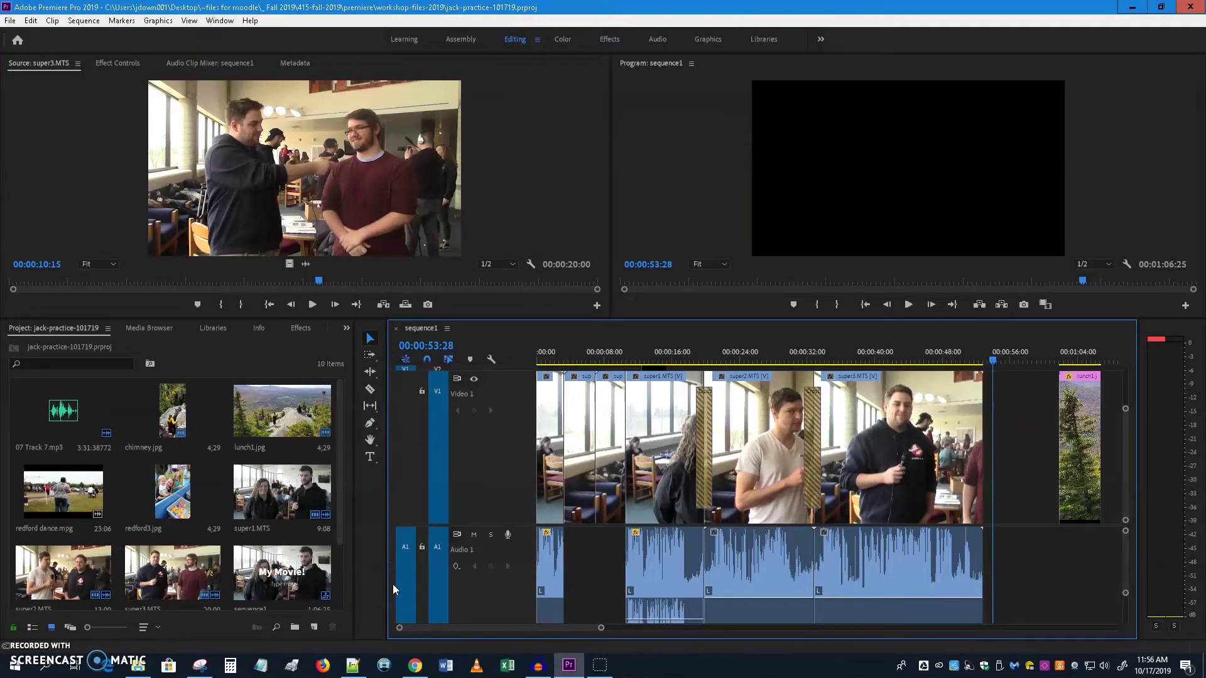
- Open the media export settings for sequence1 and choose the H.264 format with the YouTube 1080p Full HD preset
click(9, 21)
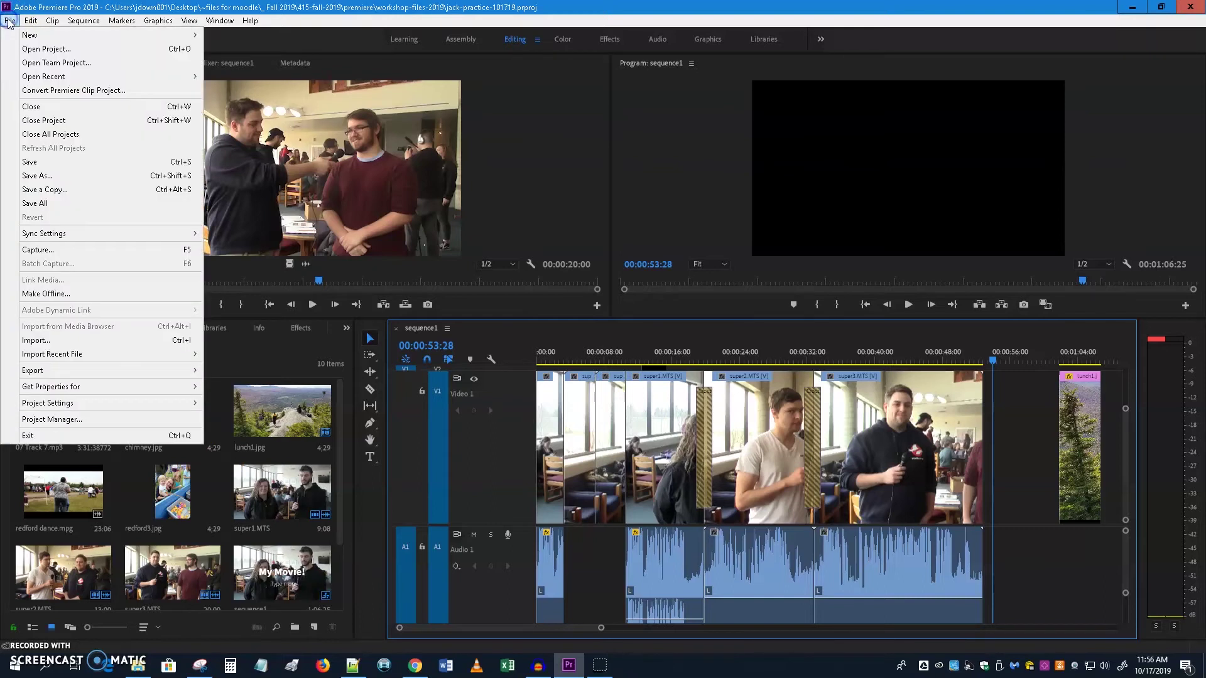
click(38, 372)
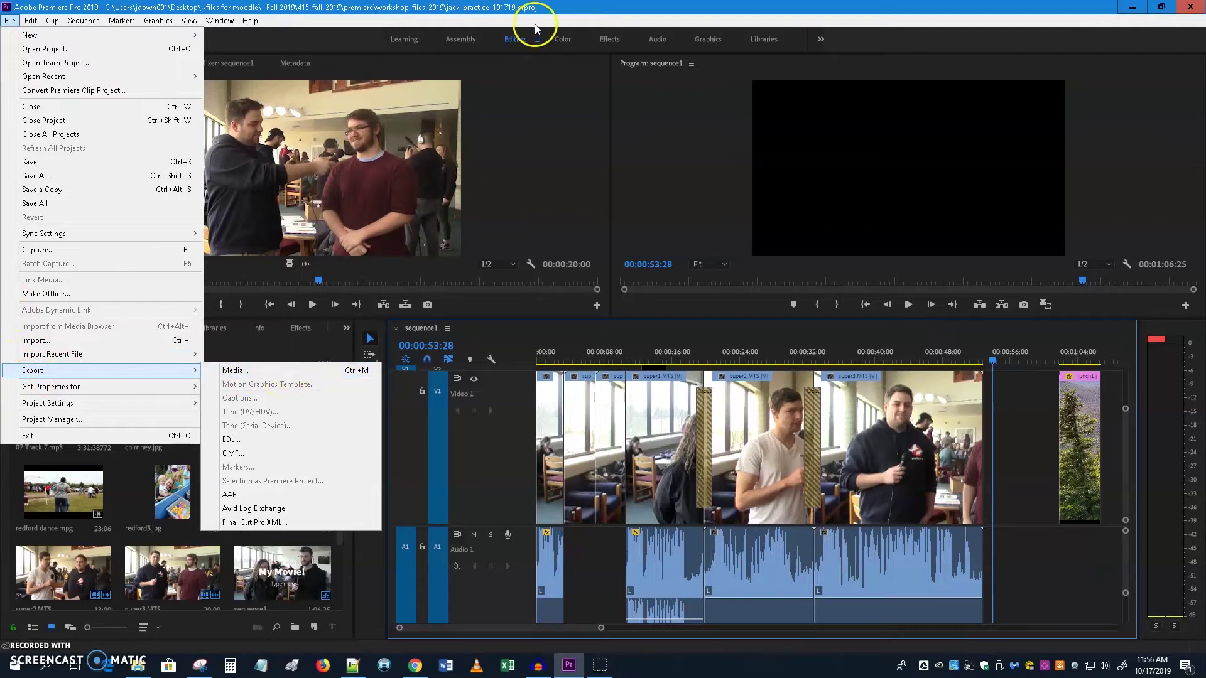
click(570, 7)
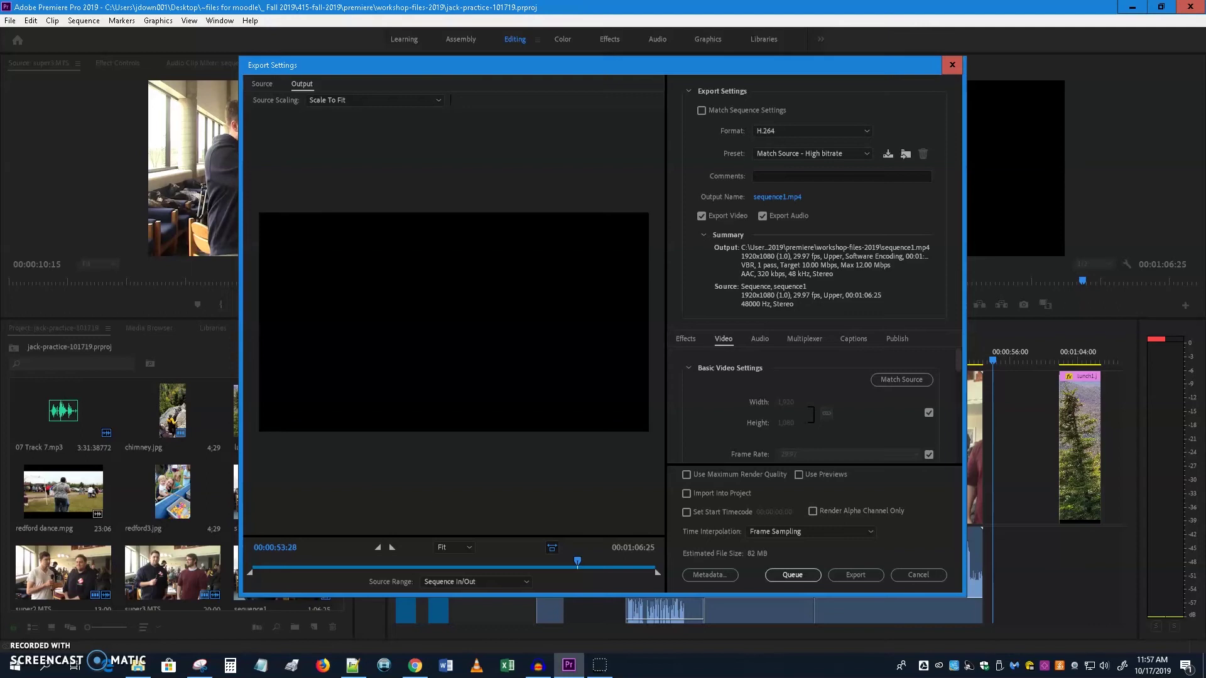
click(817, 133)
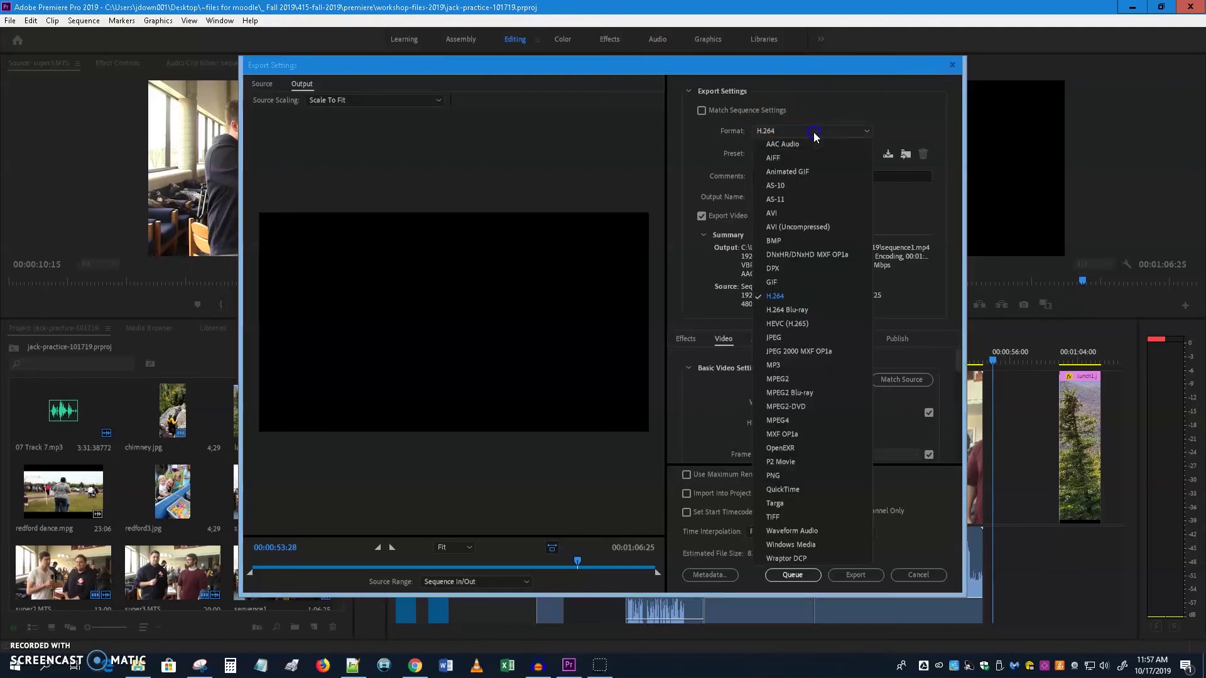
click(785, 297)
click(820, 154)
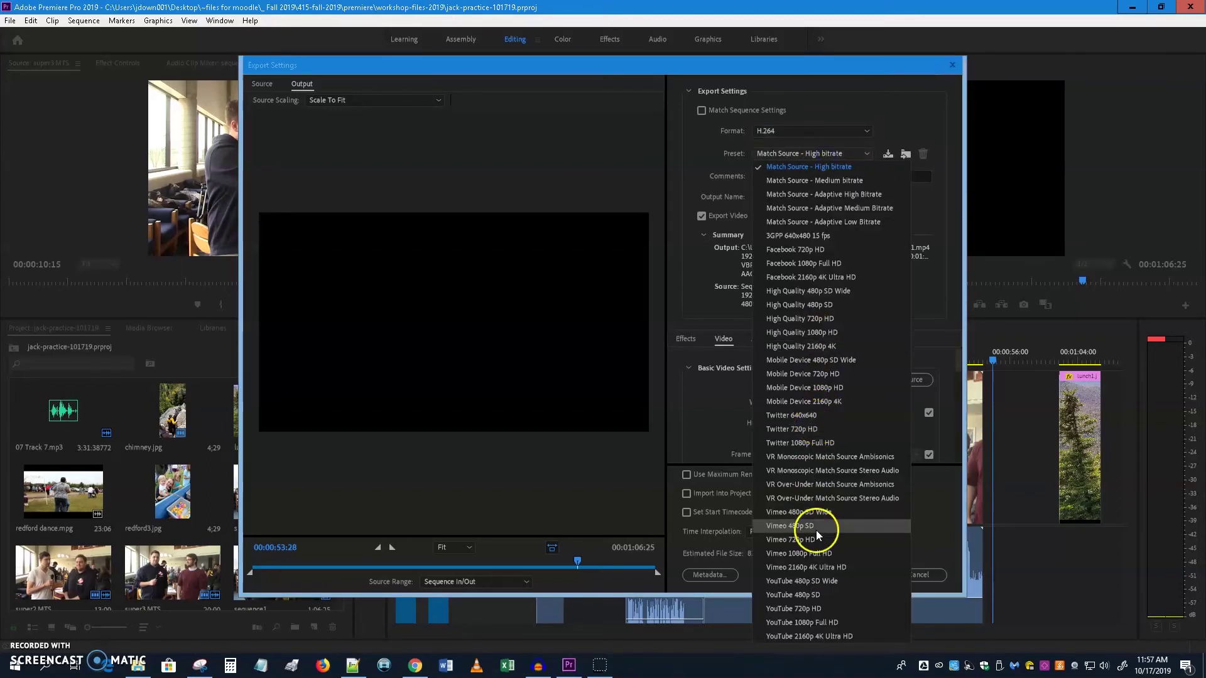
click(823, 624)
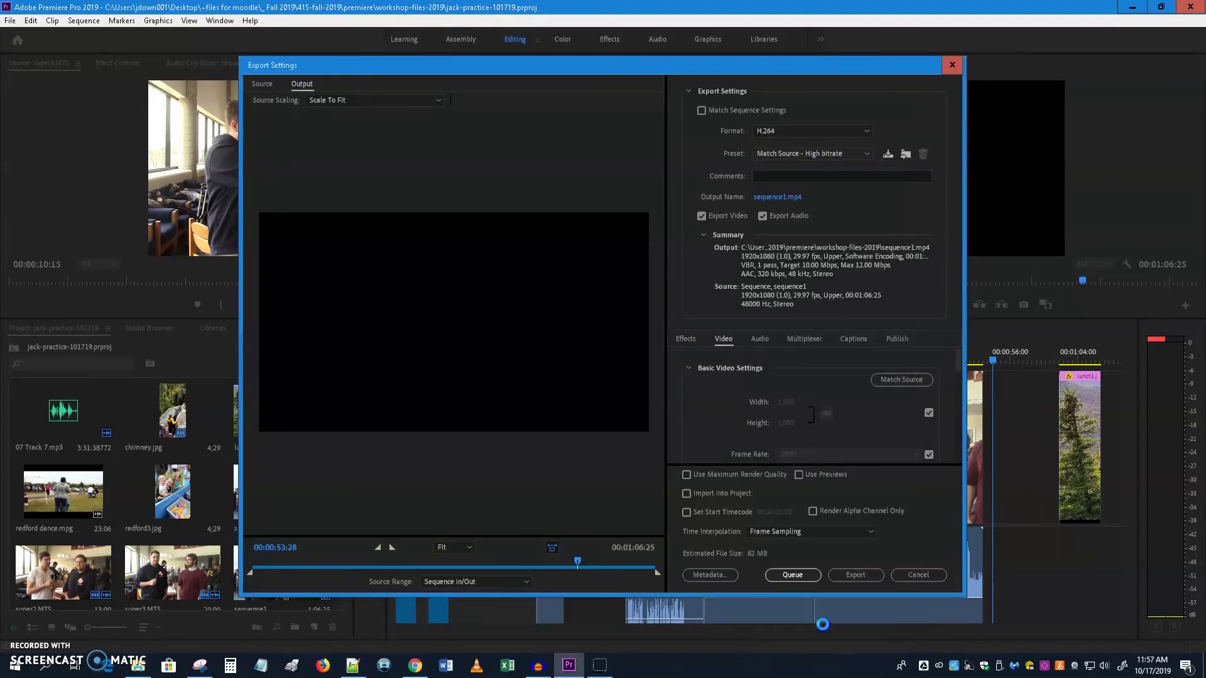
- Try to change the output file name and location for sequence1.mp4, choosing to wait for the program to respond
click(789, 196)
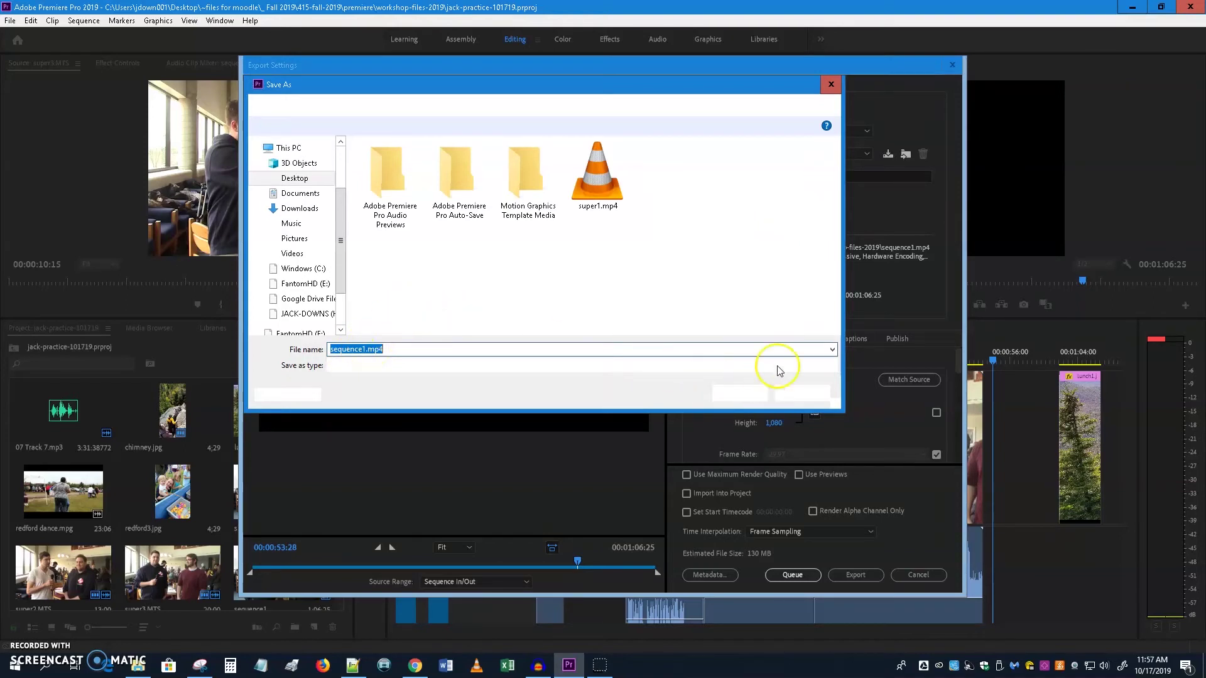
click(830, 86)
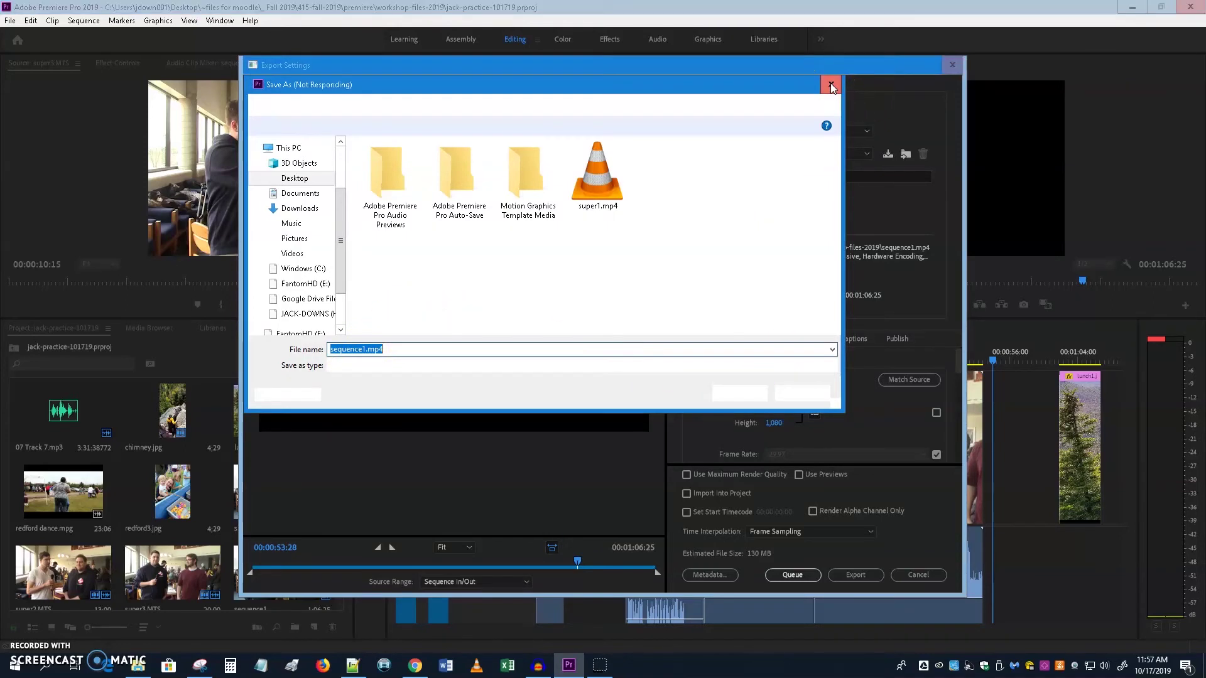
click(373, 431)
click(399, 346)
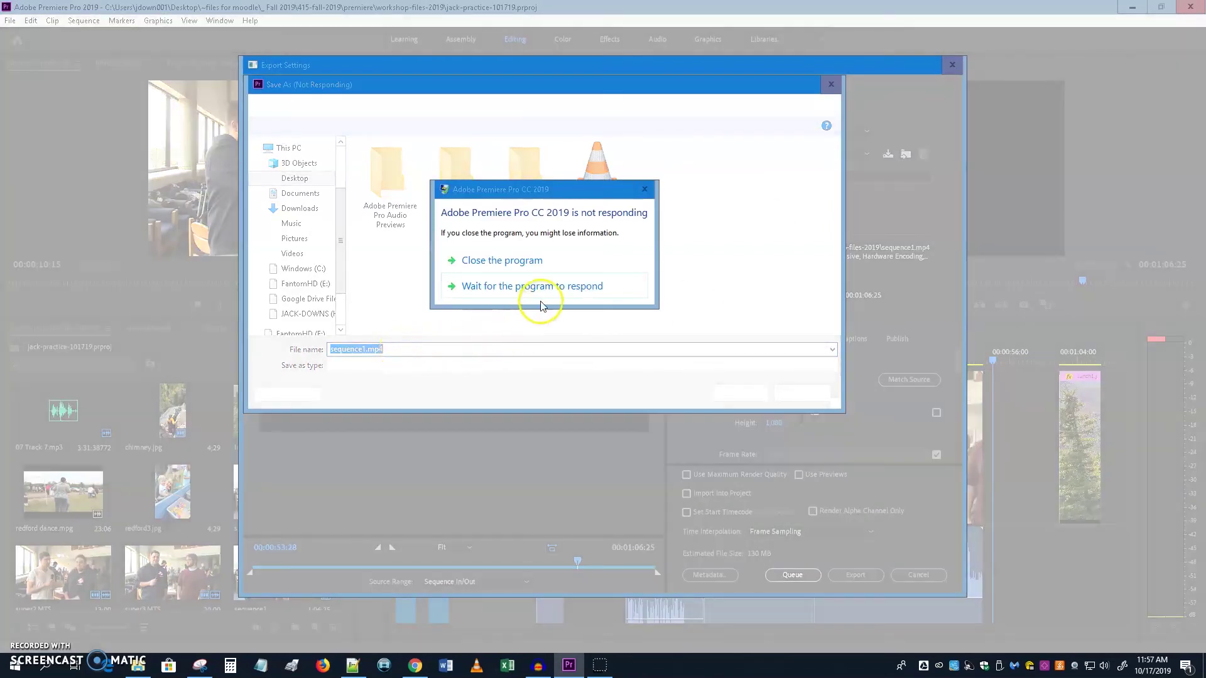
click(511, 291)
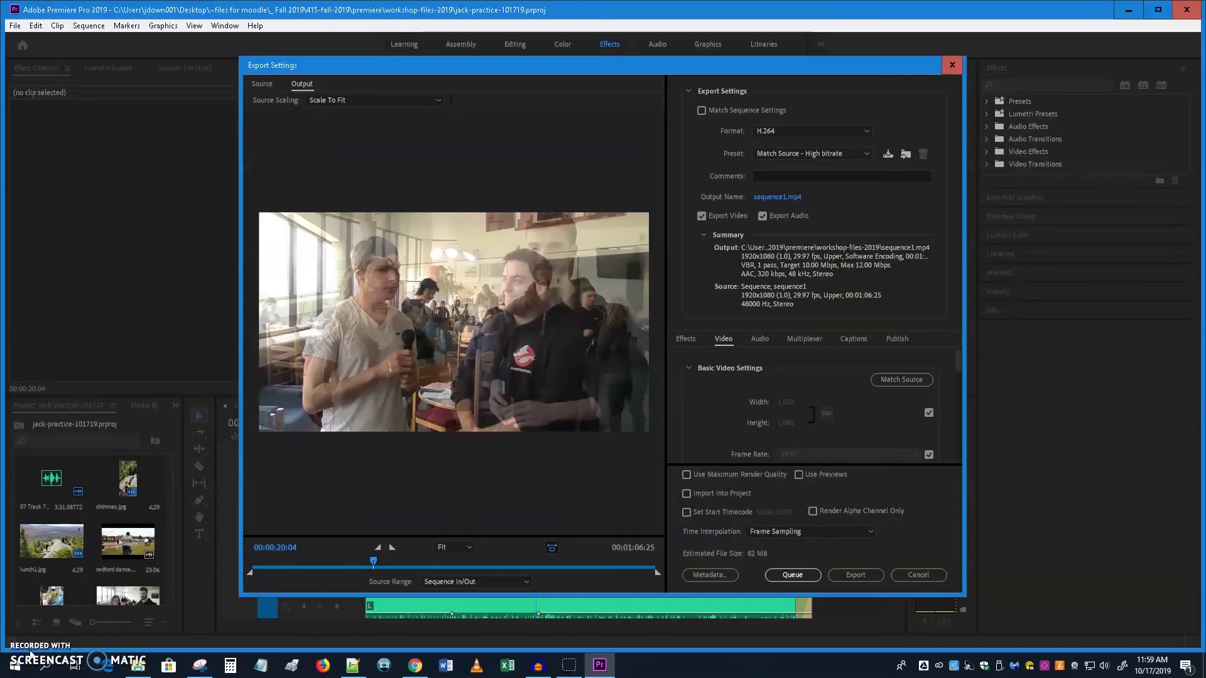
- Set the export format to H.264 with the YouTube 1080p Full HD preset
click(804, 130)
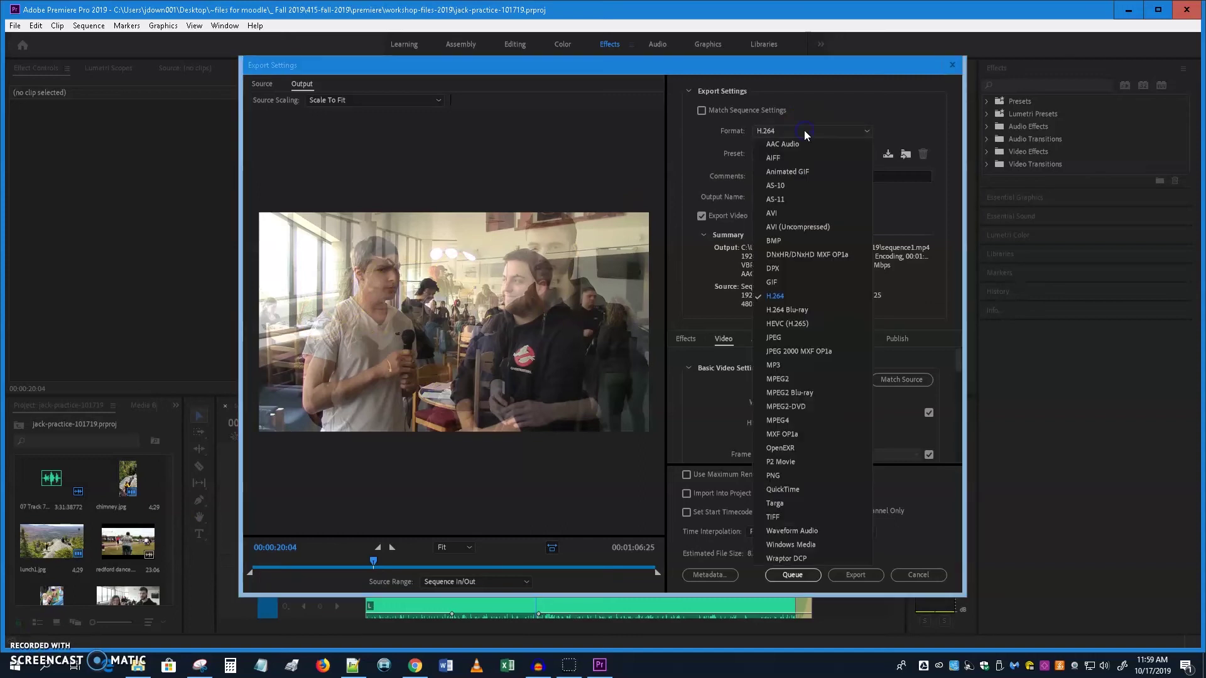
click(786, 294)
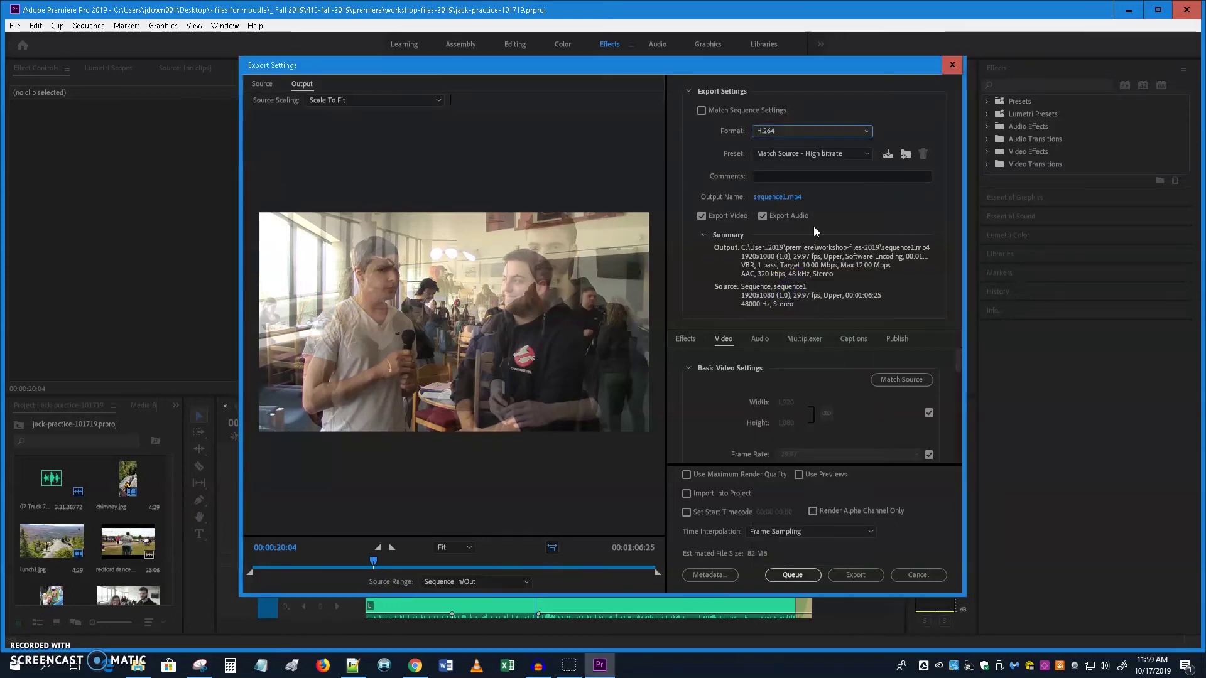
click(831, 154)
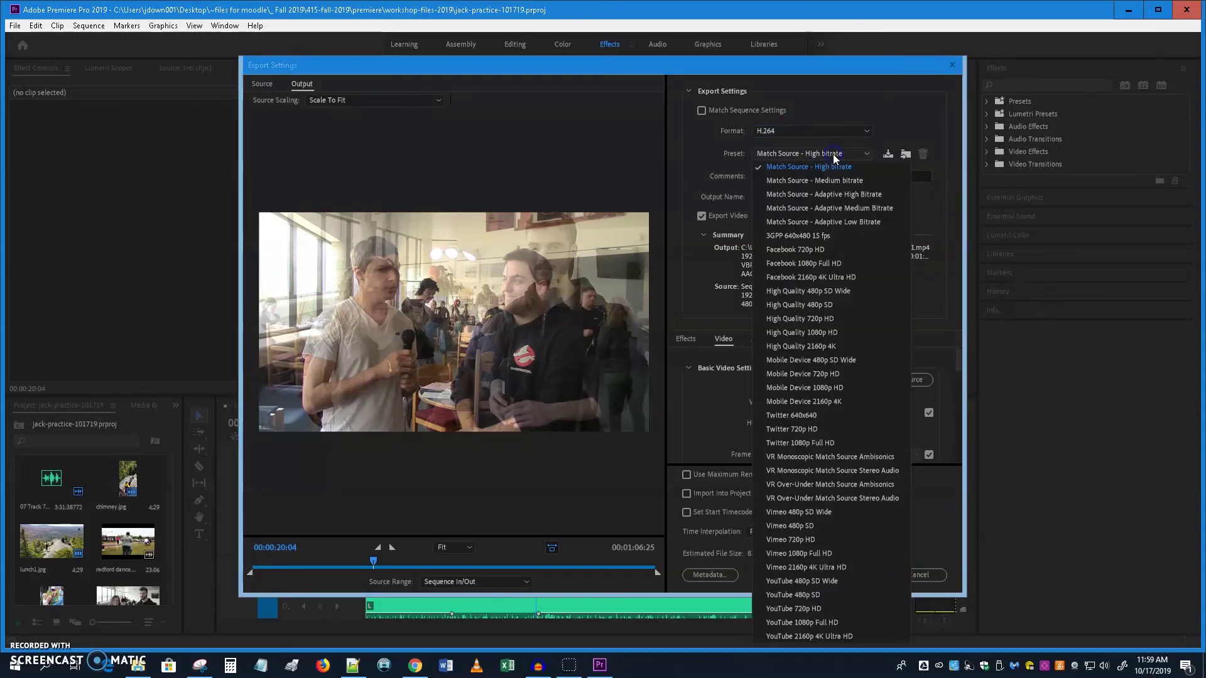
click(819, 624)
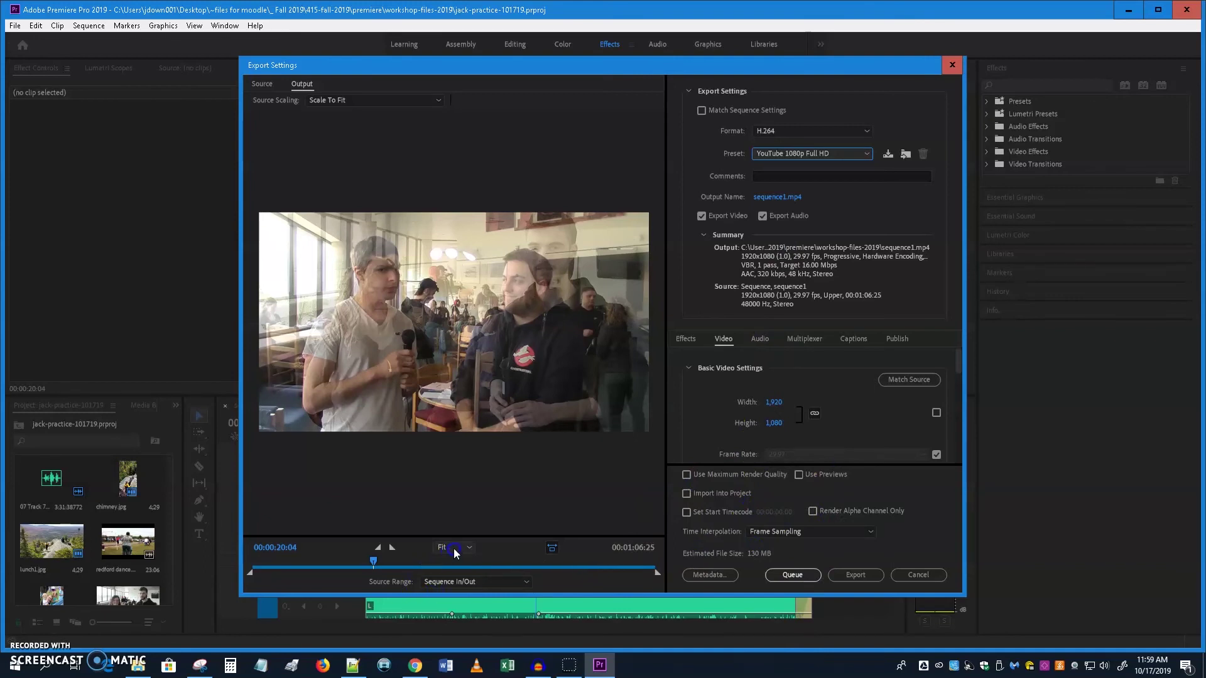
- Set the export's source range to Entire Sequence
click(451, 582)
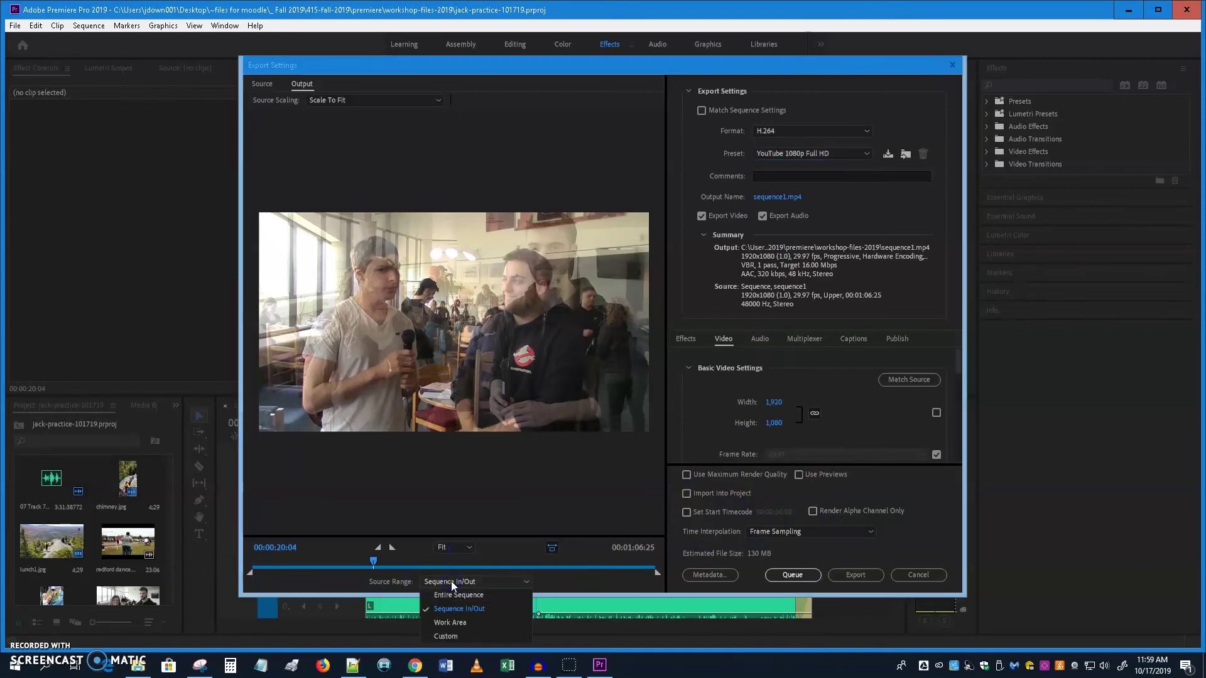
click(457, 593)
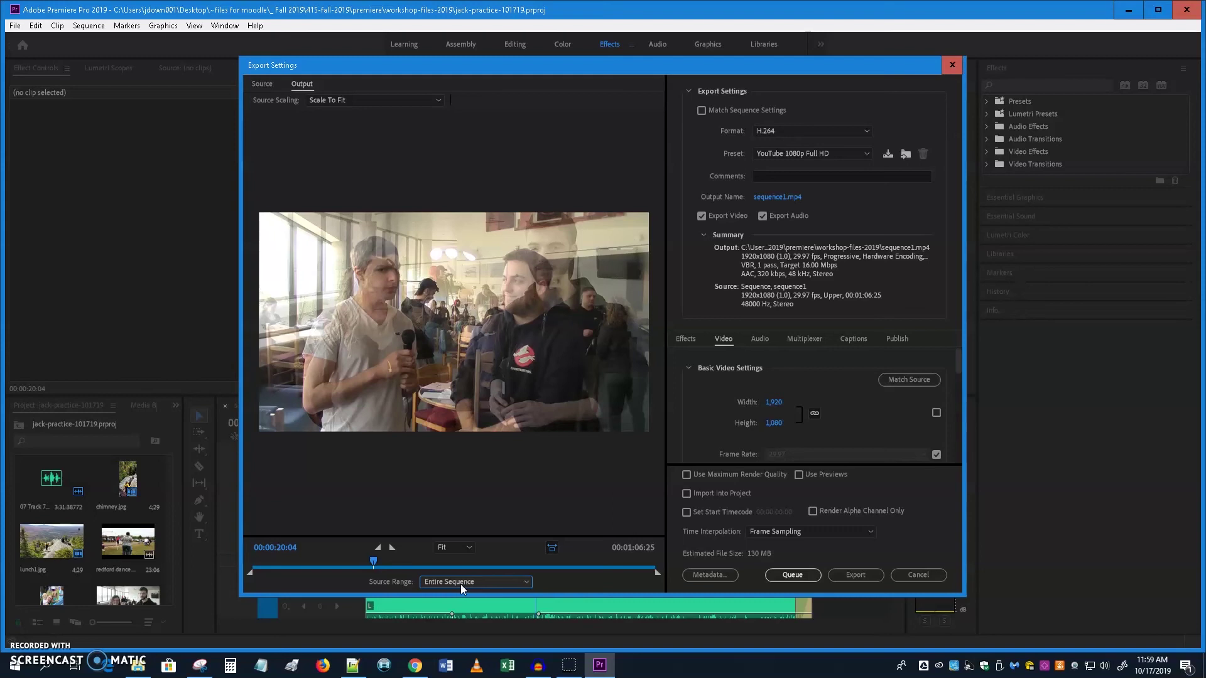
click(461, 584)
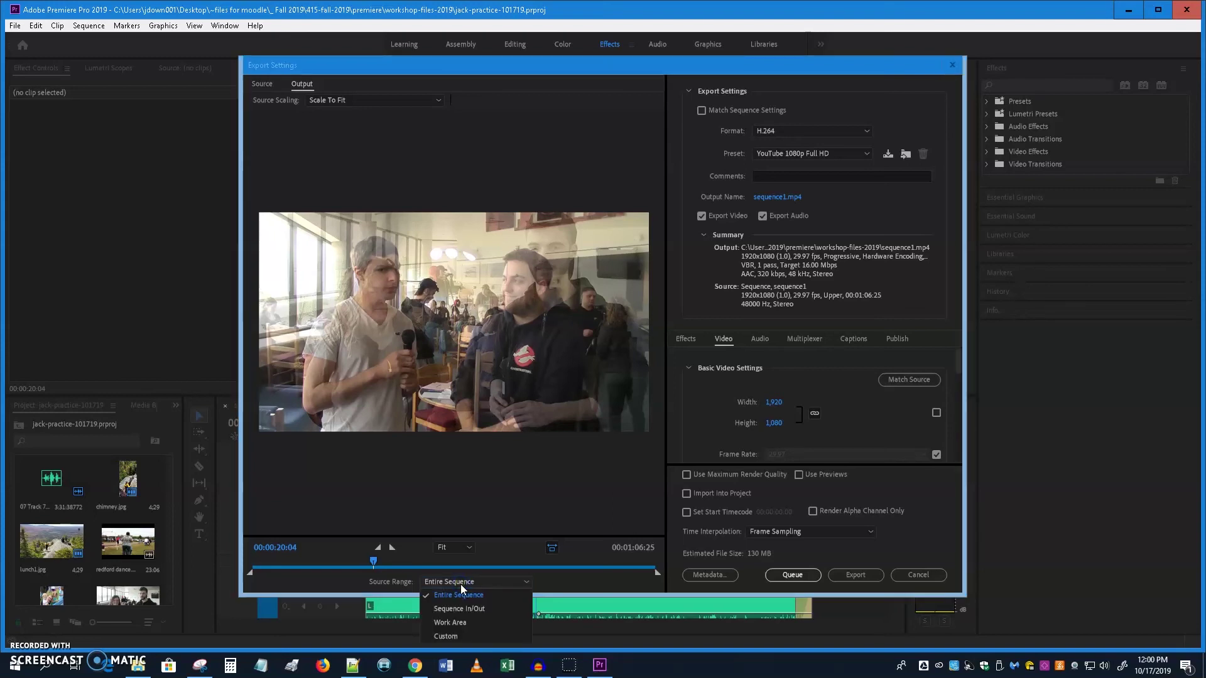
click(460, 592)
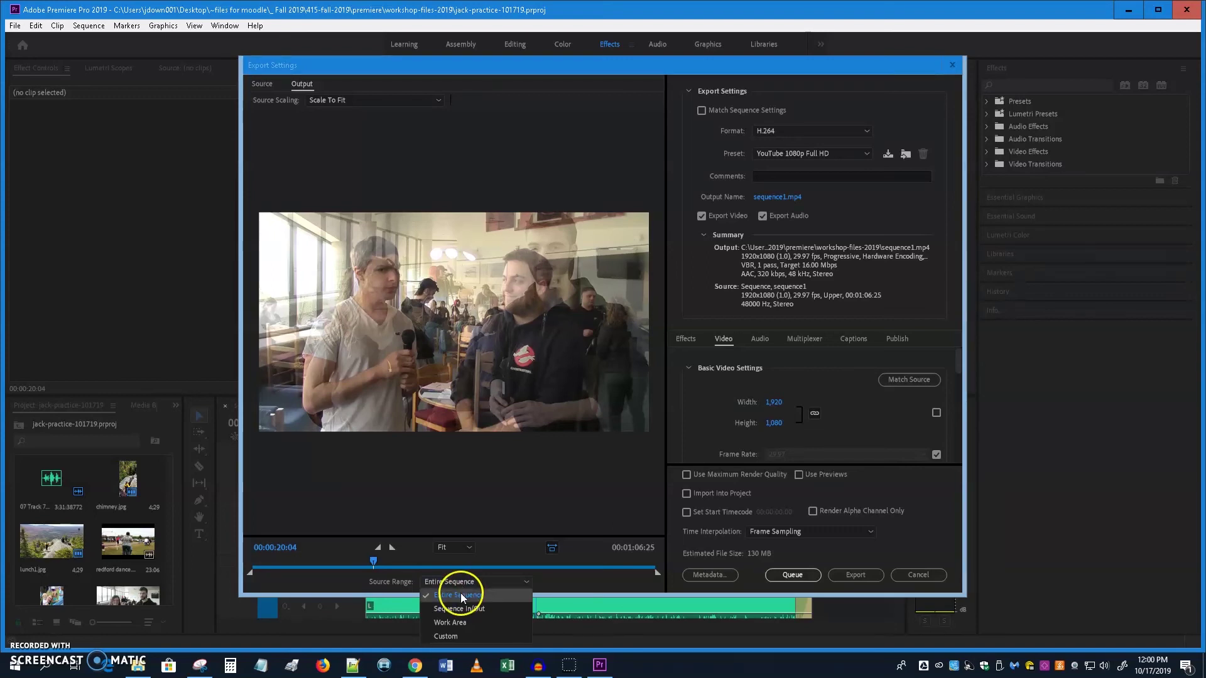